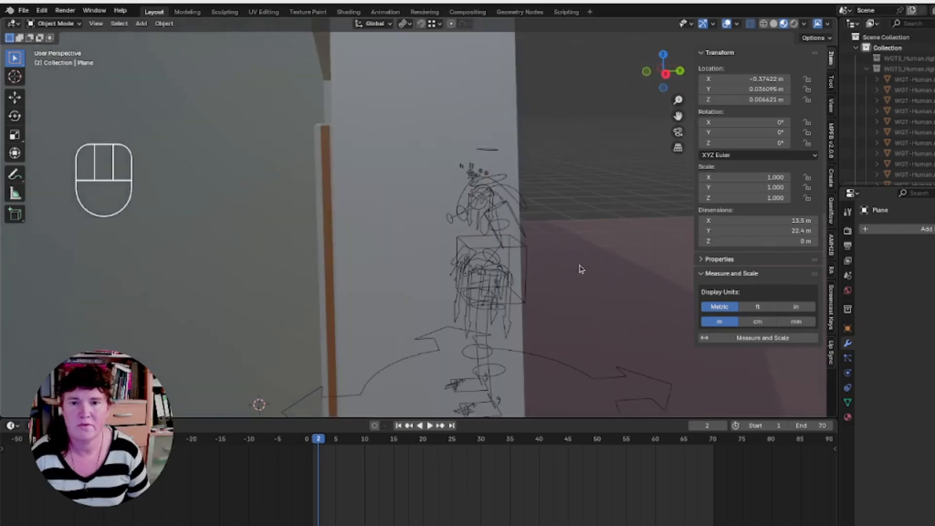
Examine the character and the door from the side, from above and from behind.
scroll(563, 256, up, 1)
scroll(551, 228, down, 1)
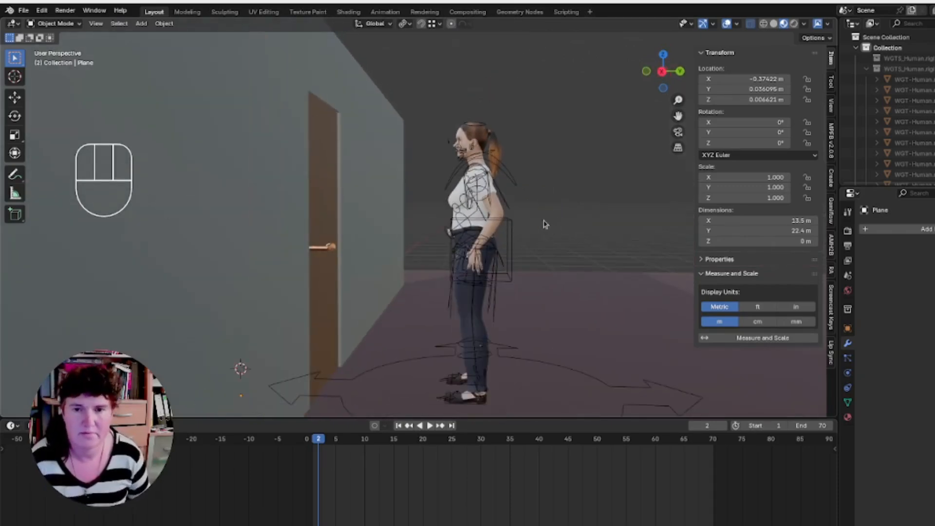
middle_drag(544, 217, 459, 274)
click(393, 207)
middle_drag(431, 199, 408, 263)
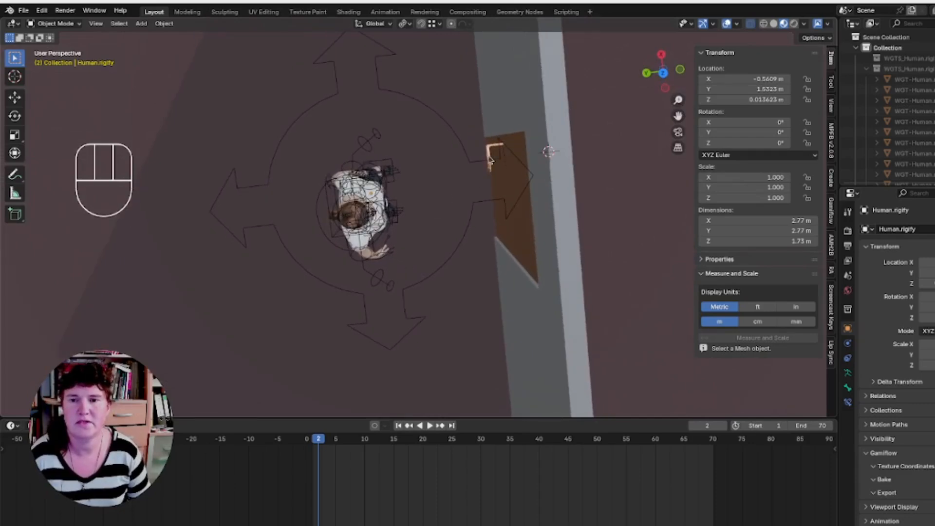
middle_drag(419, 238, 452, 197)
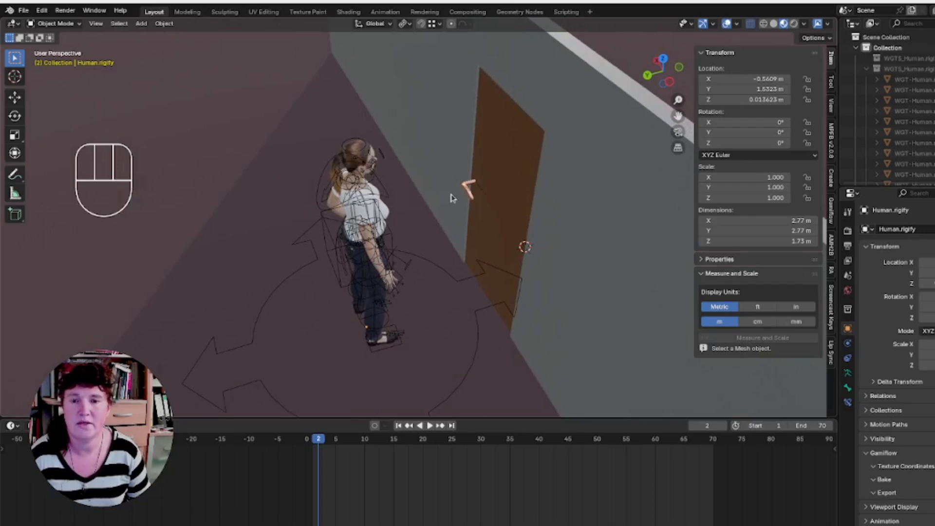
mouse_move(457, 233)
middle_down()
mouse_move(460, 254)
mouse_move(464, 238)
middle_up()
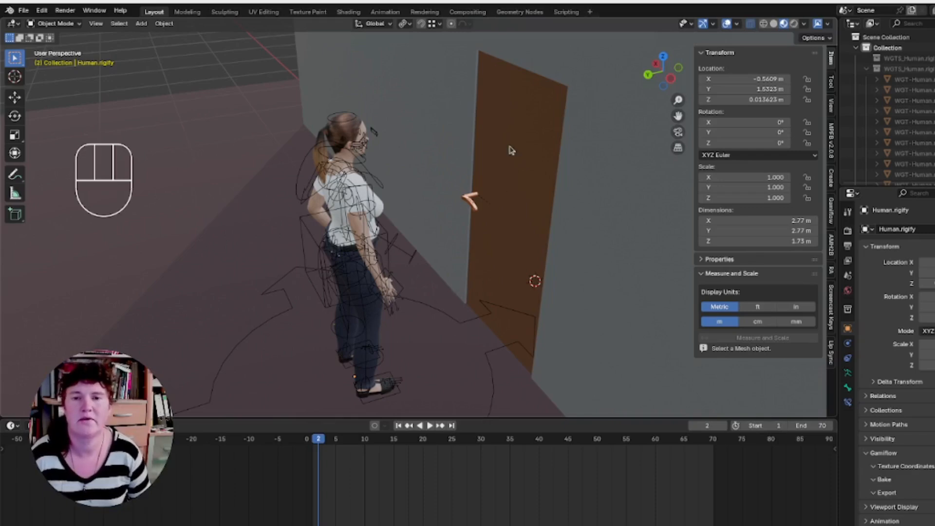
middle_drag(420, 226, 442, 242)
Turn on auto keying and set the current frame to 20 with the door selected.
key(Left)
click(373, 426)
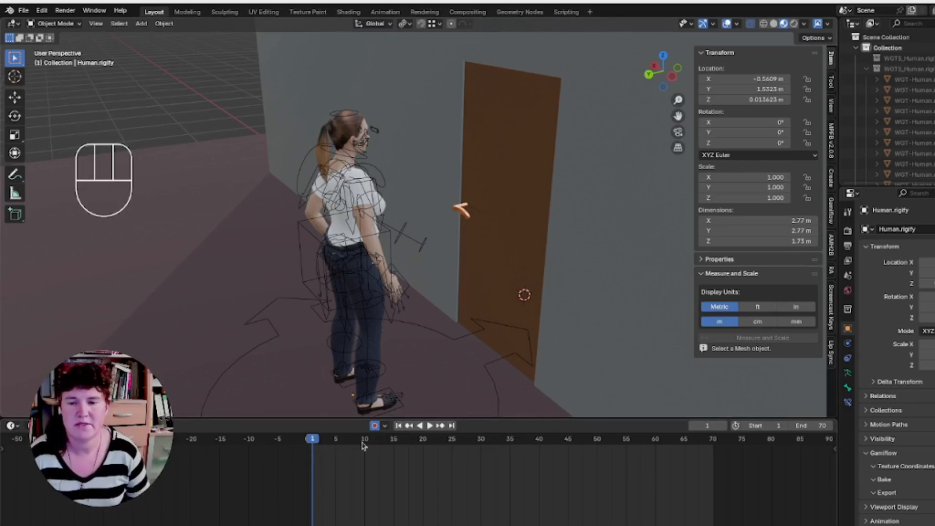
click(423, 440)
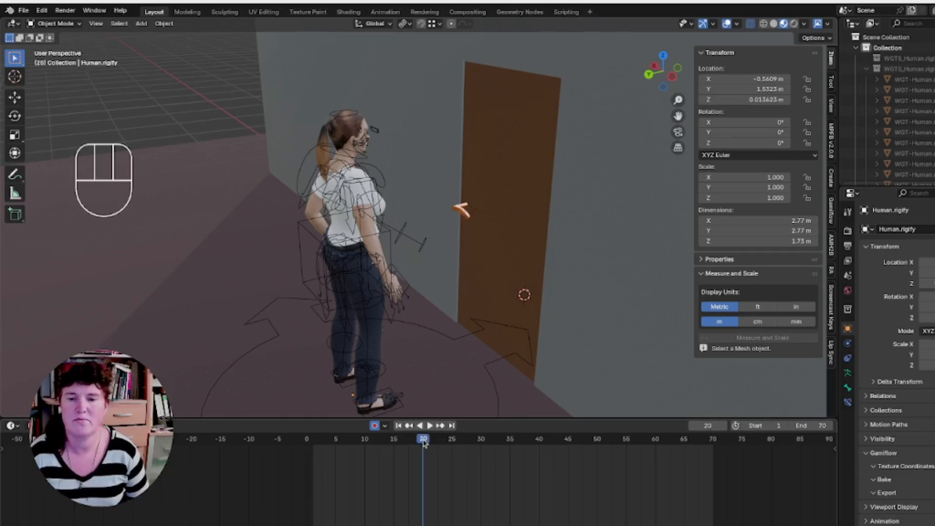
click(508, 153)
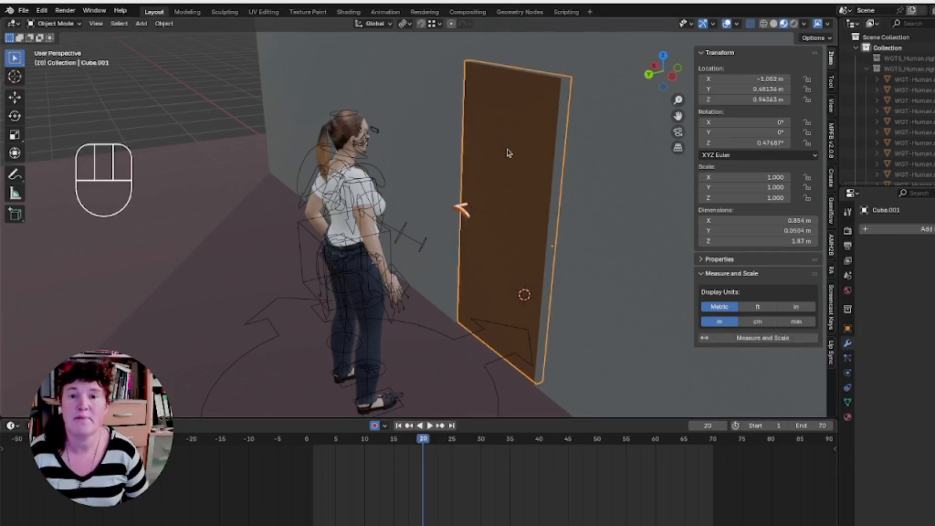
scroll(508, 153, down, 2)
key(Escape)
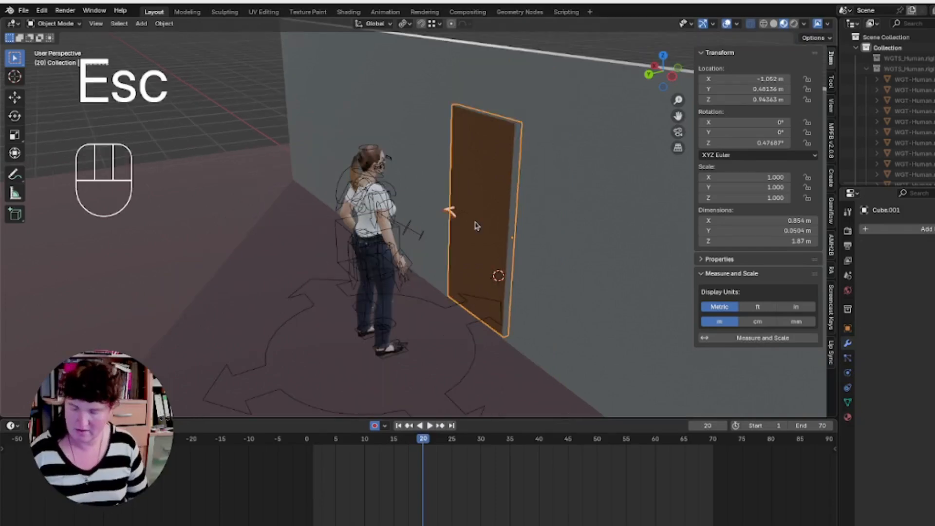
Try swinging the door open about the Z axis to about 87° at frame 20.
key(r)
key(z)
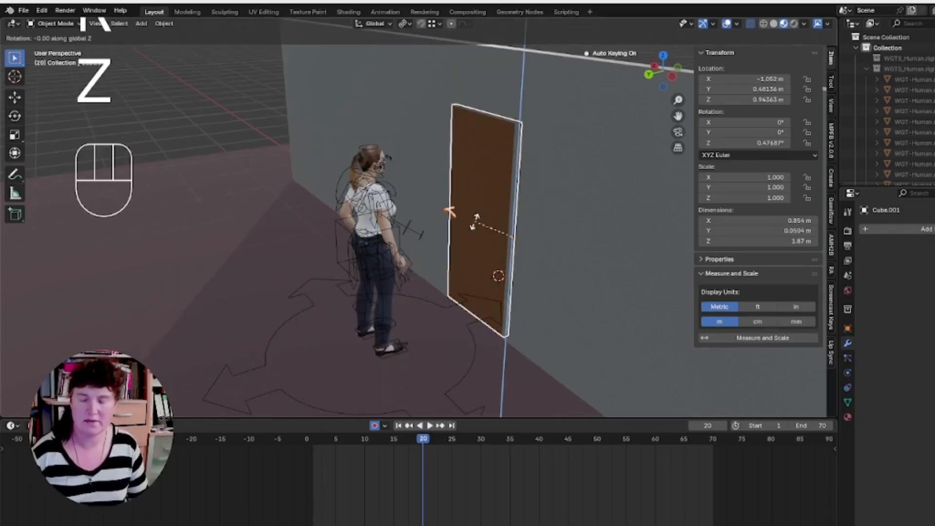
click(493, 265)
Rotate the door back to its closed position, about 0° on Z, keyed at frame 20.
click(664, 57)
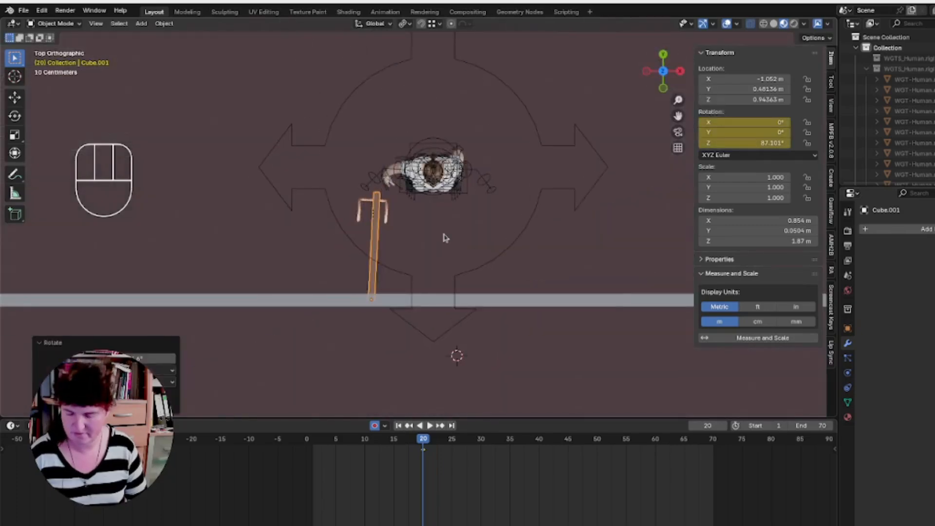
key(r)
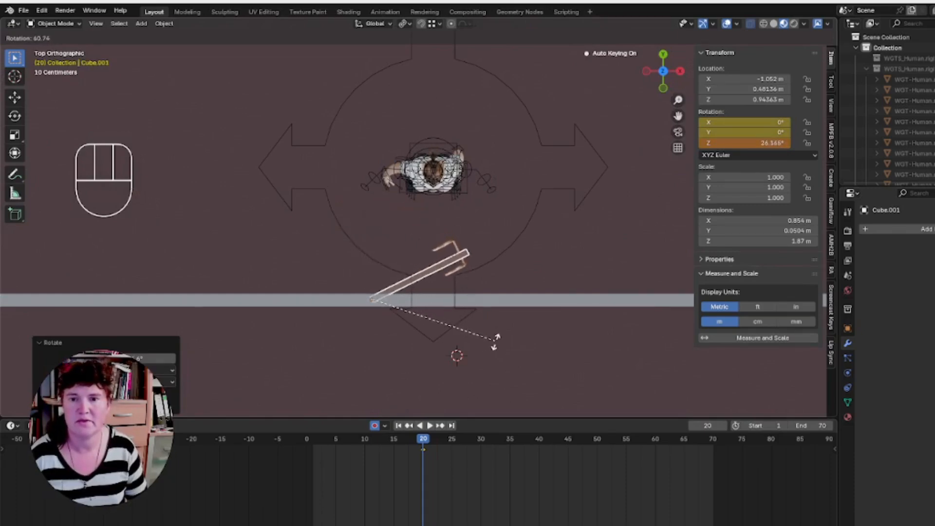
click(475, 402)
middle_drag(355, 315, 520, 284)
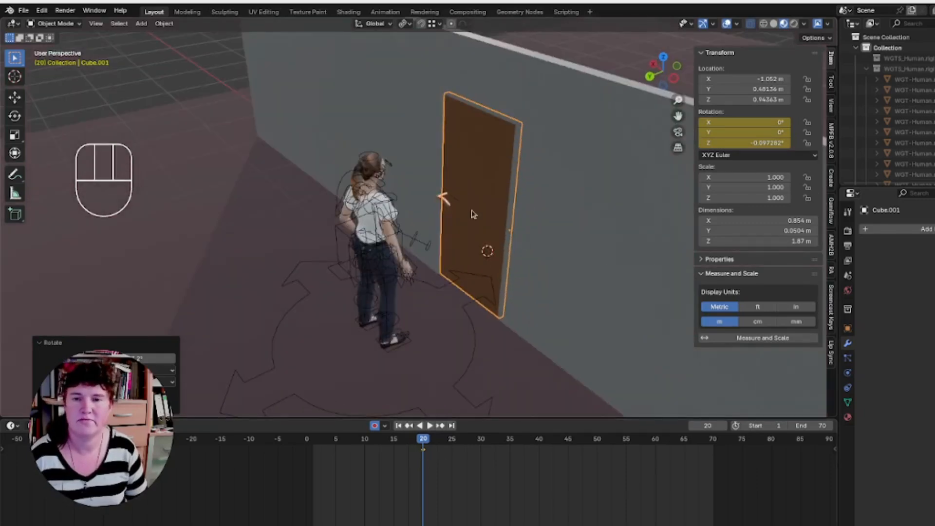
At frame 30, rotate the door open about the global Z axis to about 85°.
click(481, 441)
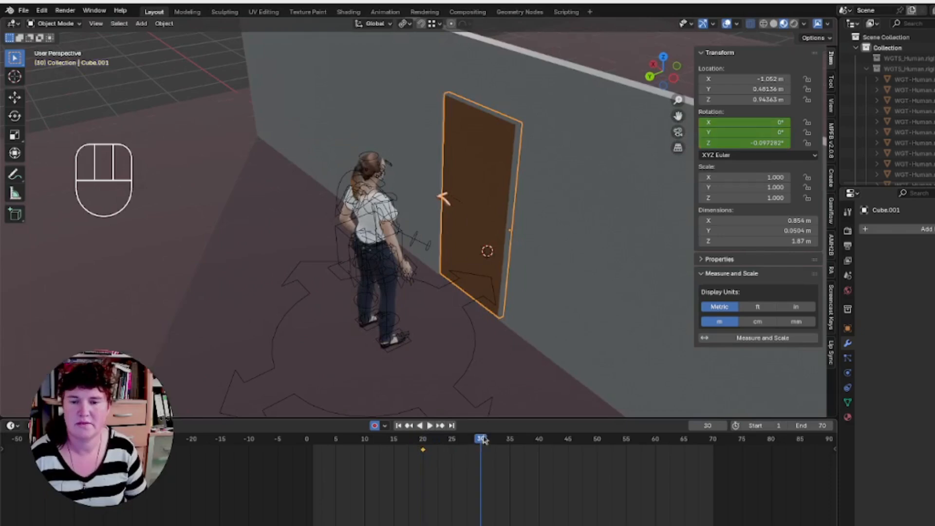
key(r)
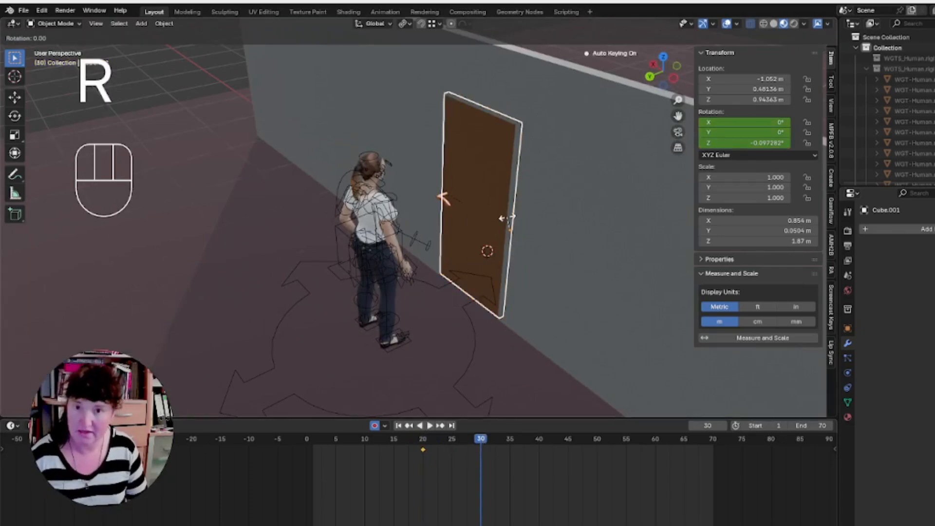
key(shift)
key(z)
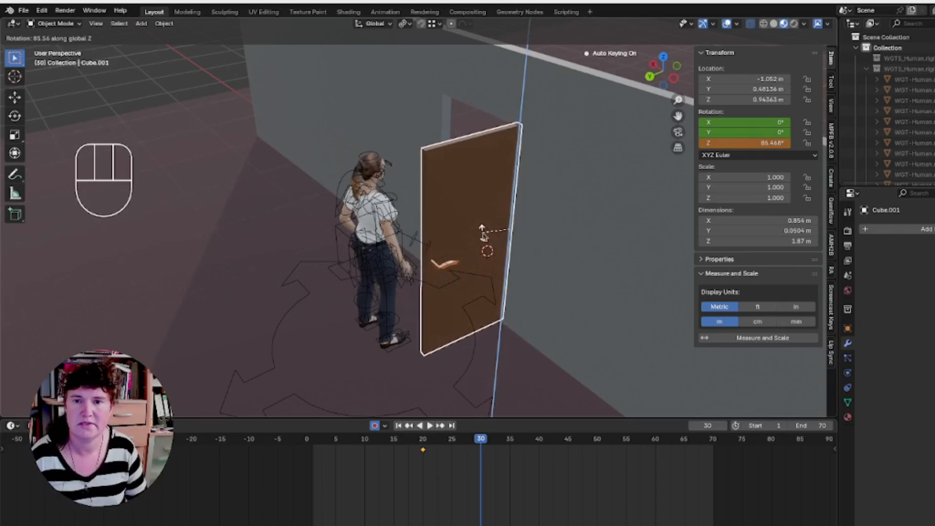
click(482, 233)
middle_drag(482, 233, 496, 291)
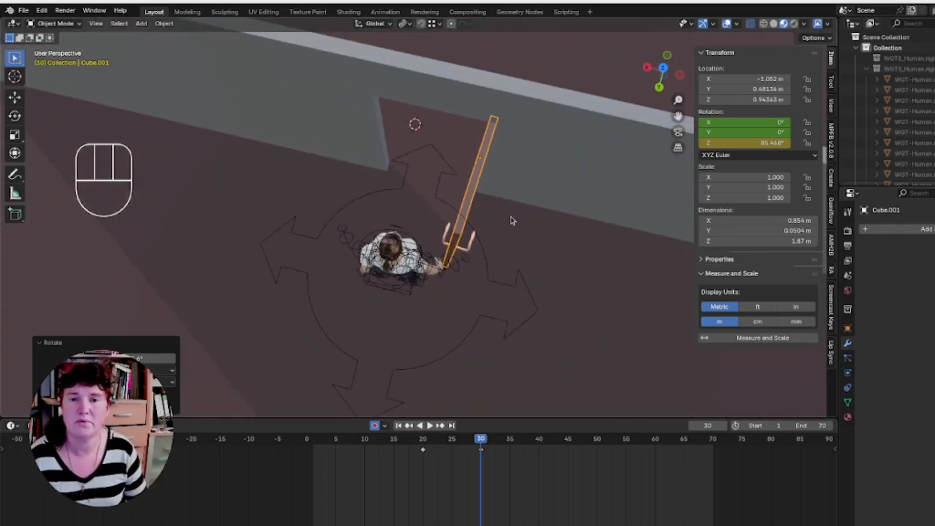
Play back the door-opening animation from frame 20 to check it.
click(423, 444)
key(space)
key(space)
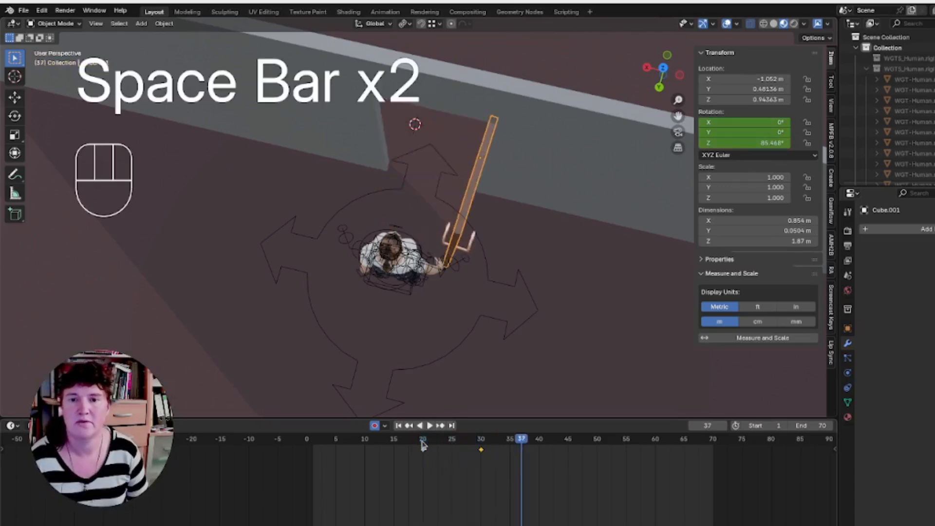
click(423, 444)
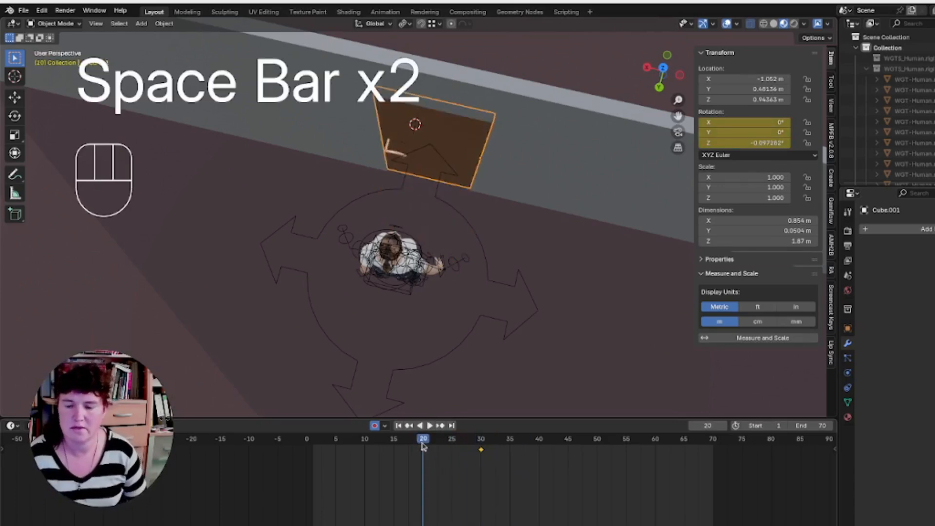
key(space)
key(space)
click(424, 444)
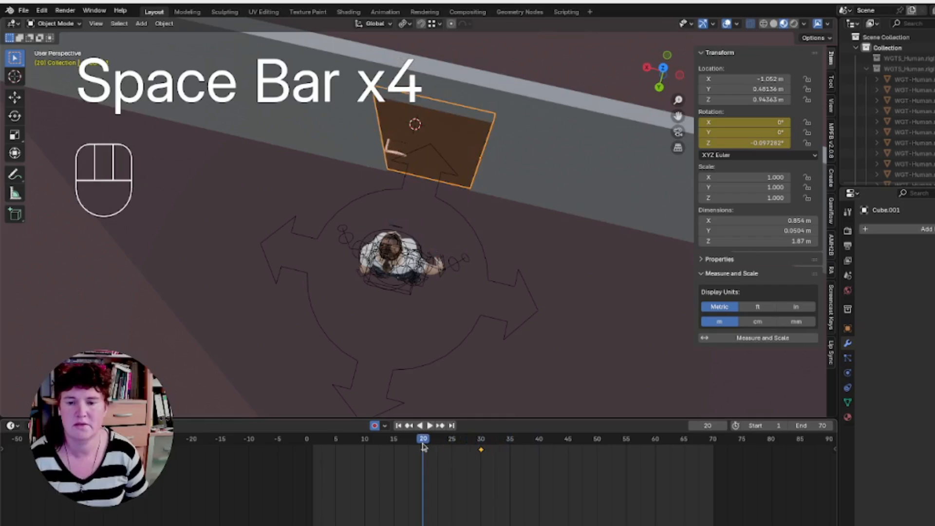
Insert a rotation keyframe on the door handle at frame 13.
click(395, 441)
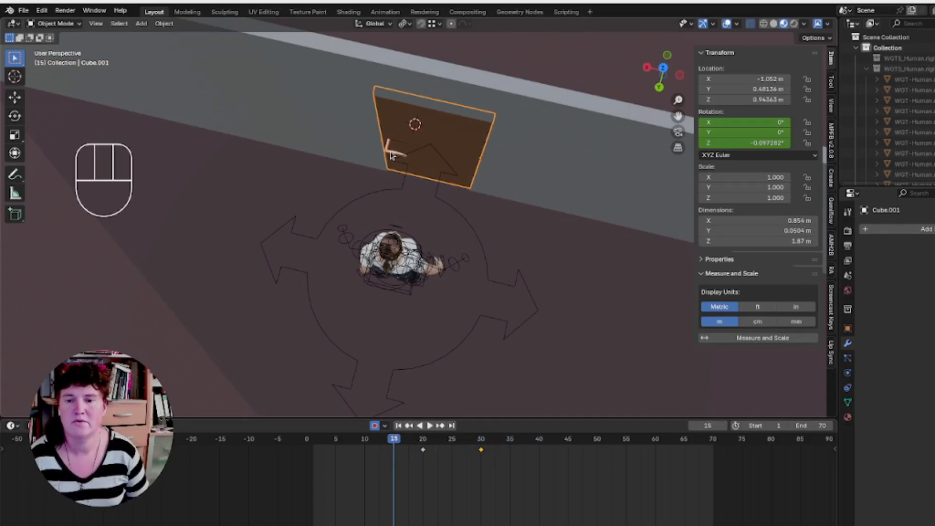
click(381, 440)
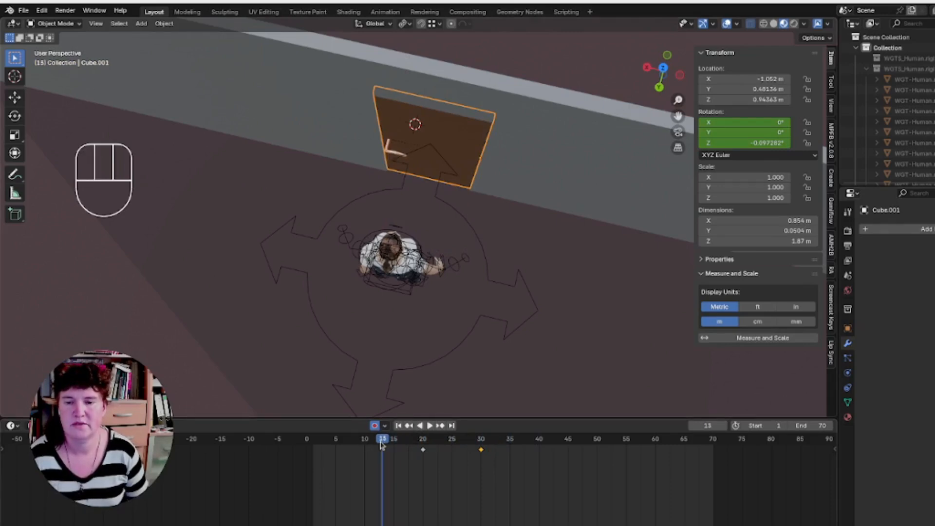
click(382, 443)
click(391, 153)
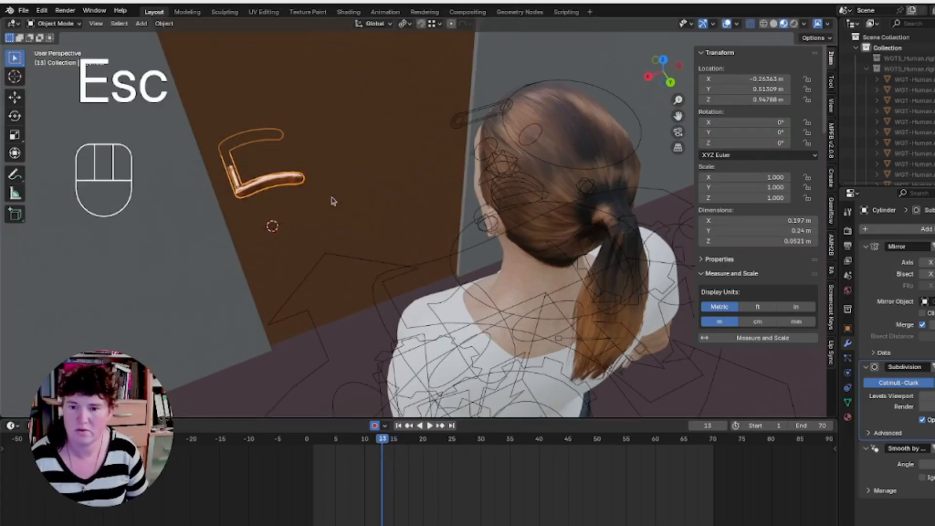
key(k)
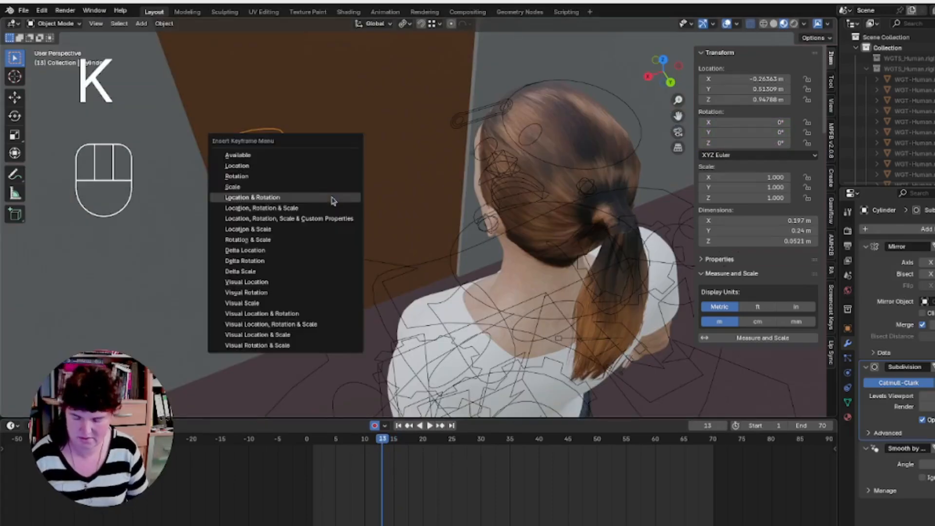
click(311, 176)
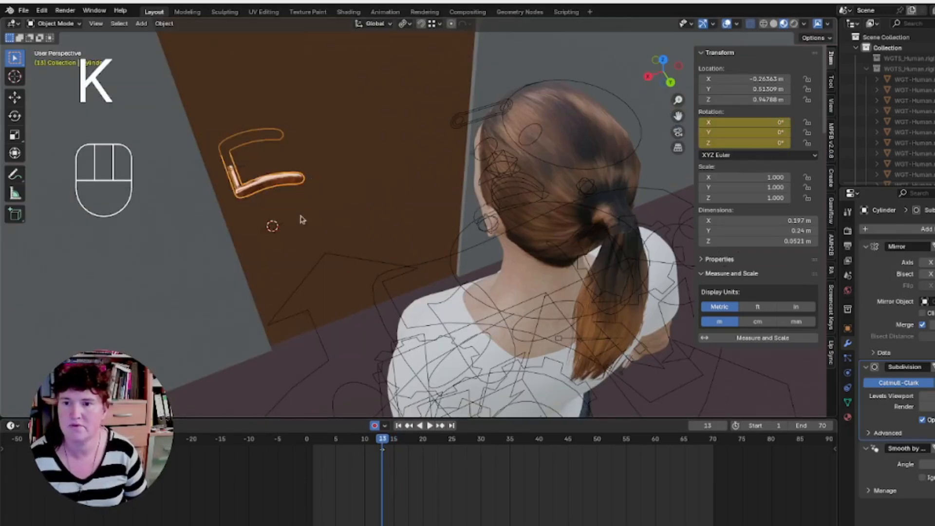
At frame 15, tilt the door handle down about its local Y axis by a little over 20°.
click(393, 442)
key(r)
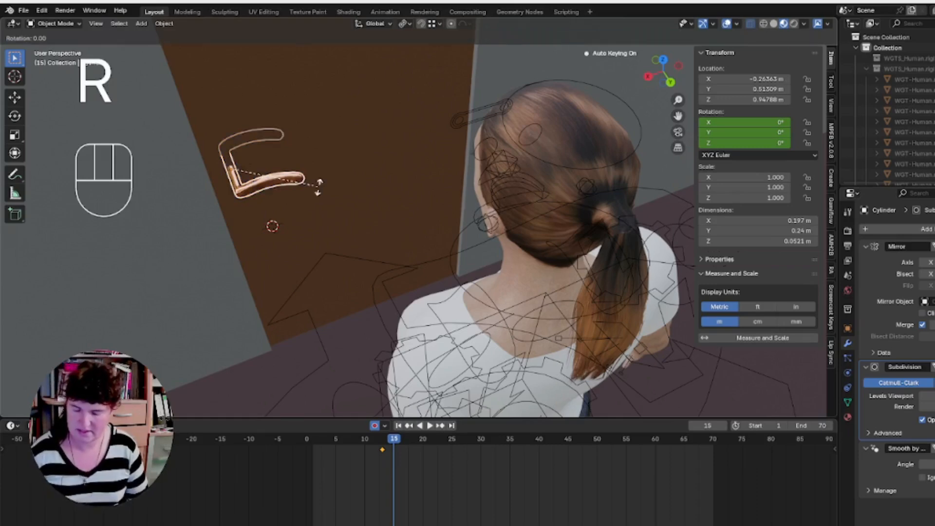
key(y)
key(y)
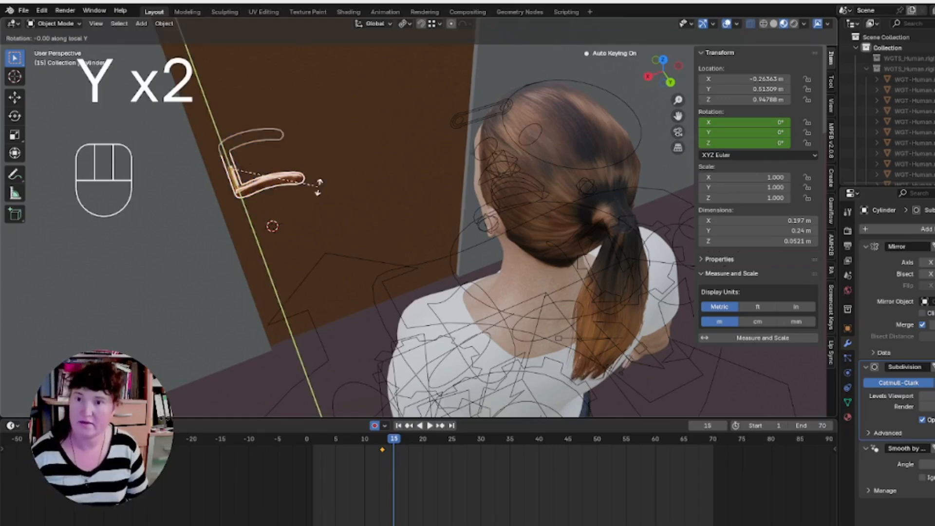
click(306, 222)
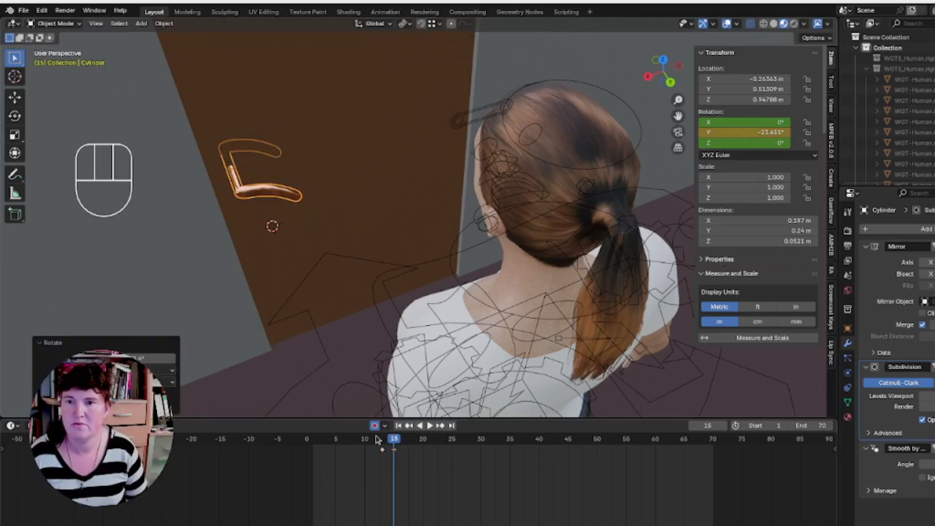
Play back the combined handle and door animation from just before the handle starts moving.
click(377, 440)
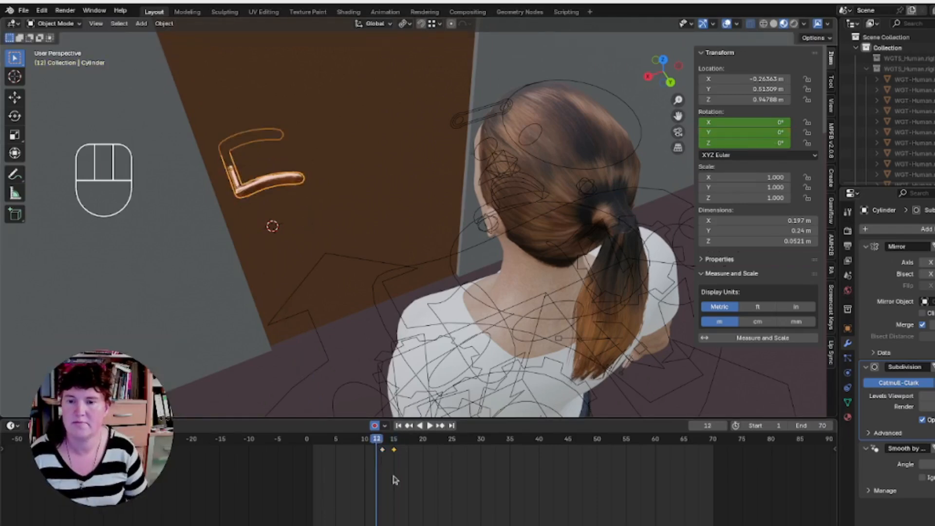
key(space)
key(space)
click(352, 439)
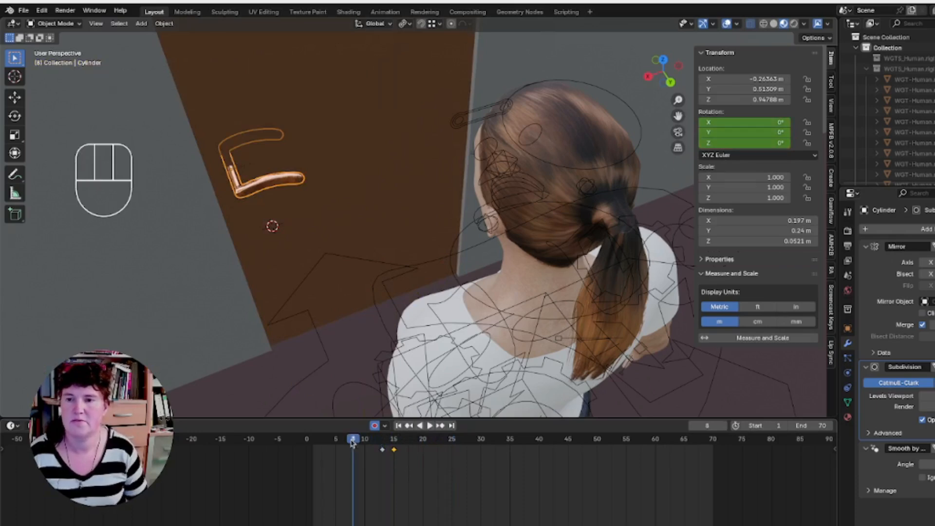
key(space)
key(space)
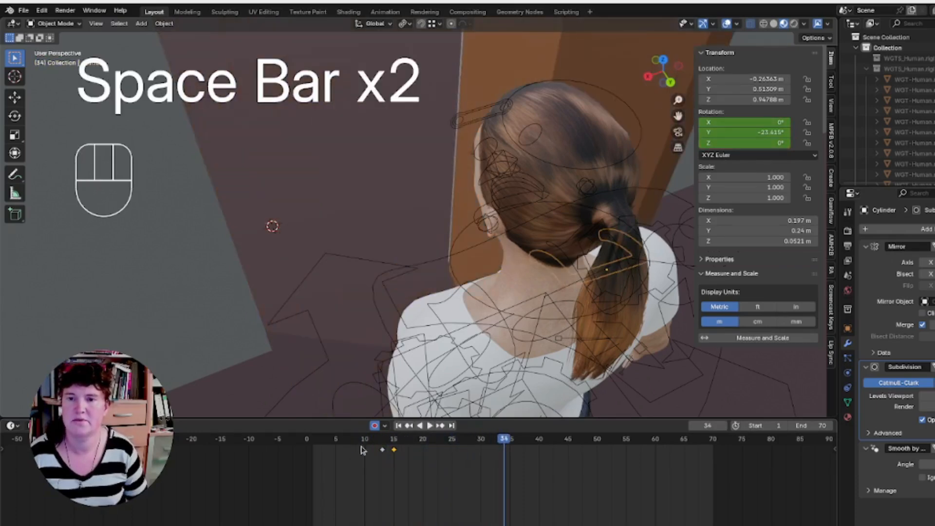
Go to frame 10, select the character's rig and switch it to Pose Mode.
click(365, 440)
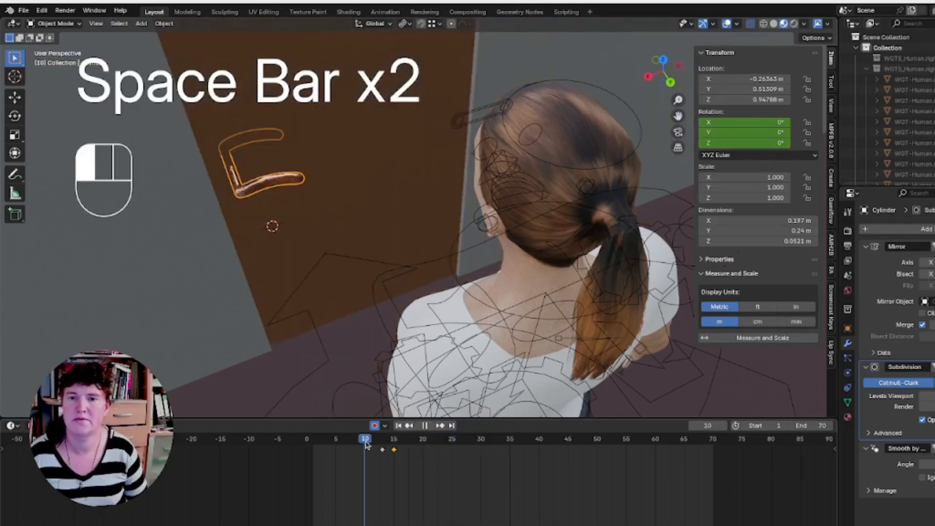
click(400, 155)
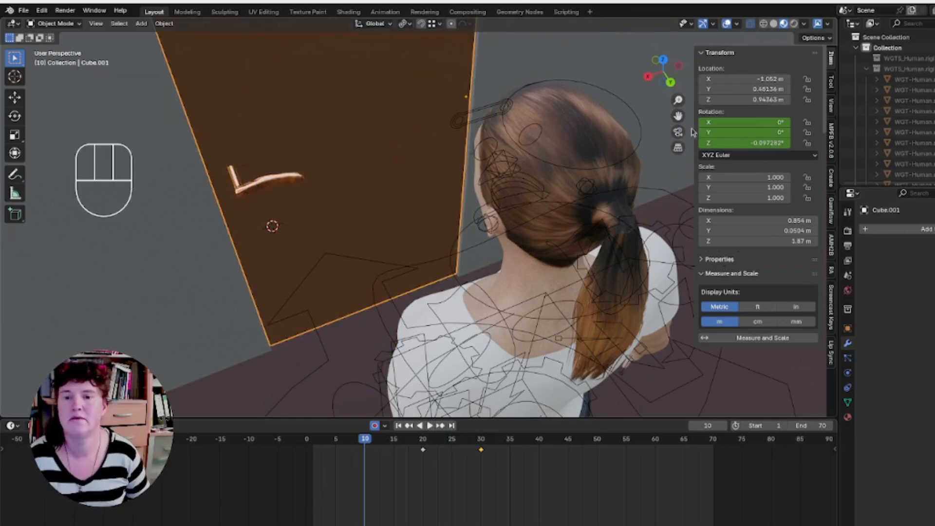
click(679, 66)
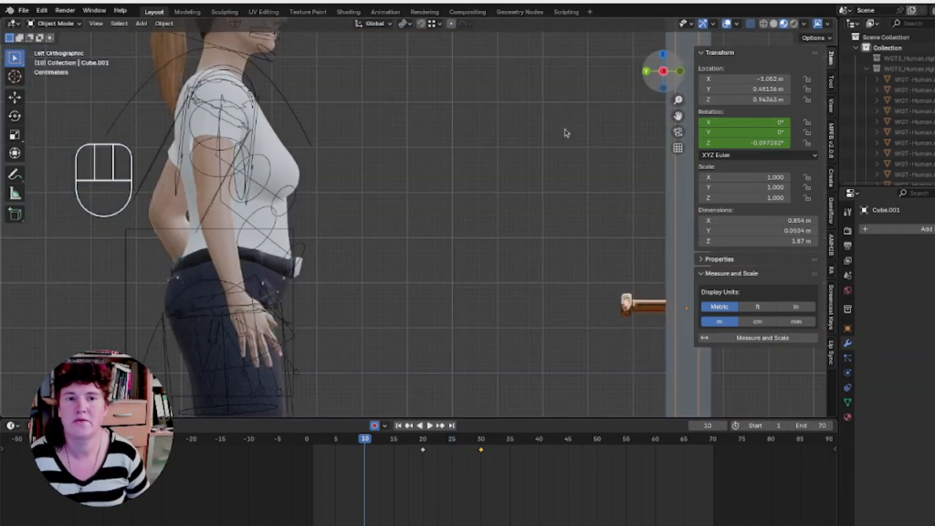
scroll(486, 176, down, 3)
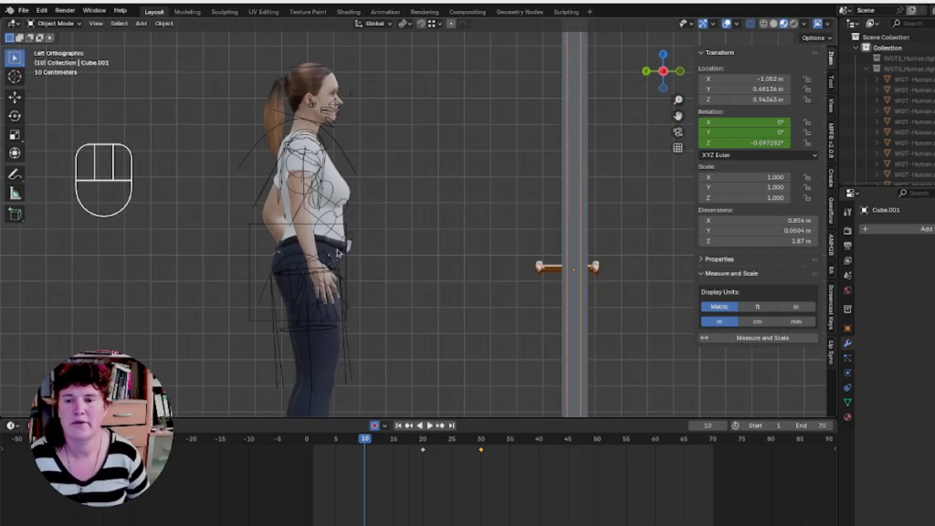
click(343, 226)
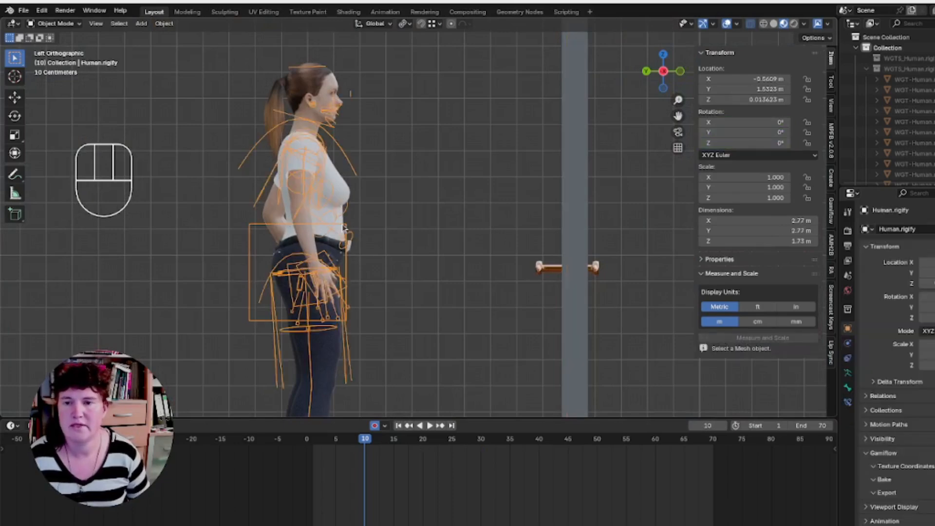
key(ctrl)
key(ctrl+Tab)
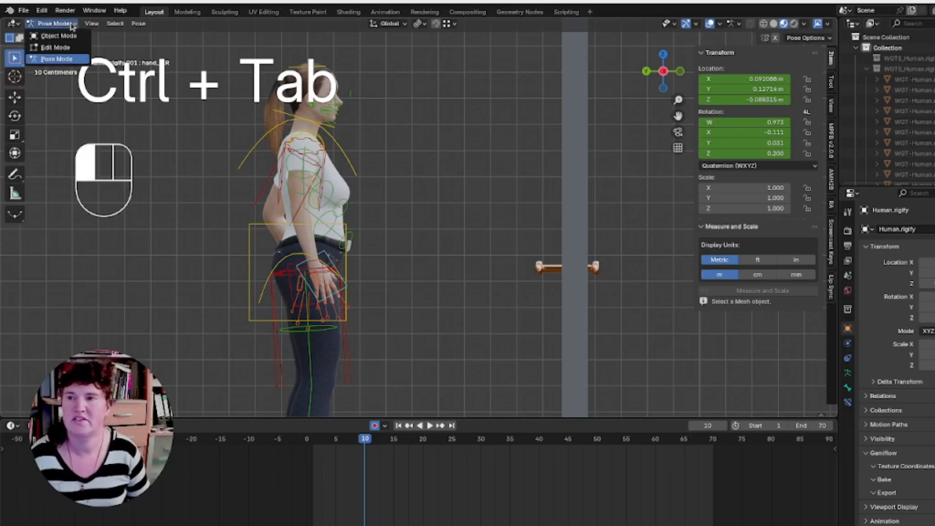
click(54, 23)
Move the right-hand IK control onto the door handle, about 0.56 m in X and -0.81 m in Y.
click(342, 294)
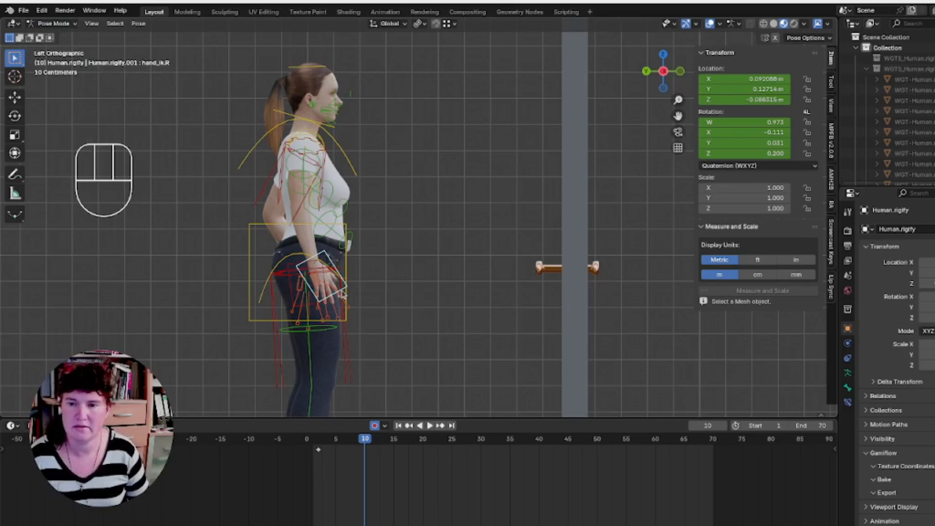
key(g)
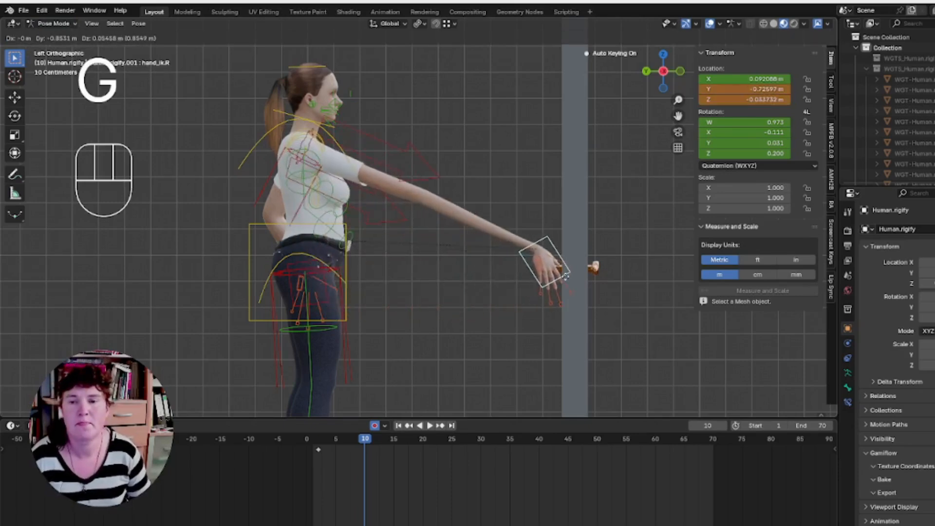
click(562, 273)
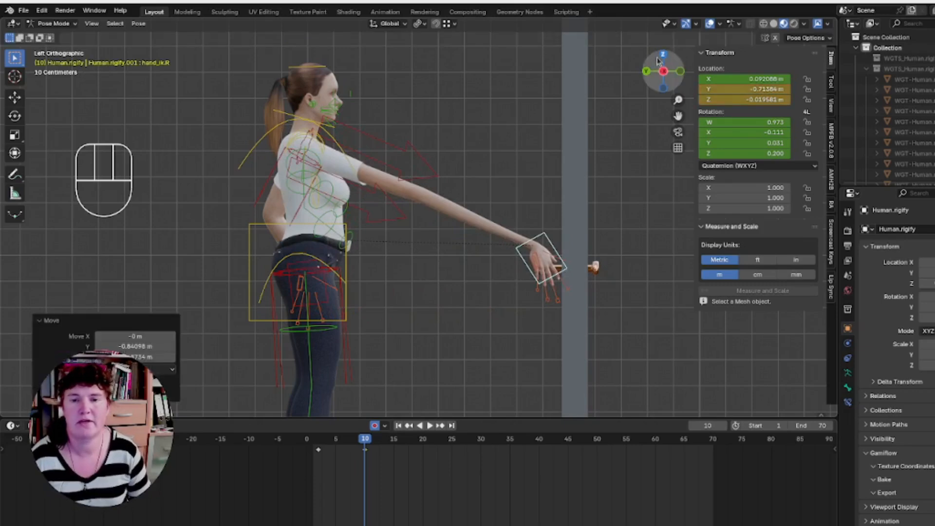
click(663, 54)
key(g)
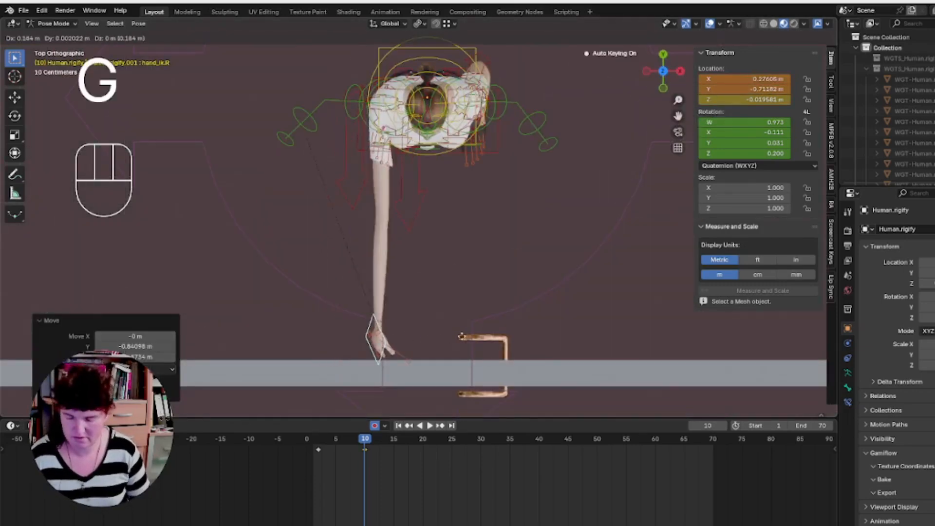
click(522, 336)
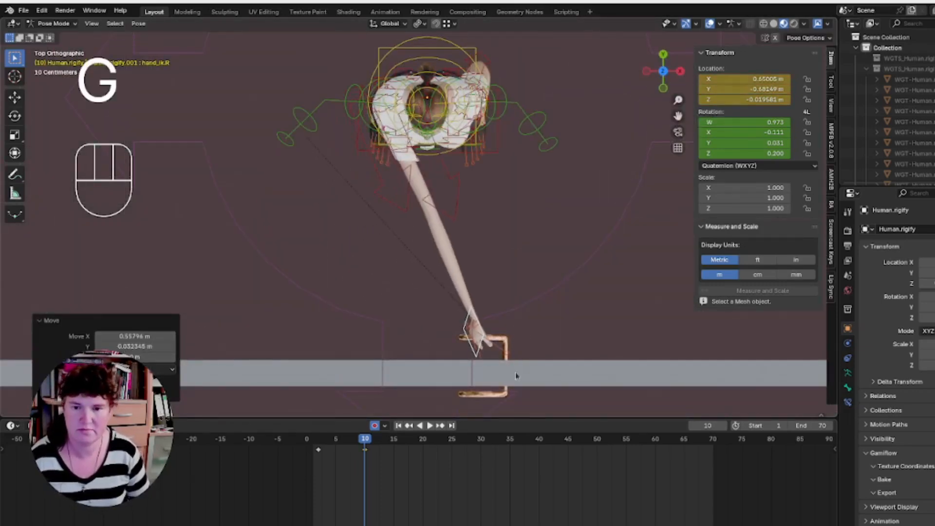
Turn the right hand palm-down over the handle, about -58.7° around local Y and about -53.8° in the side view.
key(r)
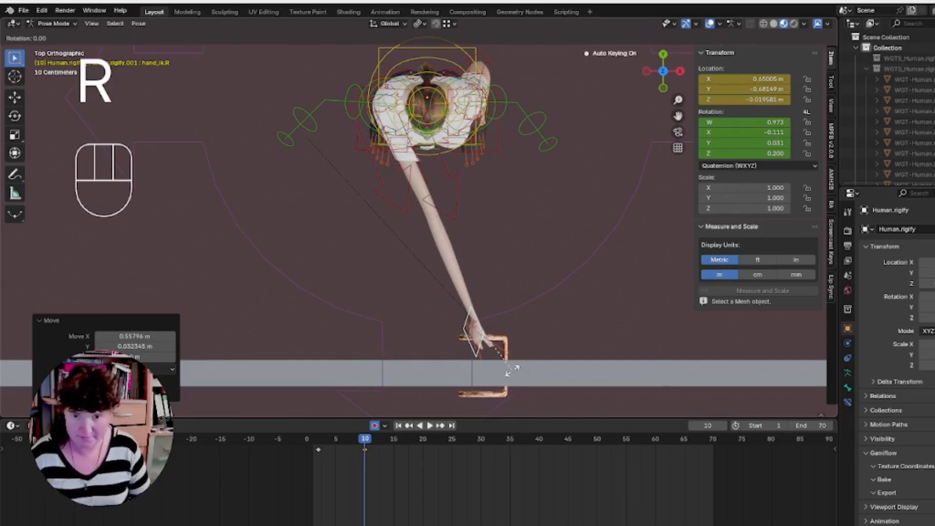
key(y)
key(y)
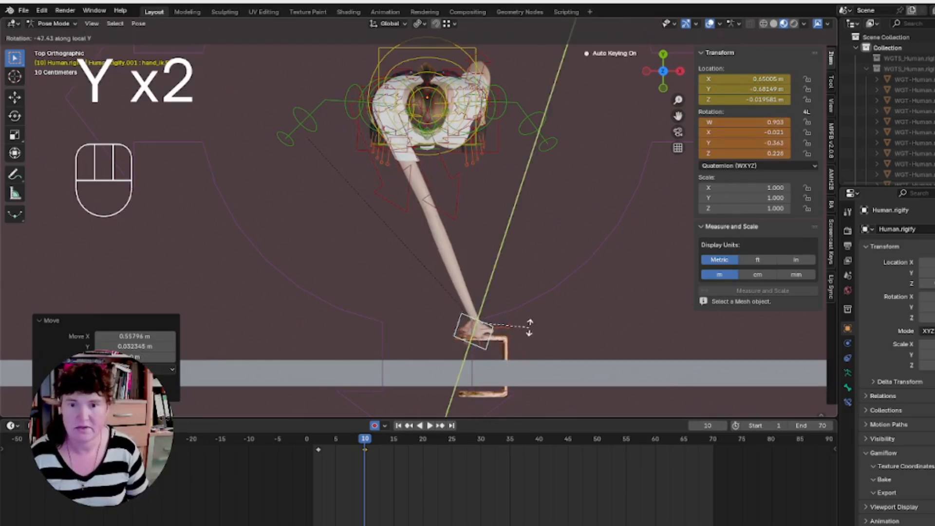
click(526, 319)
click(646, 71)
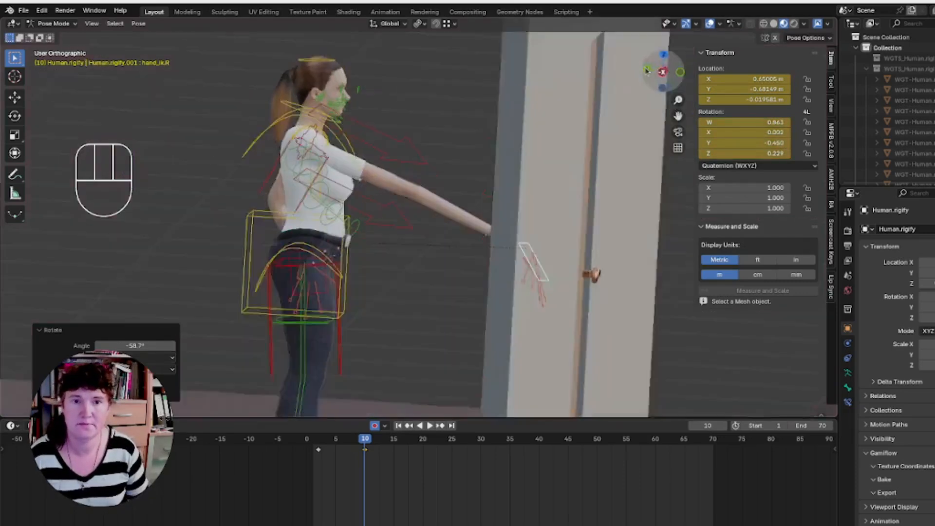
key(r)
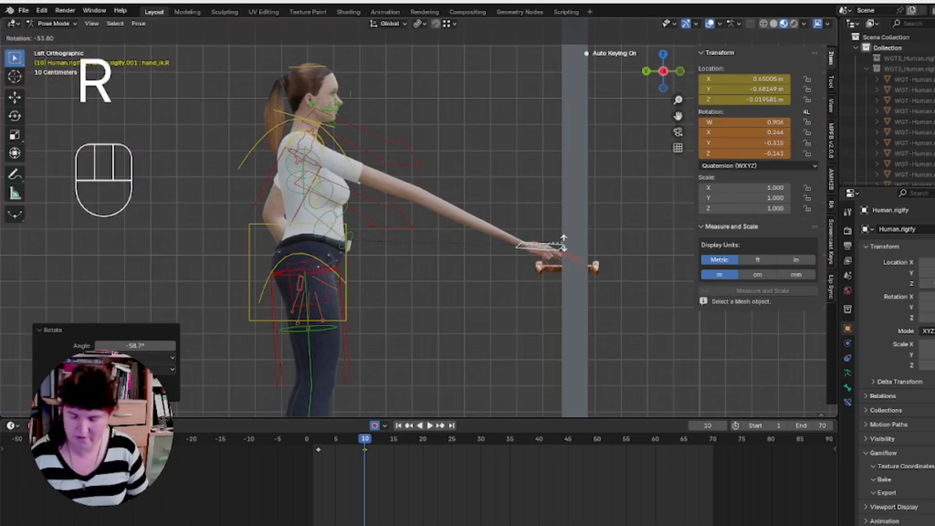
click(564, 244)
Lower the right hand about 0.06 m onto the door handle and rotate it about -4.8° in the side view.
scroll(553, 285, up, 3)
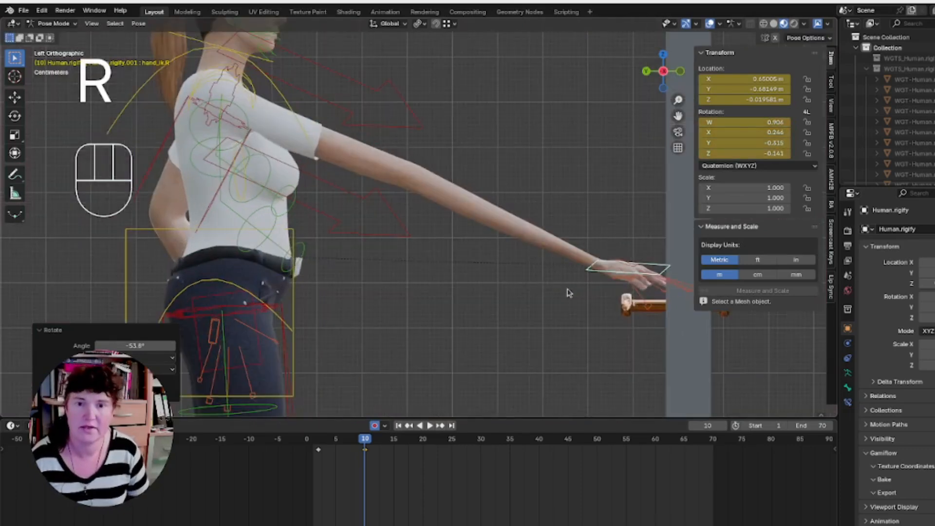
key(KP_Decimal)
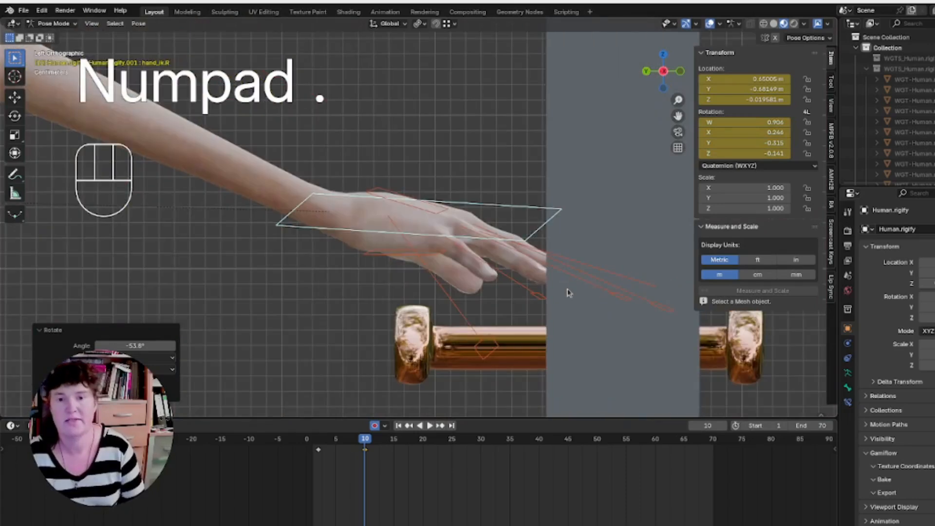
key(g)
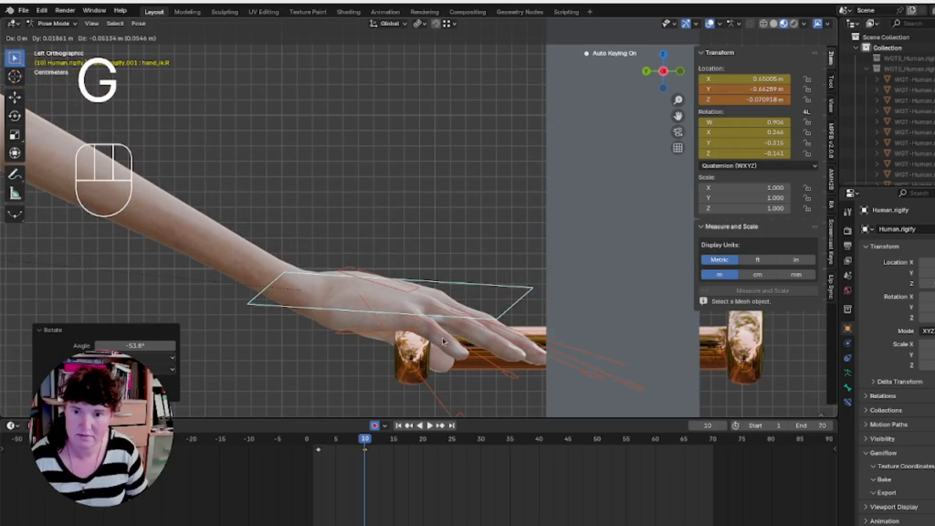
click(442, 338)
key(r)
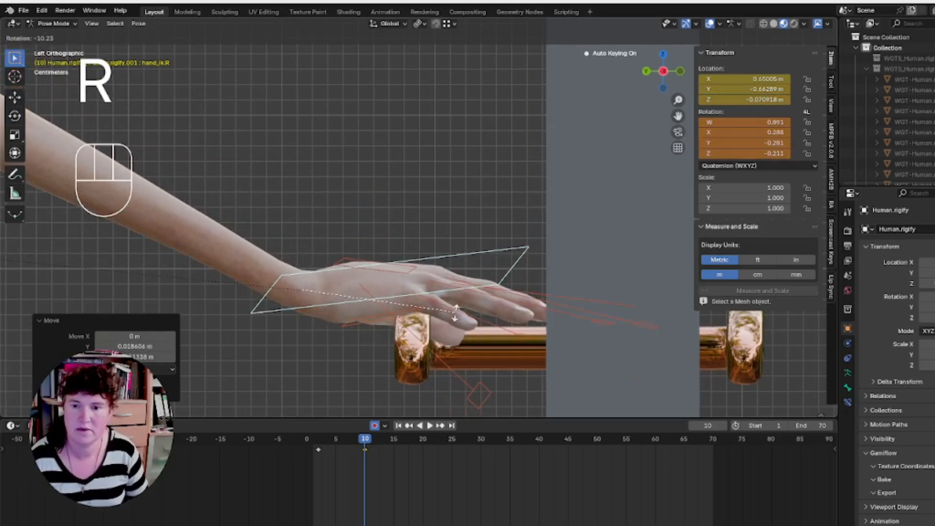
click(456, 331)
key(g)
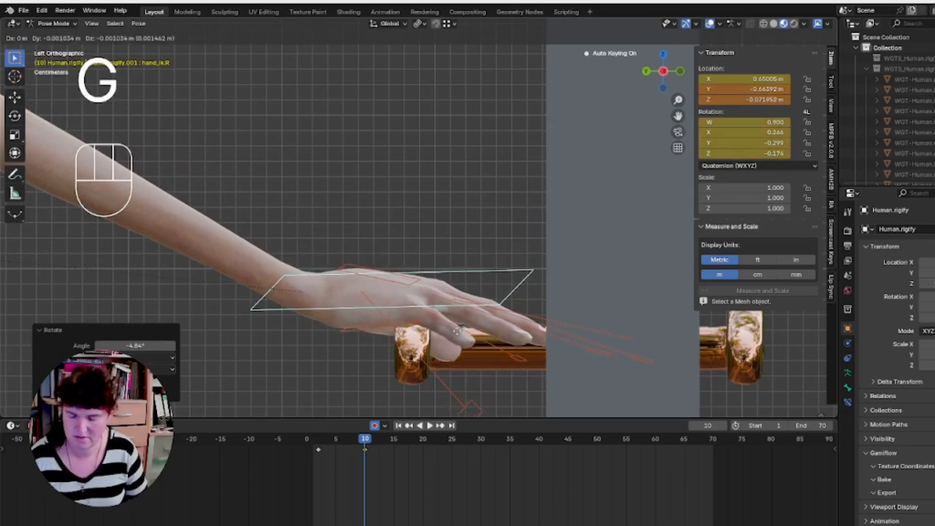
click(456, 335)
Fine-tune the right hand on the handle by shifting it about 0.034 m along X and raising it about 0.01 m along Z.
middle_drag(456, 335, 441, 312)
key(g)
key(z)
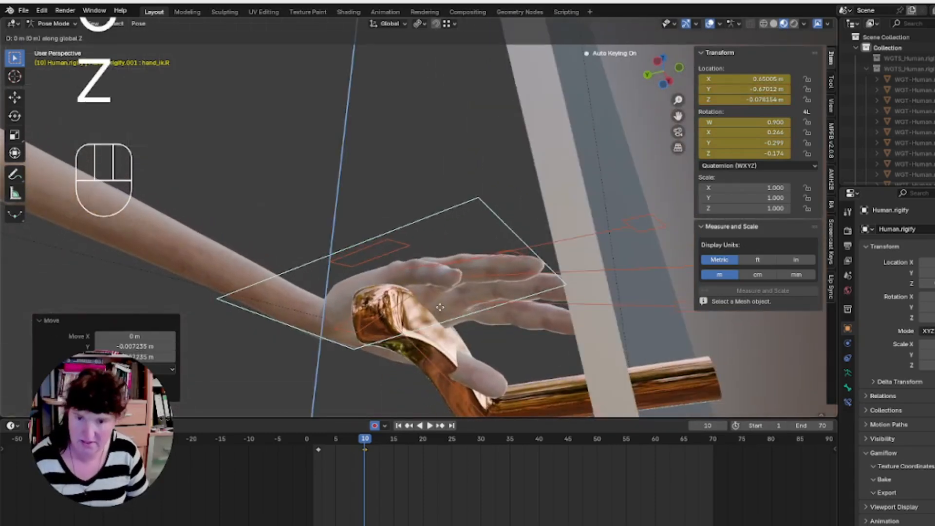
click(441, 302)
key(g)
key(x)
click(476, 320)
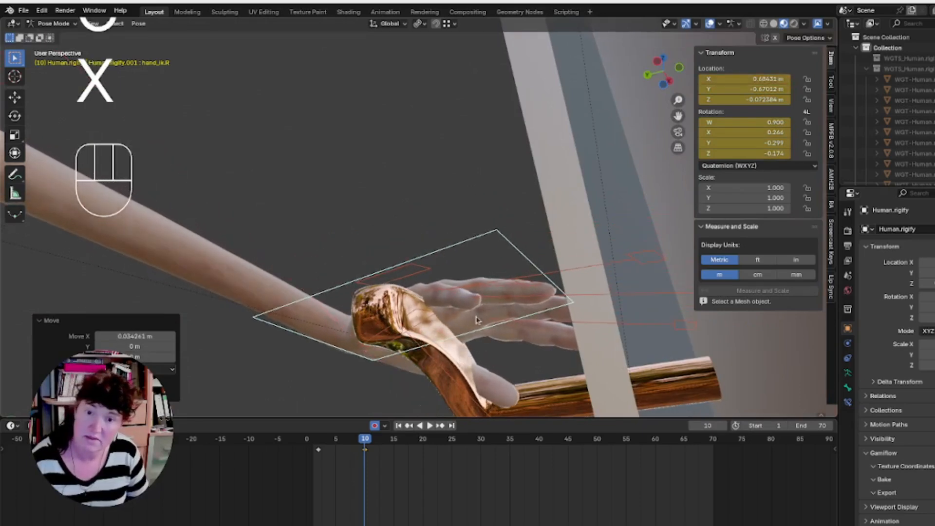
key(g)
key(z)
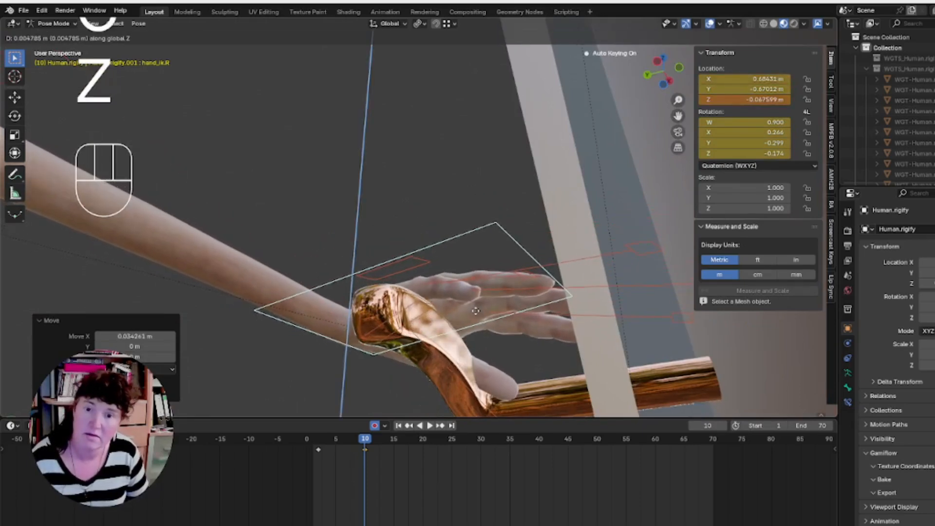
click(475, 312)
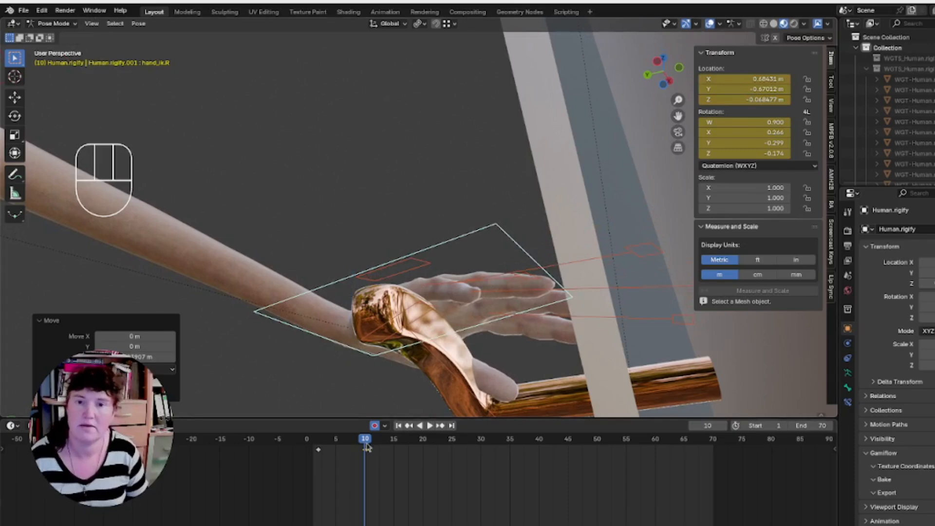
Play back the arm's reach toward the door handle from frame 2.
middle_drag(412, 313, 370, 419)
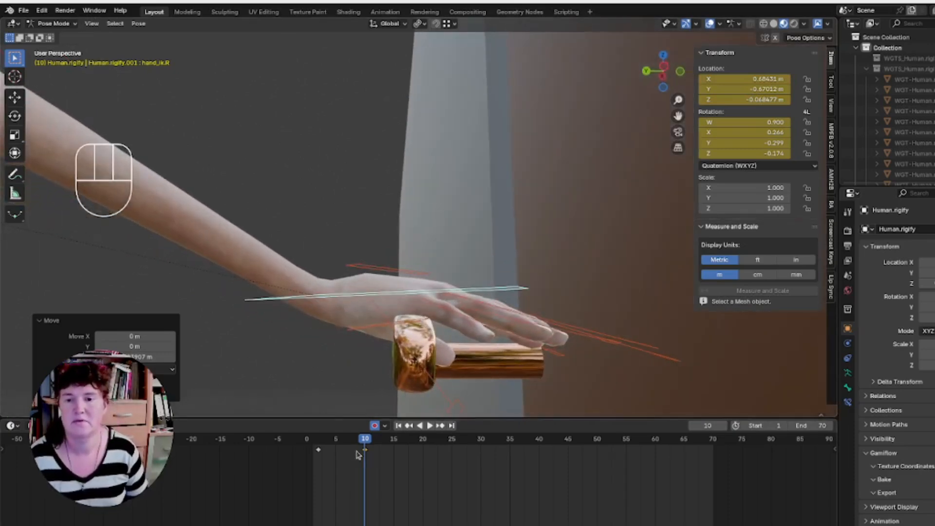
click(319, 441)
scroll(413, 279, down, 6)
key(space)
key(space)
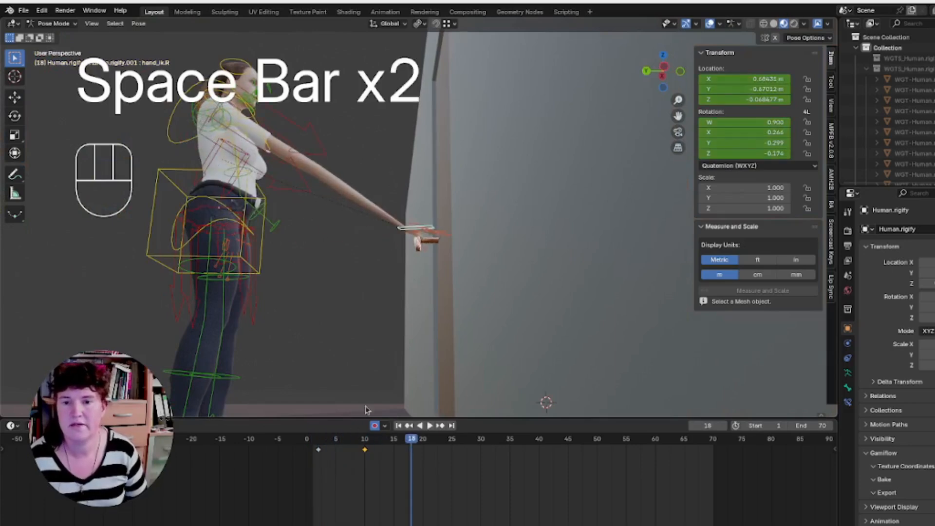
At frame 10, move the torso control toward the door and slightly down, about -0.2 m in Y and -0.05 m in Z.
click(366, 440)
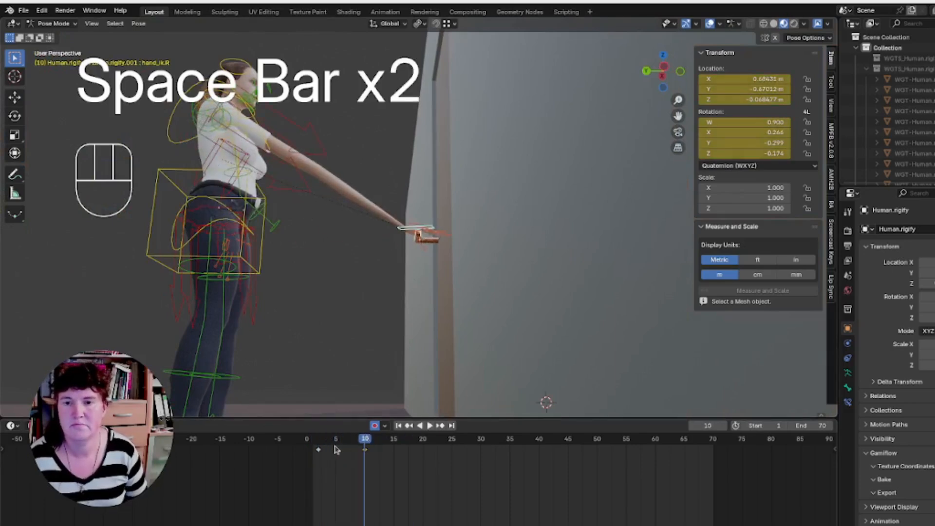
click(663, 74)
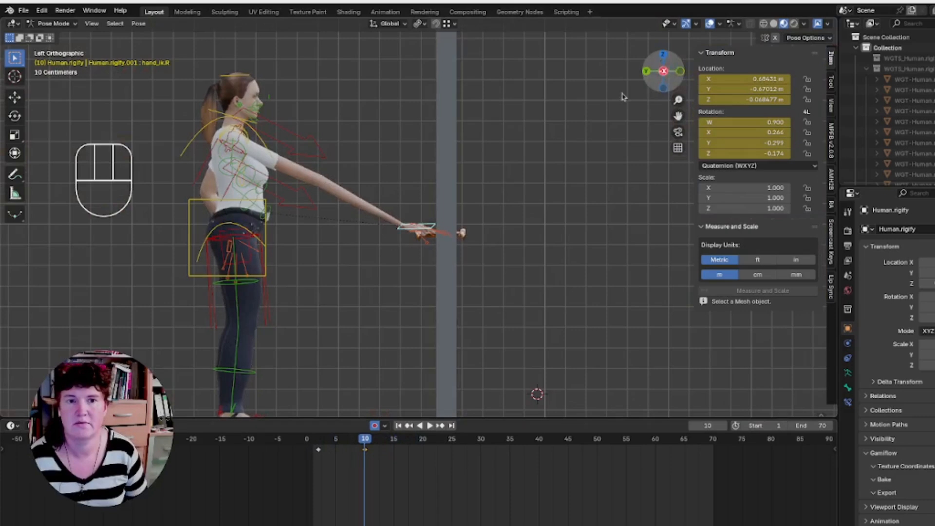
shift+middle_drag(327, 273, 504, 253)
scroll(504, 254, up, 1)
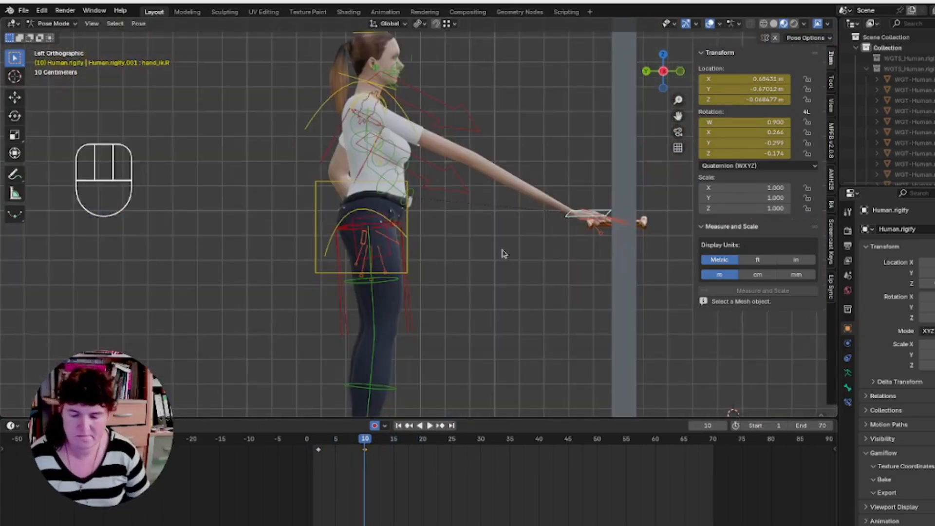
click(408, 258)
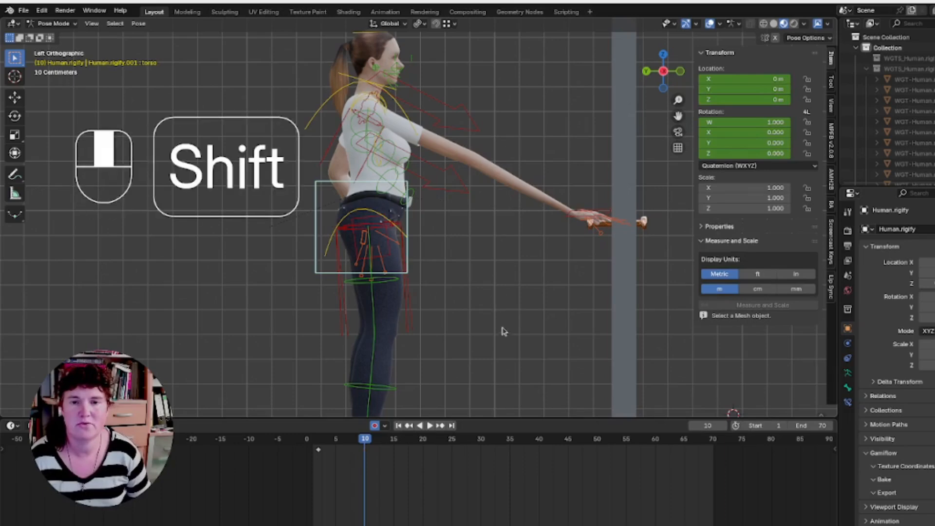
shift+middle_drag(501, 329, 520, 290)
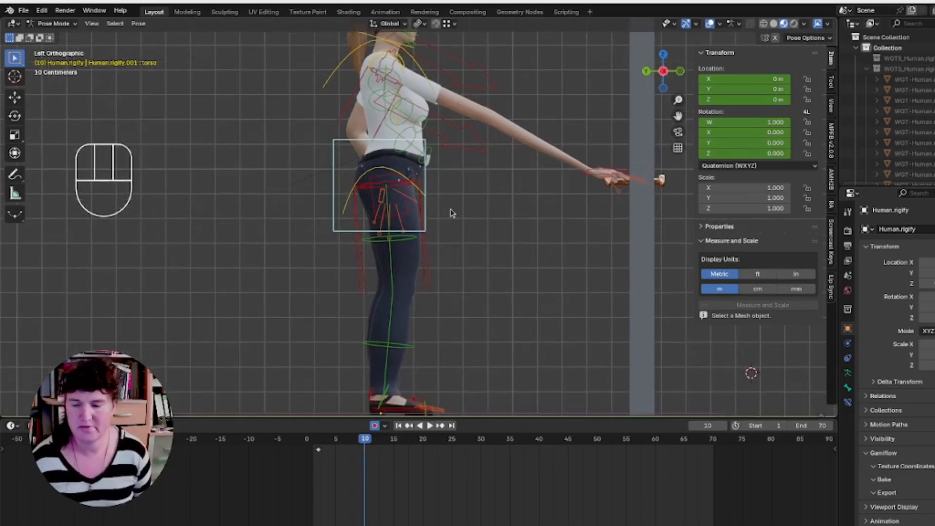
key(g)
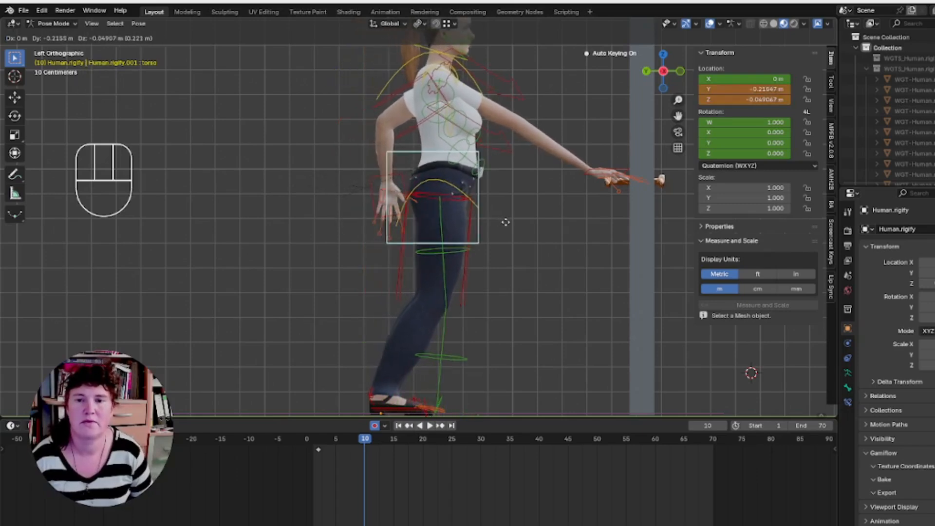
click(504, 226)
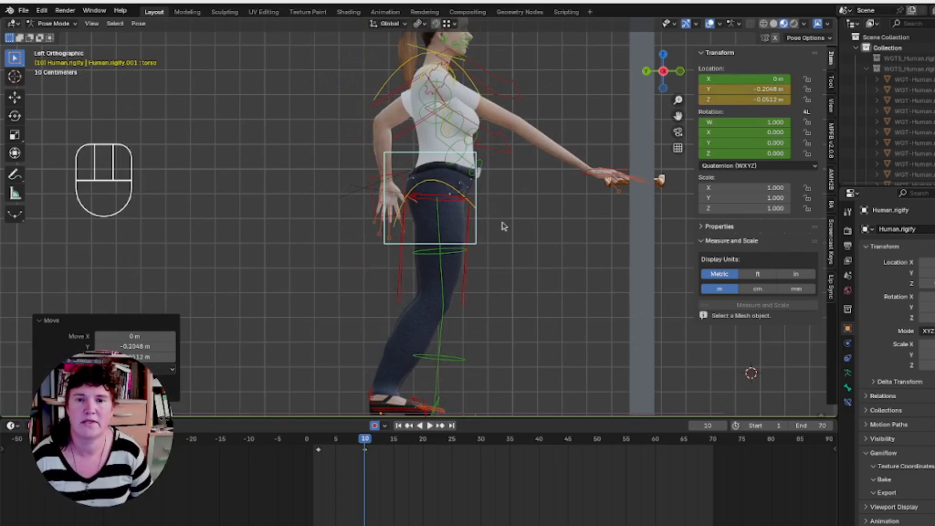
At frame 10, rotate the torso control about -25.6° in the top view to turn the body with the reaching arm.
click(663, 57)
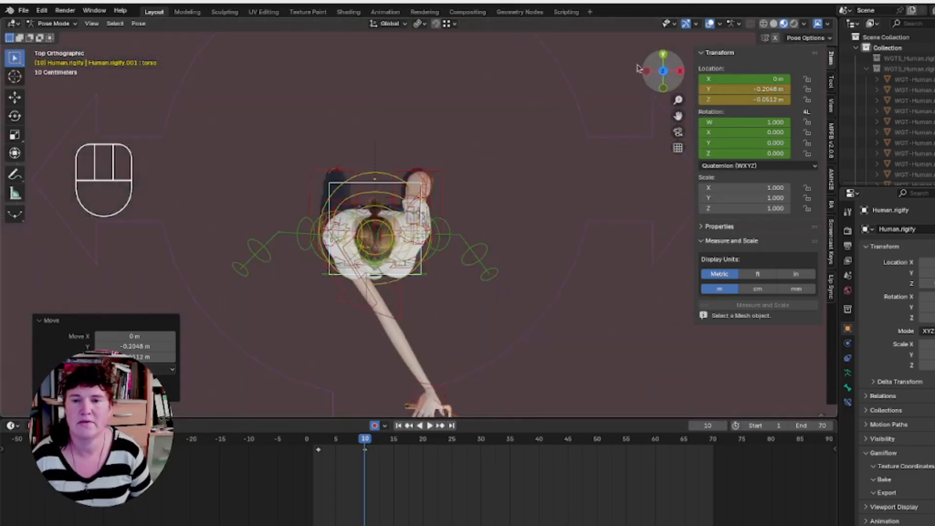
click(319, 444)
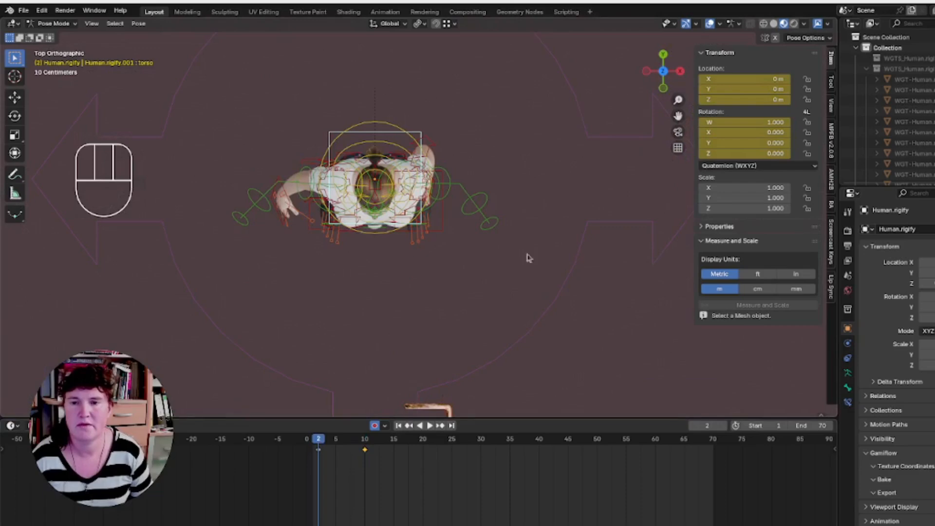
click(646, 71)
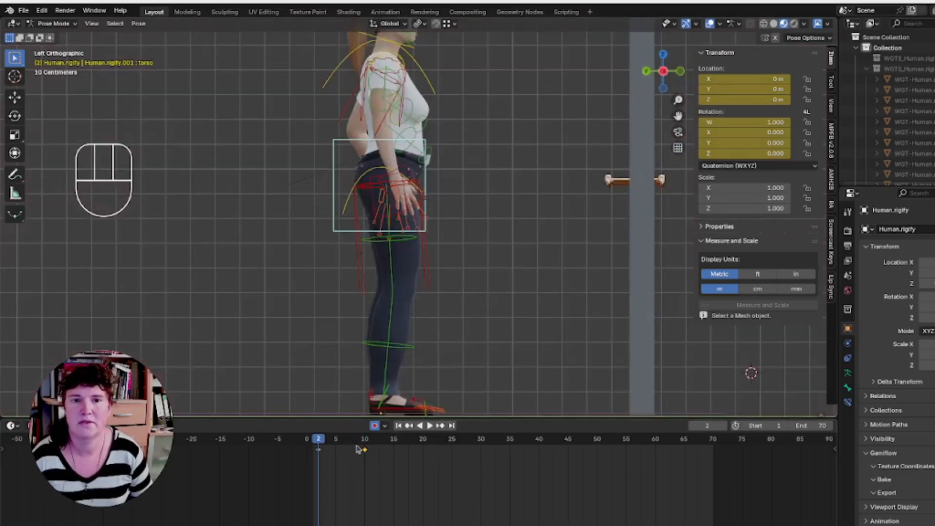
click(365, 445)
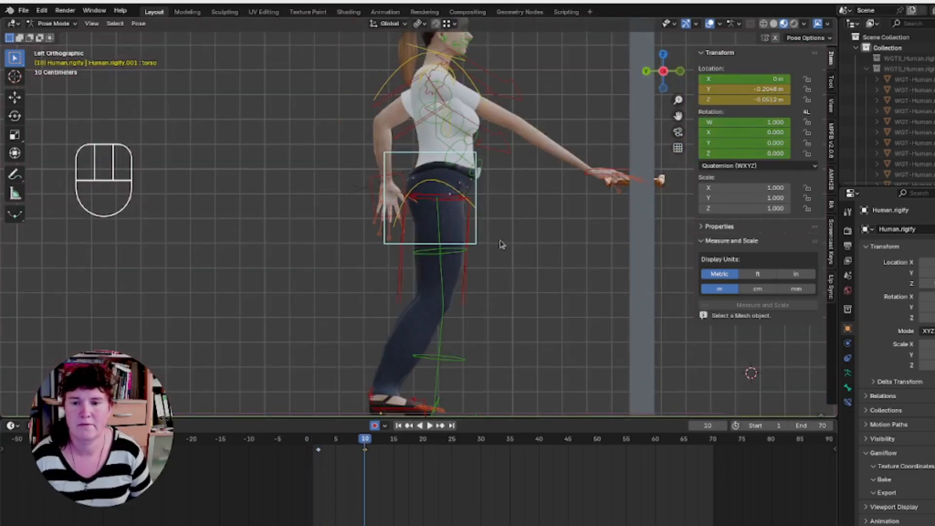
click(663, 54)
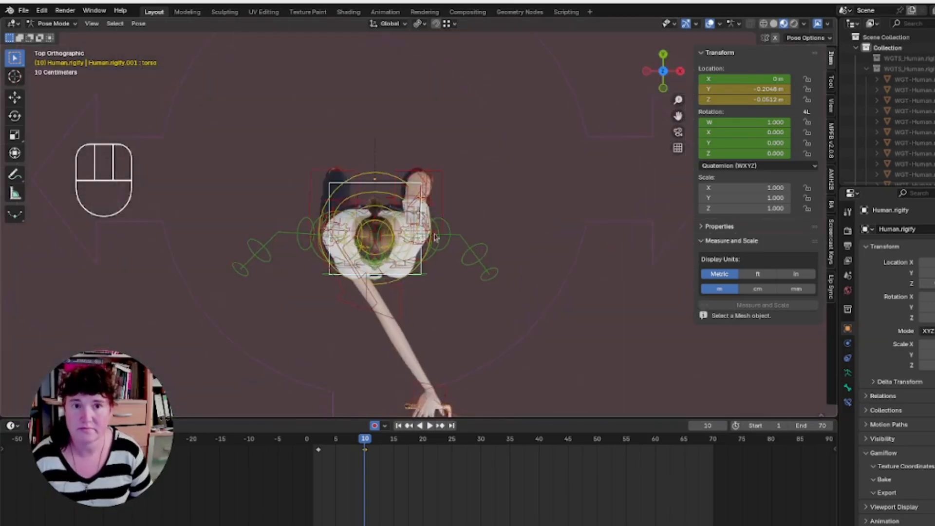
key(r)
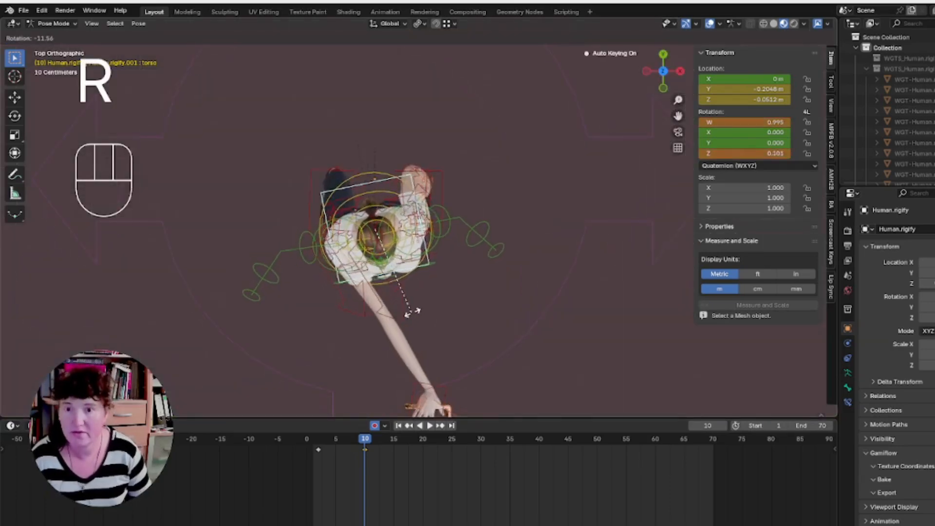
click(417, 269)
Step the right foot control toward the door at frame 10, about -0.42 m in Y and -0.01 m in Z.
click(646, 71)
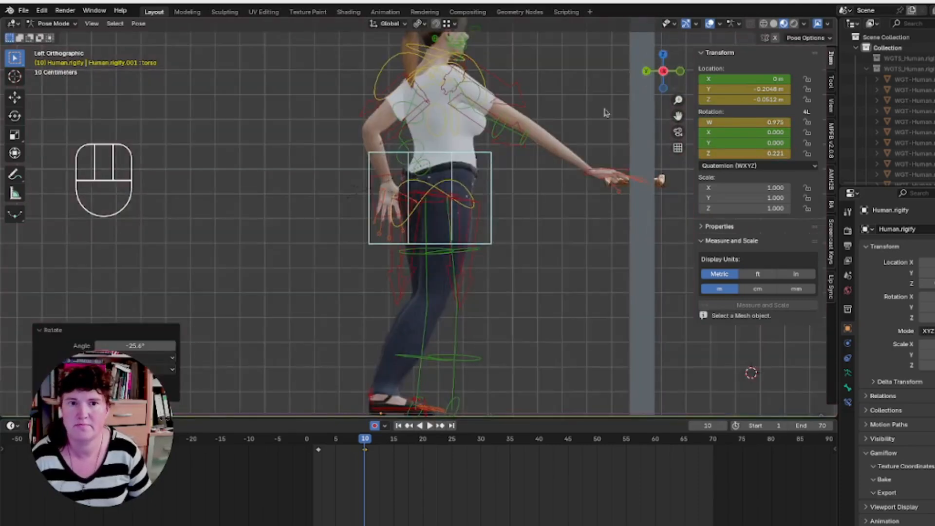
shift+middle_drag(435, 285, 436, 316)
click(391, 379)
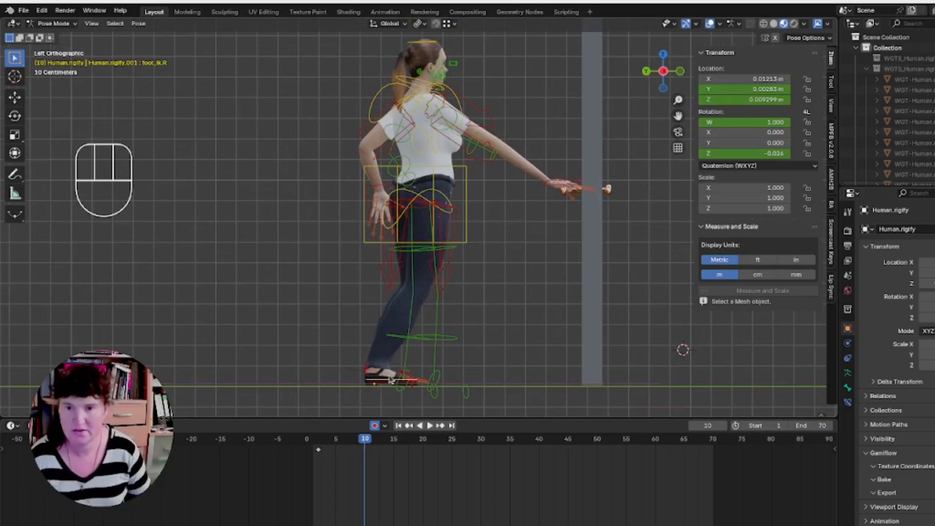
key(g)
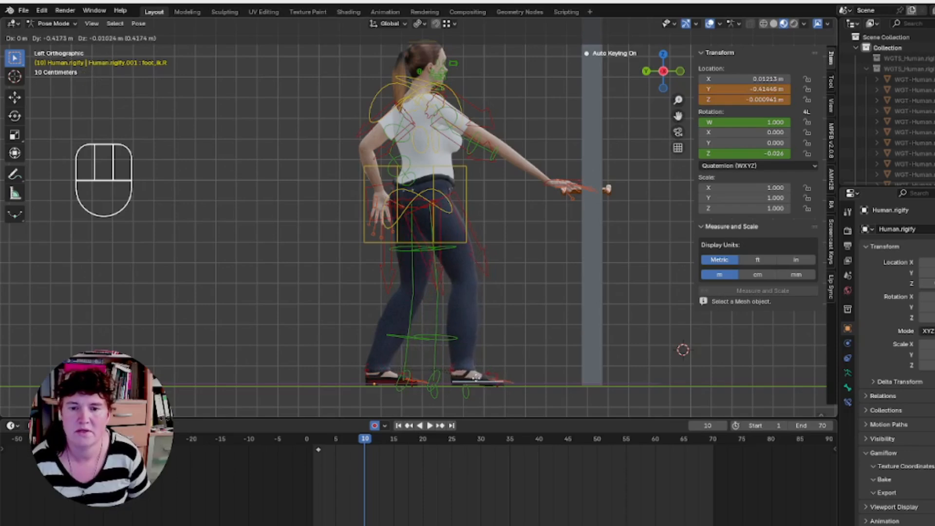
click(476, 377)
Shift the torso control about -0.038 m in Y and -0.015 m in Z, and lean it forward about 14.5° in the side view.
click(466, 189)
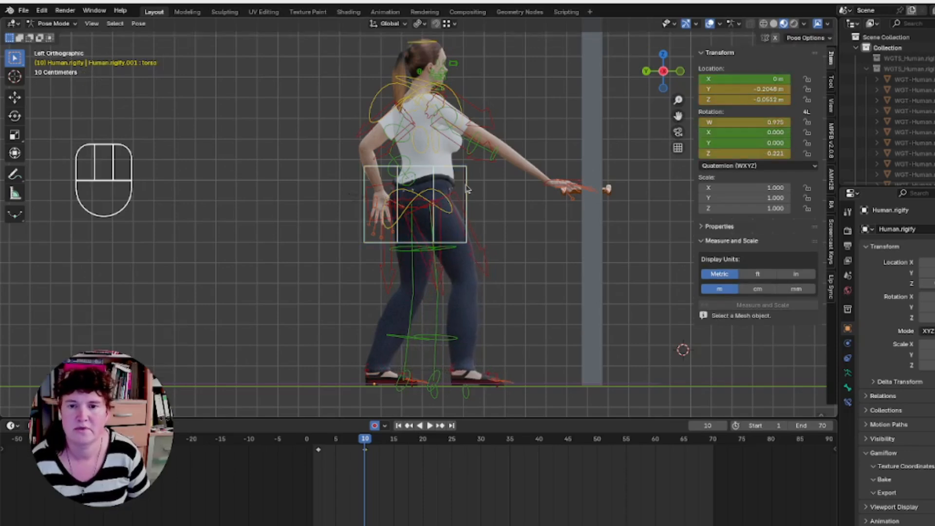
key(g)
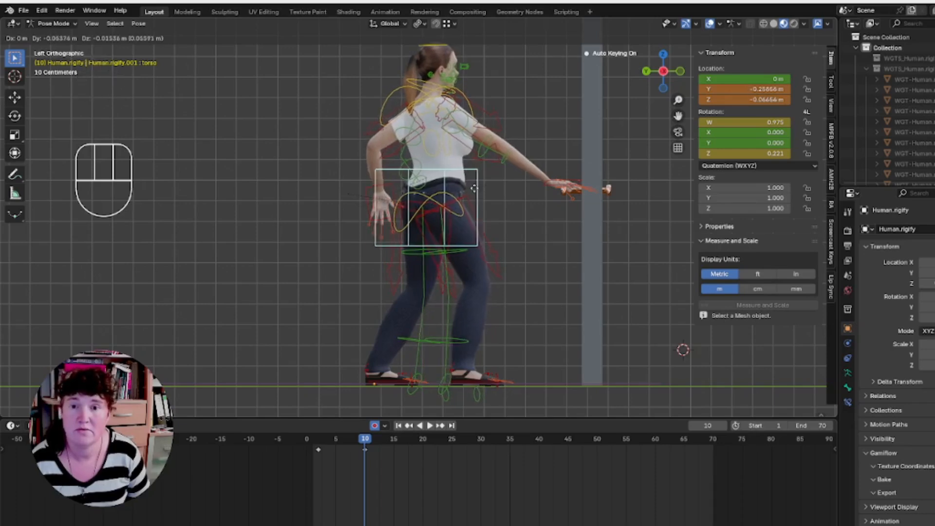
click(488, 195)
key(r)
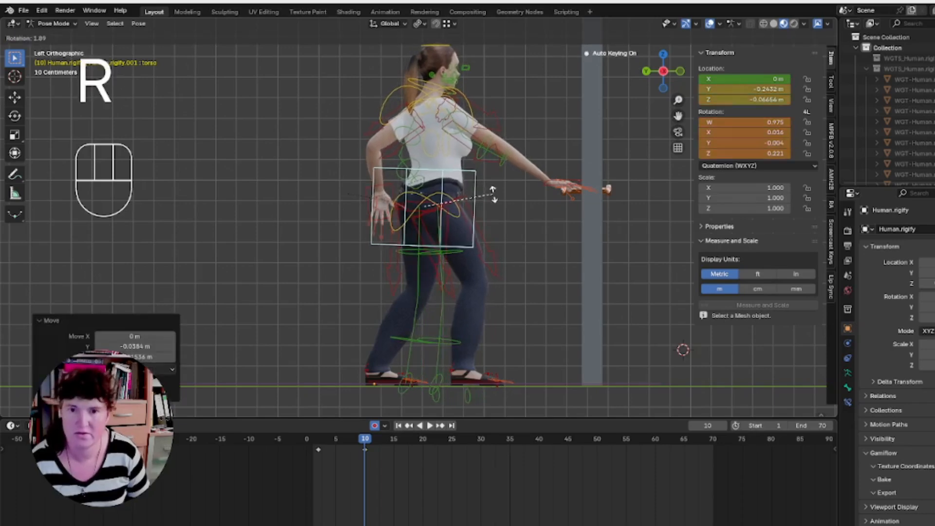
click(503, 210)
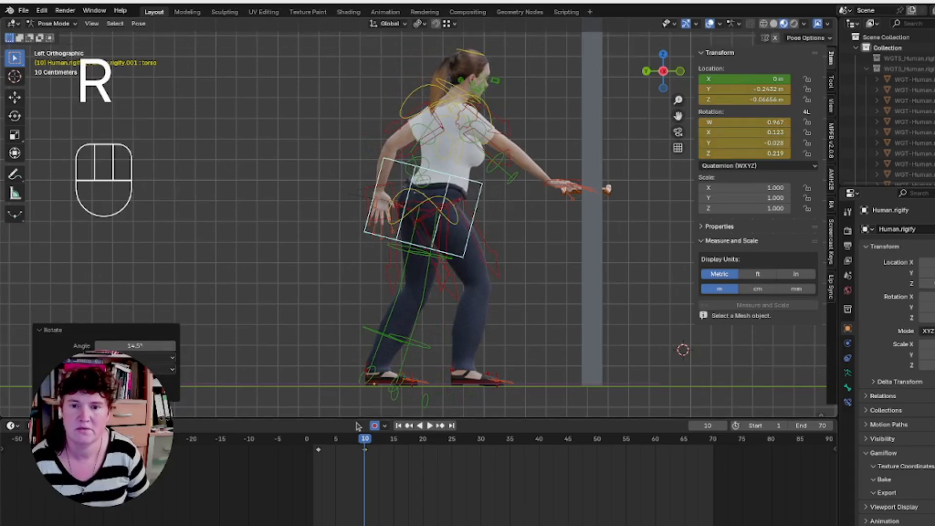
Compare the poses at frames 2 and 10, and play back the step toward the door.
click(320, 445)
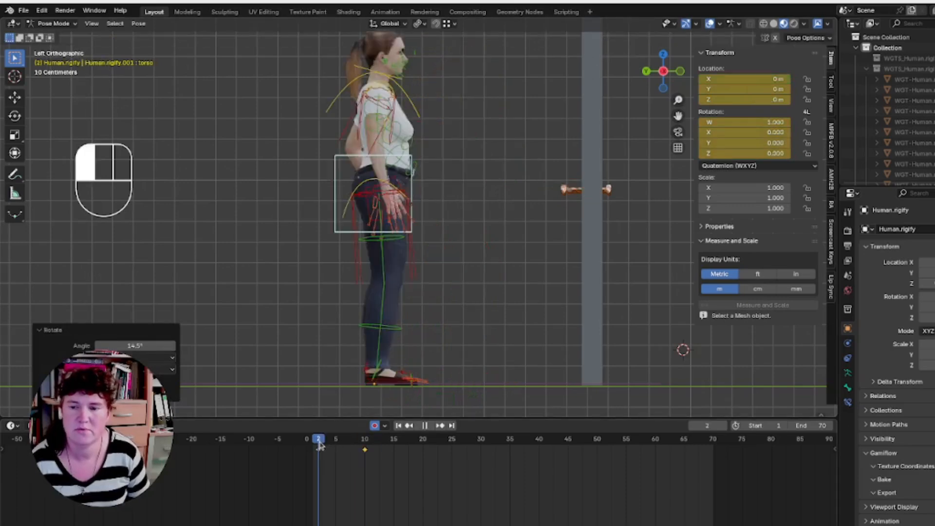
click(365, 445)
click(318, 447)
key(space)
key(space)
click(365, 446)
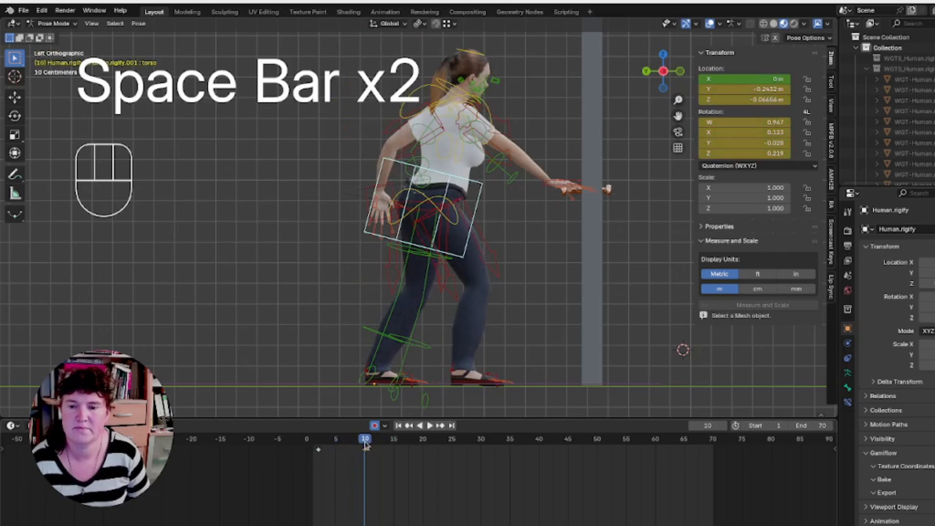
Step through the stride frame by frame to examine the right foot's path, stopping at frame 6.
key(Left)
key(Left)
key(Left)
key(Left)
key(Left)
key(Left)
key(Left)
key(Left)
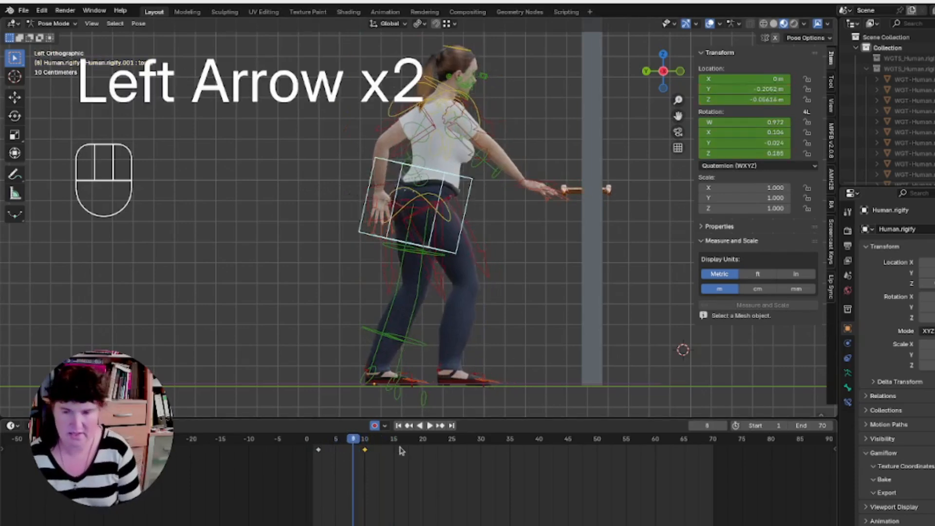
key(Left)
key(Right)
key(Right)
key(Right)
key(Right)
key(Right)
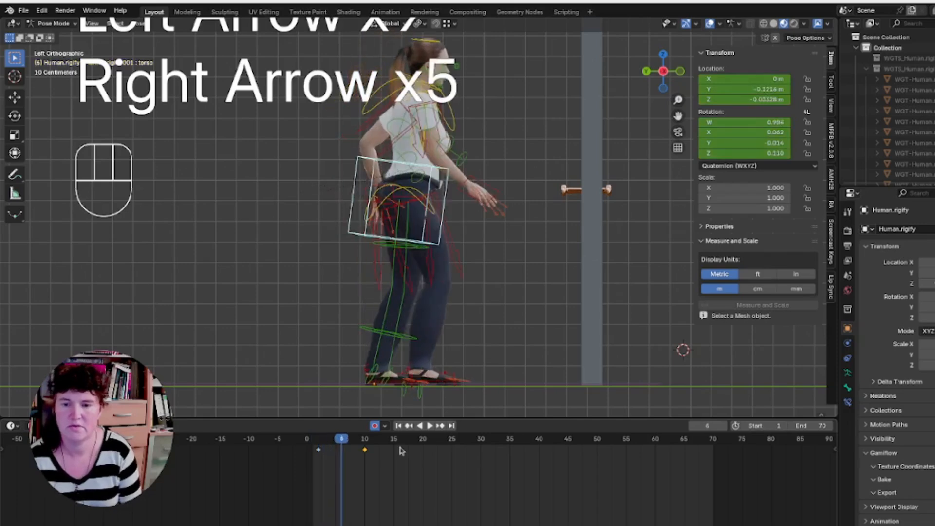
key(Left)
key(Right)
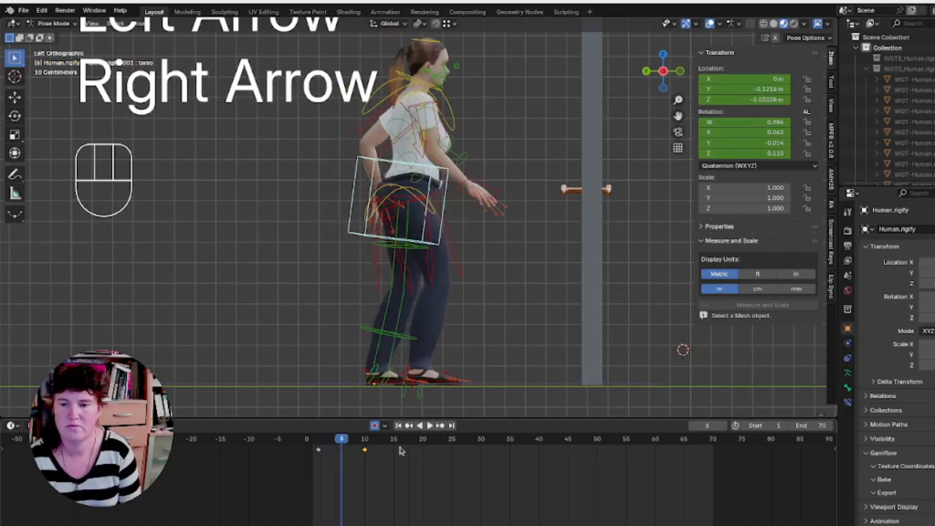
At frame 6, lift the right foot control about 0.033 m along Z for the middle of the stride.
click(440, 384)
key(g)
key(z)
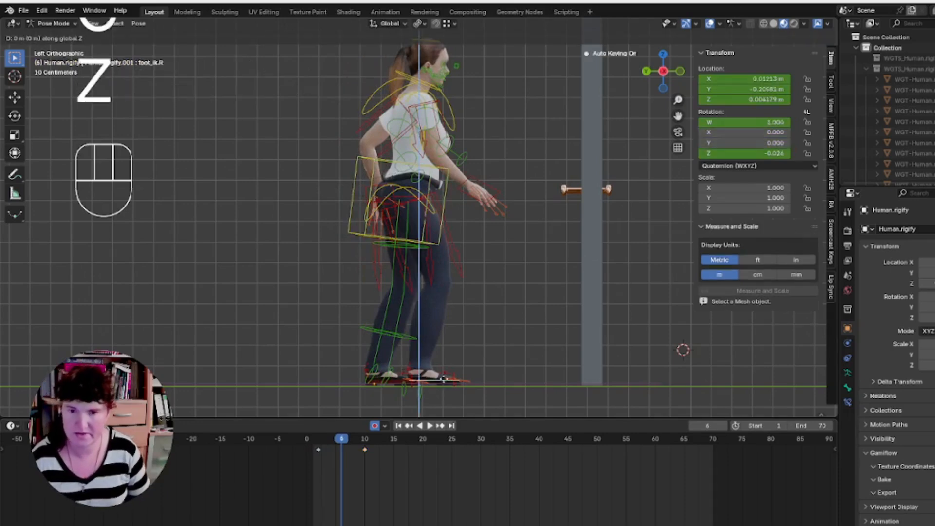
click(443, 370)
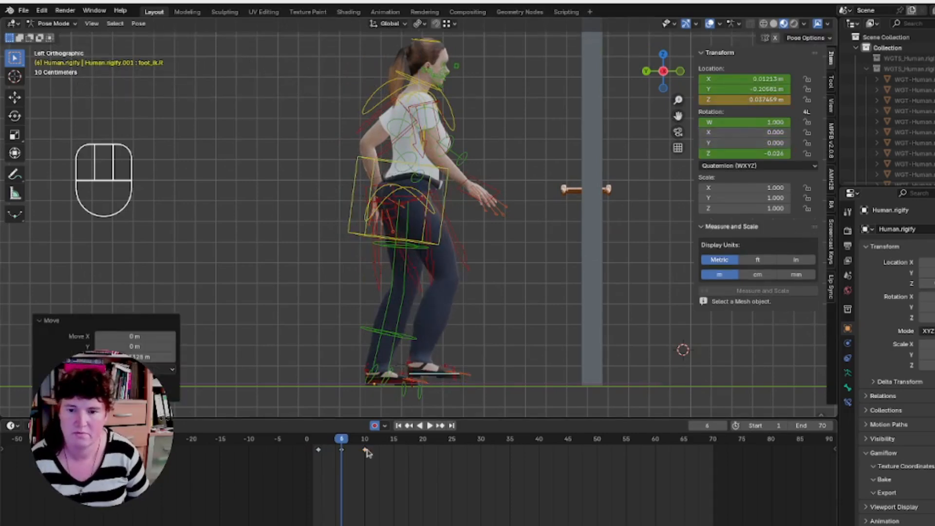
Play back the animation from frame 2 several times to check the lifted right foot.
click(319, 443)
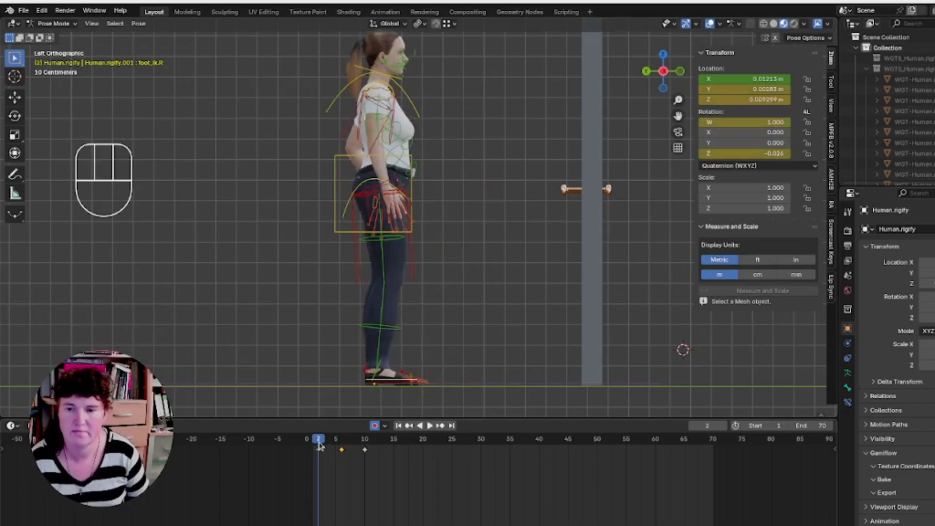
key(space)
key(space)
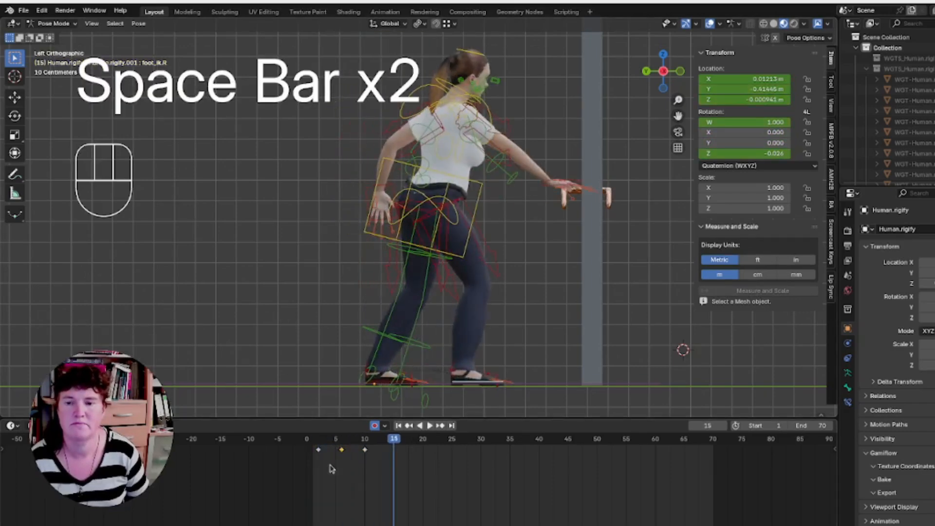
key(space)
key(space)
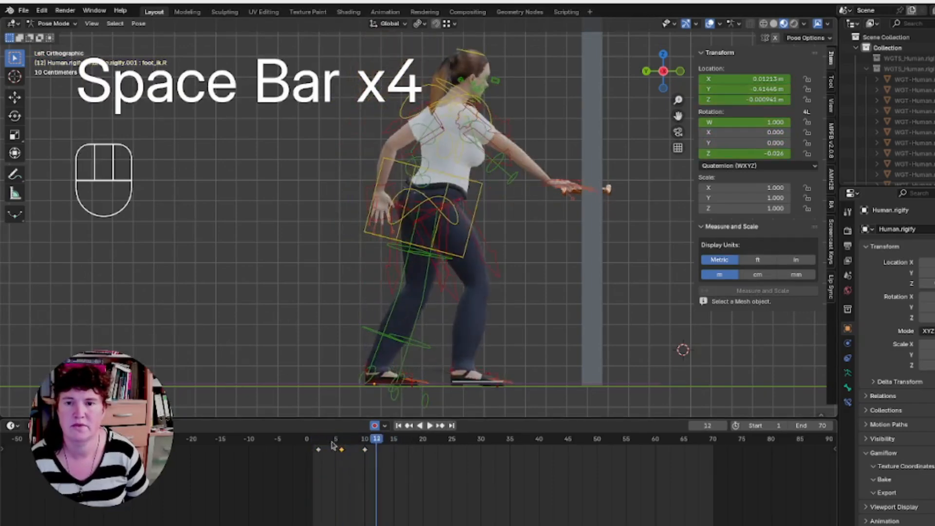
key(space)
key(space)
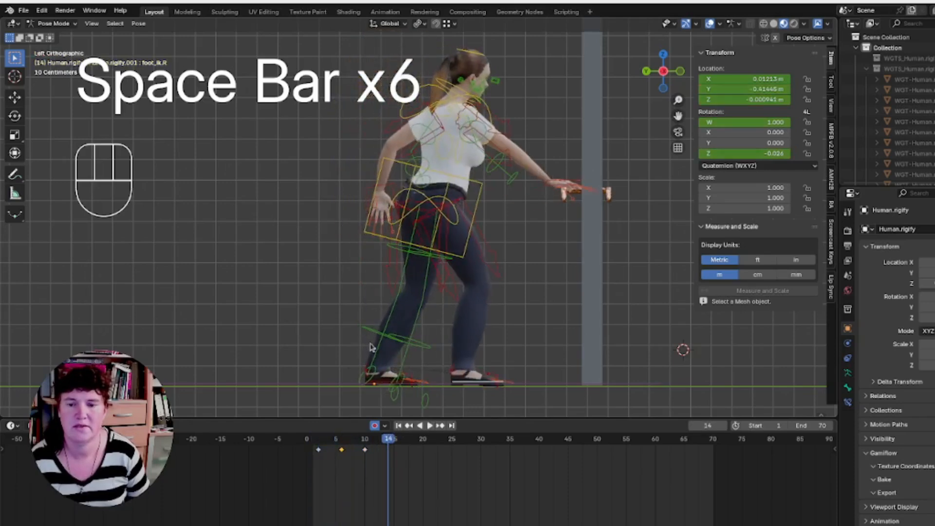
At frame 10, rotate the right shoulder control about -27° in the top view toward the door handle.
click(365, 439)
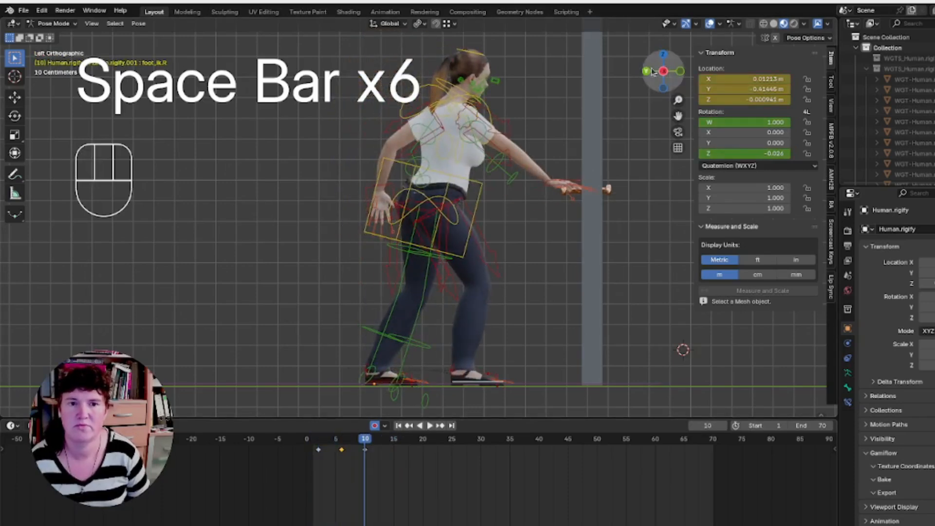
click(663, 55)
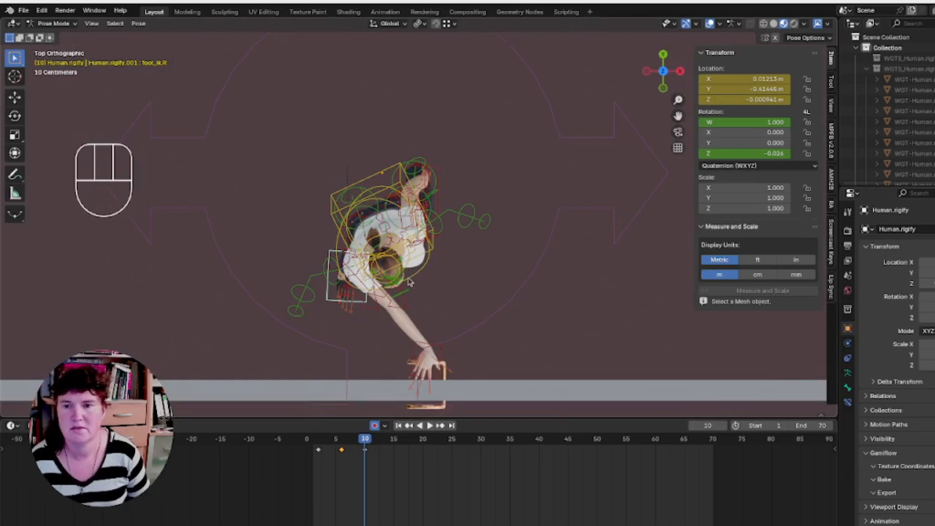
scroll(409, 281, up, 4)
shift+middle_drag(471, 272, 610, 178)
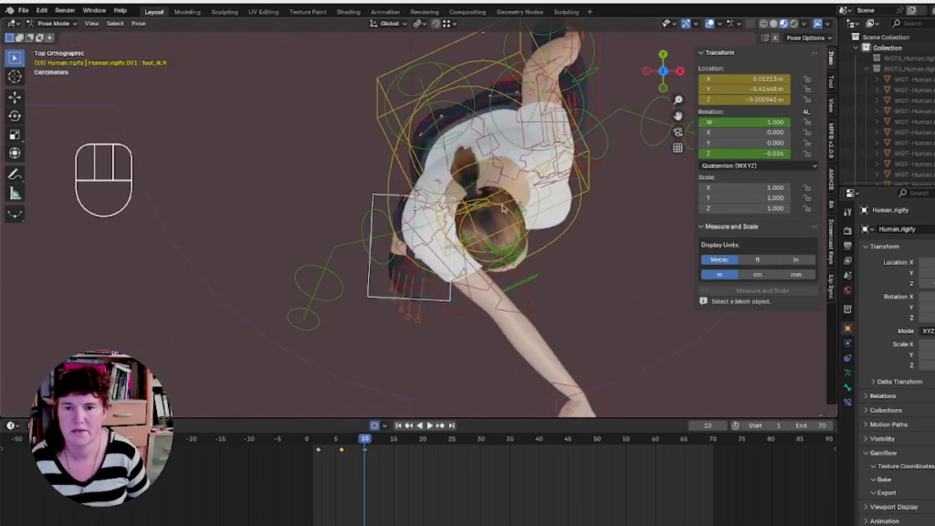
click(464, 202)
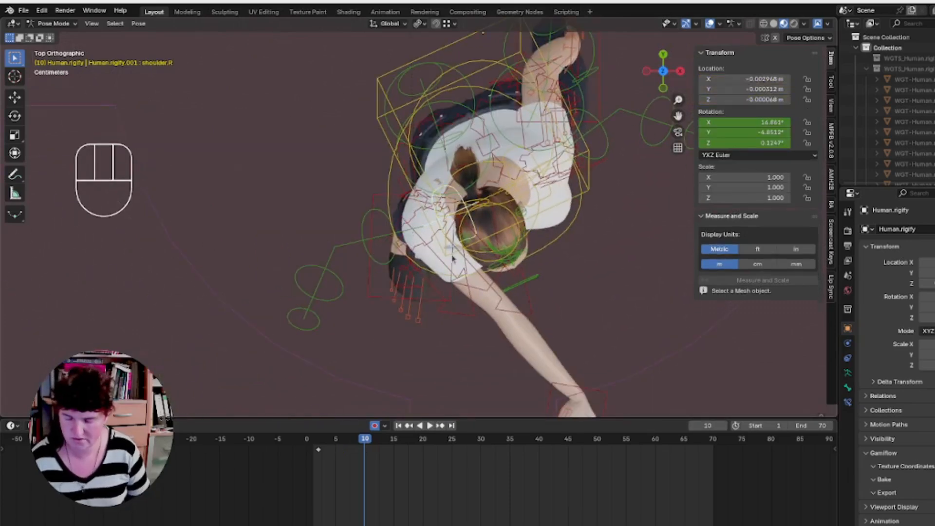
key(r)
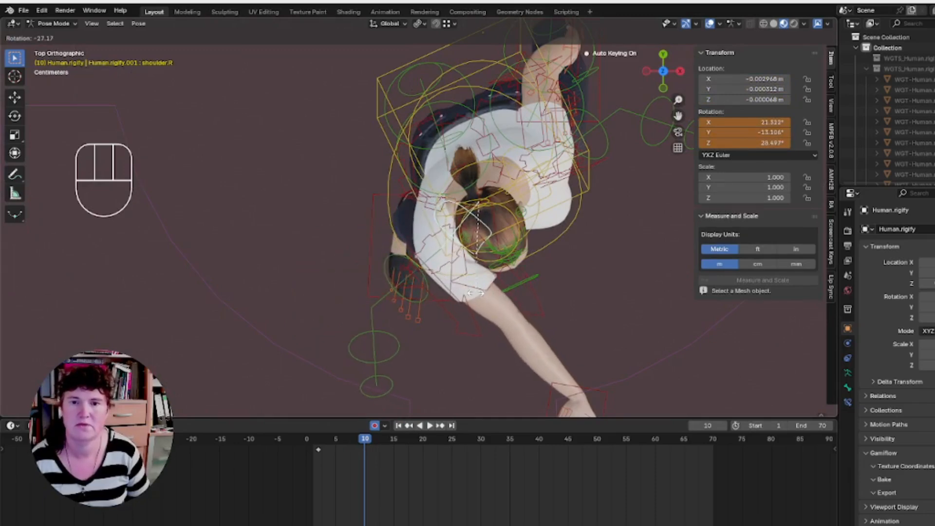
click(472, 293)
Rotate the chest control about -5° in the top view and about 9.4° in a perspective view from behind.
click(558, 246)
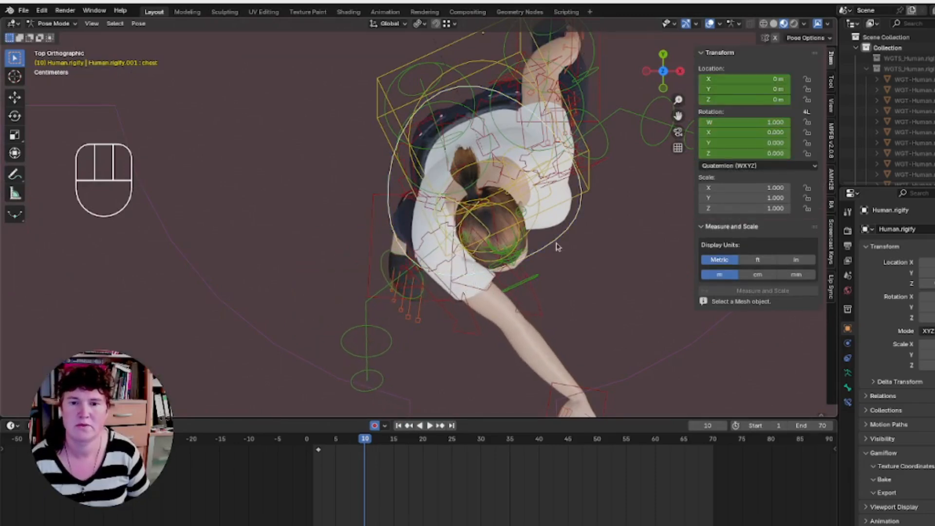
key(r)
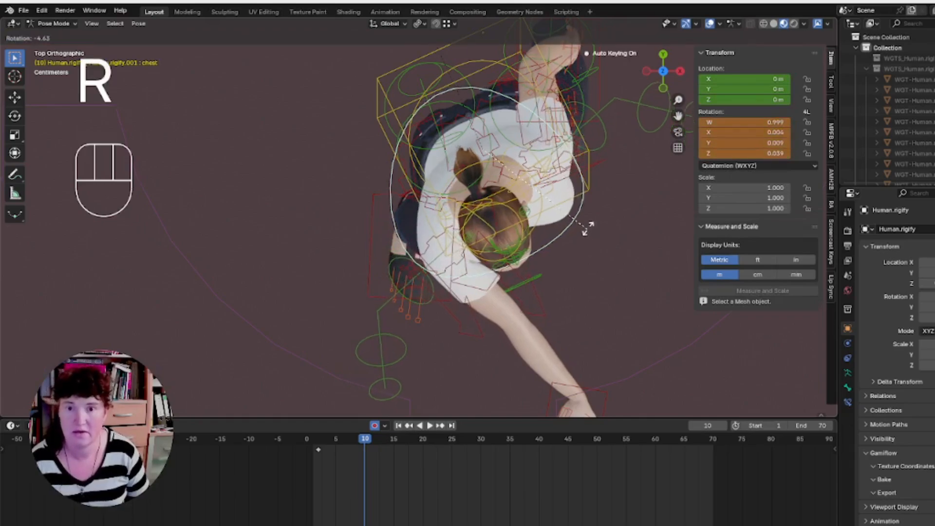
click(588, 222)
middle_drag(367, 324, 490, 219)
click(507, 203)
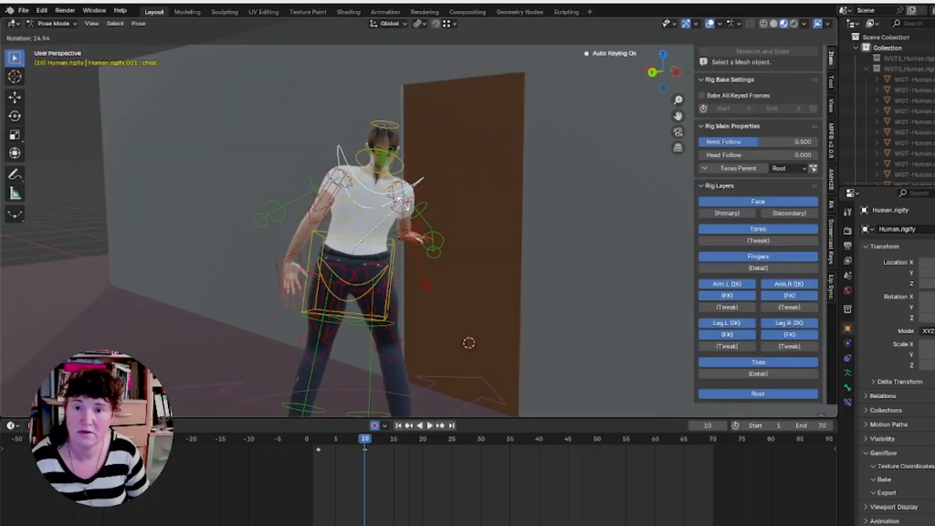
click(402, 198)
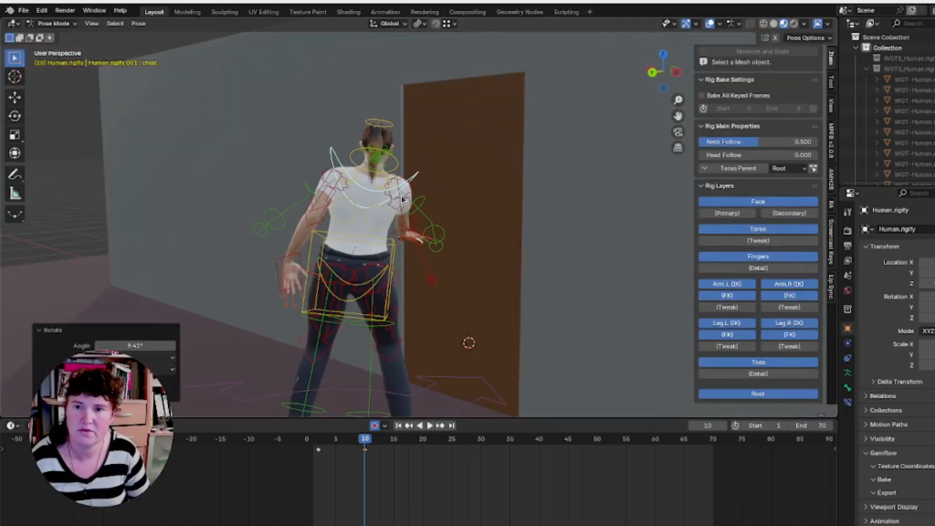
At frame 10, move the left hand IK control about -0.174 m along Y in the side view and 0.049 m along X from behind.
click(647, 70)
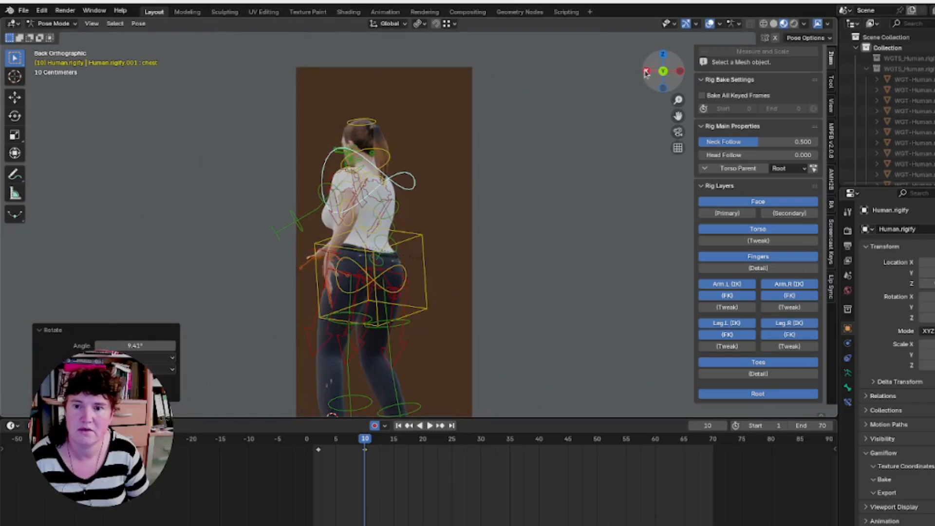
click(647, 71)
click(525, 277)
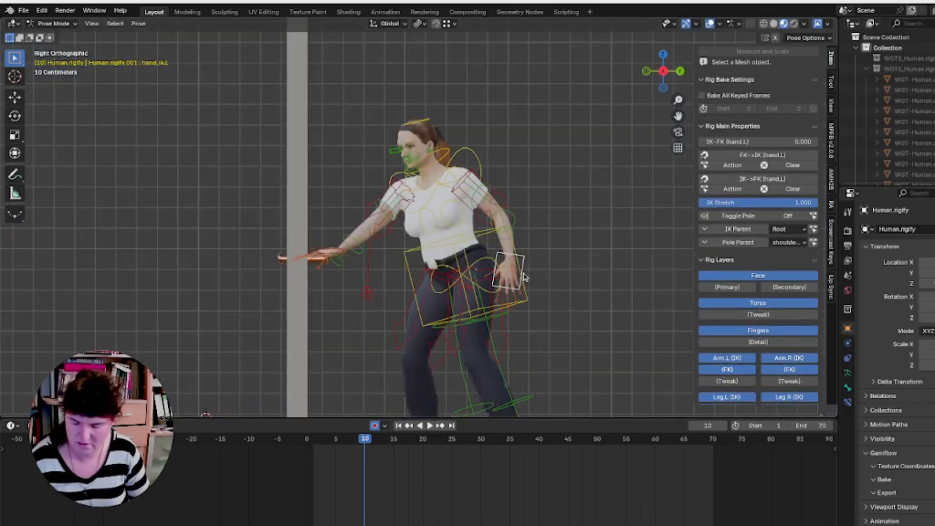
key(g)
click(488, 279)
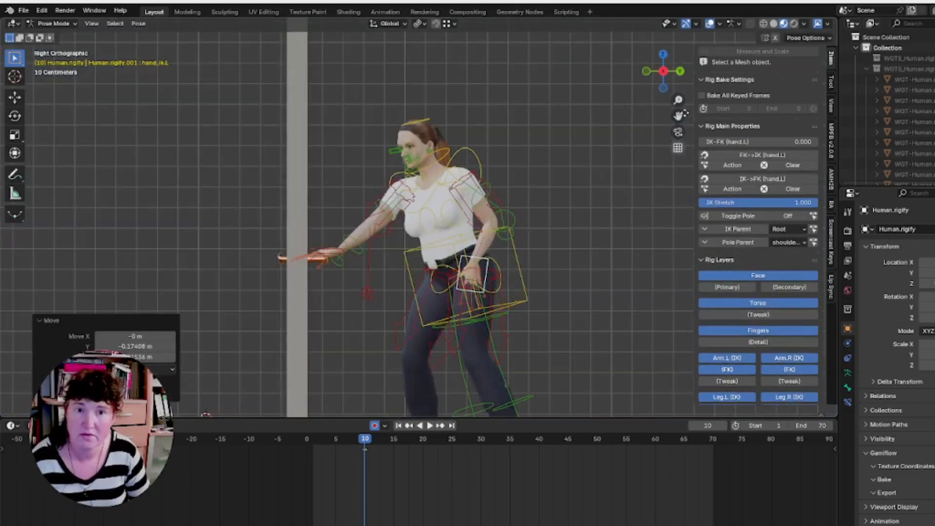
click(680, 73)
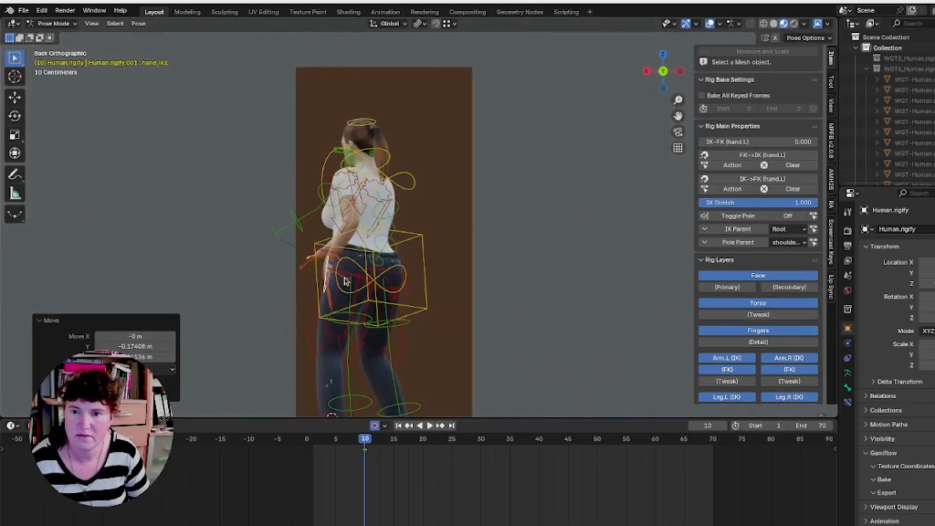
key(g)
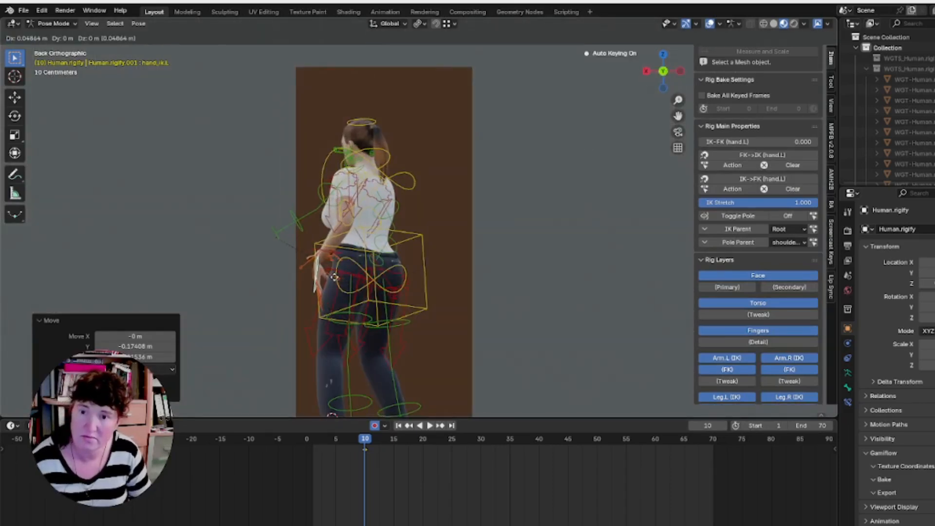
click(334, 280)
Rotate the left hand IK control about 20.1° in a perspective side view and about -26.7° around its local Y axis.
middle_drag(334, 280, 489, 295)
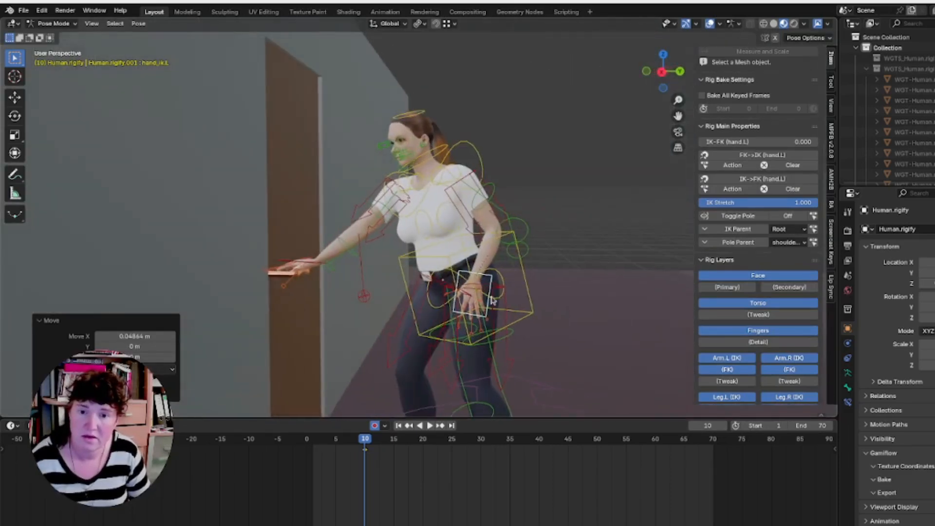
key(r)
click(538, 300)
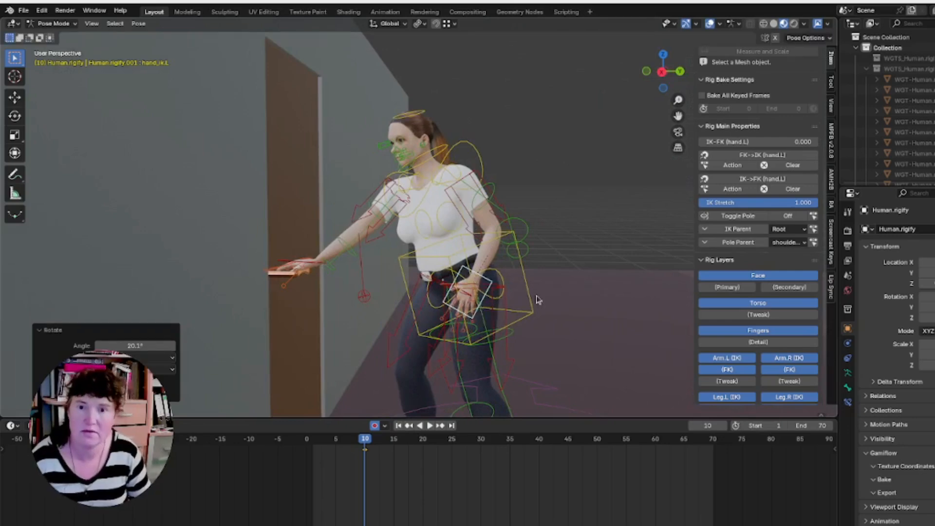
middle_drag(515, 305, 401, 316)
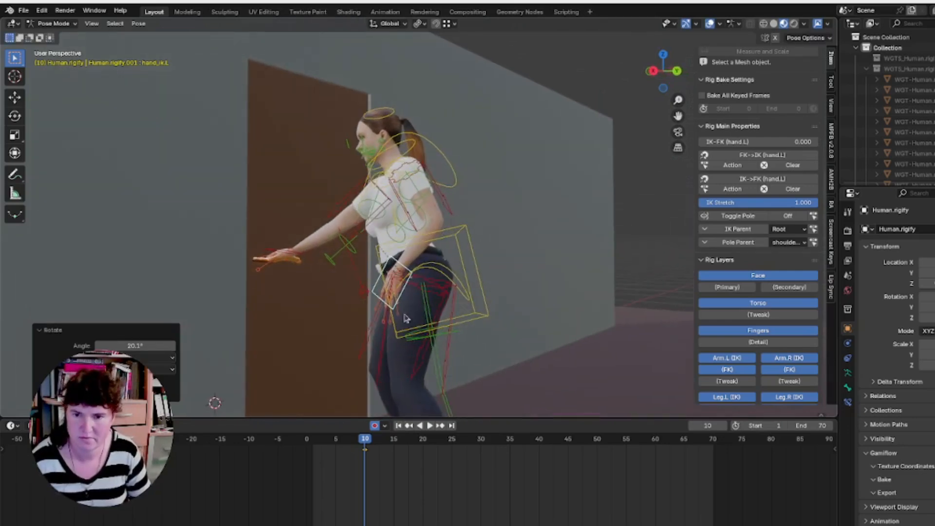
key(r)
key(y)
key(y)
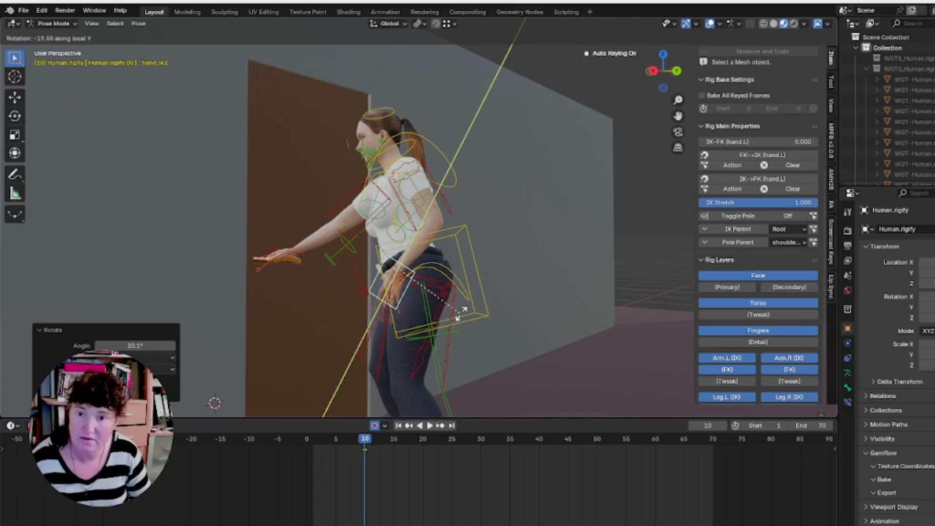
click(465, 306)
Move the left hand IK control back beside the hip and rotate it about -8.18° in the perspective view.
key(g)
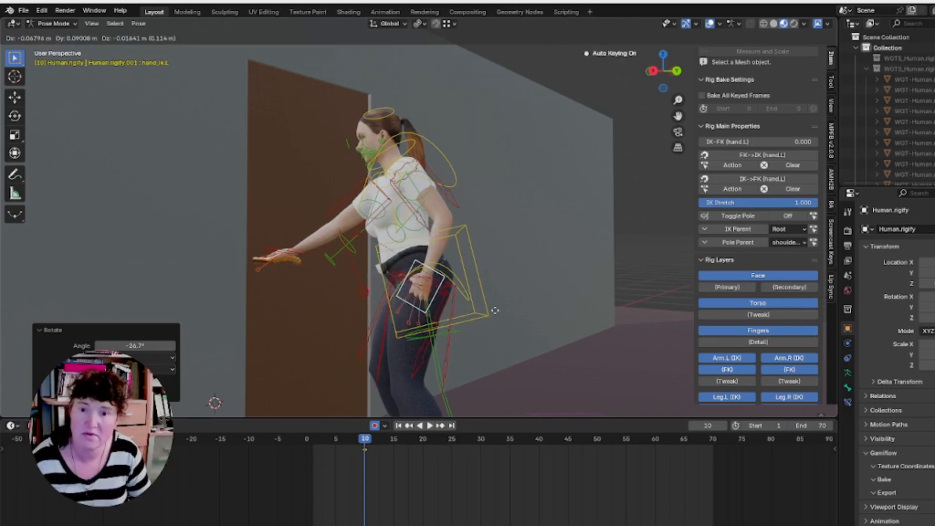
click(476, 329)
key(r)
click(486, 331)
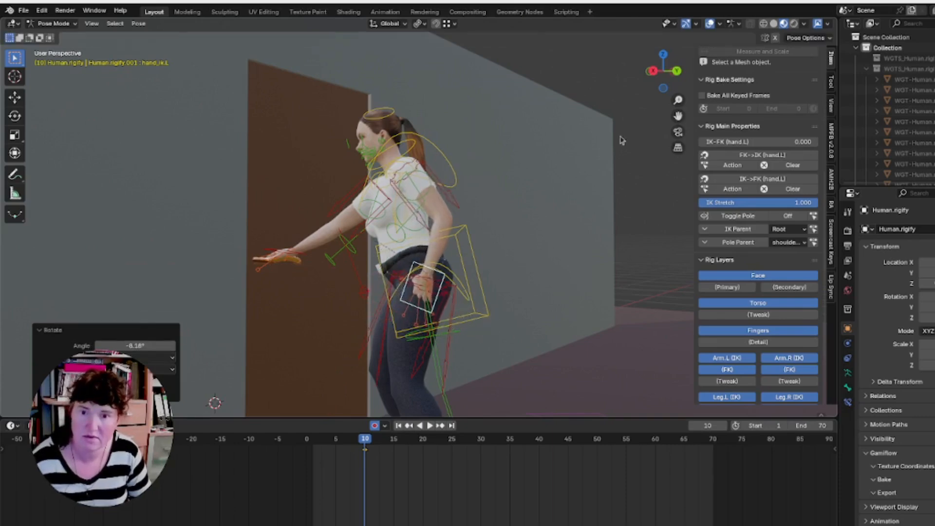
Rotate the left hand IK control about 31.2° as seen from behind and about -24.2° around its local Y axis.
middle_drag(623, 165, 519, 167)
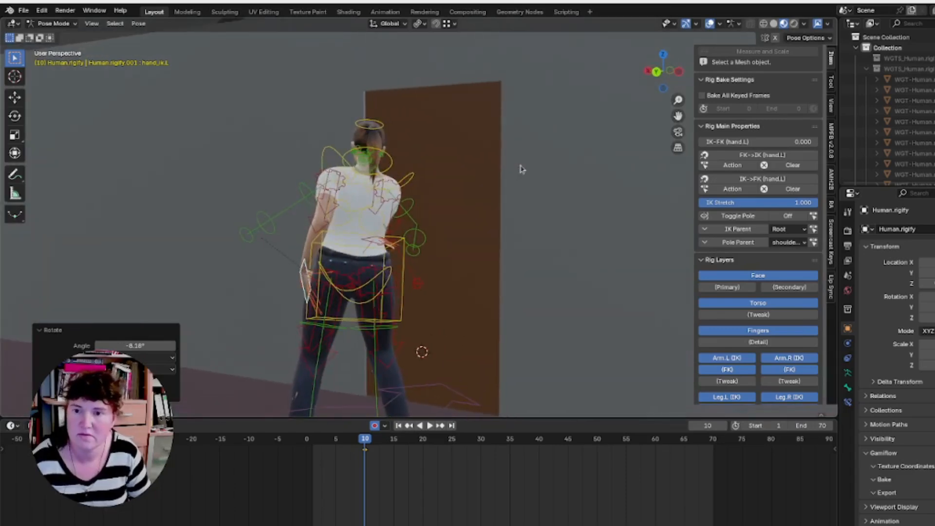
scroll(369, 278, up, 3)
shift+middle_drag(361, 285, 440, 231)
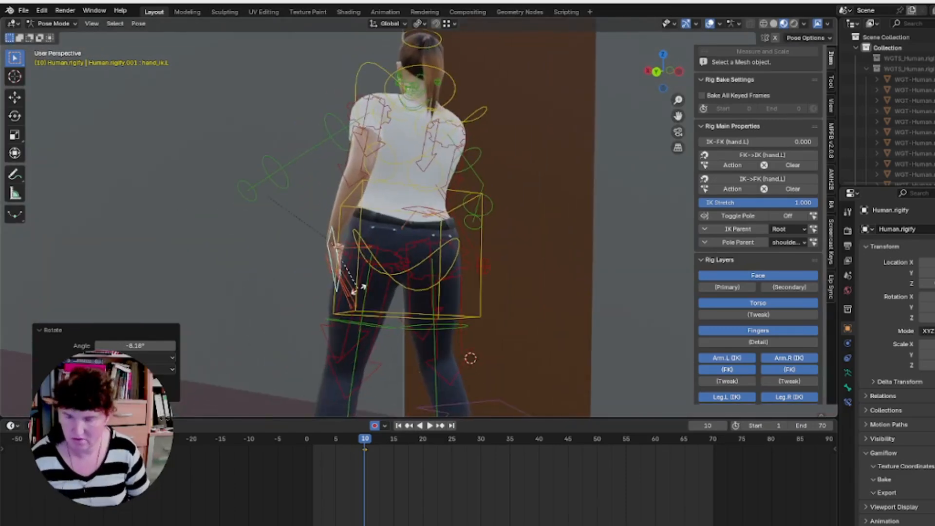
key(r)
click(334, 292)
middle_drag(334, 292, 461, 313)
key(r)
key(y)
key(y)
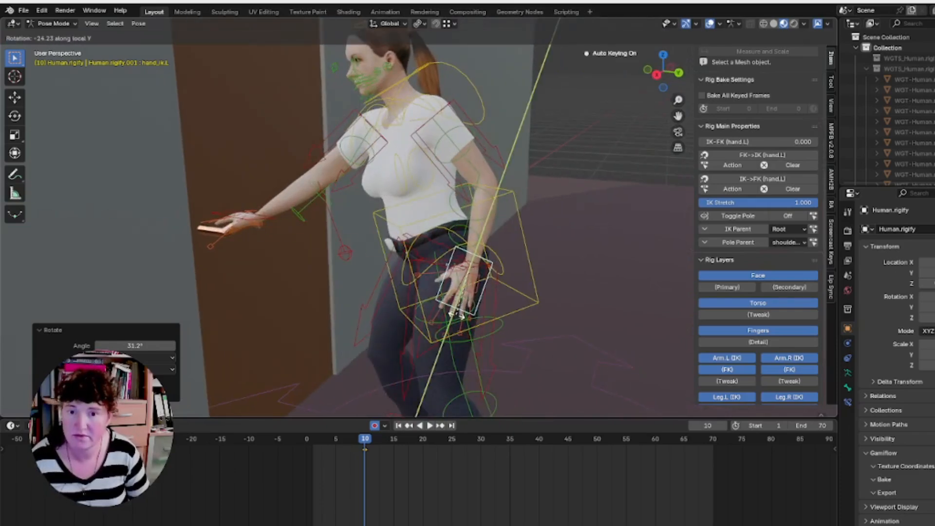
click(459, 316)
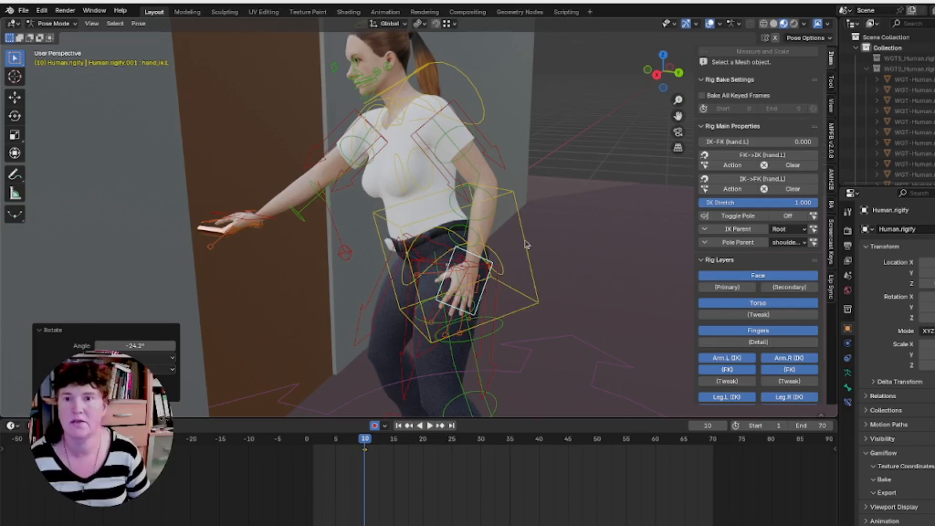
At frame 1, move the left hand IK control about 0.105 m along Y beside the thigh and straighten it, rotating about 25.9° around local Y.
click(314, 445)
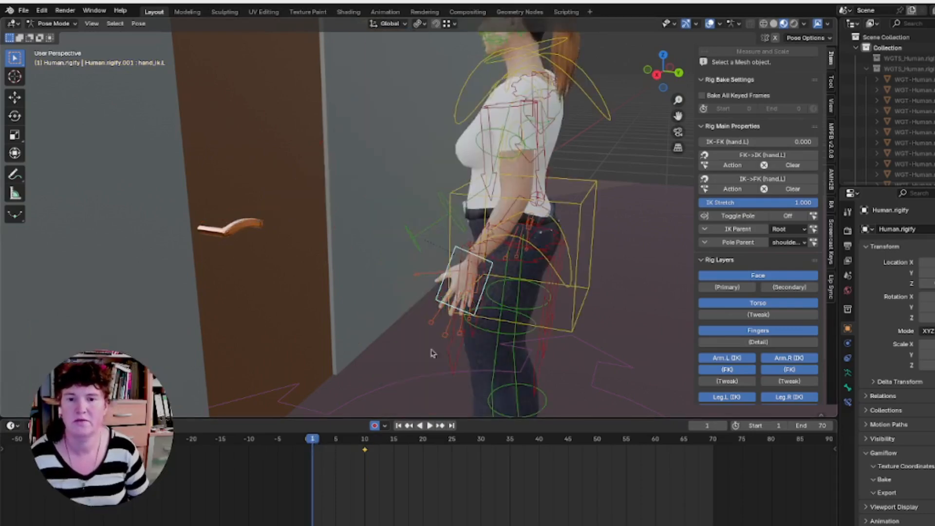
click(657, 75)
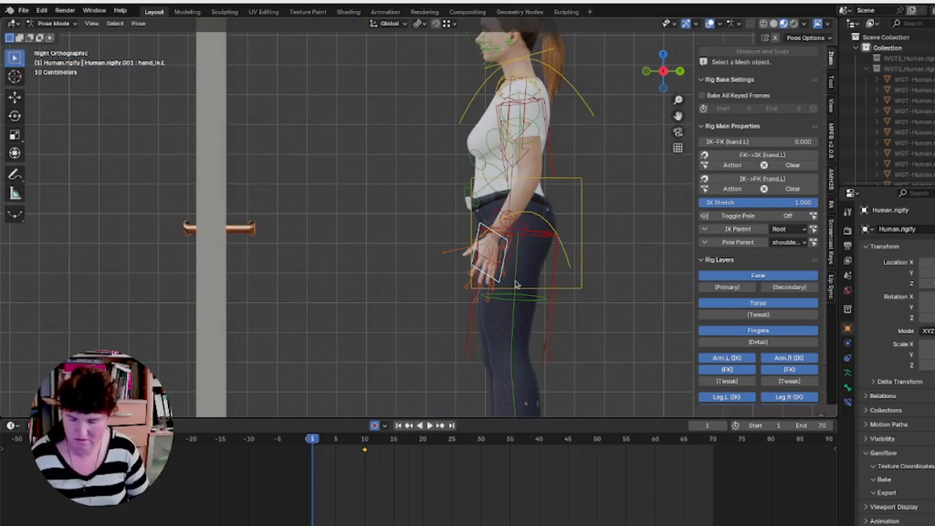
key(g)
click(547, 285)
key(s)
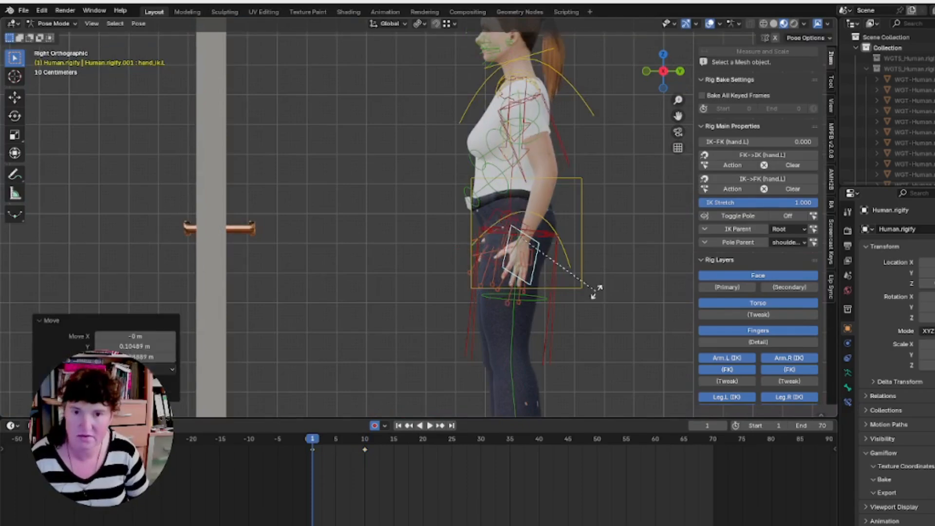
key(r)
click(598, 280)
key(r)
key(y)
key(y)
click(590, 261)
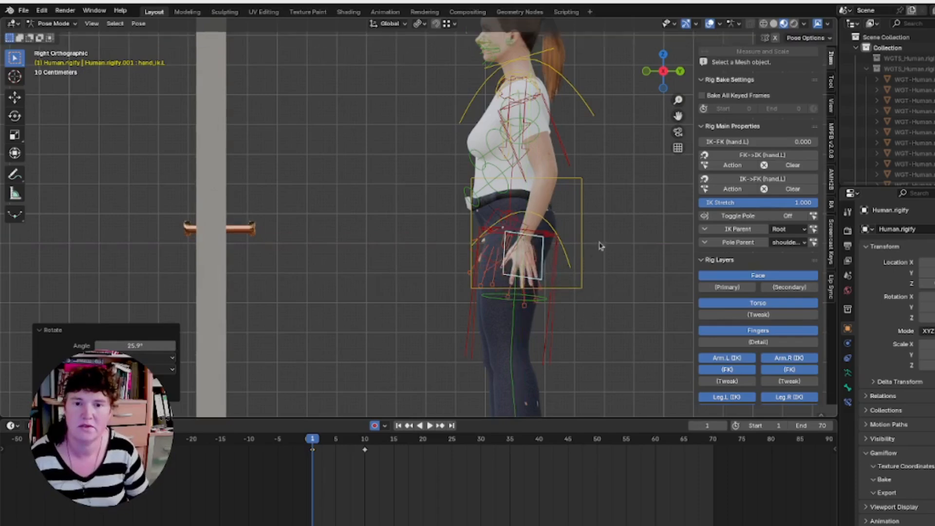
In the back view, rotate the left hand IK control about -20.4° and move it about 0.062 m along X away from the thigh.
click(680, 71)
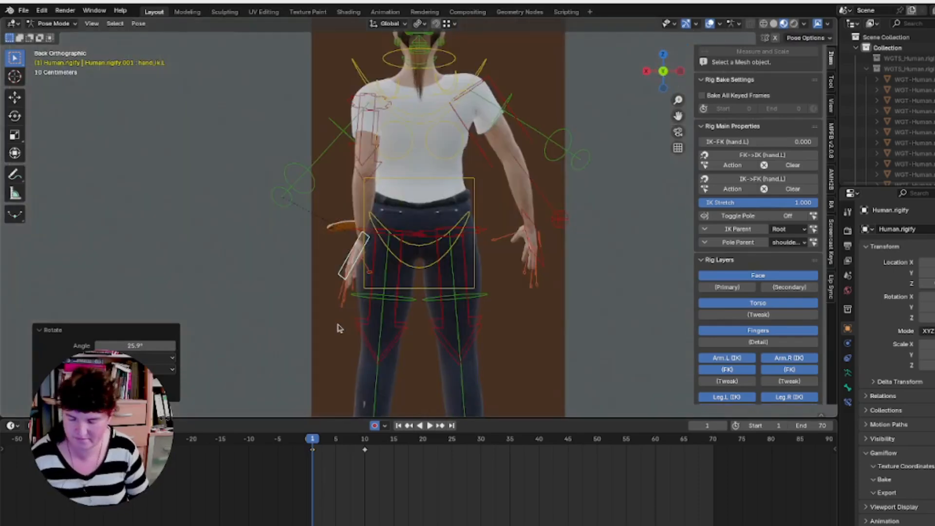
key(r)
click(362, 317)
key(g)
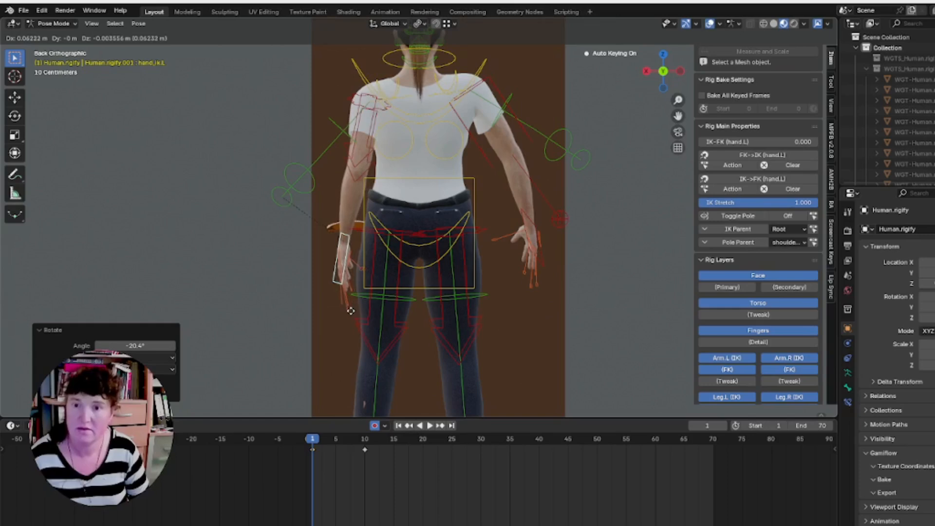
click(351, 311)
Play back the animation from frame 1 in the back, left and top views to check the arm and body motion.
key(space)
key(space)
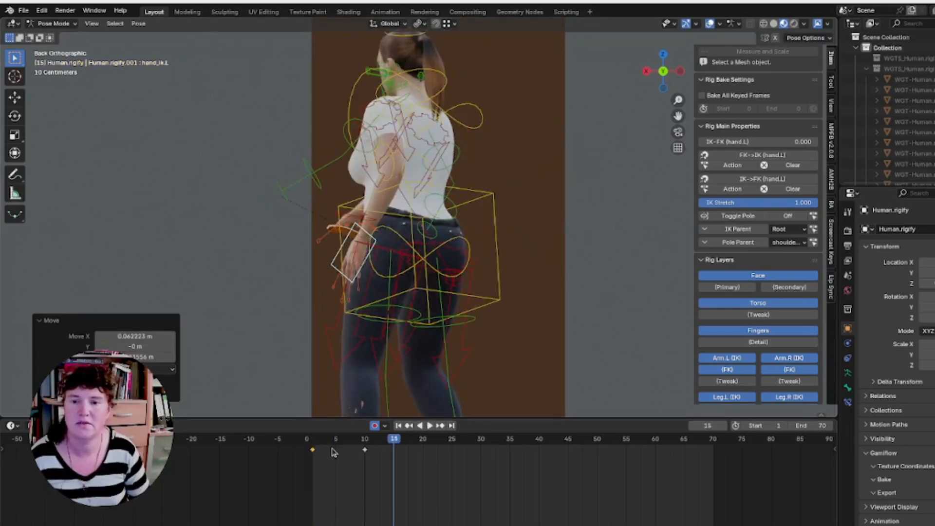
click(317, 440)
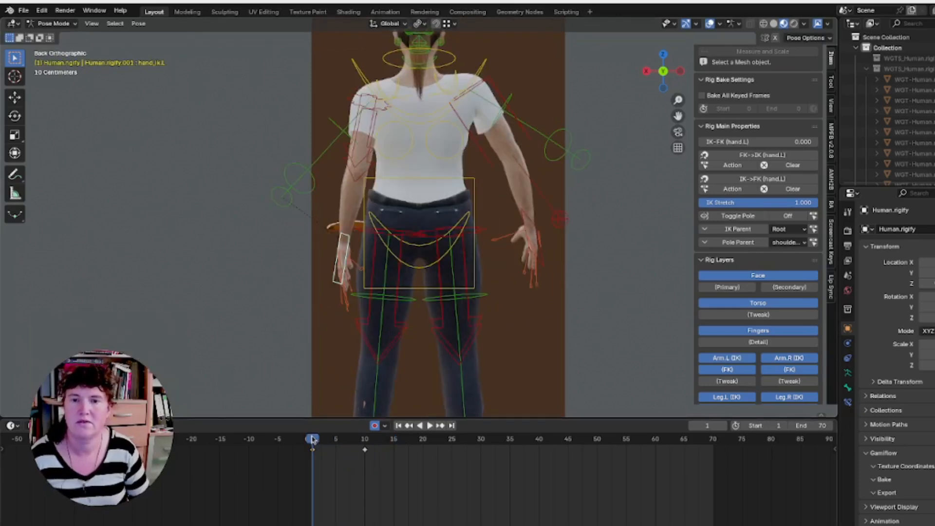
key(space)
middle_drag(340, 189, 550, 233)
click(676, 68)
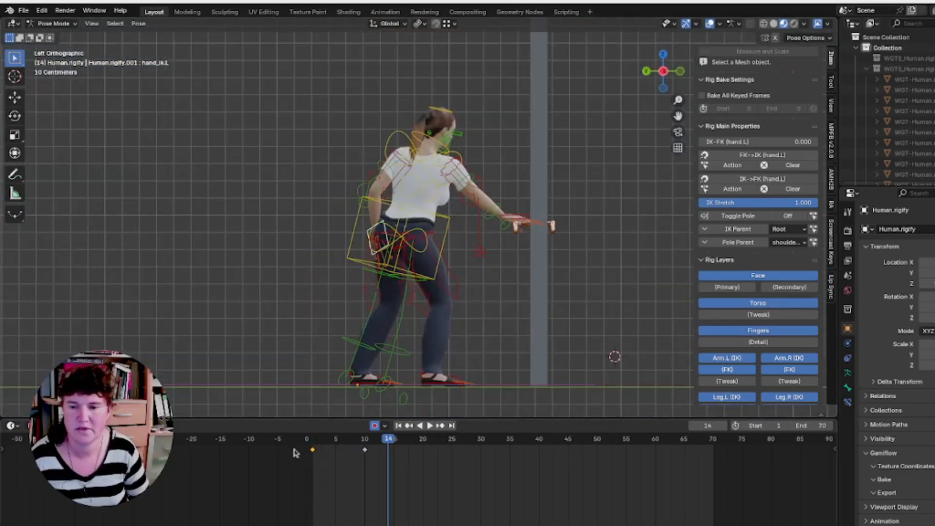
click(314, 440)
key(space)
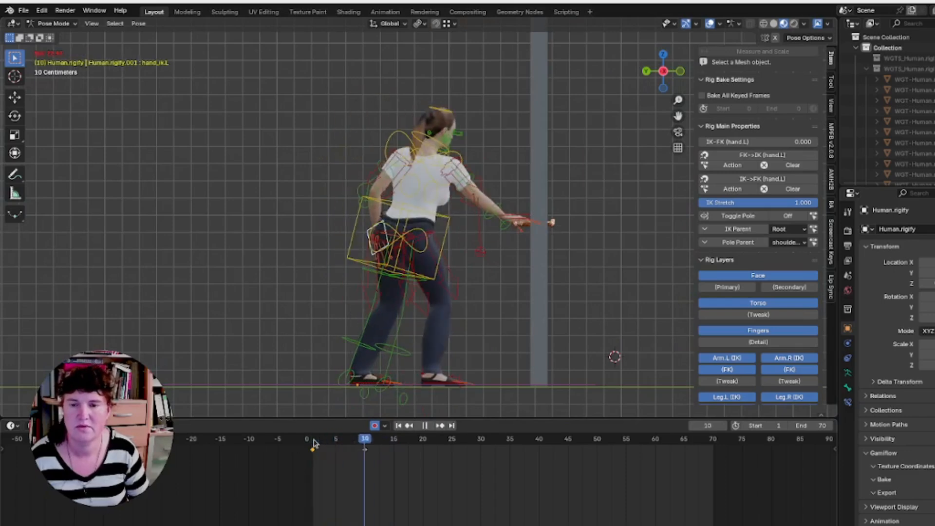
key(Escape)
key(space)
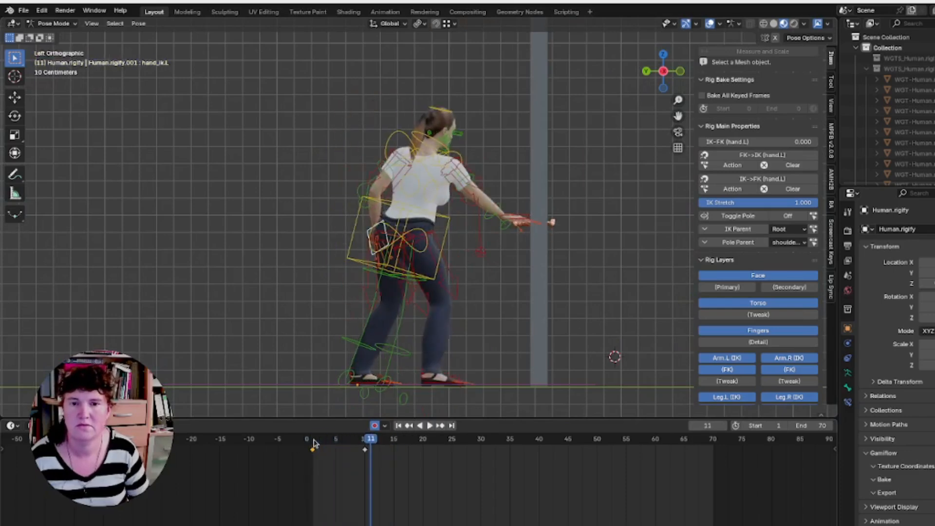
click(663, 54)
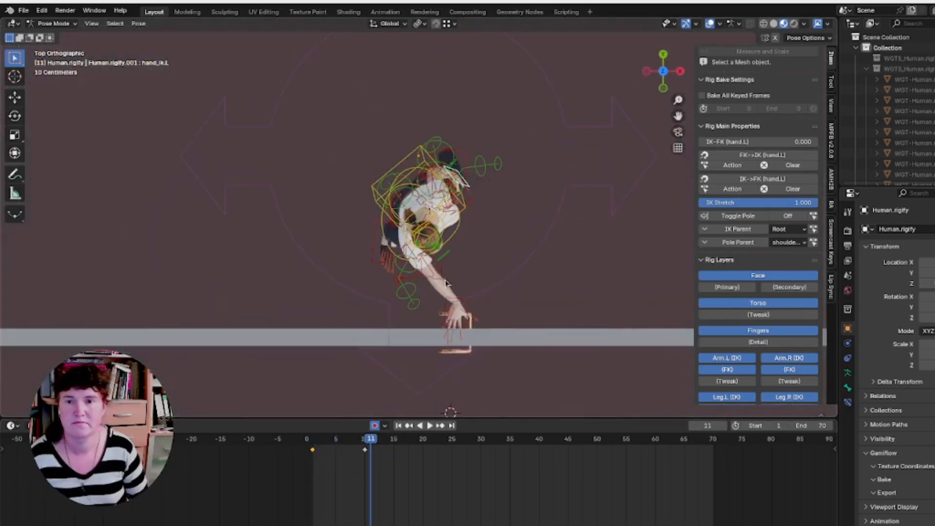
click(315, 440)
key(space)
key(space)
At frame 10, move the right hand IK control about 0.018 m along Y at the door handle.
click(647, 72)
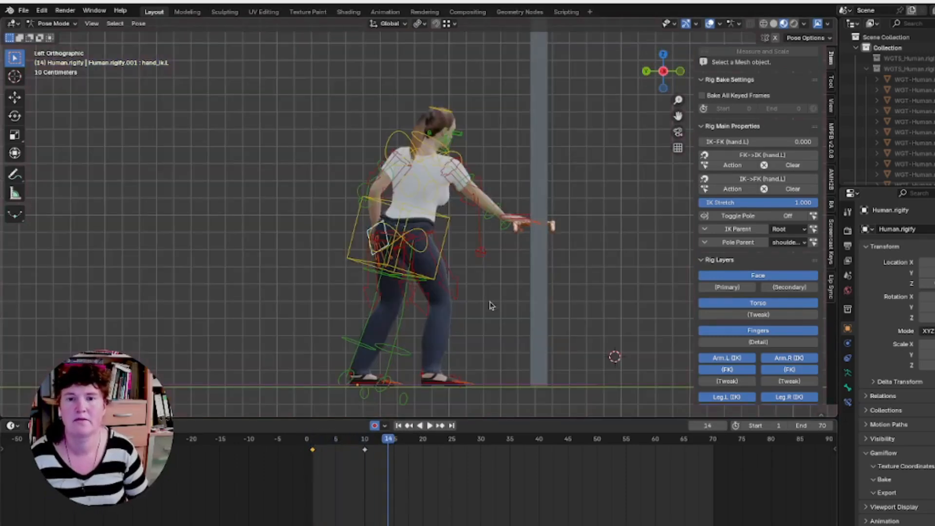
scroll(518, 309, up, 5)
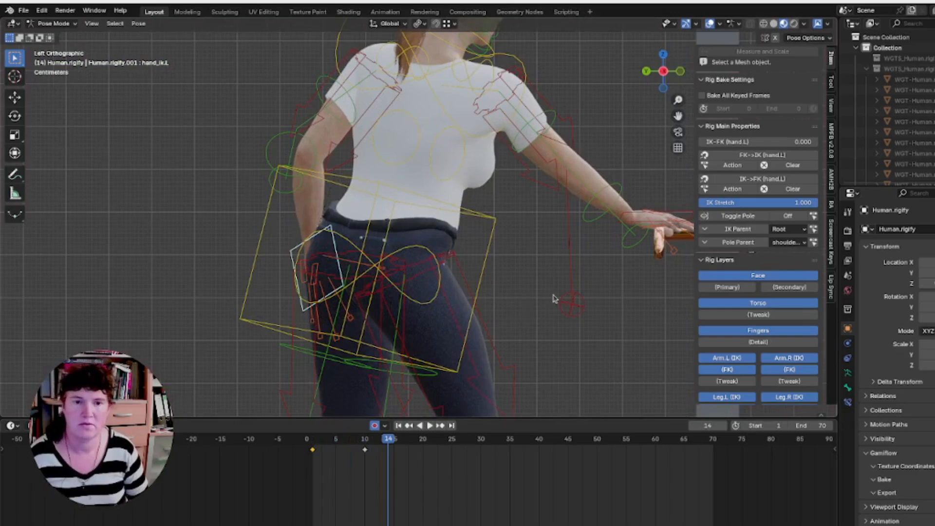
shift+middle_drag(553, 298, 435, 280)
scroll(502, 292, up, 1)
scroll(511, 292, up, 1)
scroll(590, 180, up, 2)
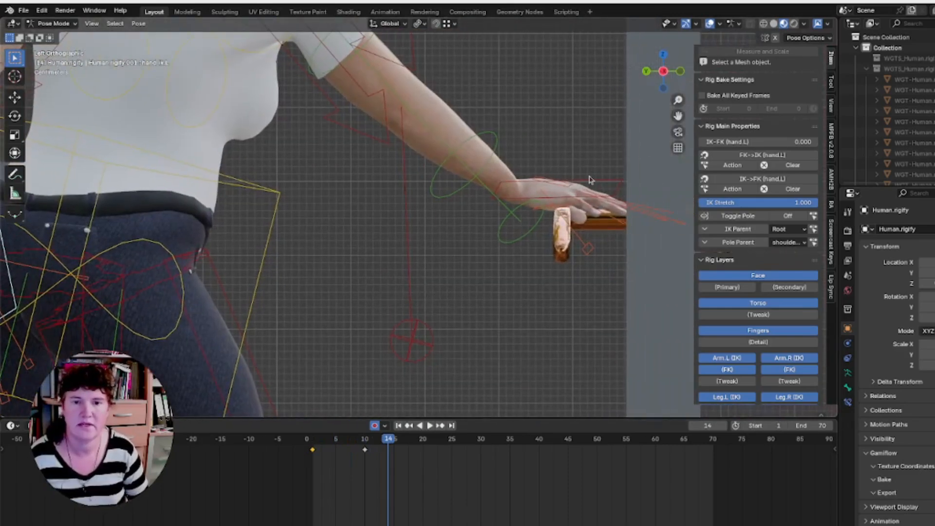
click(599, 183)
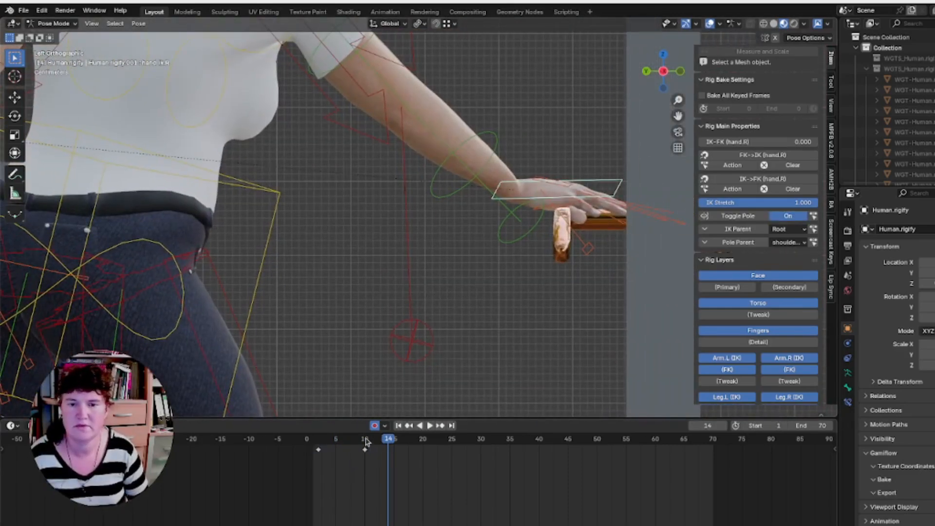
click(366, 440)
shift+middle_drag(543, 318, 458, 335)
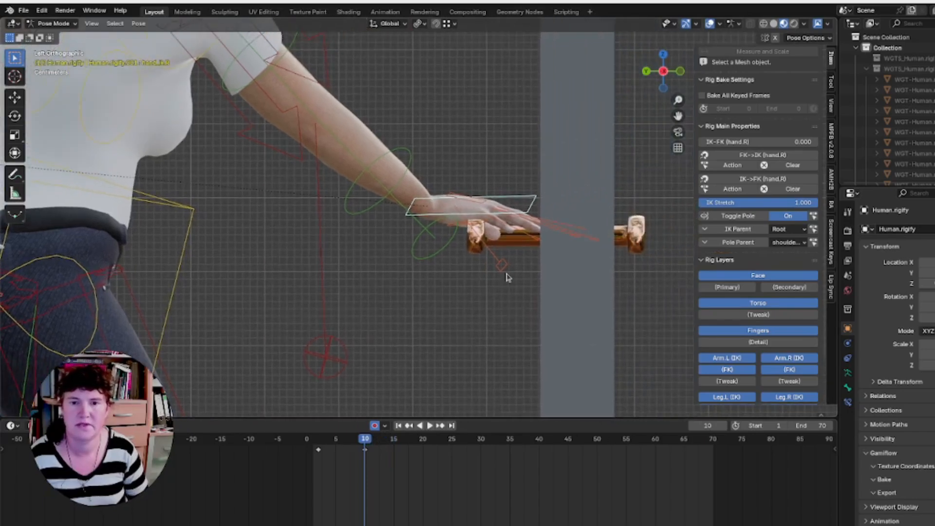
middle_drag(435, 254, 412, 235)
key(g)
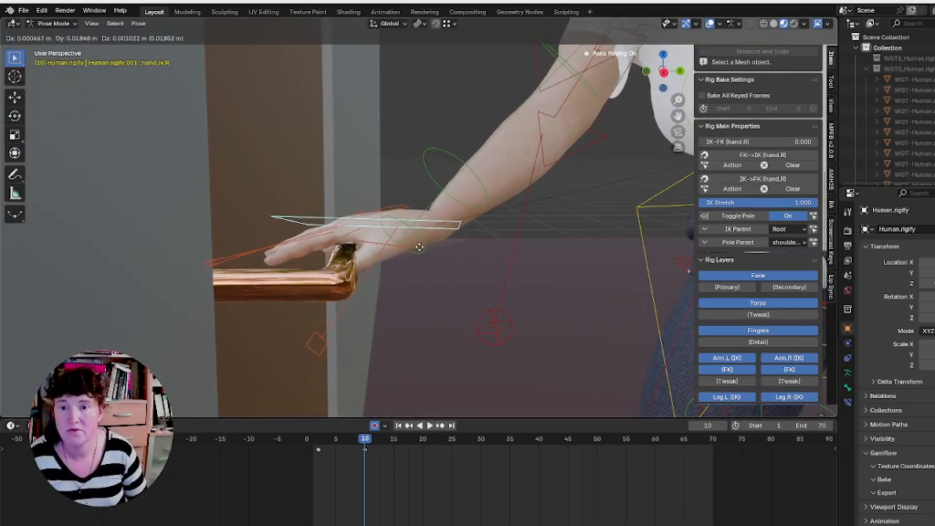
click(419, 248)
At frame 10, rotate the right thumb control about 33.3° and nudge it about -0.003 m along Y beside the door handle.
middle_drag(419, 249, 297, 278)
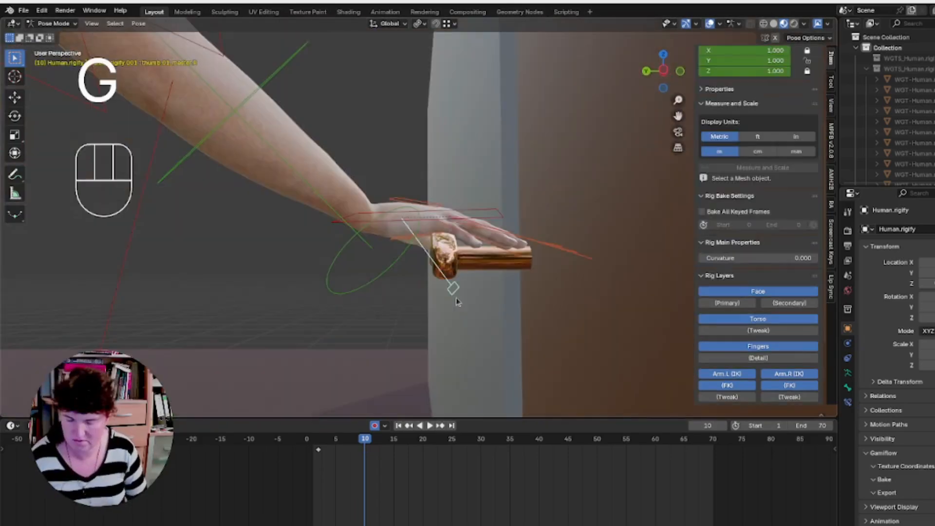
key(r)
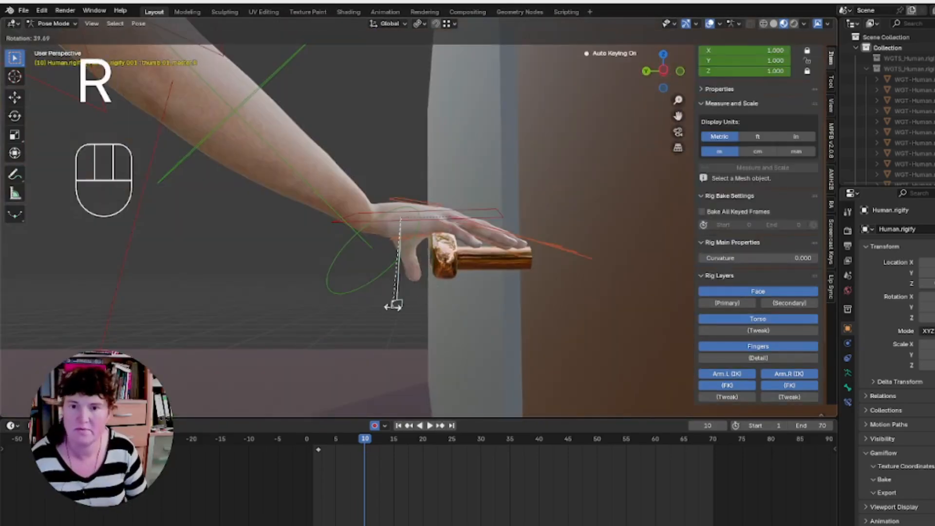
click(403, 310)
key(g)
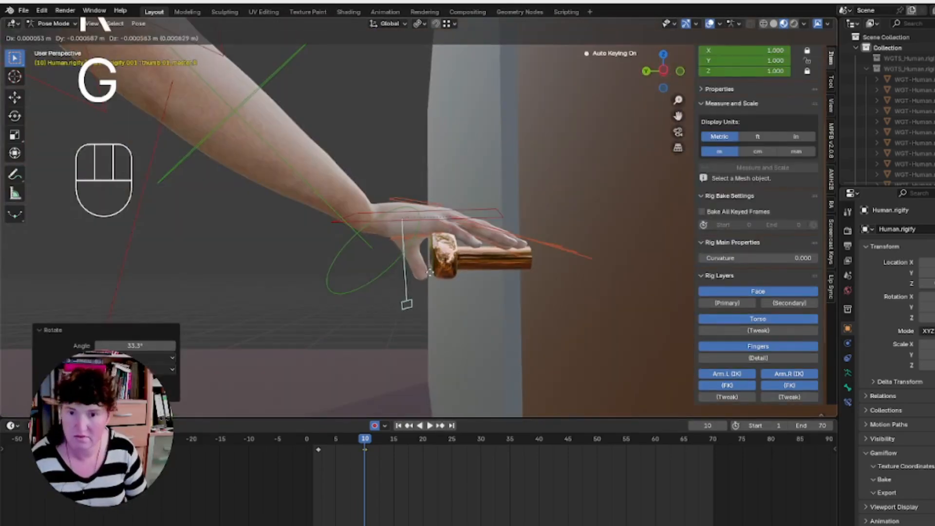
click(429, 267)
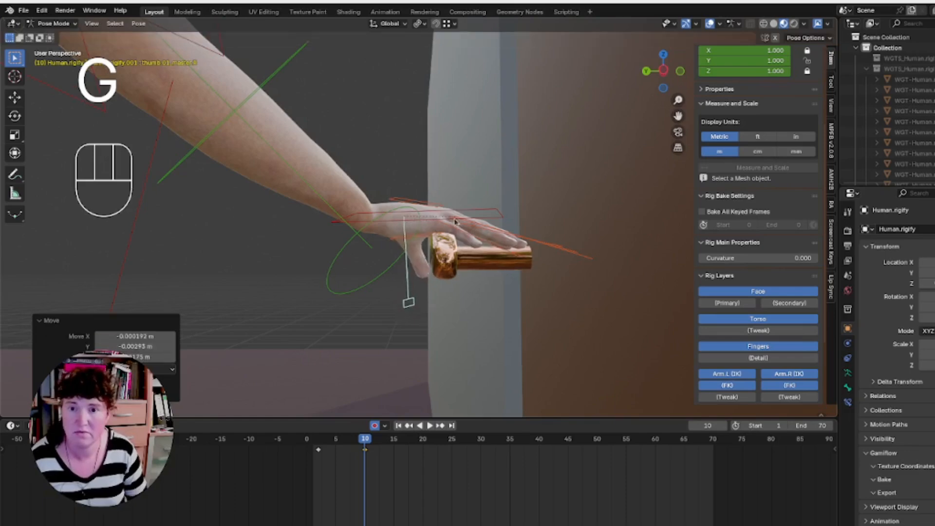
Move the right hand IK control about -0.006 m along Y, lowering the palm onto the handle.
click(465, 214)
key(g)
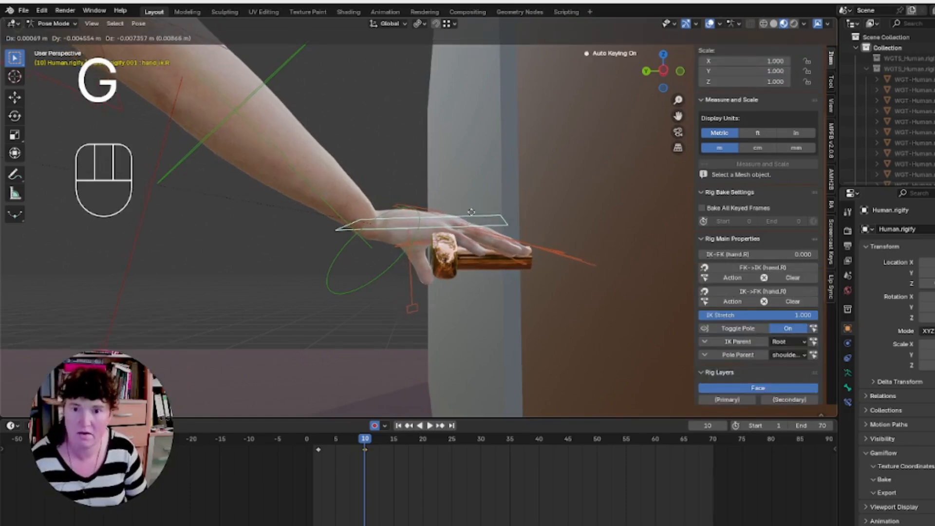
click(471, 213)
From above, rotate the right hand IK control about -34.1° and move it about -0.051 m along X and -0.027 m along Y.
middle_drag(471, 213, 412, 324)
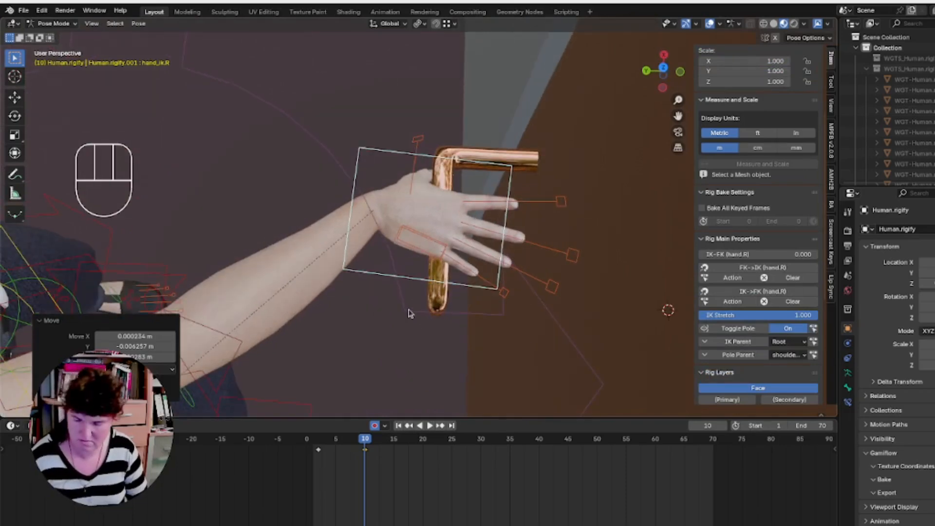
key(r)
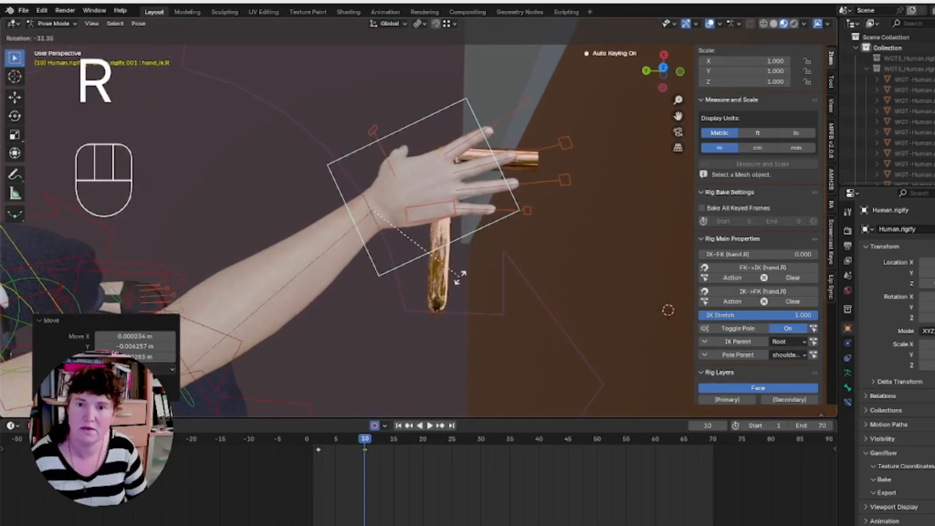
click(461, 272)
key(g)
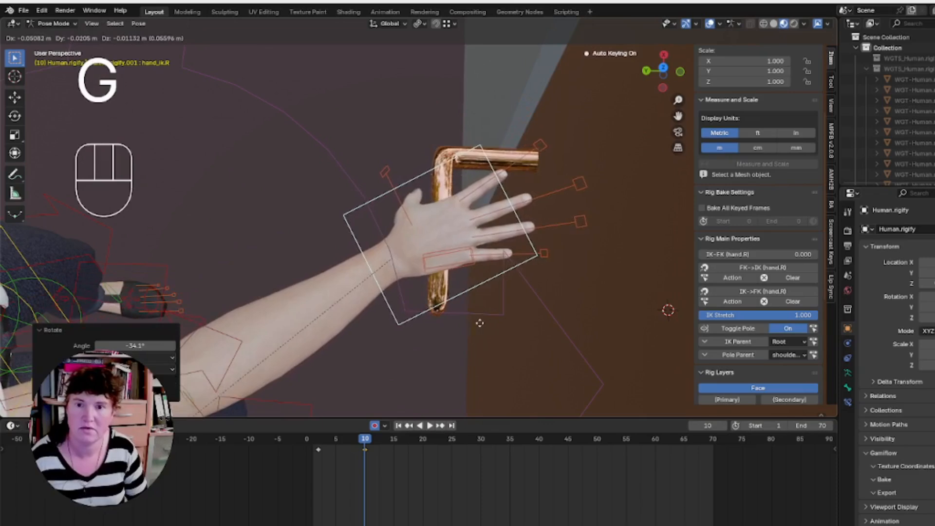
click(485, 326)
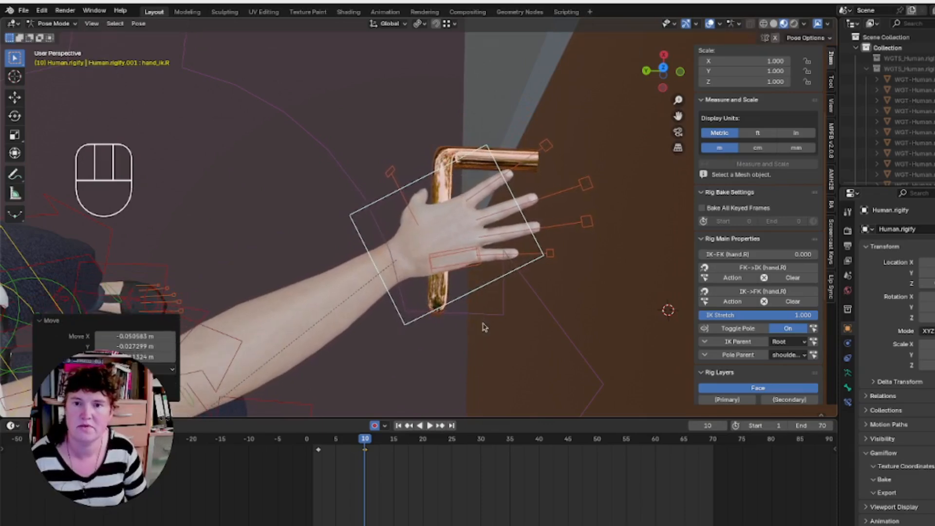
Bend the right index, middle, ring and pinky controls together by about 62° around their local X axis.
middle_drag(464, 387, 513, 182)
click(518, 208)
shift+click(551, 220)
shift+click(558, 231)
shift+click(538, 251)
mouse_move(541, 256)
middle_down()
mouse_move(534, 263)
mouse_move(543, 278)
mouse_move(534, 258)
mouse_move(549, 251)
middle_up()
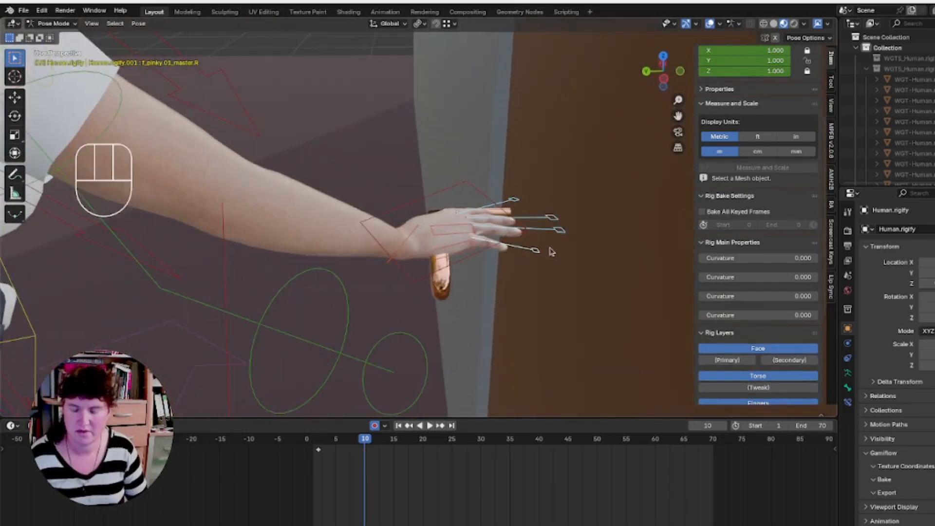
key(r)
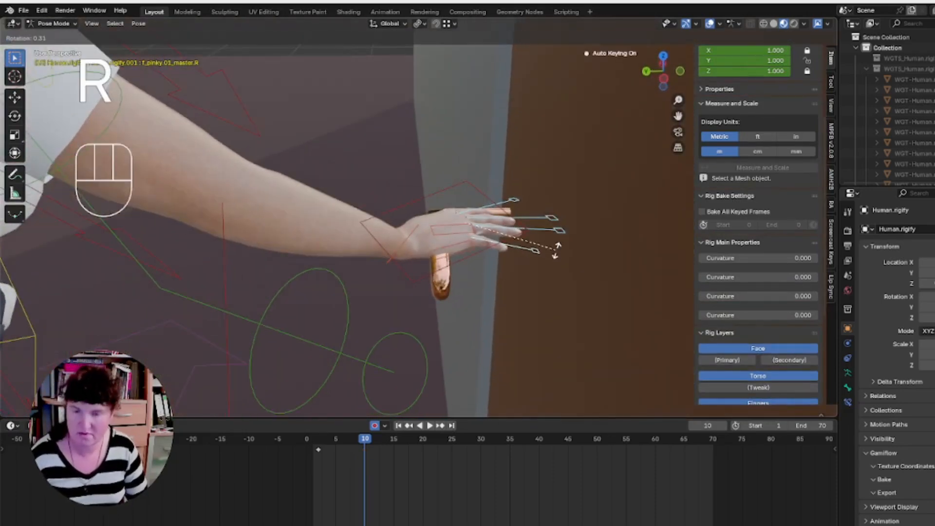
key(x)
key(x)
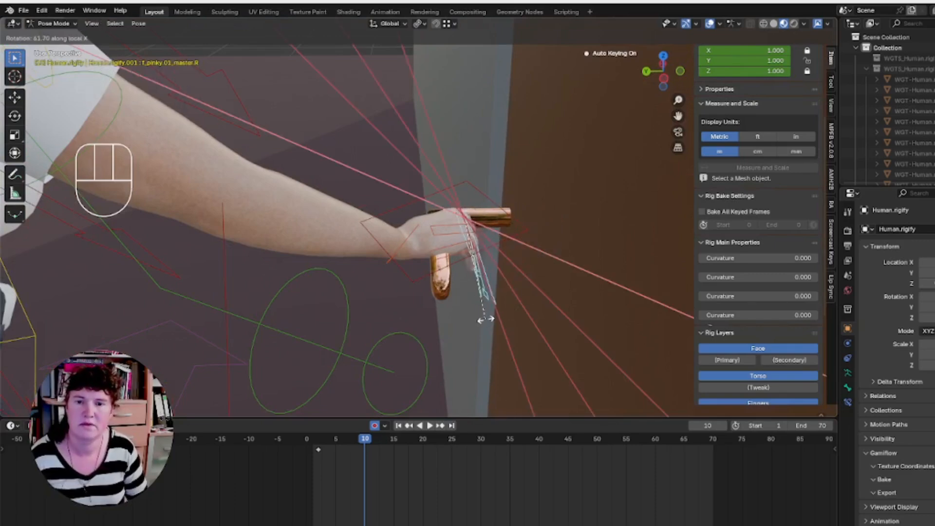
click(489, 323)
In the top view, move the right hand IK control about 0.007 m along Y and 0.002 m along X over the handle bar.
click(519, 238)
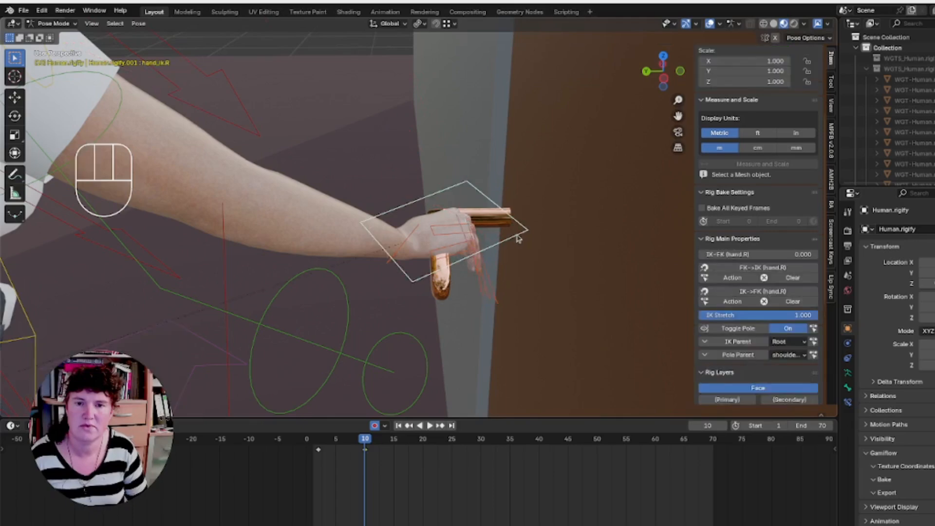
click(664, 56)
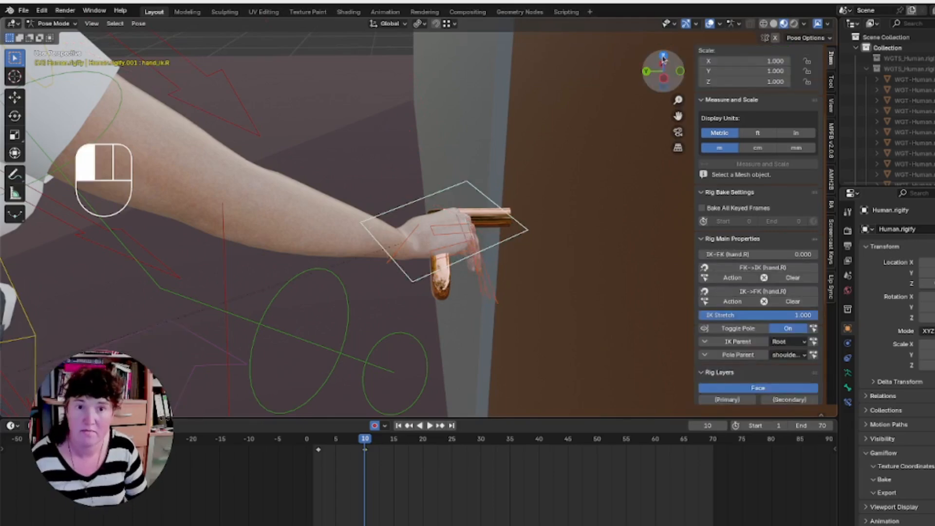
key(g)
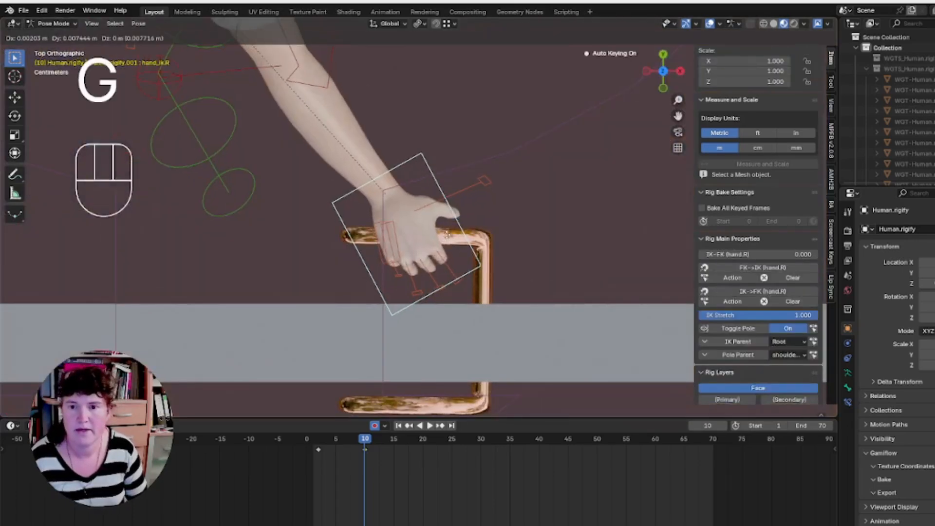
click(447, 237)
Select the four right finger controls, go through the transform pivot options, and scale the controls by 0.773 to curl the fingers.
middle_drag(447, 238, 478, 283)
click(486, 288)
shift+click(480, 284)
shift+click(481, 286)
shift+click(479, 268)
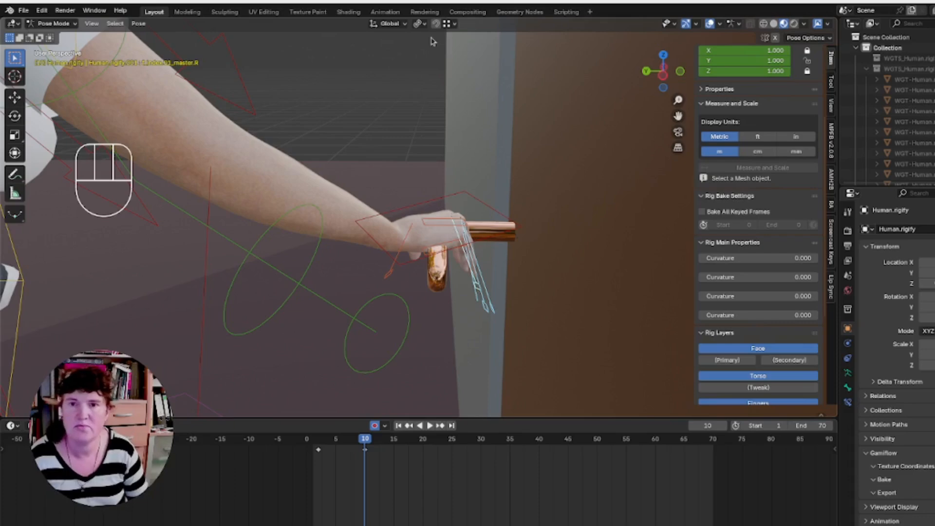
drag(426, 28, 440, 62)
click(420, 26)
drag(420, 27, 437, 78)
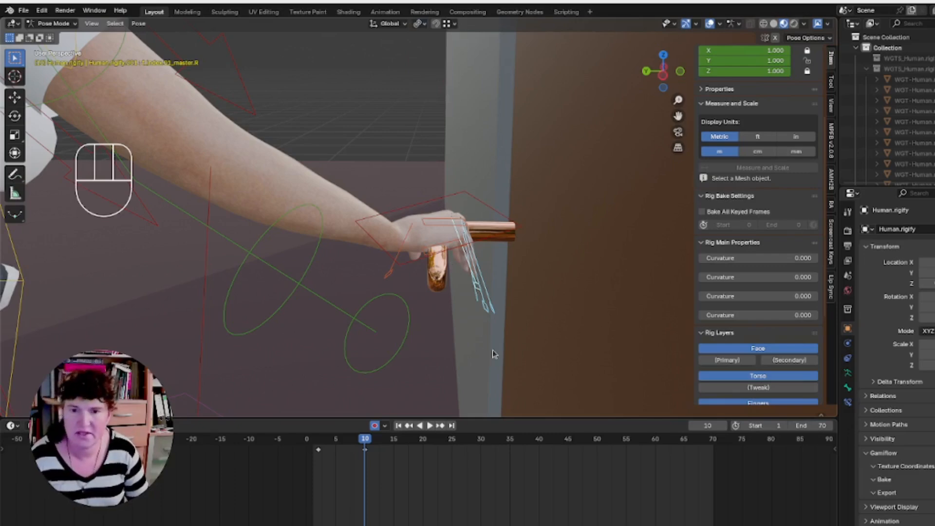
key(s)
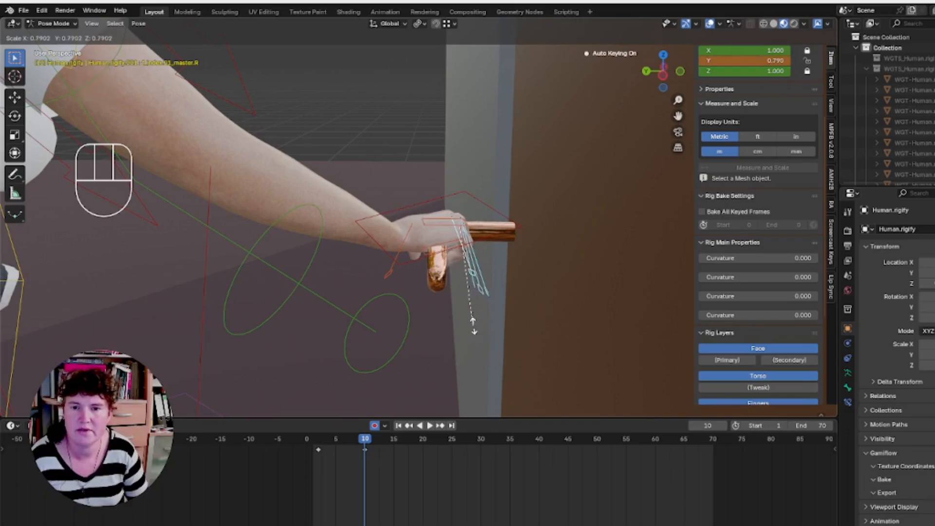
click(472, 326)
Scale the four right finger controls by a further 0.965 to tighten the curl around the handle.
mouse_move(472, 325)
middle_down()
mouse_move(461, 290)
mouse_move(475, 309)
middle_up()
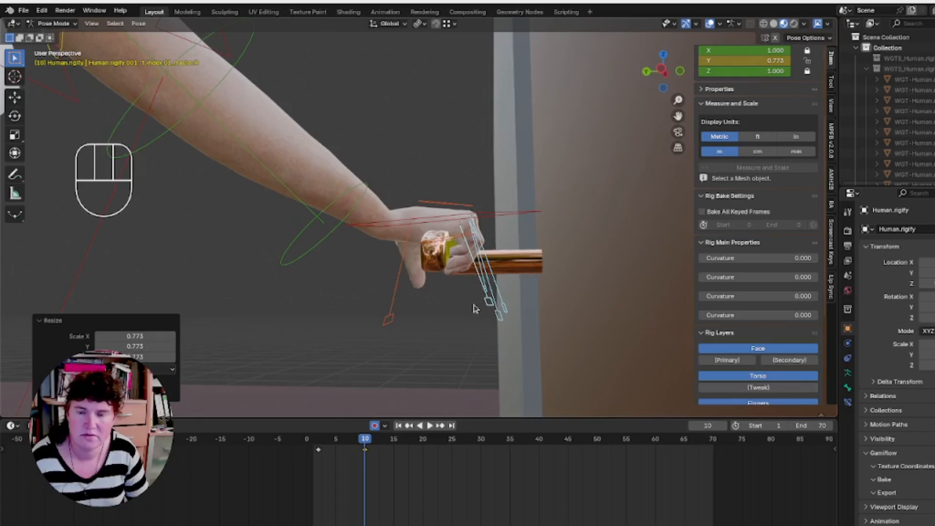
key(s)
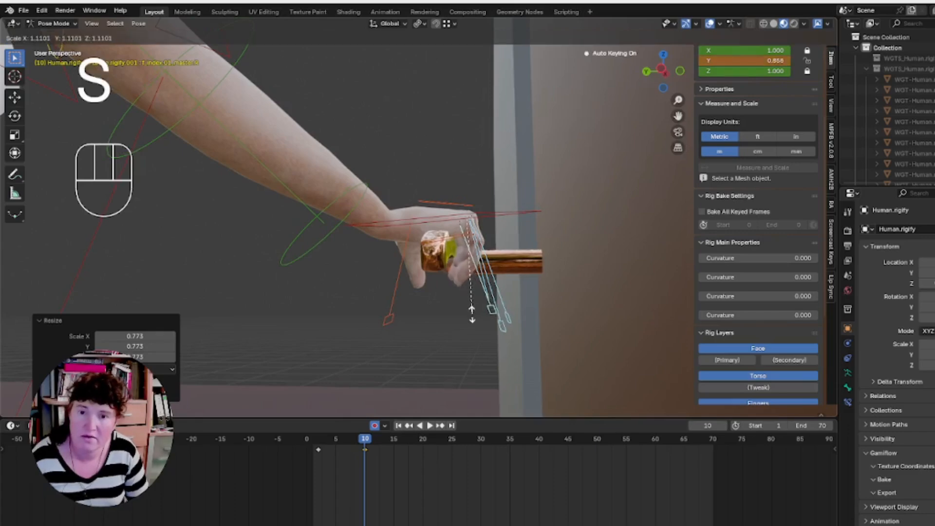
click(462, 298)
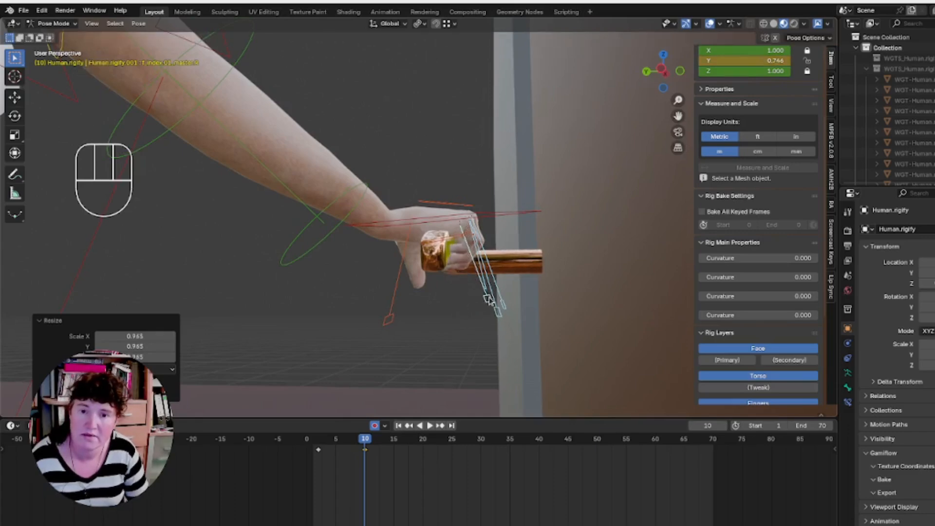
click(486, 300)
key(s)
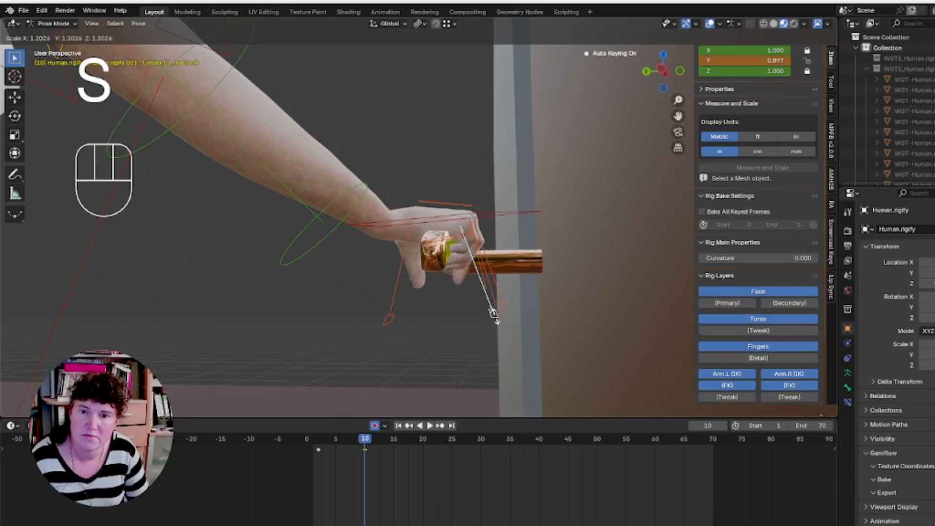
key(Escape)
In the left view, scale the right pinky control by 1.097 to loosen its curl around the handle.
click(503, 305)
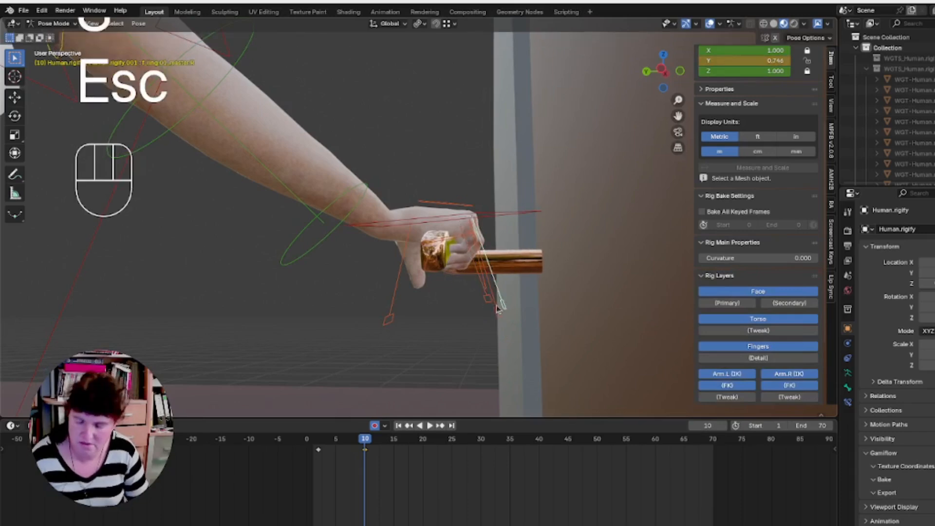
mouse_move(476, 278)
middle_down()
mouse_move(461, 292)
mouse_move(475, 334)
mouse_move(482, 286)
middle_up()
click(480, 291)
click(662, 82)
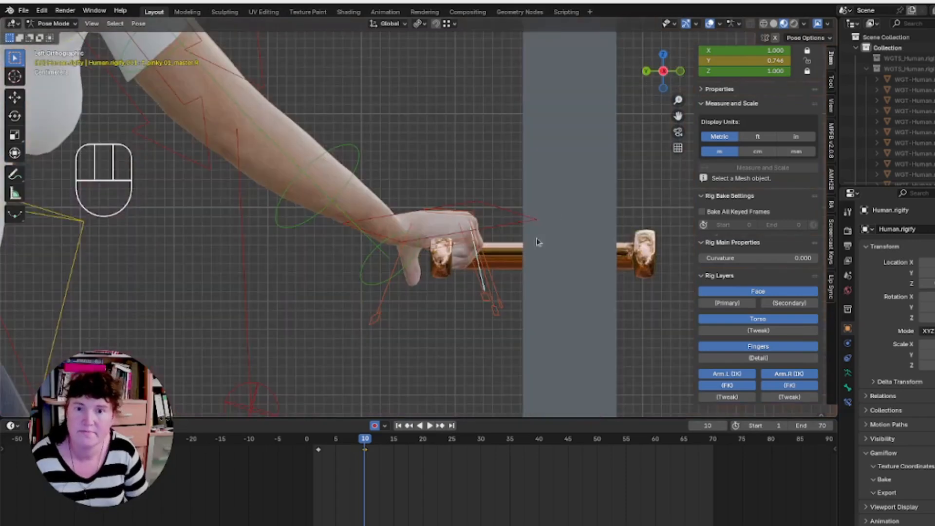
key(r)
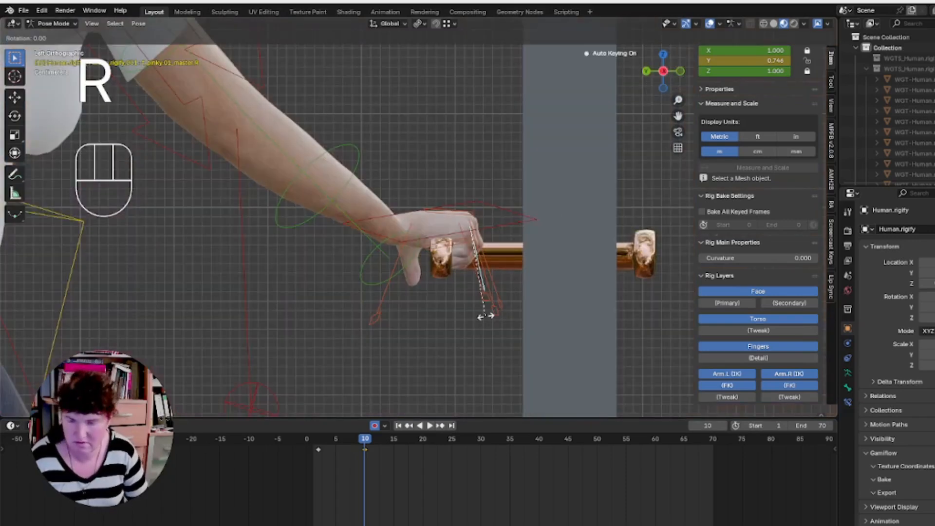
key(s)
click(488, 323)
Nudge the right hand IK control slightly to fit the curled fingers against the handle bar.
middle_drag(488, 324, 476, 307)
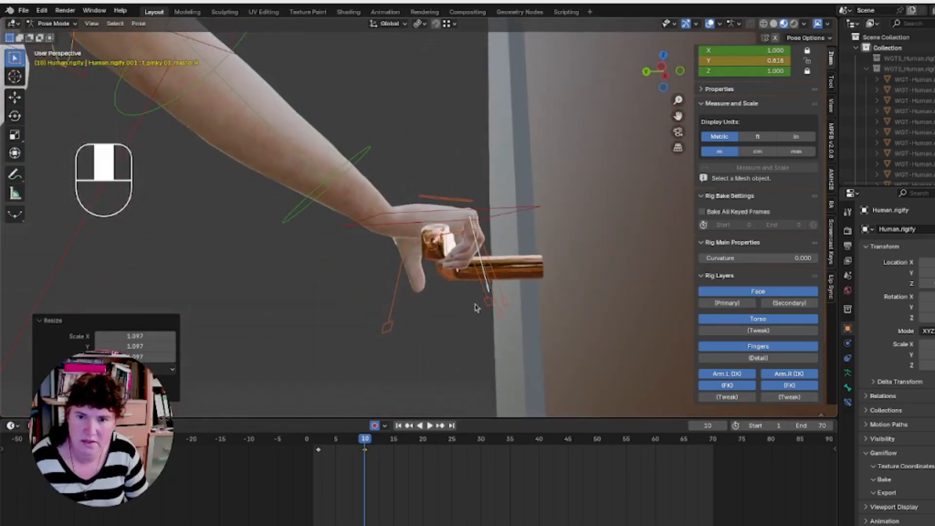
click(496, 207)
scroll(482, 267, up, 1)
shift+middle_drag(478, 262, 492, 277)
click(490, 274)
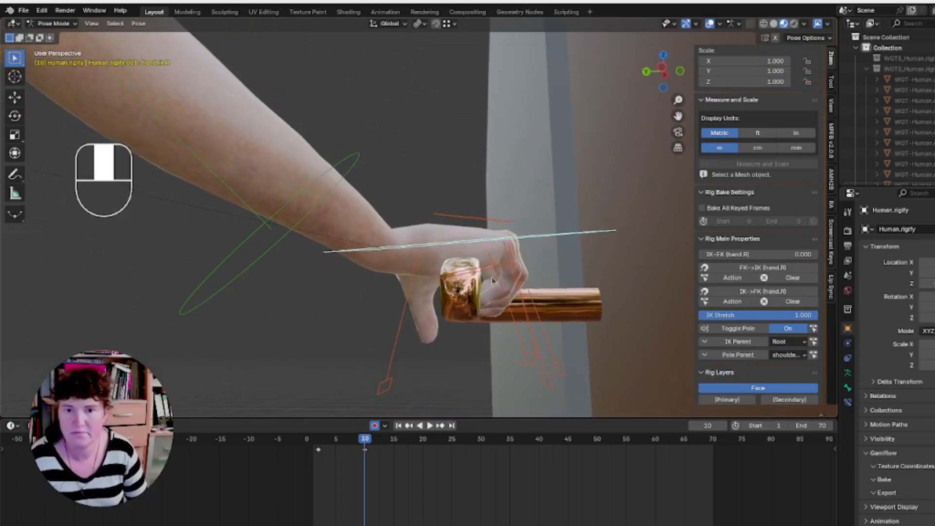
key(g)
click(481, 279)
Rotate the right thumb control about 30.6° as seen from above and about -8.97° in the left view, towards the handle.
middle_drag(481, 279, 422, 183)
click(403, 157)
key(r)
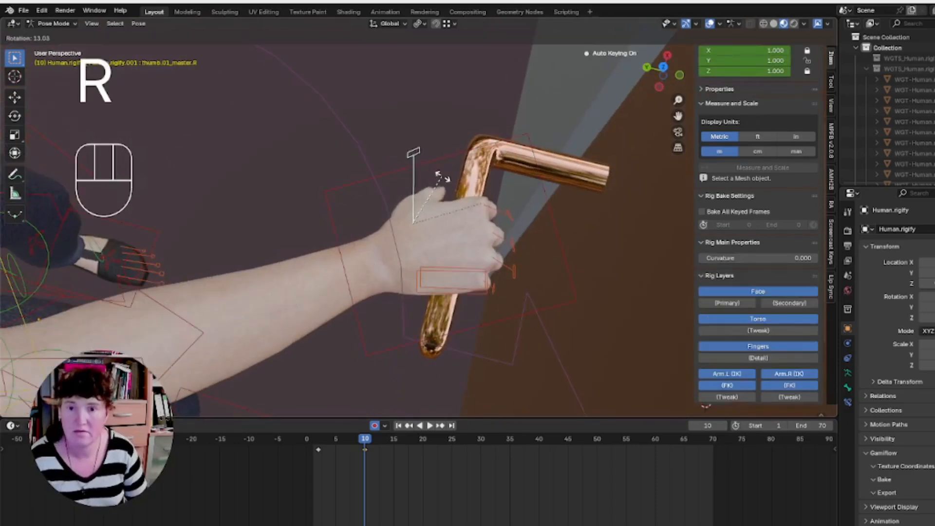
click(639, 93)
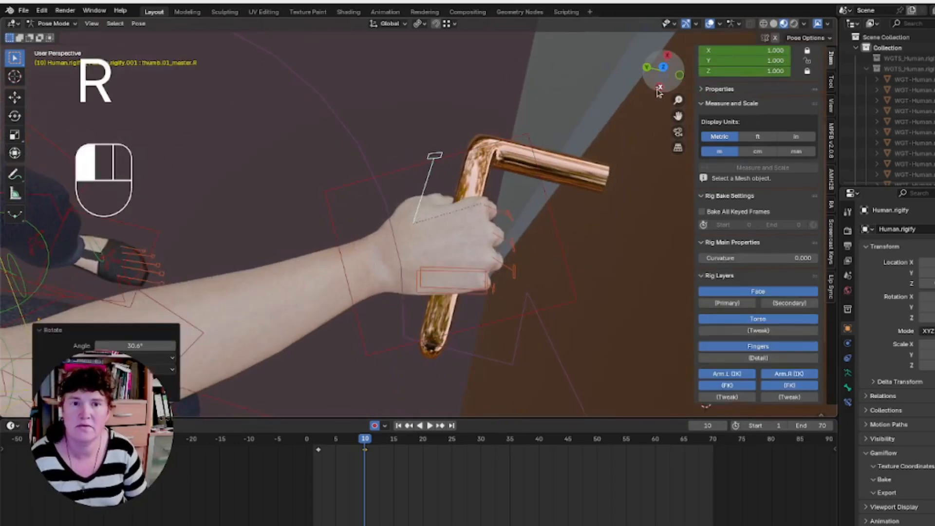
click(658, 87)
key(r)
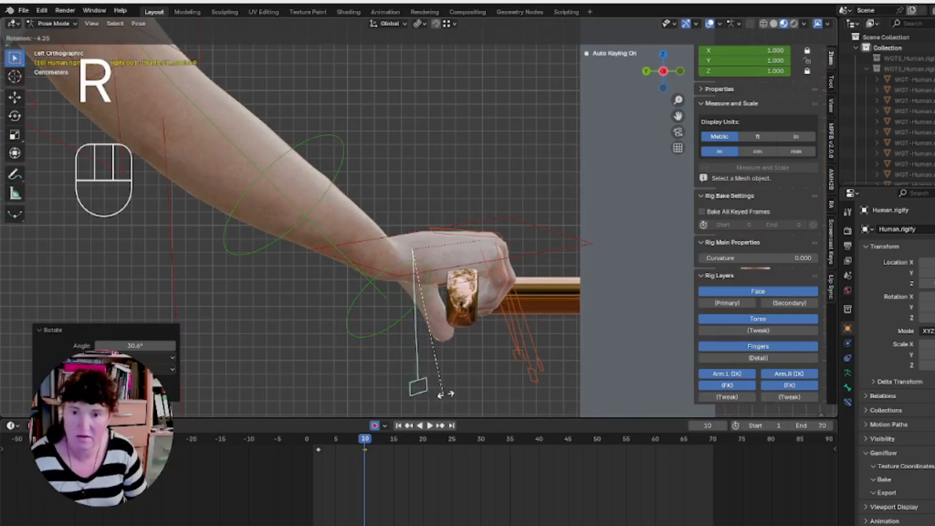
click(448, 388)
Scale the right thumb control by 0.880 to bend the thumb beside the handle.
middle_drag(367, 310, 426, 372)
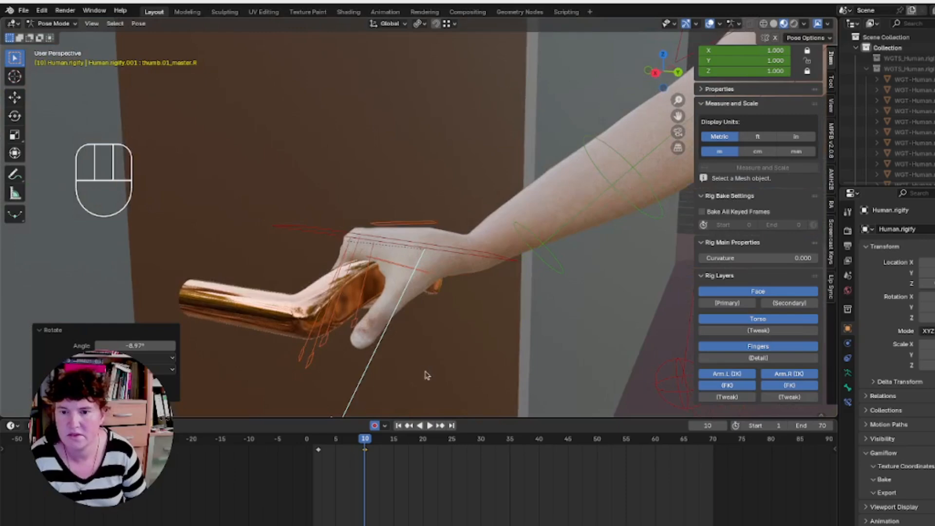
key(s)
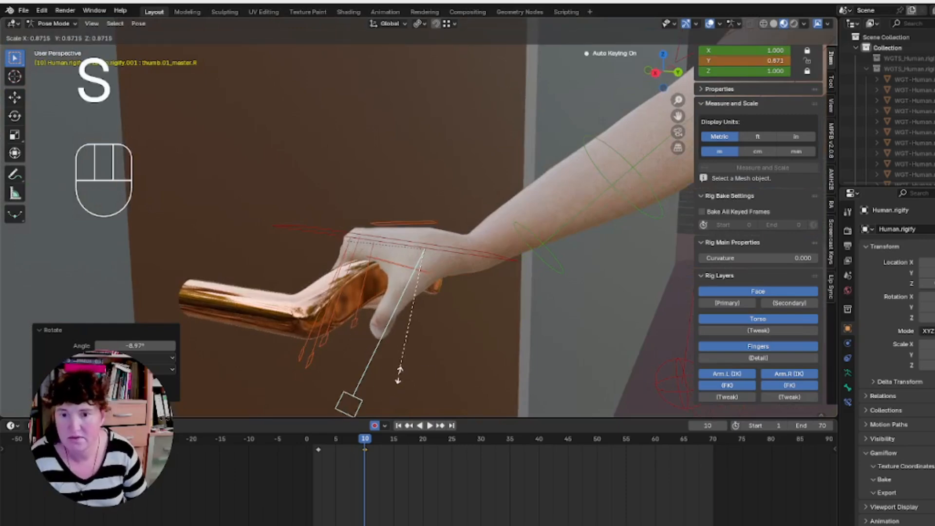
click(402, 381)
Rotate the right thumb control about 44.3° around the global Z axis.
key(r)
key(z)
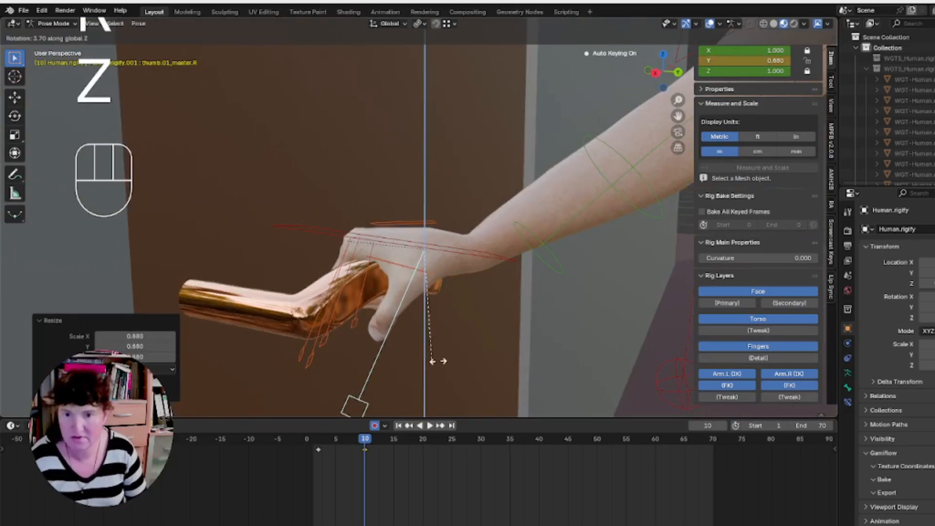
key(z)
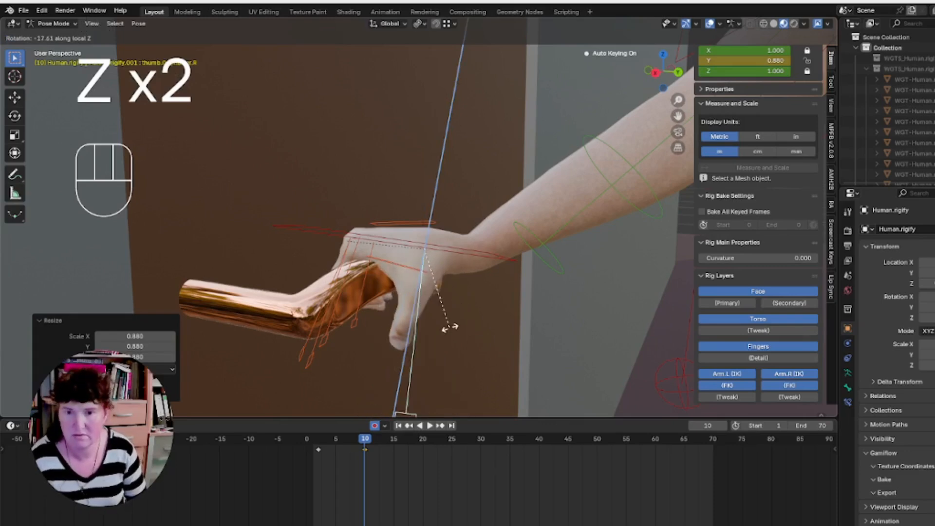
key(z)
key(z)
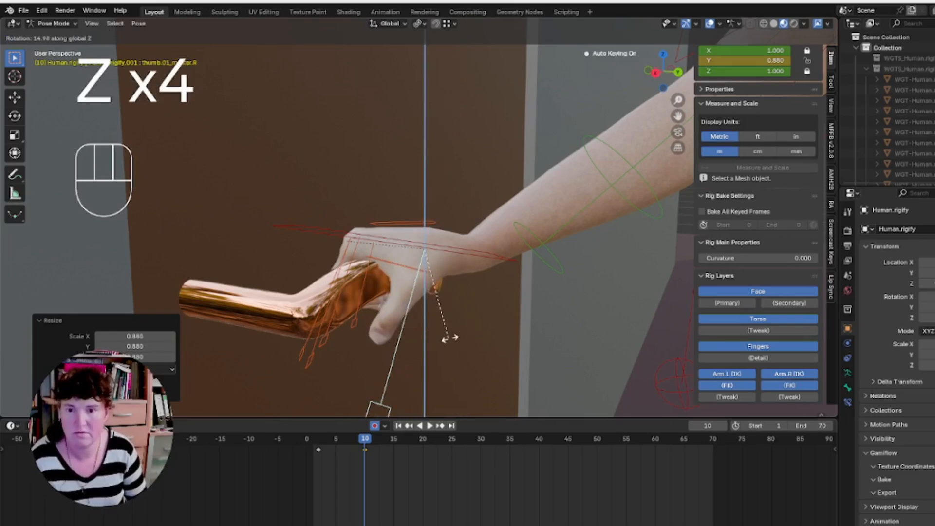
click(477, 305)
middle_drag(413, 376, 507, 407)
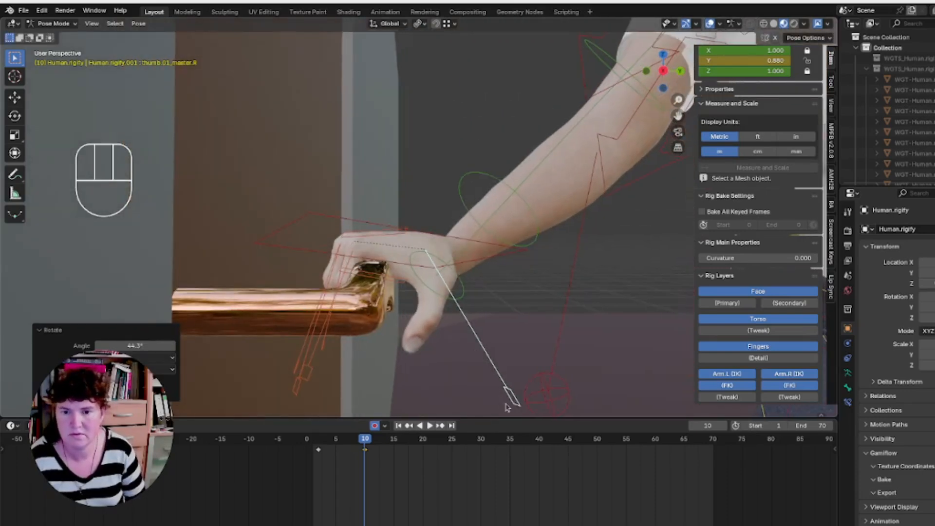
Move the right thumb control about -0.0125 m along Y towards the handle and rotate it about 16.6°.
key(g)
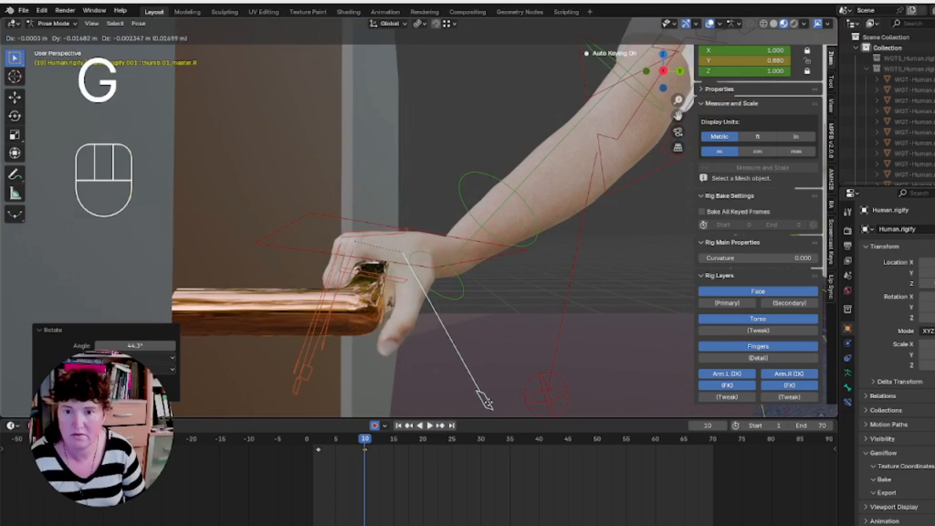
click(487, 394)
key(r)
key(r)
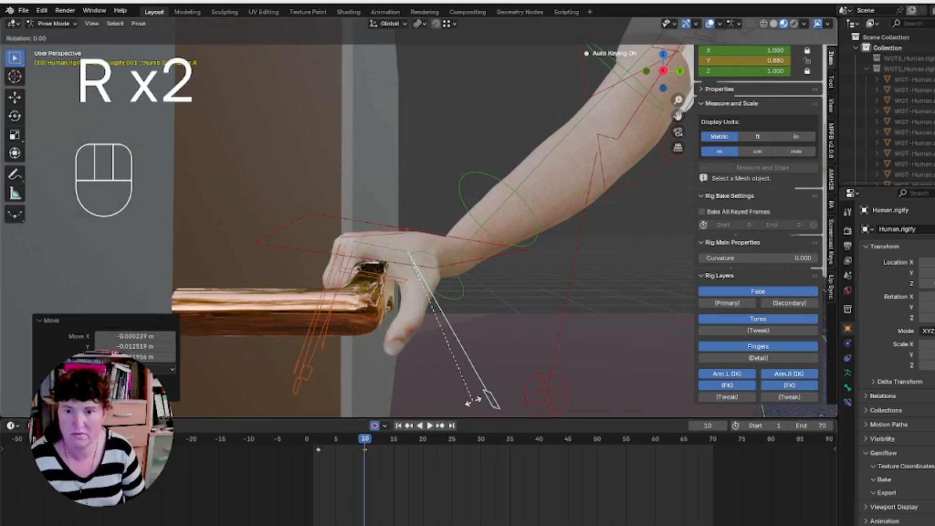
click(427, 401)
middle_drag(453, 218, 362, 244)
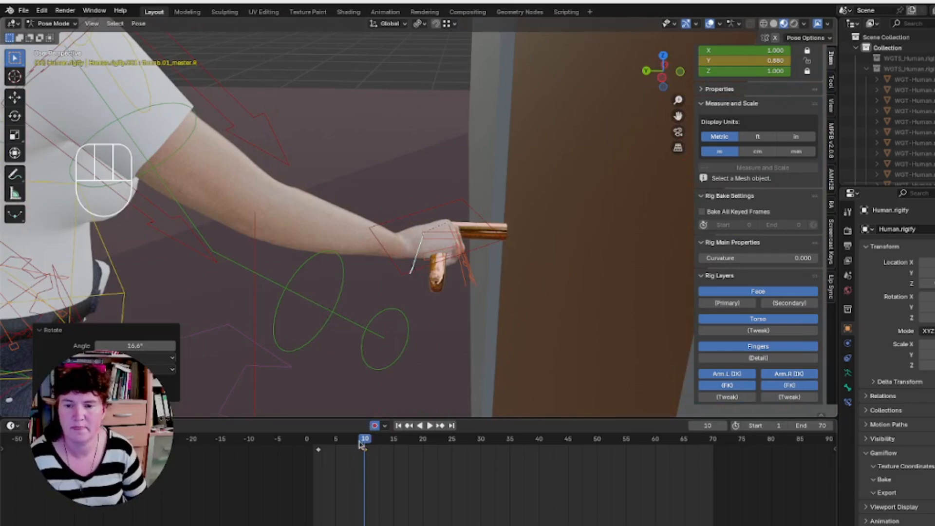
Try to duplicate the right hand and finger keyframes from frame 10 to frame 11.
drag(361, 443, 366, 448)
key(shift+d)
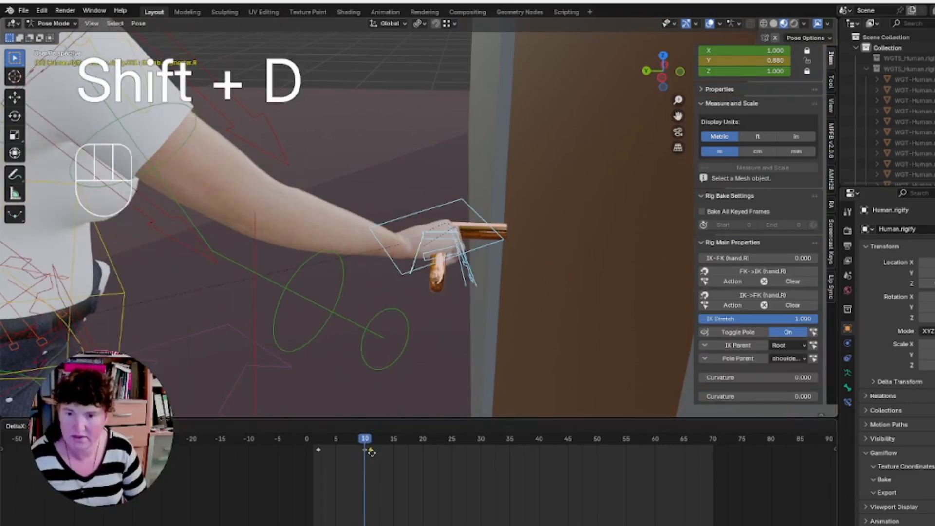
click(366, 453)
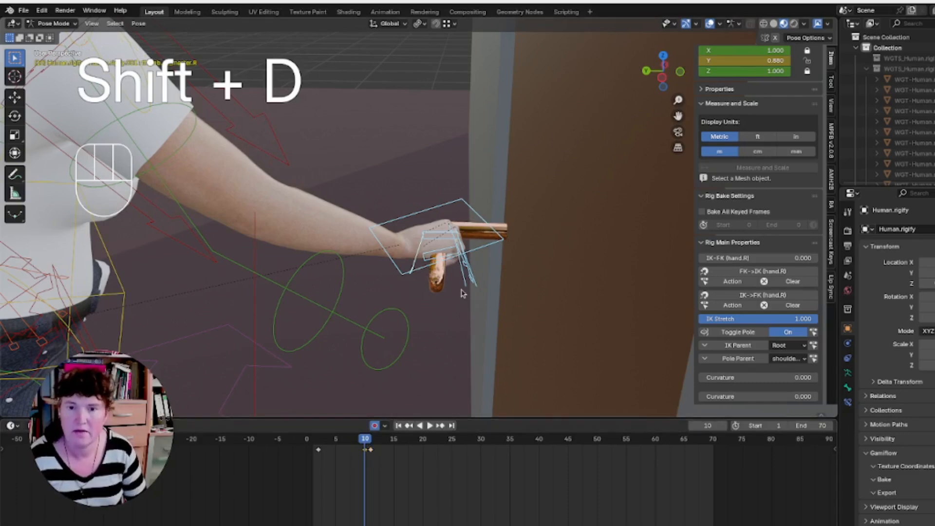
For only the right finger and thumb controls, move the gripping-pose keyframe from frame 10 to frame 11.
drag(478, 297, 456, 256)
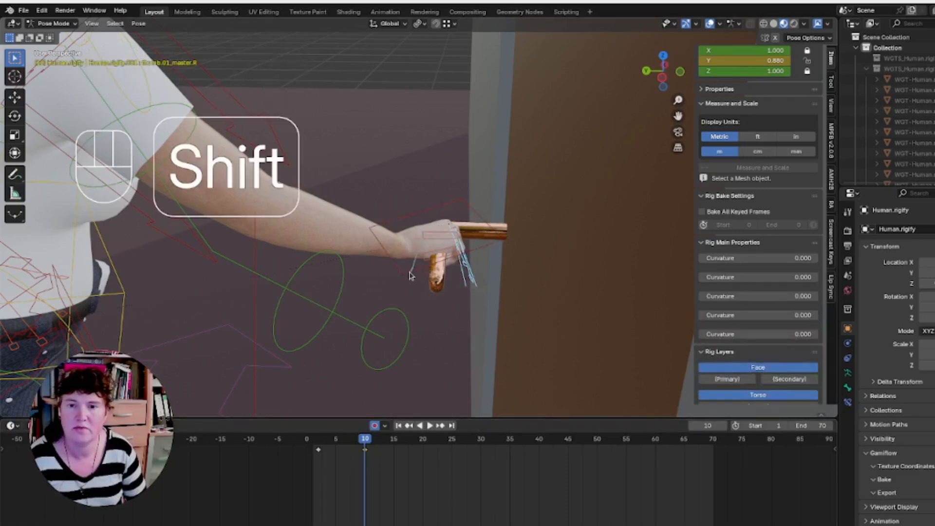
shift+click(411, 272)
key(g)
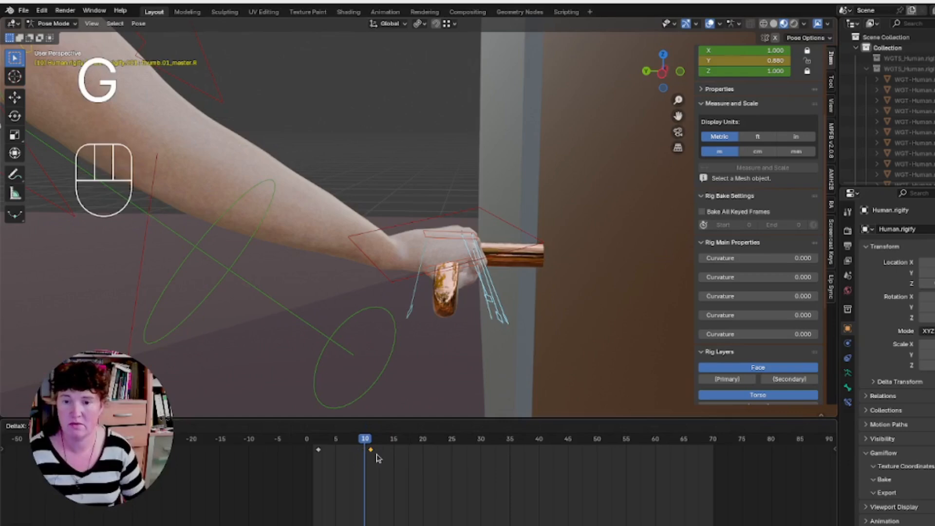
click(376, 457)
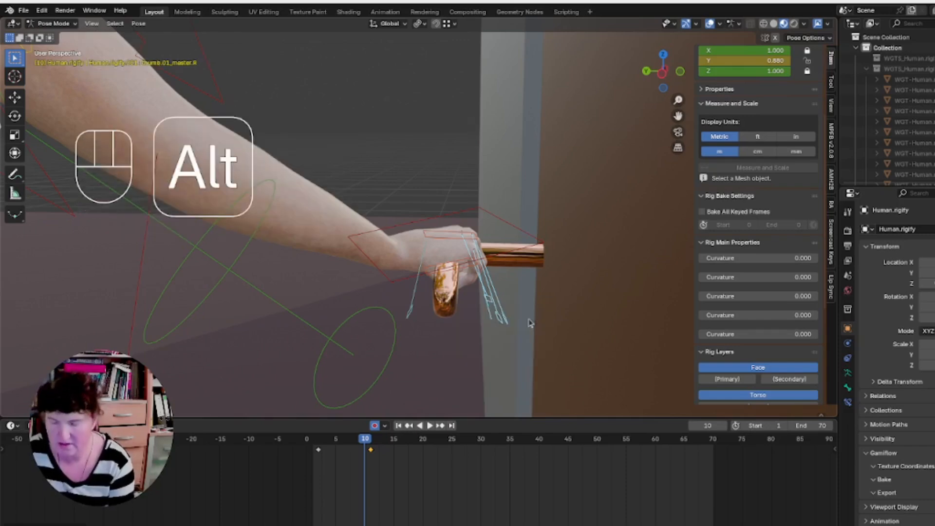
Clear the rotation and scale of the right finger and thumb controls at frame 10 to open the hand.
key(alt+r)
key(alt+s)
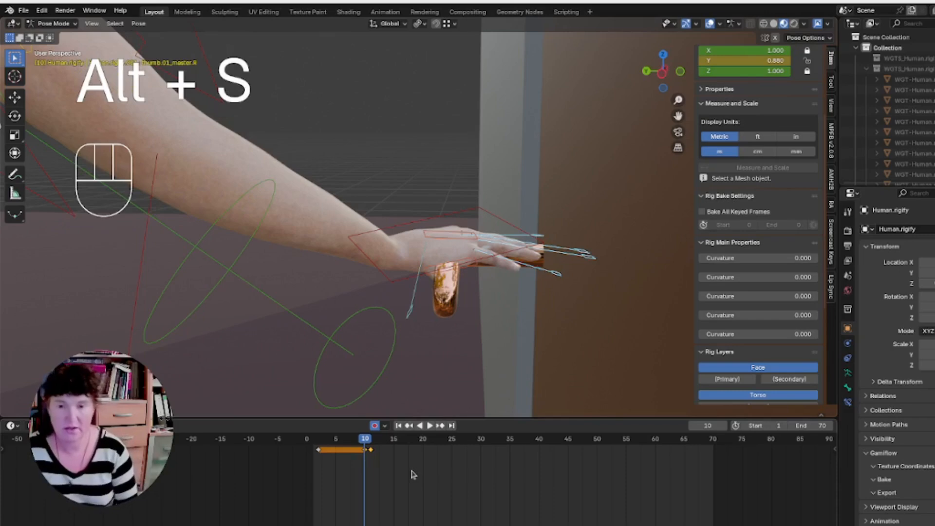
key(Right)
key(Left)
key(Right)
key(Left)
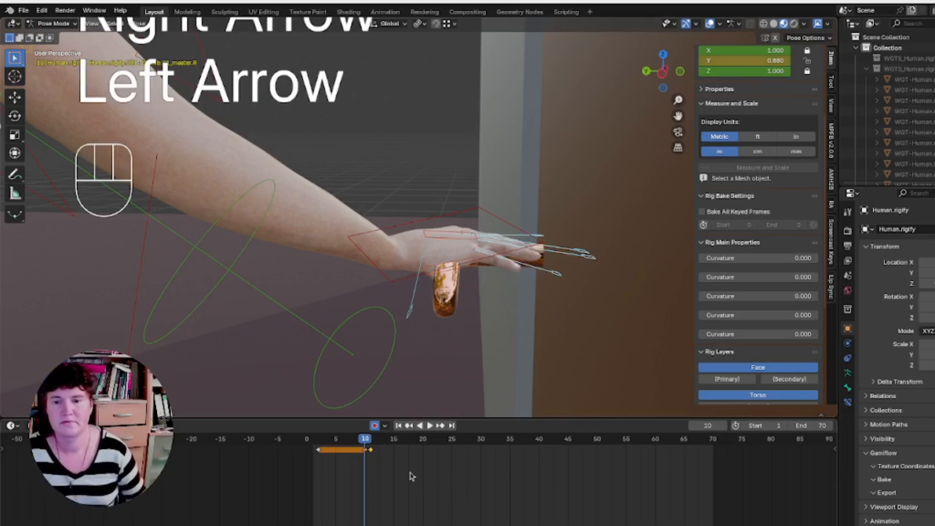
Move the closed-grip keyframe of the fingers and thumb to frame 13 and preview the hand closing.
drag(378, 458, 367, 446)
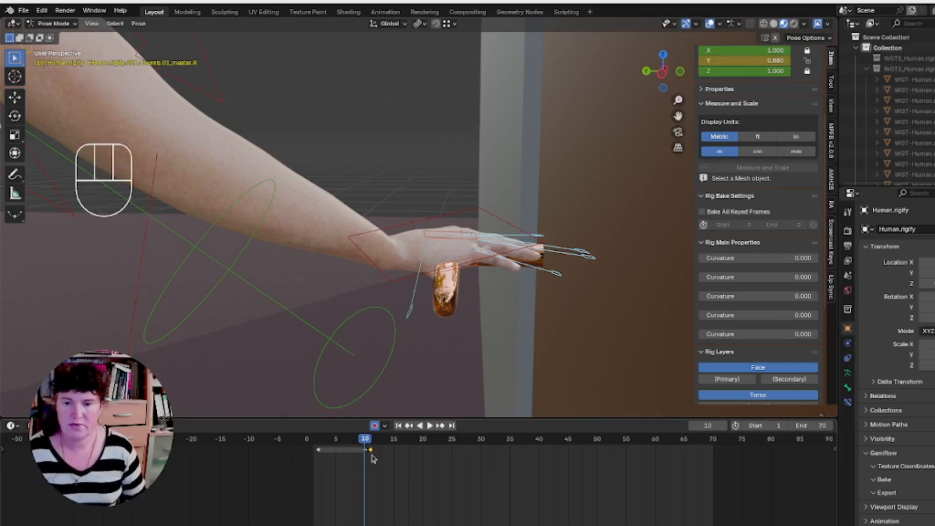
key(g)
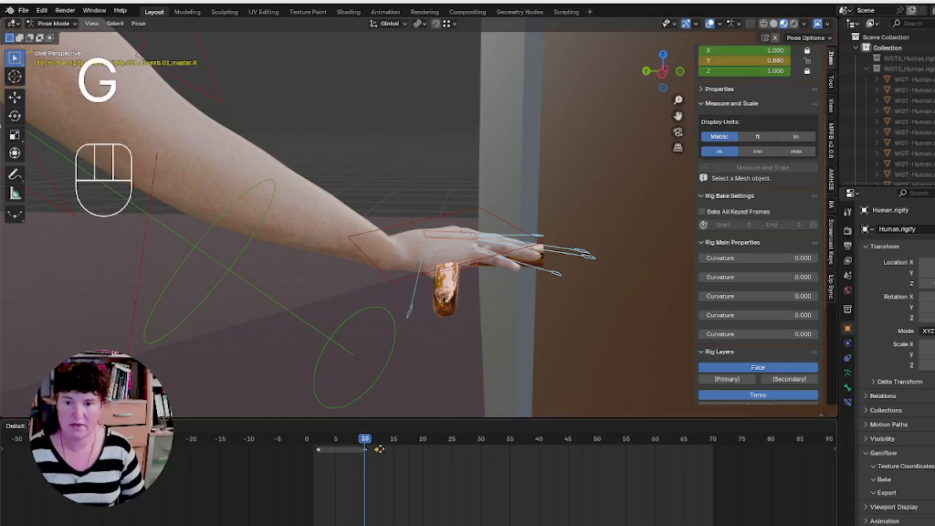
click(385, 450)
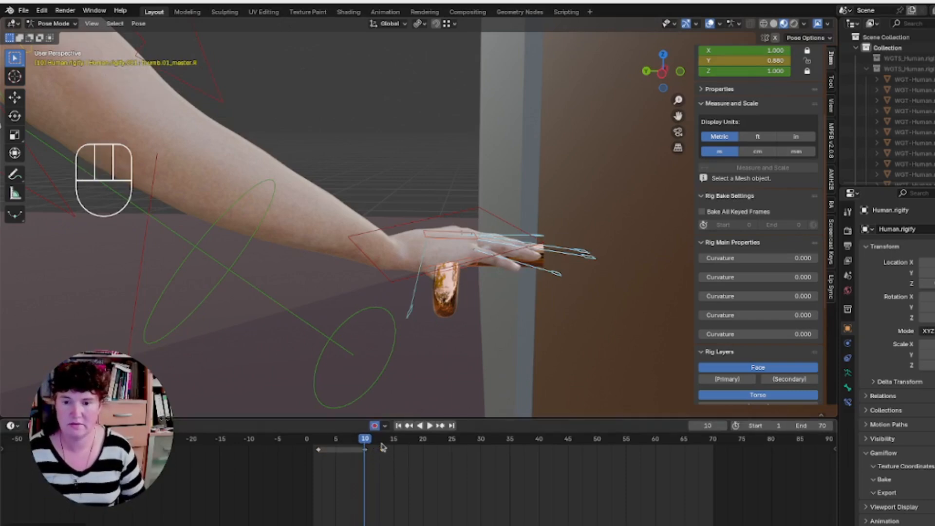
click(382, 444)
key(space)
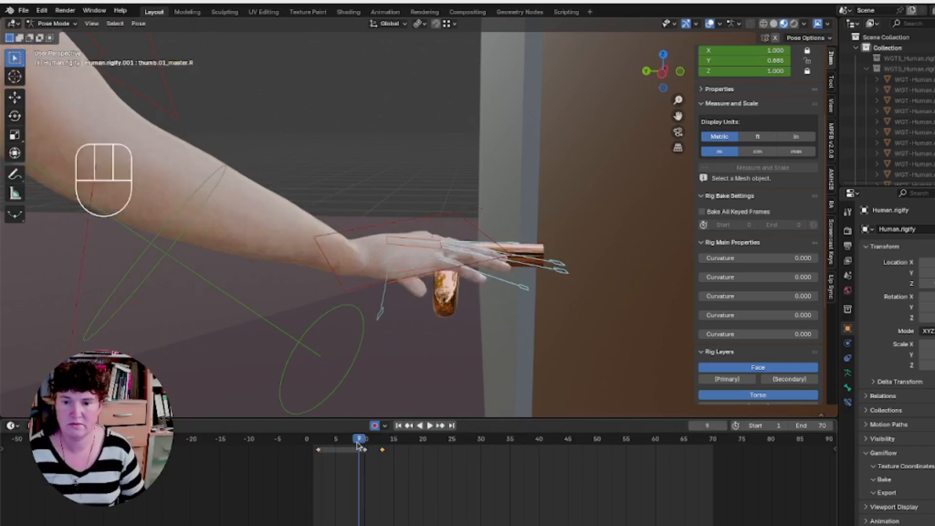
key(space)
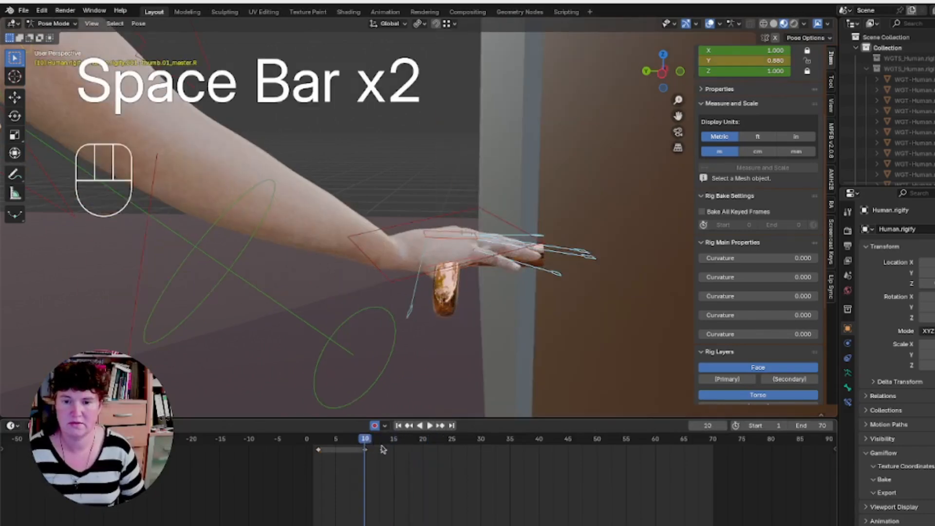
key(space)
key(space)
click(384, 449)
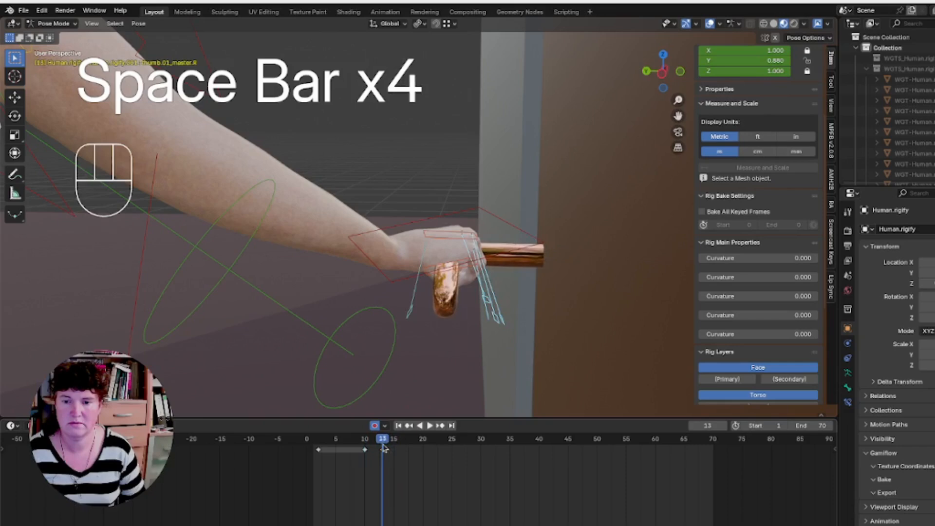
Shift both the open-hand and closed-grip finger keyframes one frame earlier, to frames 9 and 12.
click(366, 441)
drag(388, 460, 357, 444)
key(g)
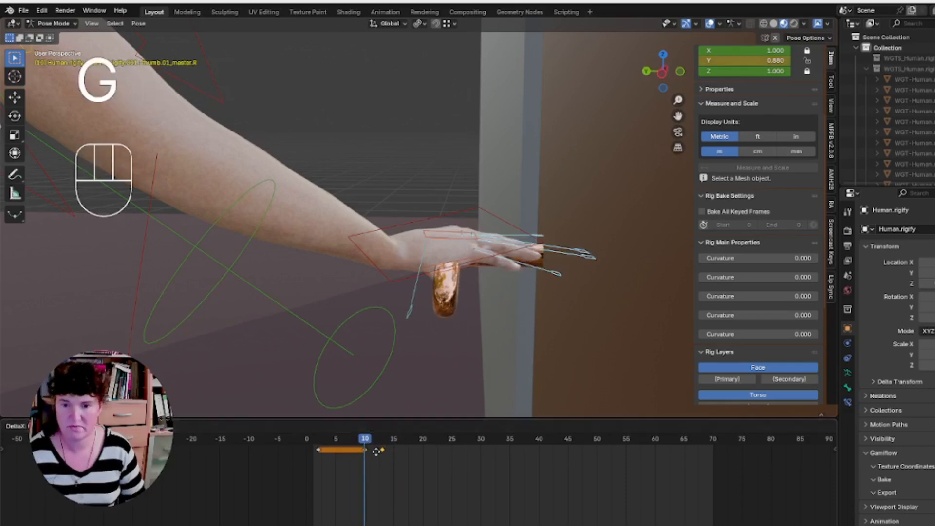
click(373, 454)
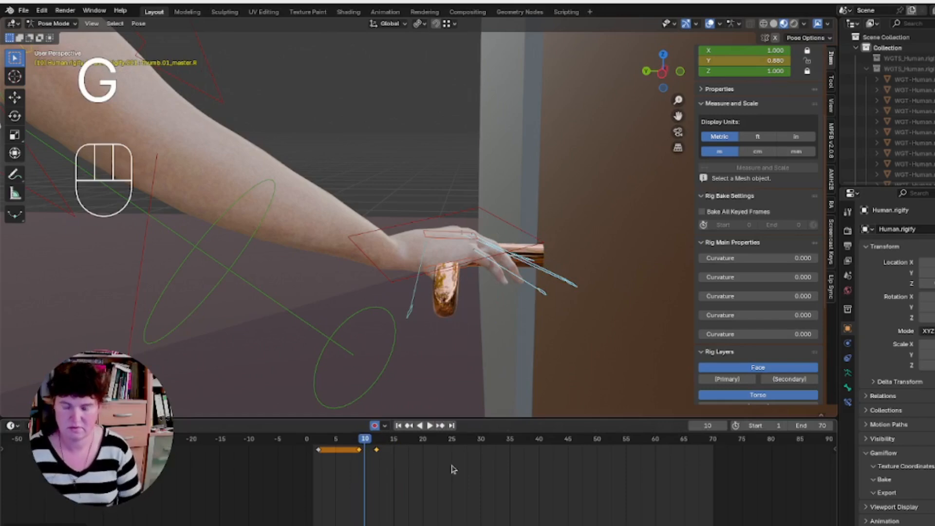
Step through the frames after frame 10 and examine from several angles how the fingers close around the handle.
key(Right)
key(Right)
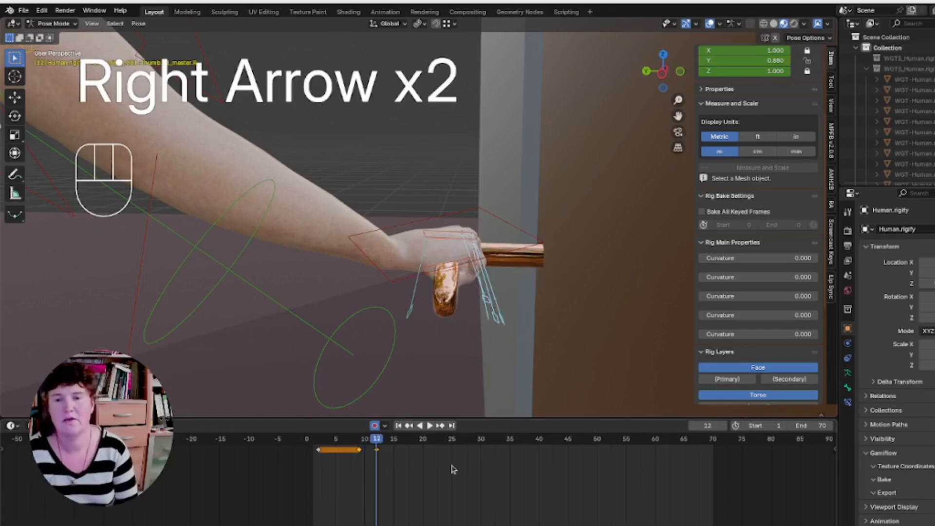
key(Right)
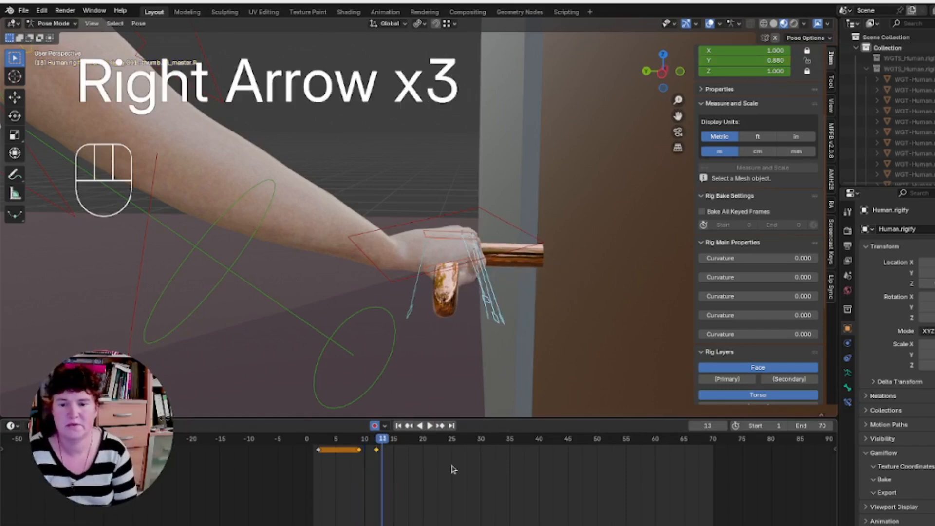
key(Right)
key(Left)
key(Left)
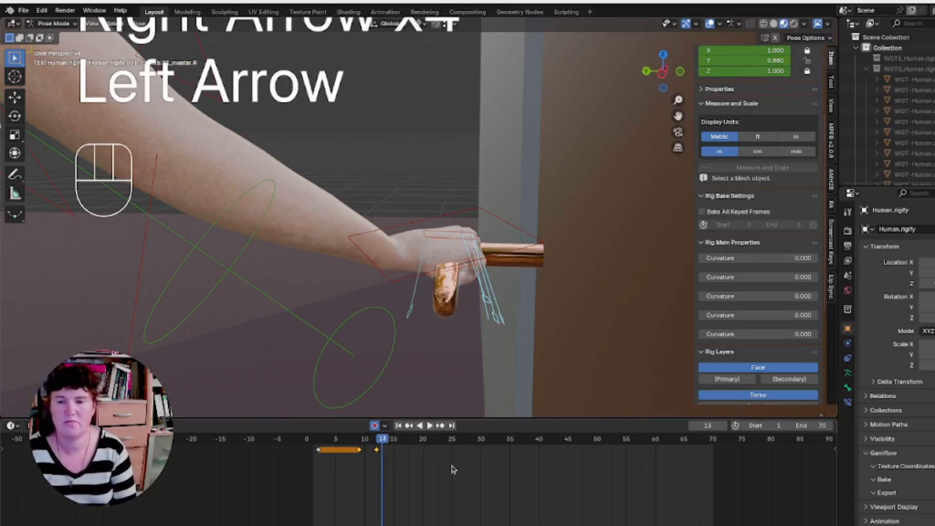
key(Right)
key(Right)
key(Right)
key(Left)
key(Left)
key(Left)
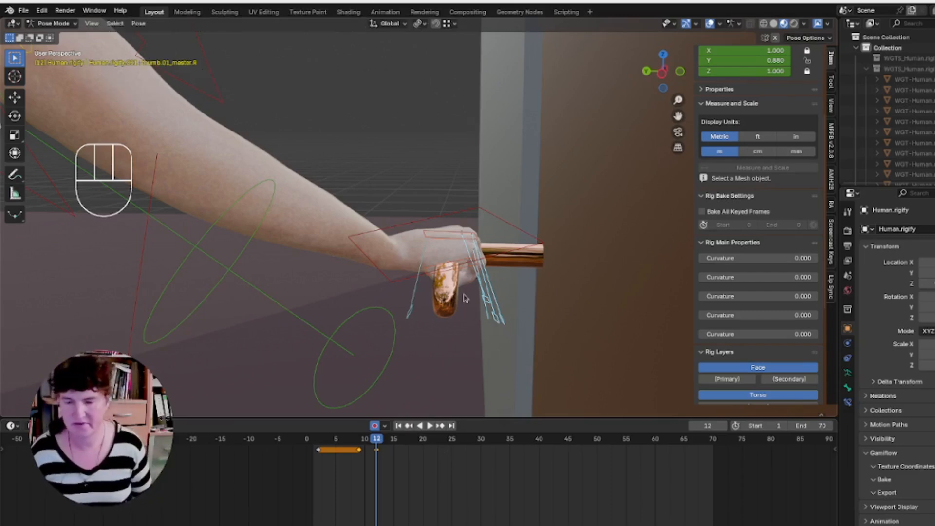
middle_drag(465, 290, 515, 307)
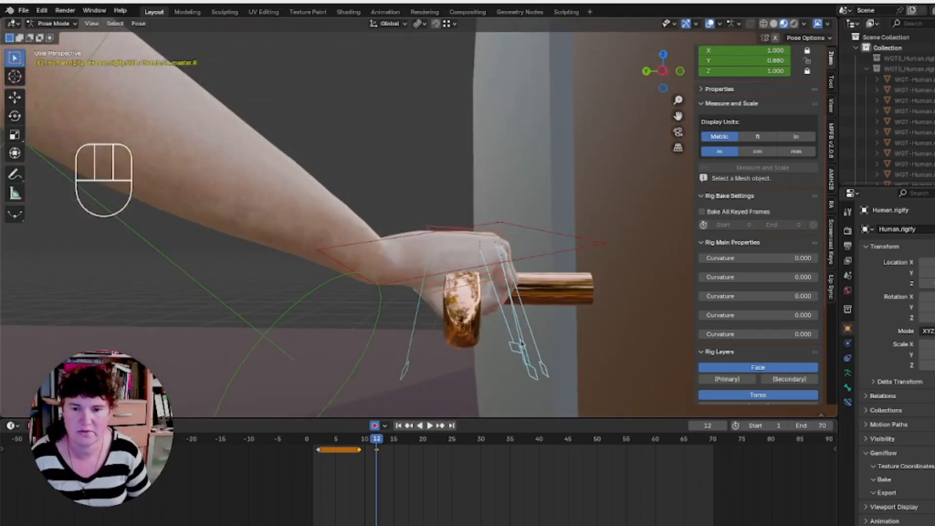
middle_drag(520, 342, 488, 327)
scroll(488, 327, down, 1)
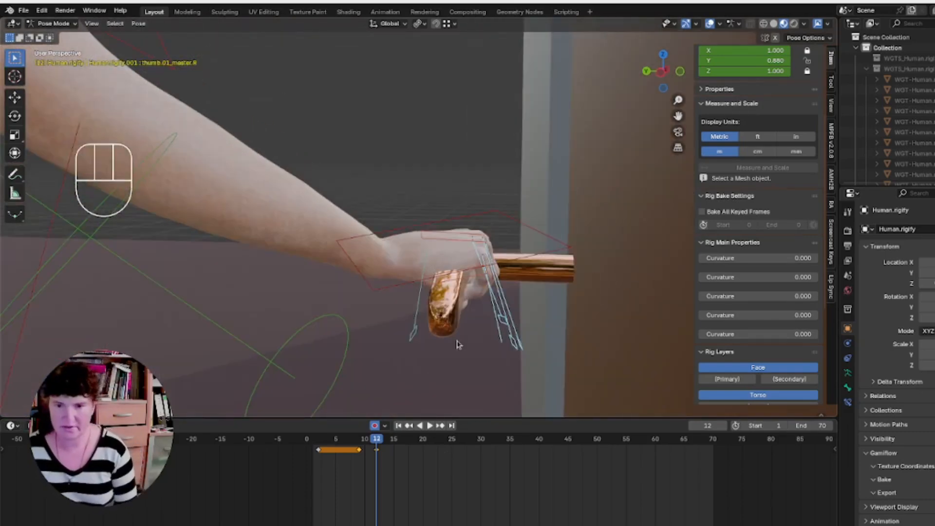
At frame 11, add a Child Of constraint to the right hand IK control and set the door handle as its target.
key(Left)
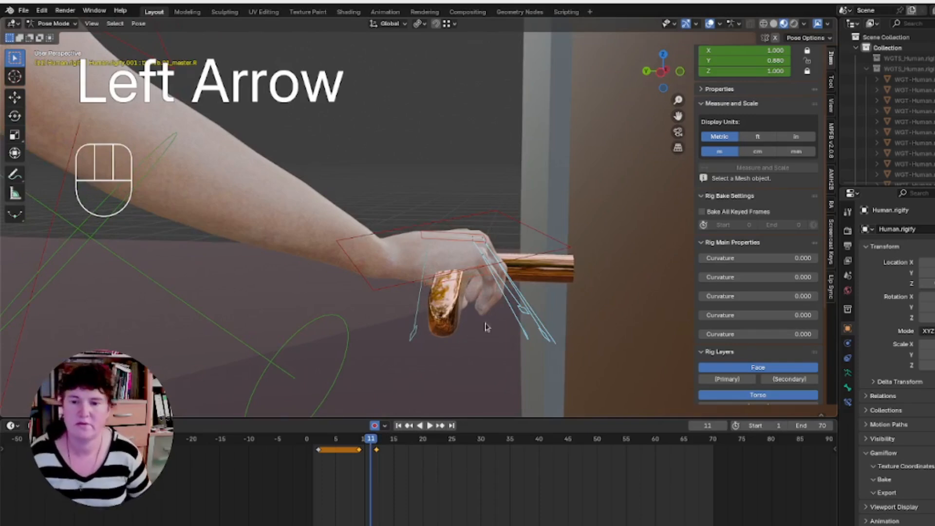
click(505, 219)
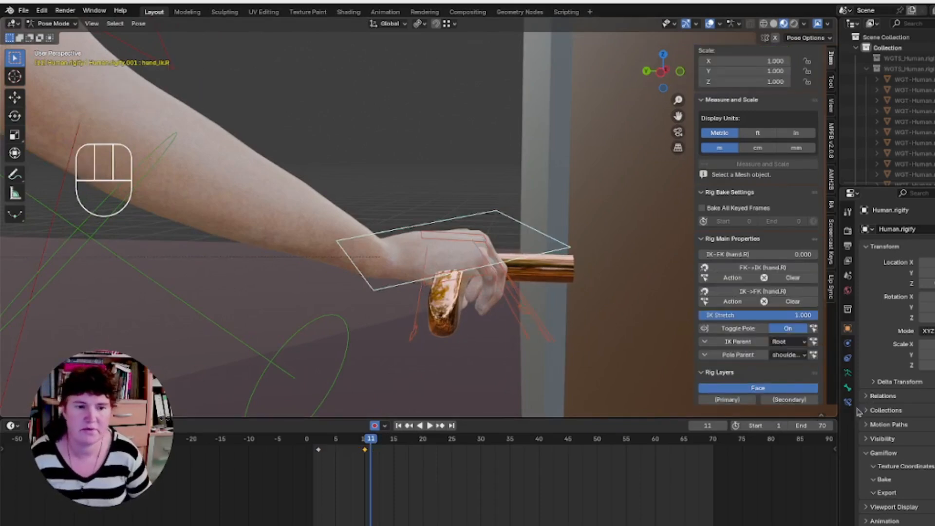
middle_drag(460, 283, 477, 294)
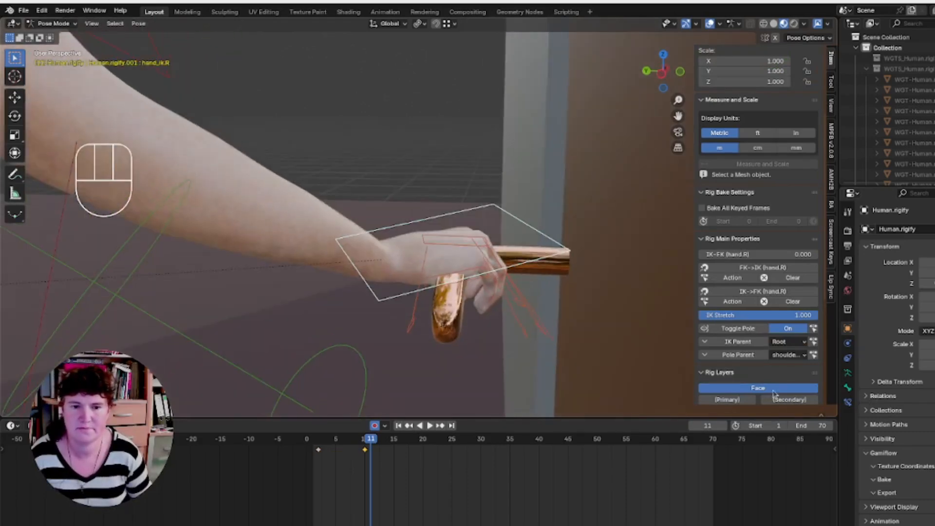
click(848, 404)
click(892, 229)
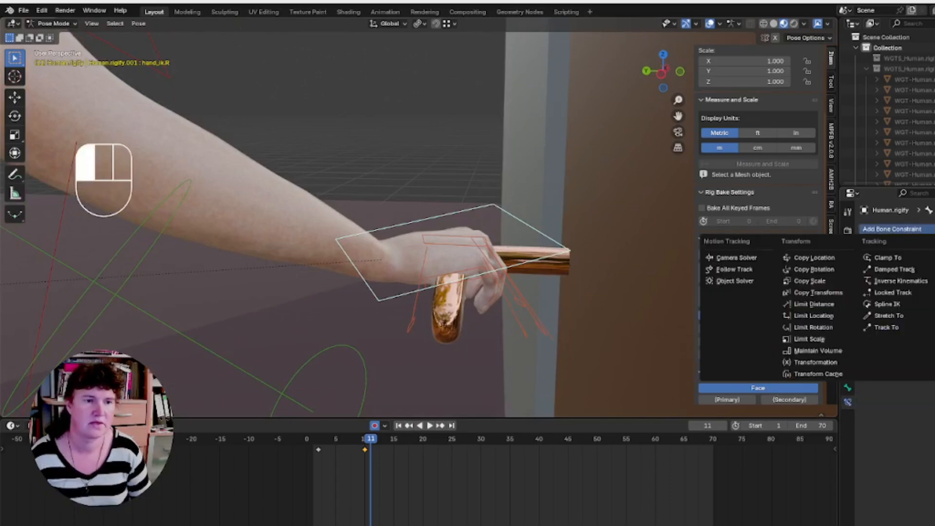
click(933, 281)
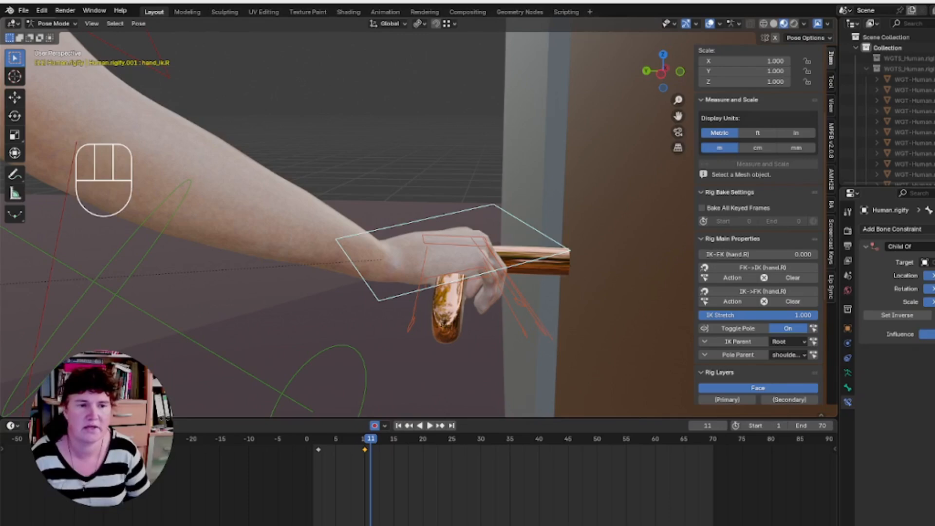
click(932, 262)
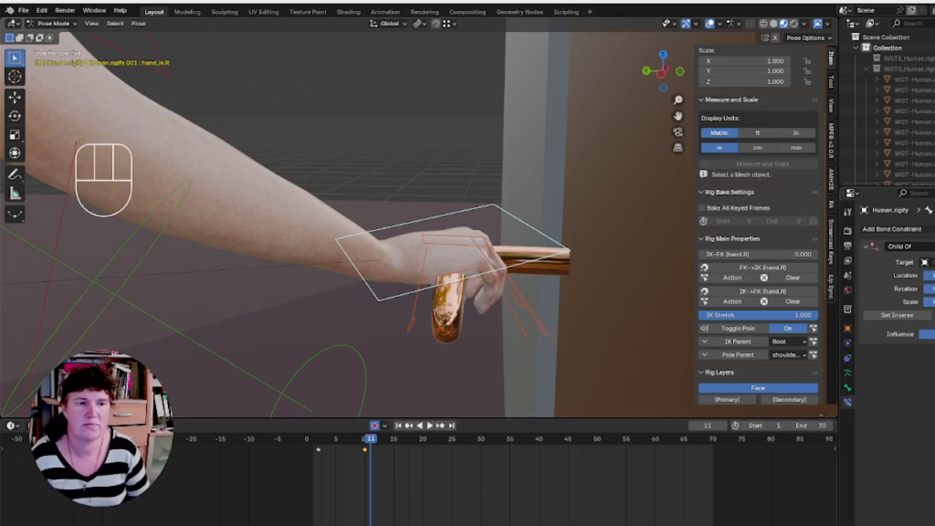
click(455, 314)
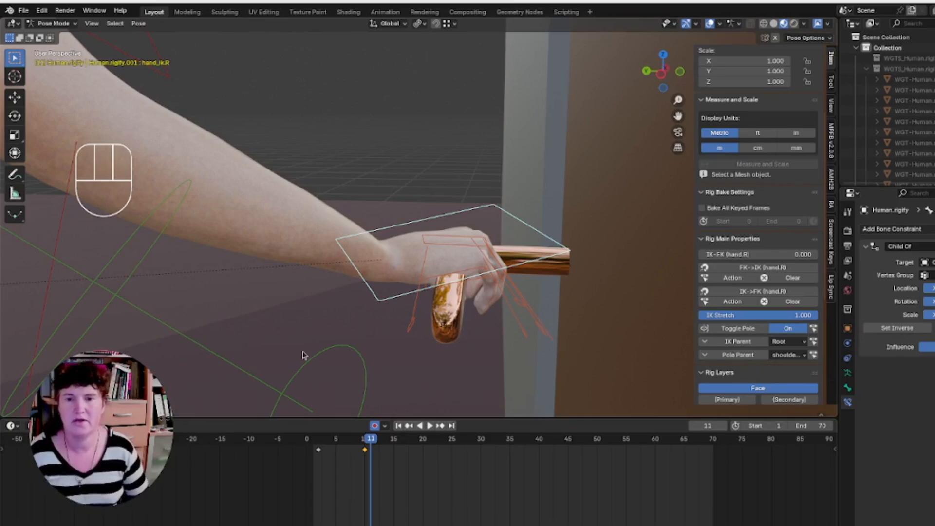
Step through frames 10 to 24 and back, examining how the constrained hand follows the door handle as it turns and the door opens.
key(space)
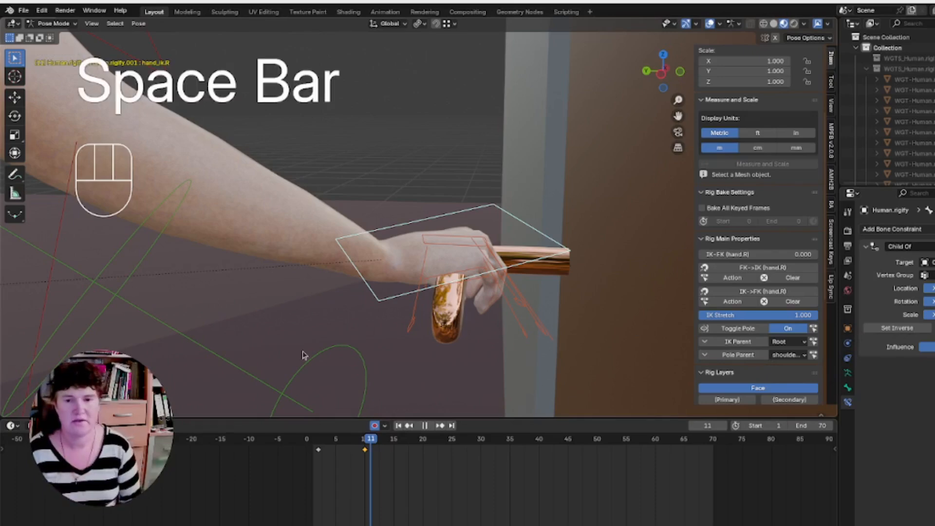
key(space)
click(366, 440)
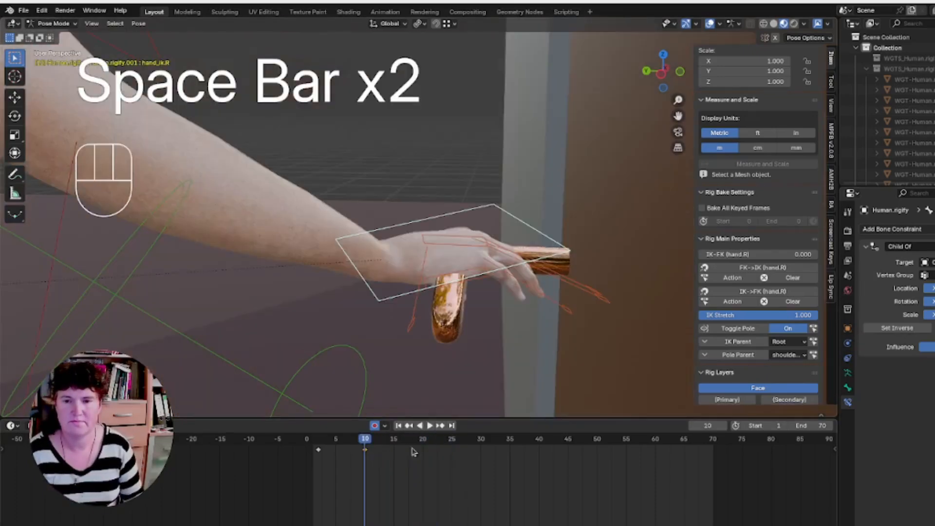
key(Right)
key(Right)
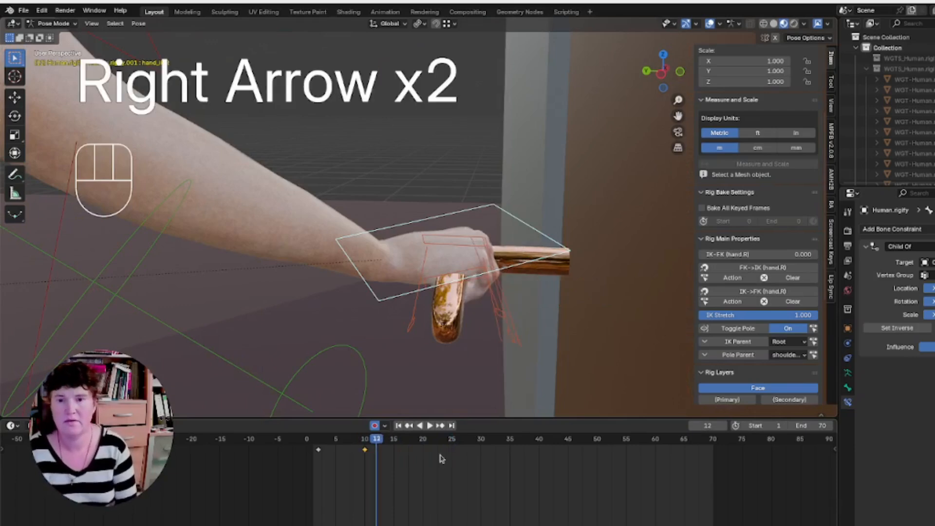
key(Right)
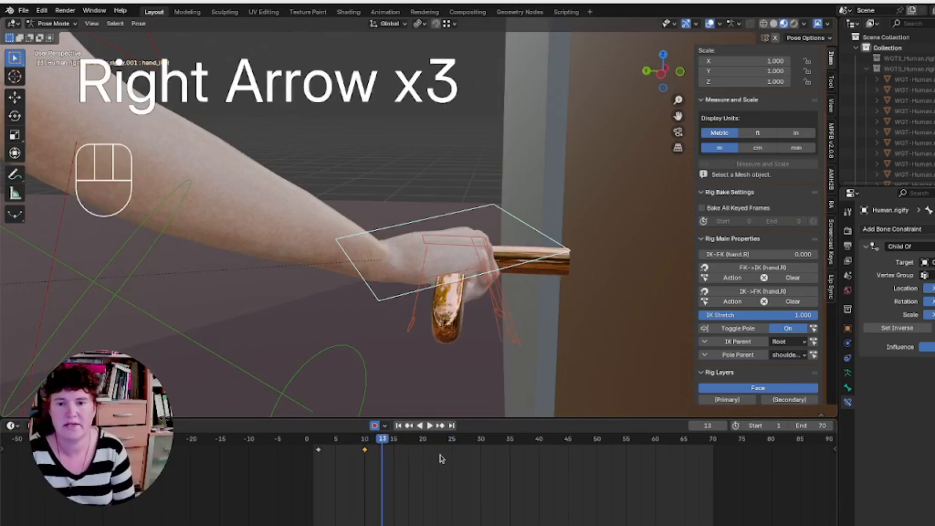
key(Right)
key(Right)
key(Right)
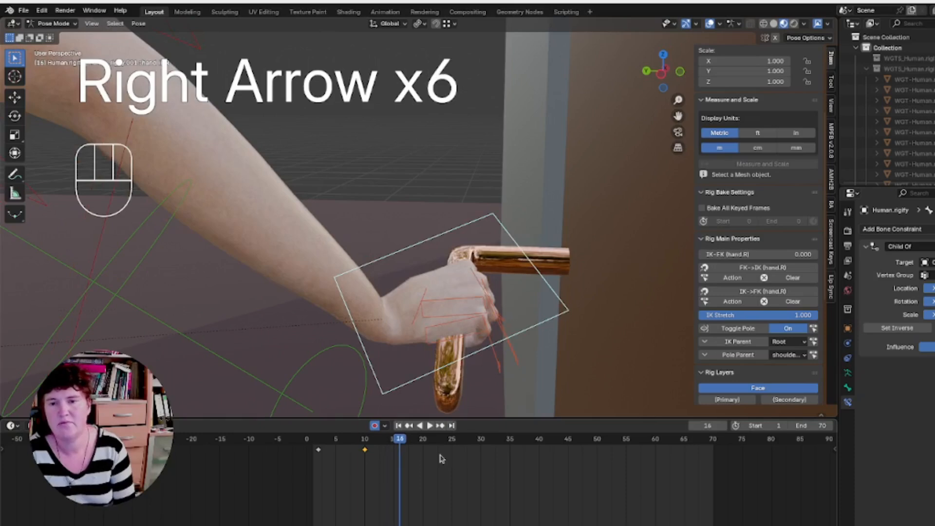
key(Right)
key(Right)
key(Right)
key(Right)
key(Right)
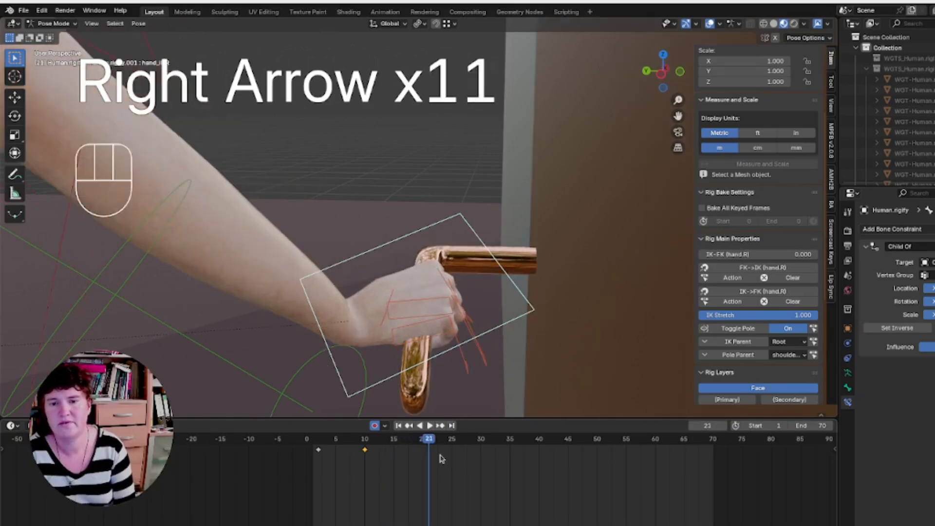
key(Right)
key(Right)
key(Left)
key(Left)
key(Left)
key(Right)
key(Right)
key(Right)
key(Right)
key(Left)
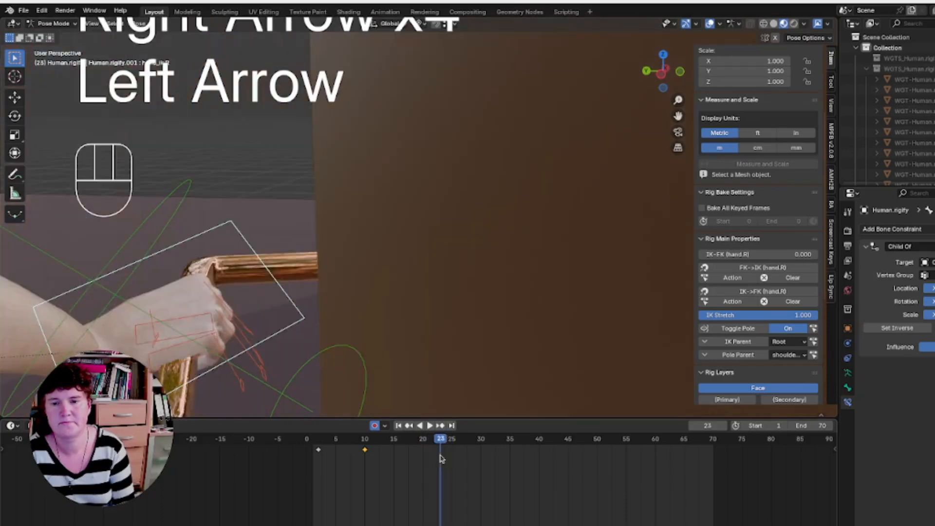
key(Left)
key(Left)
key(Left)
key(Left)
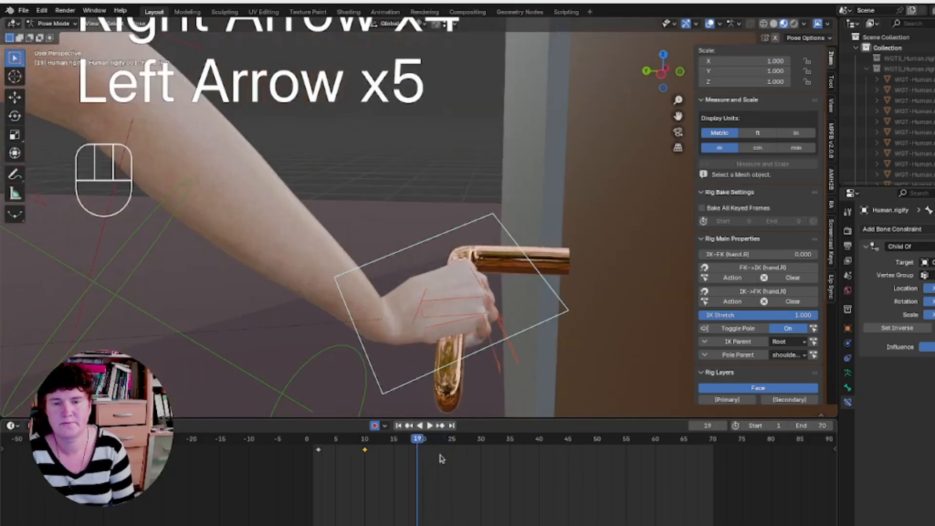
key(Right)
key(Left)
key(Left)
key(Left)
key(Left)
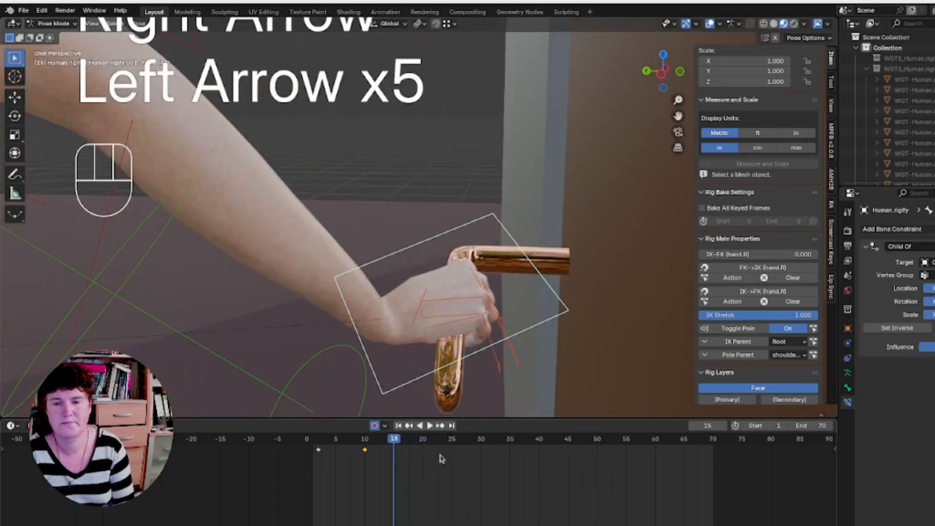
key(Left)
key(Left)
key(Left)
key(Left)
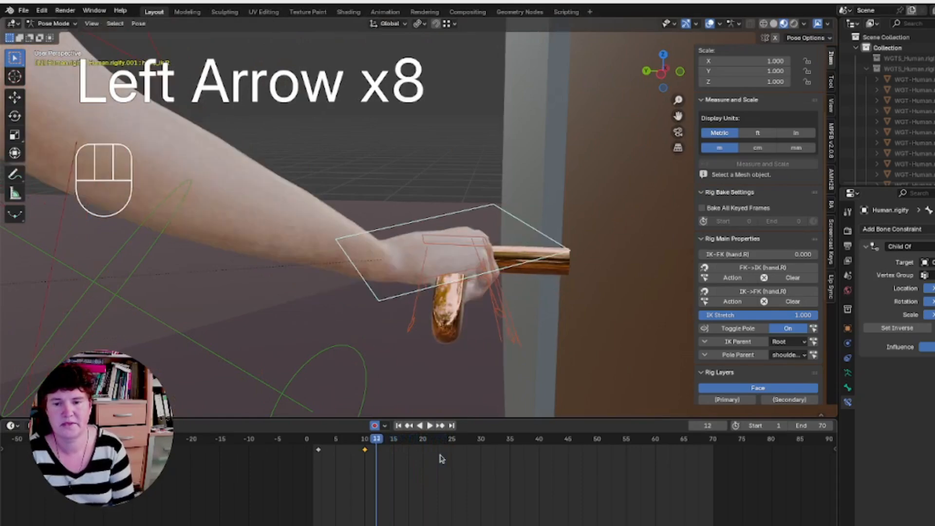
Examine the grip from a wider angle between frames 10 and 16 to judge where the handle constraint should take effect.
key(space)
key(space)
middle_drag(468, 301, 446, 303)
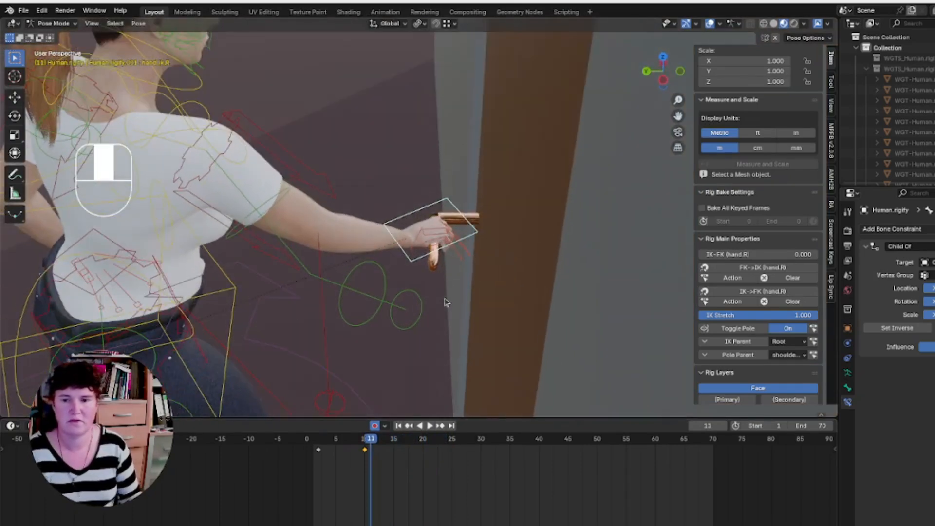
scroll(470, 298, up, 4)
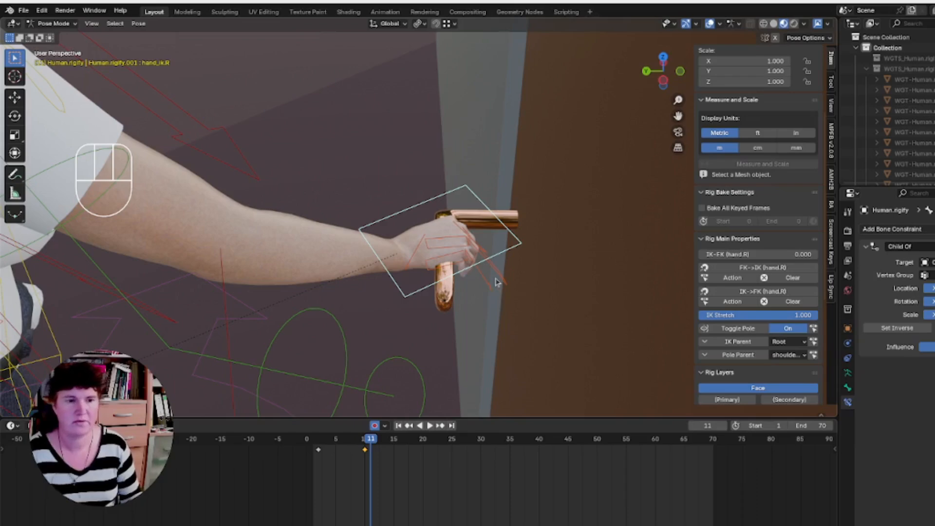
key(Left)
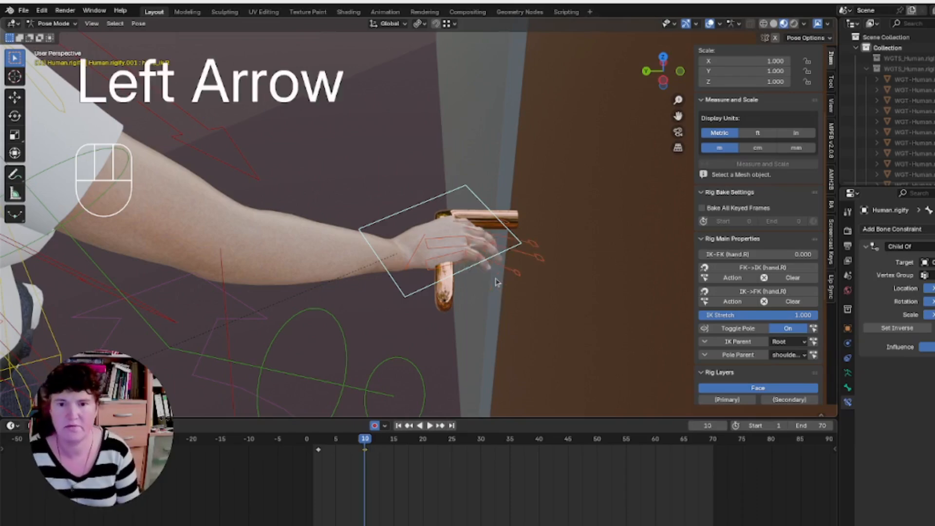
key(Right)
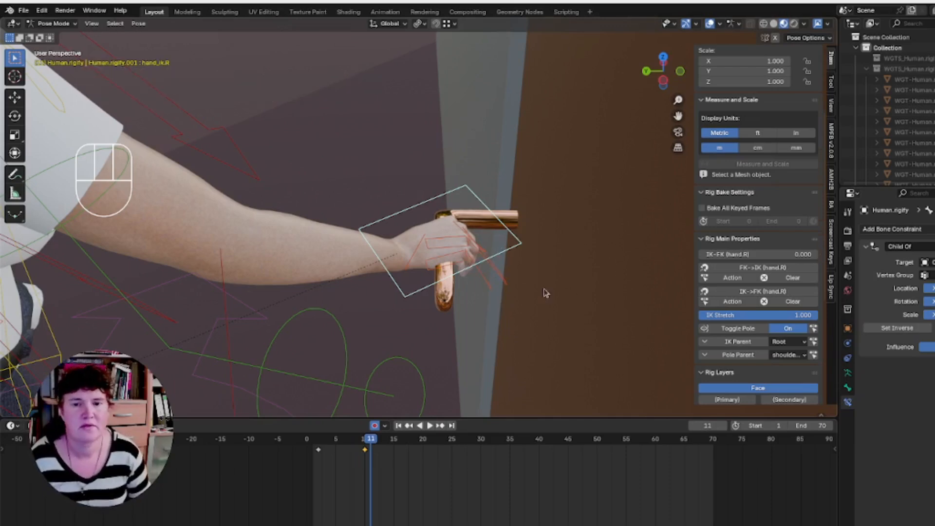
middle_drag(520, 309, 516, 299)
key(Right)
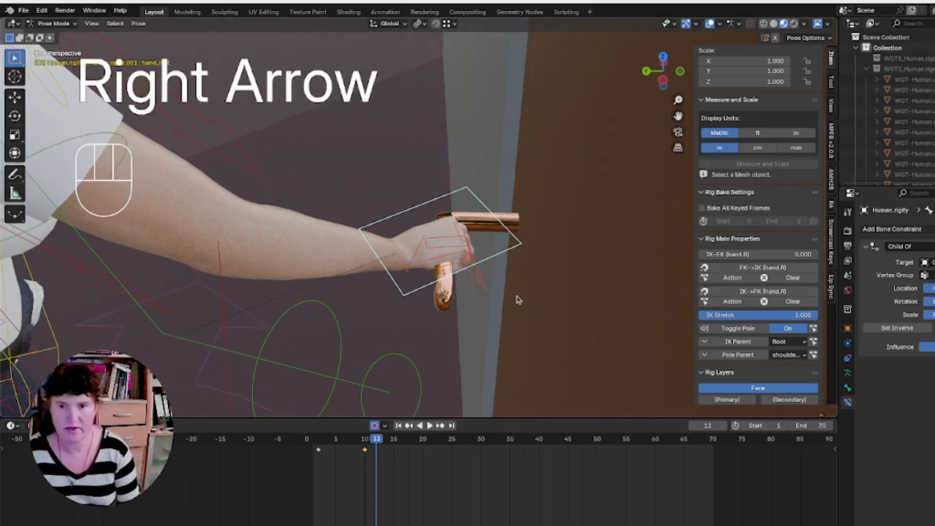
key(Right)
key(Right)
key(Right)
key(Right)
key(Left)
key(Left)
key(Left)
key(Left)
key(Left)
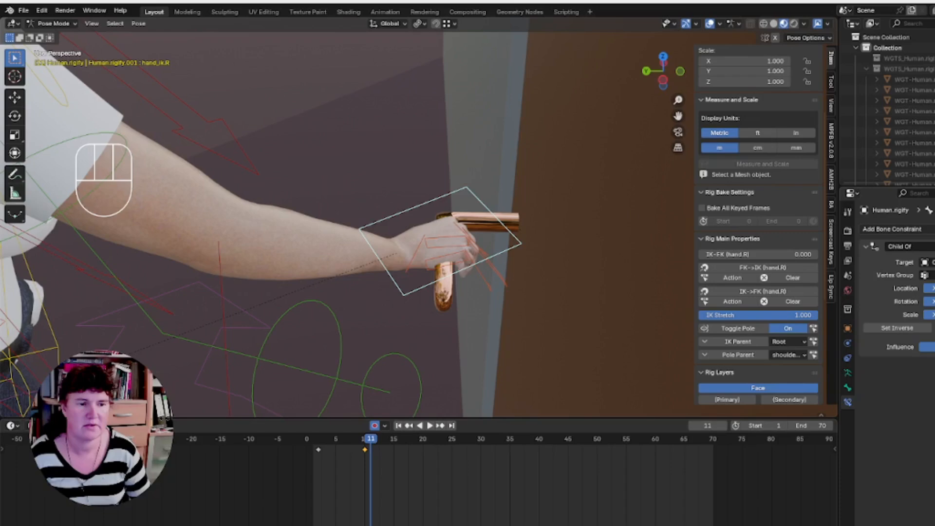
Keyframe the hand's Child Of influence at 1 on frame 11 and at 0 on frame 10.
click(933, 347)
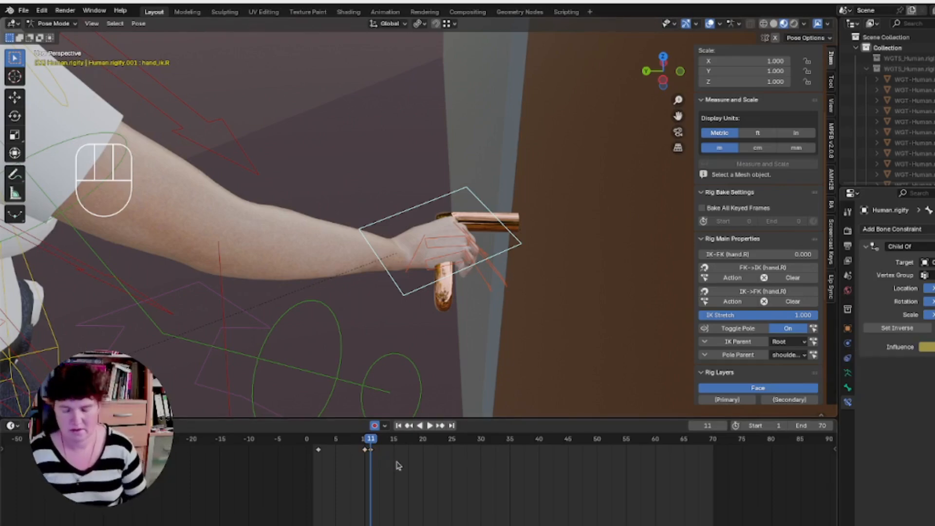
key(Left)
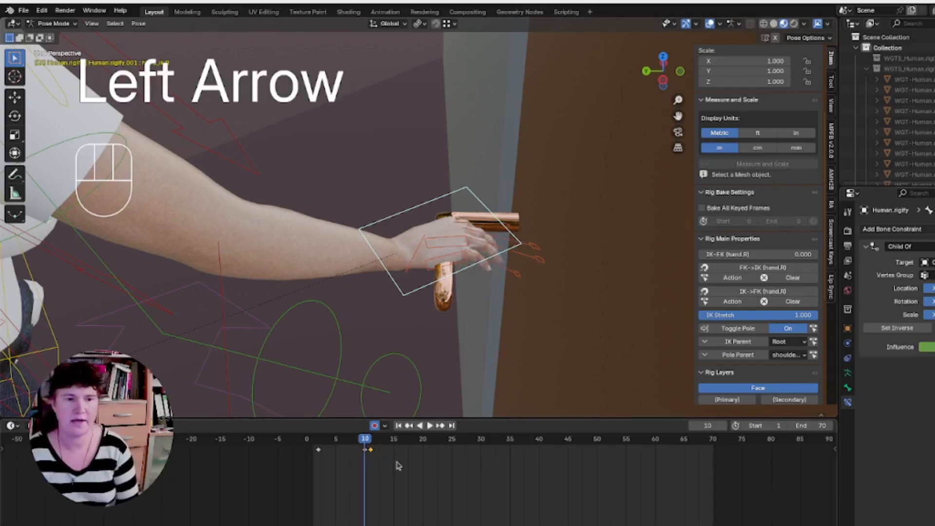
click(927, 346)
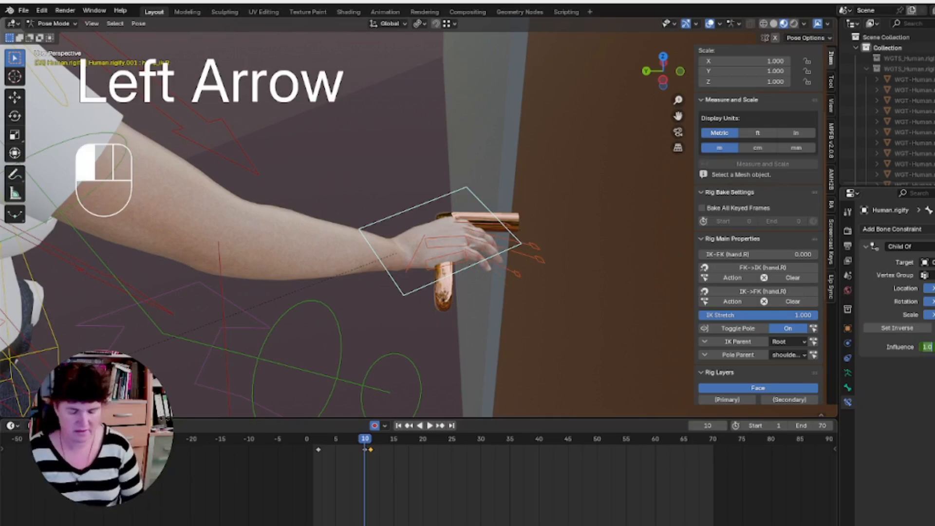
text(0)
key(Return)
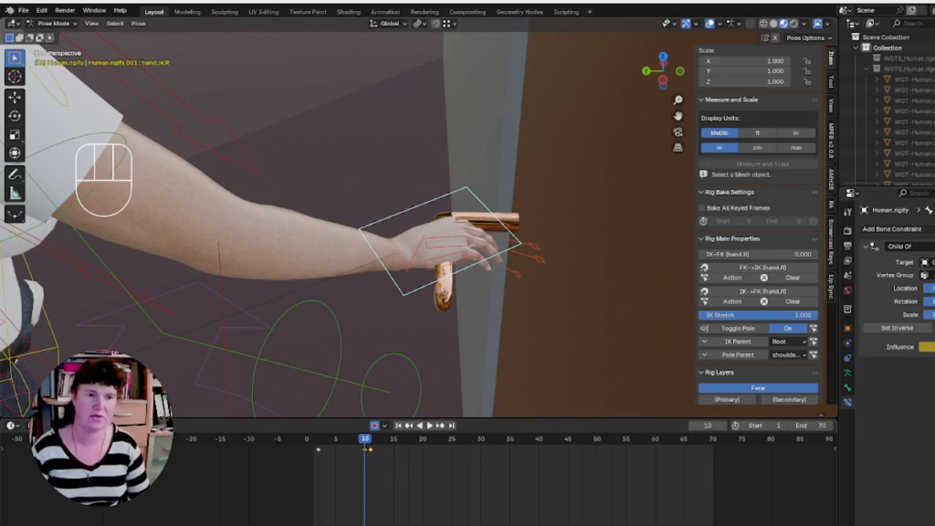
Step through the frames from 8 to 22 and back to 11, checking how the hand behaves with the keyframed influence.
key(Left)
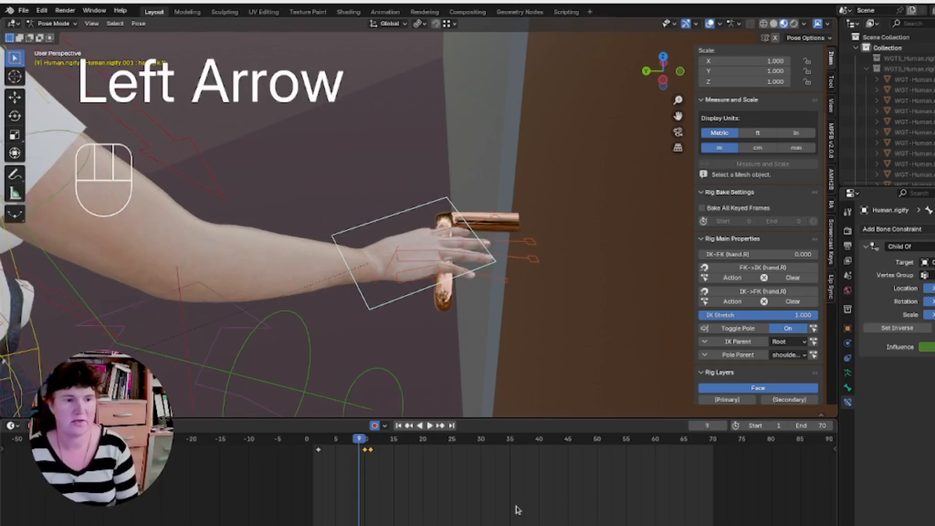
key(Left)
key(Right)
key(Right)
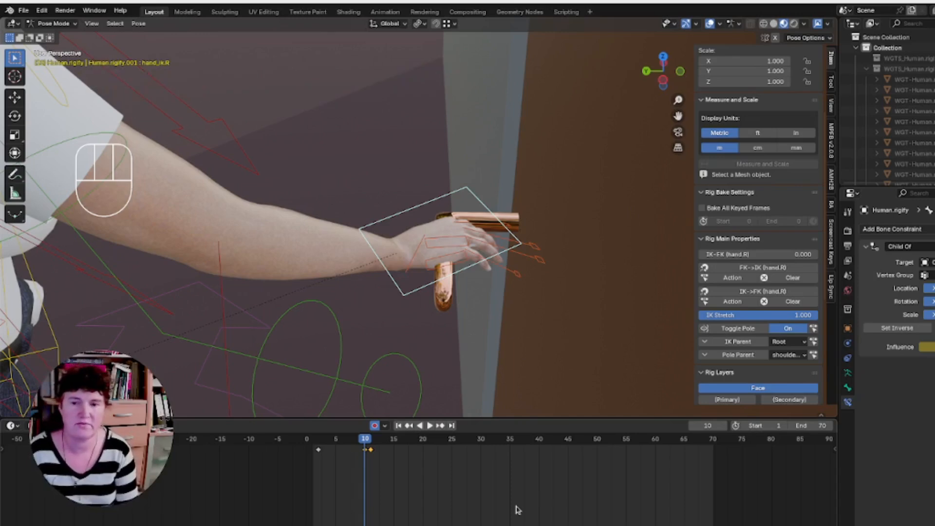
key(Right)
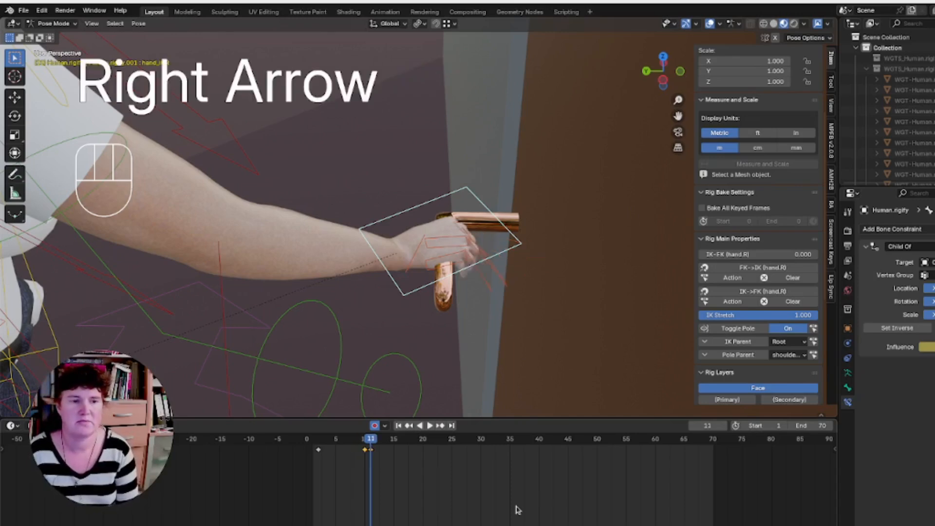
key(Right)
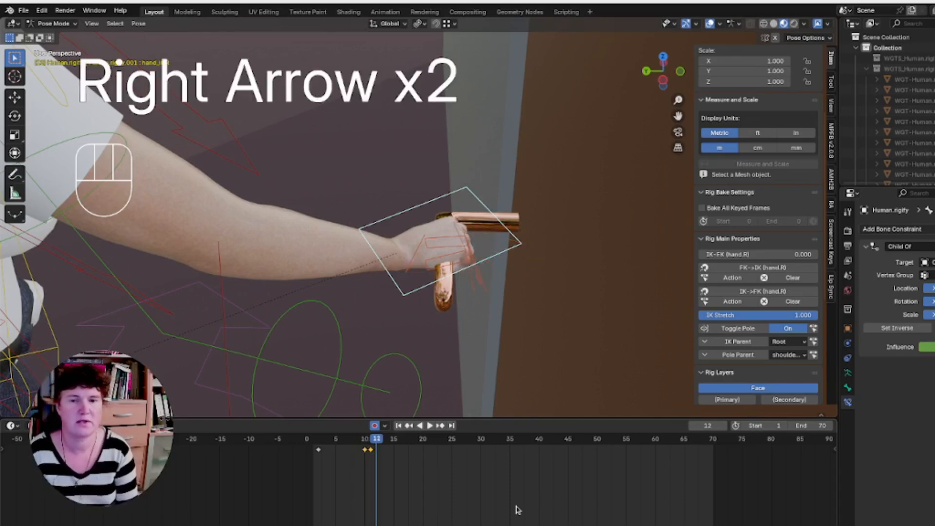
key(Right)
key(Right)
key(Right)
key(Right)
key(Right)
key(Right)
key(Right)
key(Right)
key(Right)
key(Right)
key(Left)
key(Left)
key(Left)
key(Left)
key(Left)
key(Left)
key(Left)
key(Left)
key(Left)
key(Left)
key(Left)
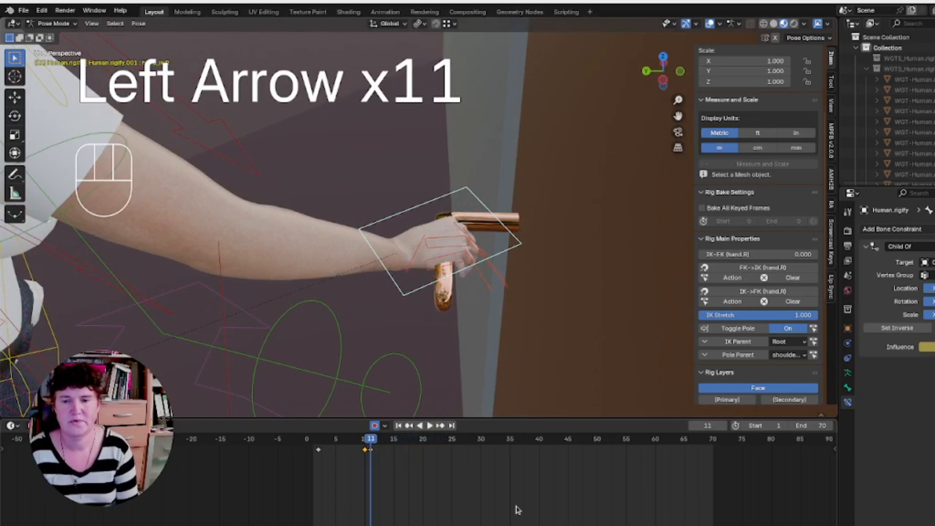
Play the animation from frame 2 with the whole character in view and inspect the arm against the opening door.
scroll(418, 285, down, 7)
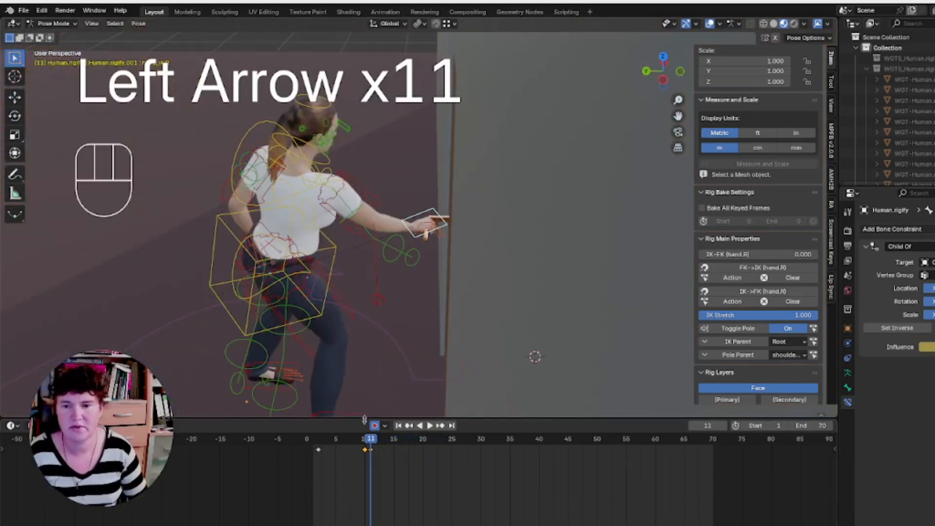
click(317, 440)
middle_drag(348, 324, 351, 307)
key(space)
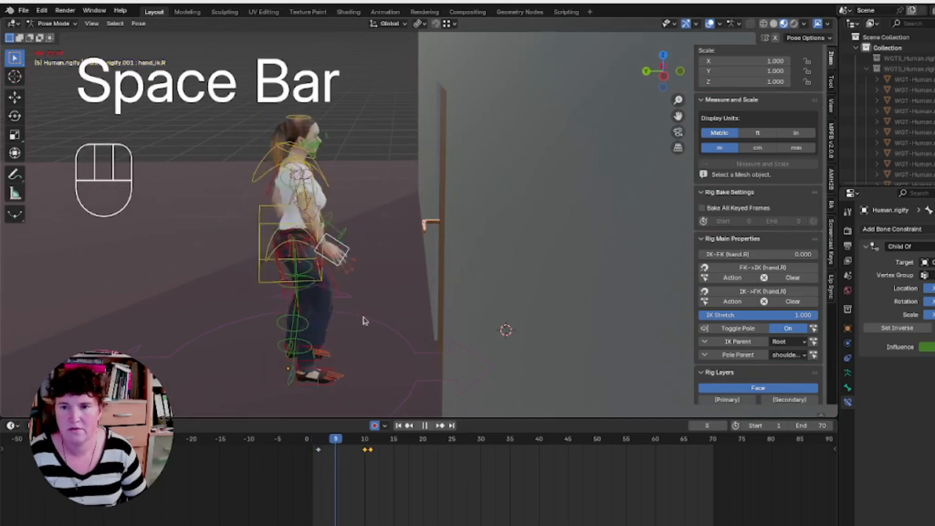
key(space)
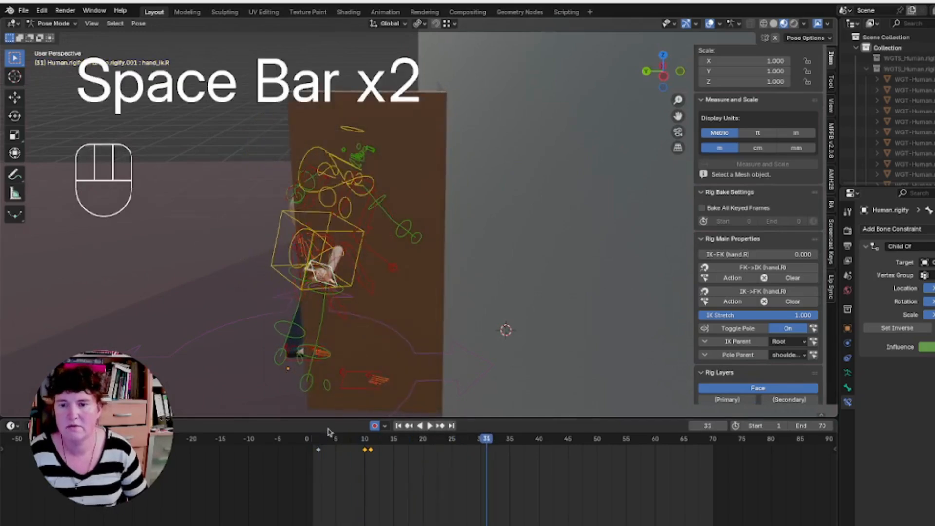
click(320, 445)
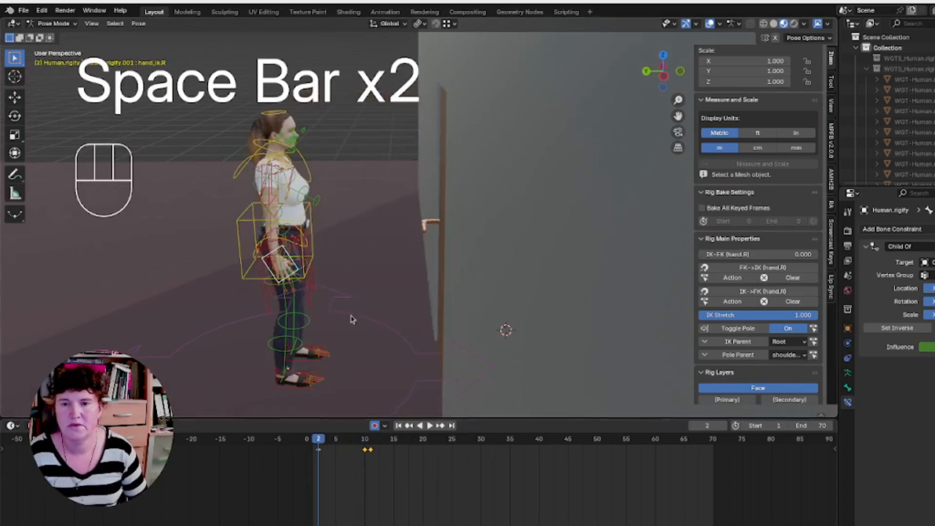
key(space)
key(space)
key(space)
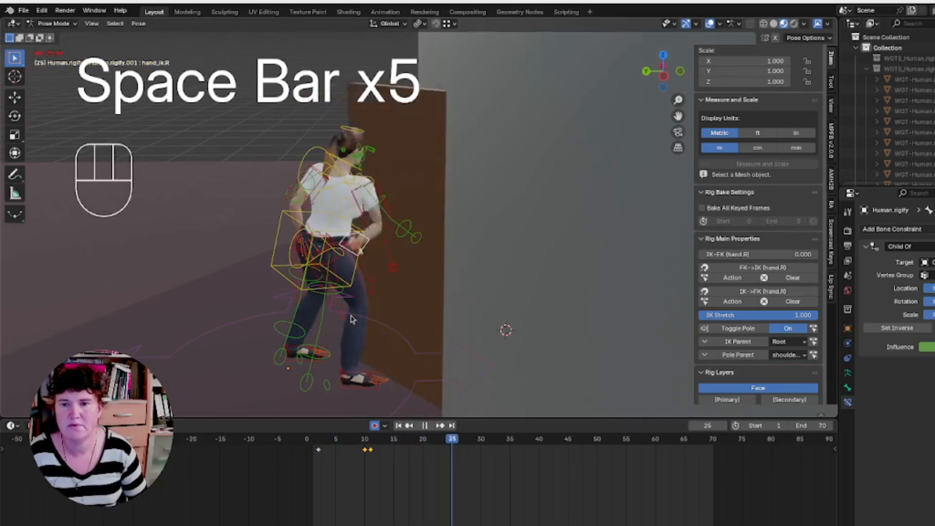
key(space)
middle_drag(345, 253, 506, 326)
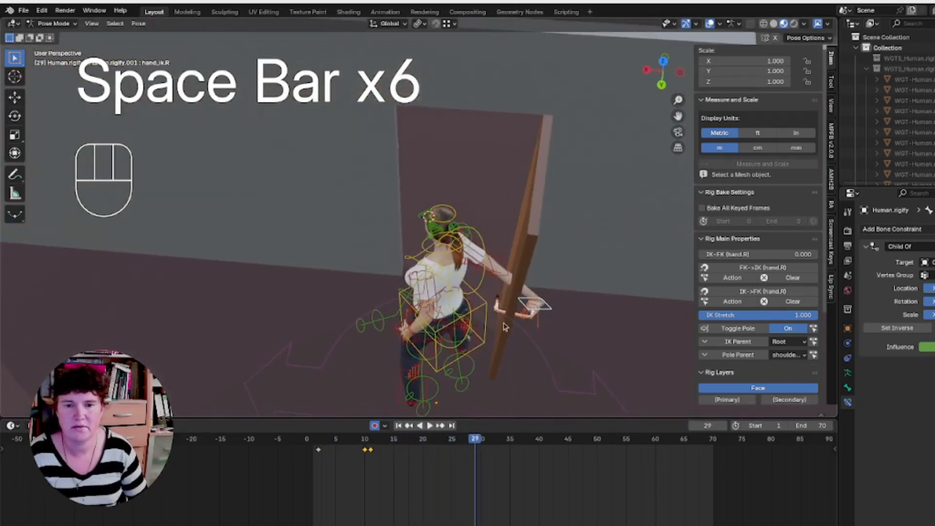
From the top view, step from frame 11 to 24 and examine the body and arm position relative to the opening door.
click(370, 444)
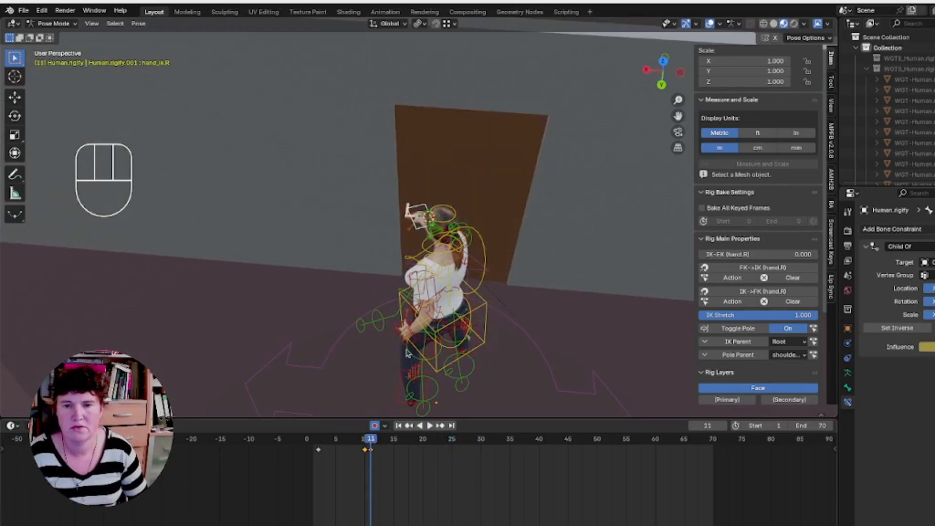
click(663, 60)
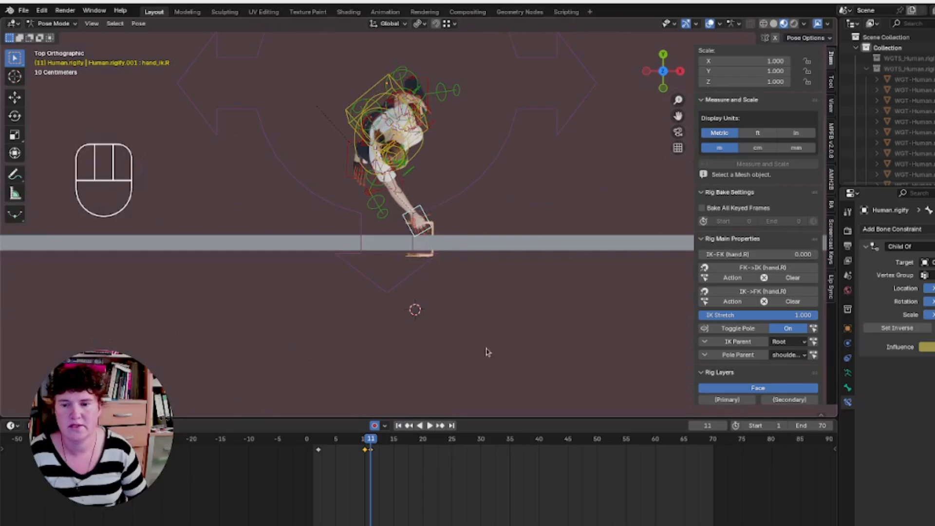
key(Right)
key(Right)
key(Right)
key(Right)
key(Right)
key(Right)
key(Right)
key(Right)
key(Right)
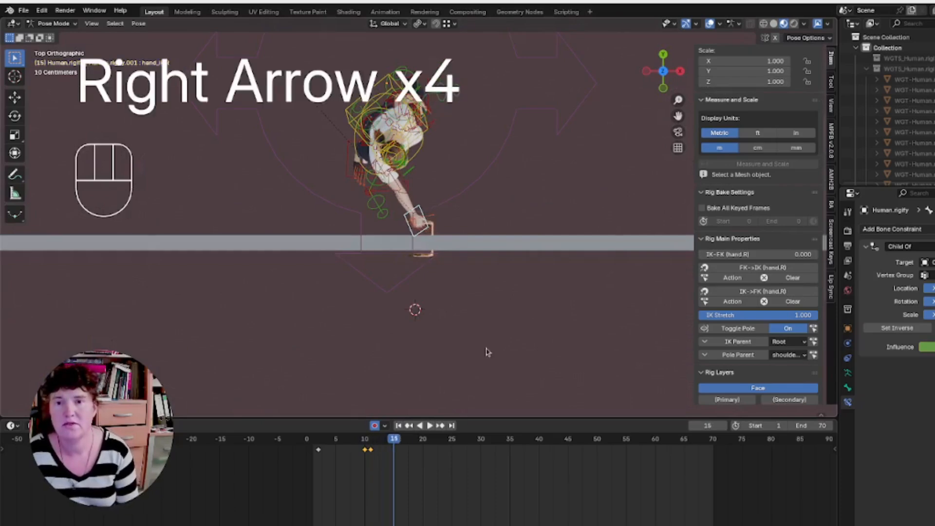
key(Right)
key(Right)
key(Right)
key(Right)
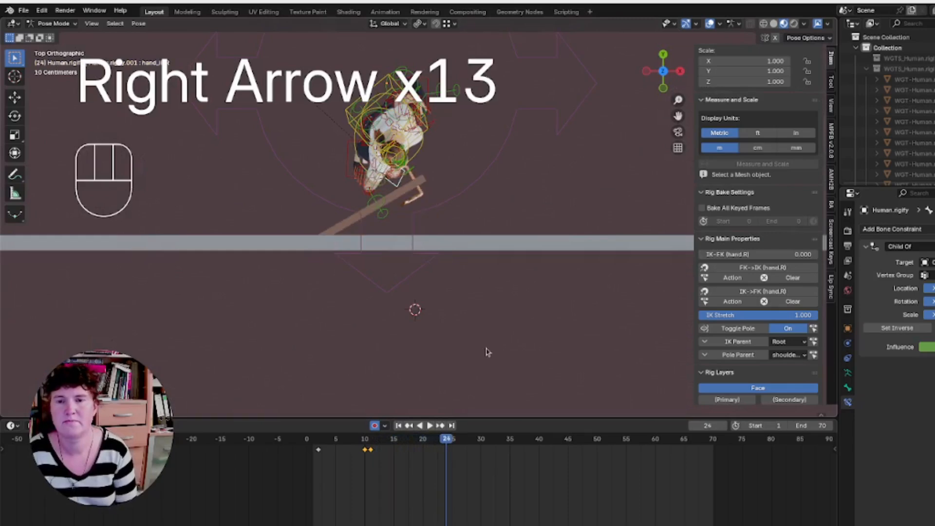
At frame 22, select the torso, chest, hips and shoulder controls together and open the keyframe insertion options for them.
key(Left)
key(Left)
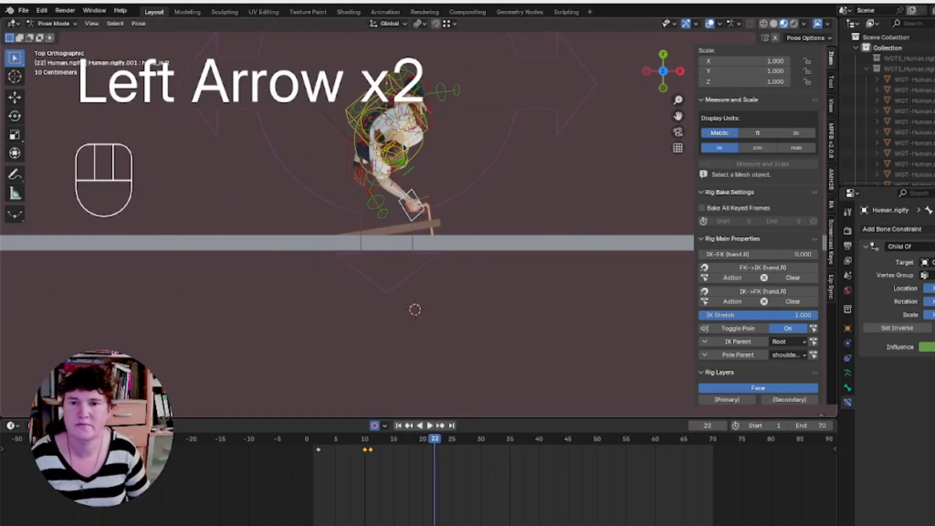
click(646, 72)
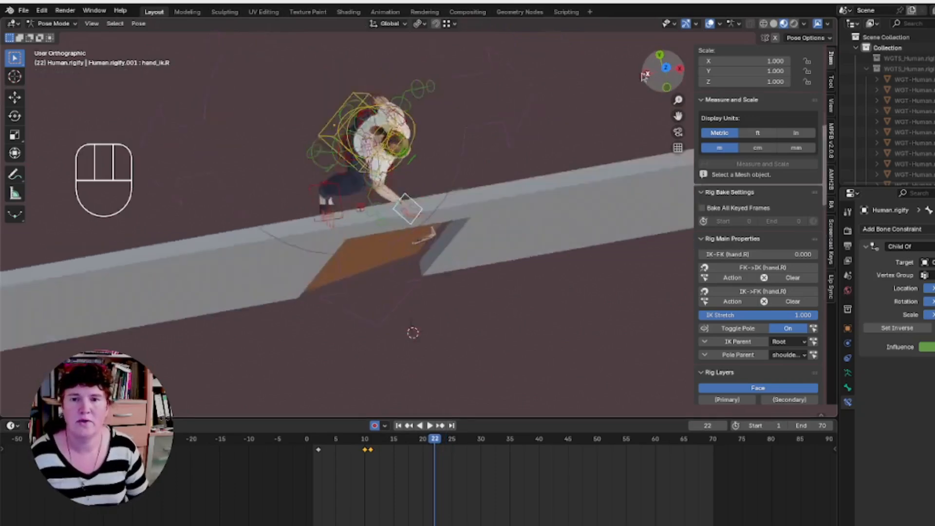
click(339, 249)
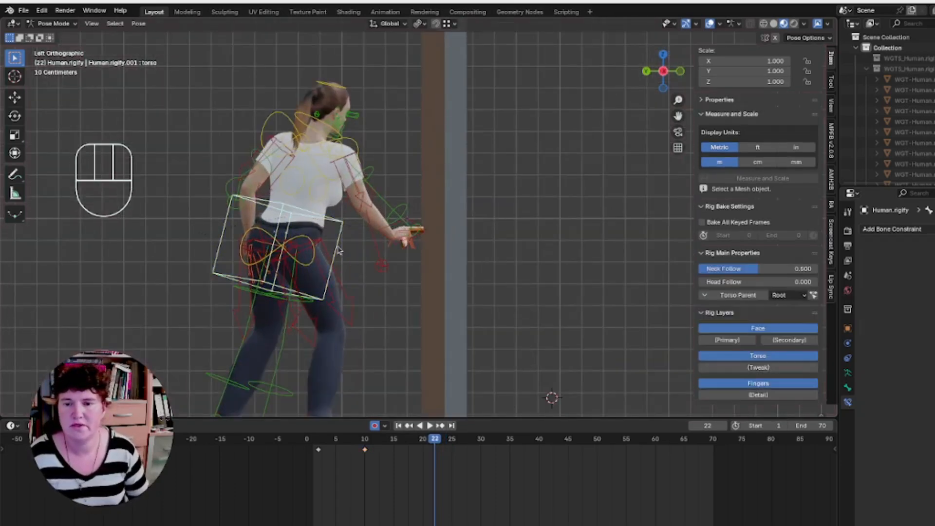
shift+click(280, 116)
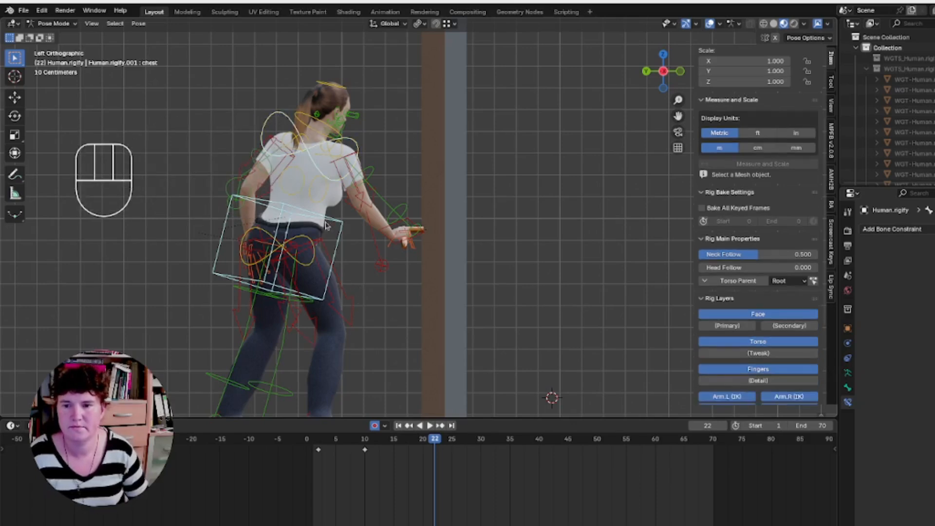
shift+click(303, 239)
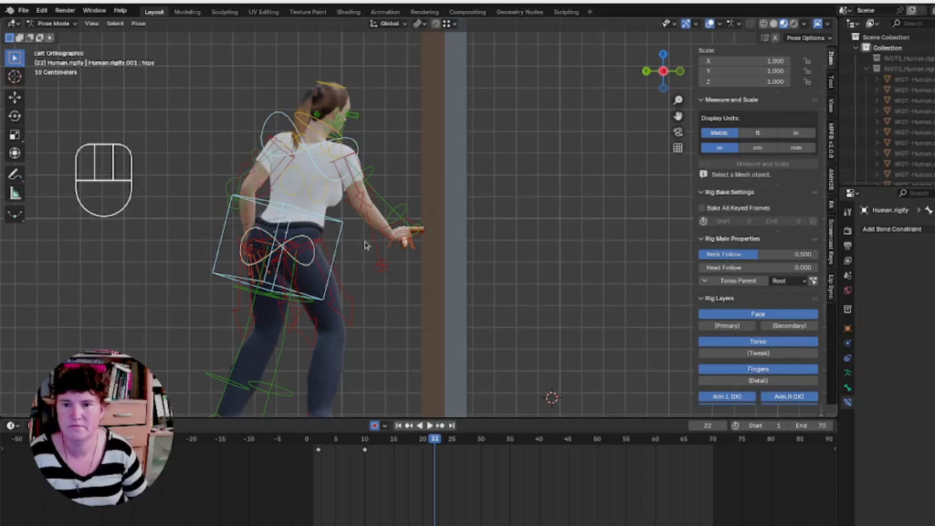
shift+click(340, 147)
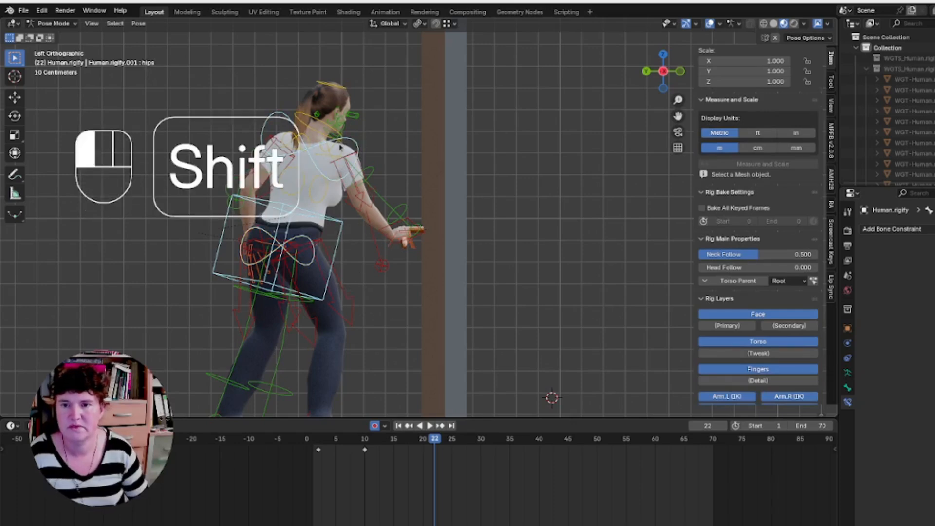
shift+click(293, 141)
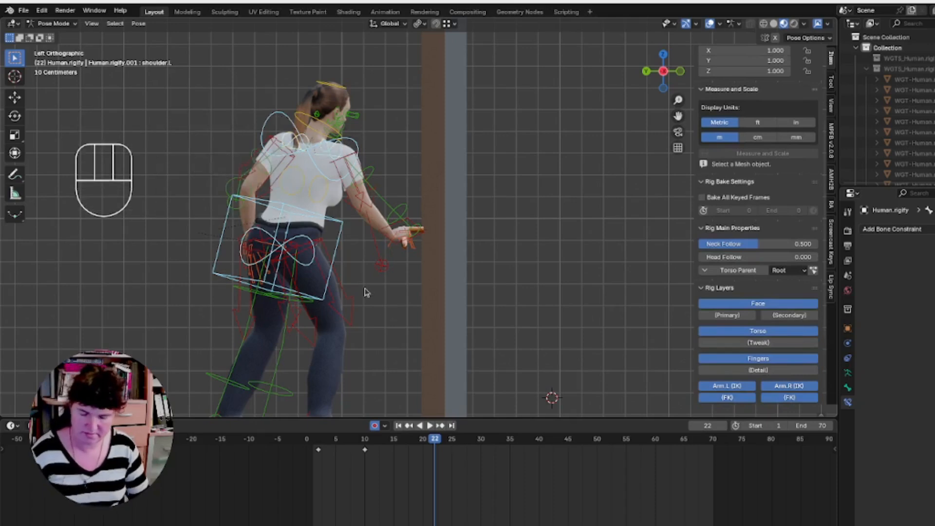
key(k)
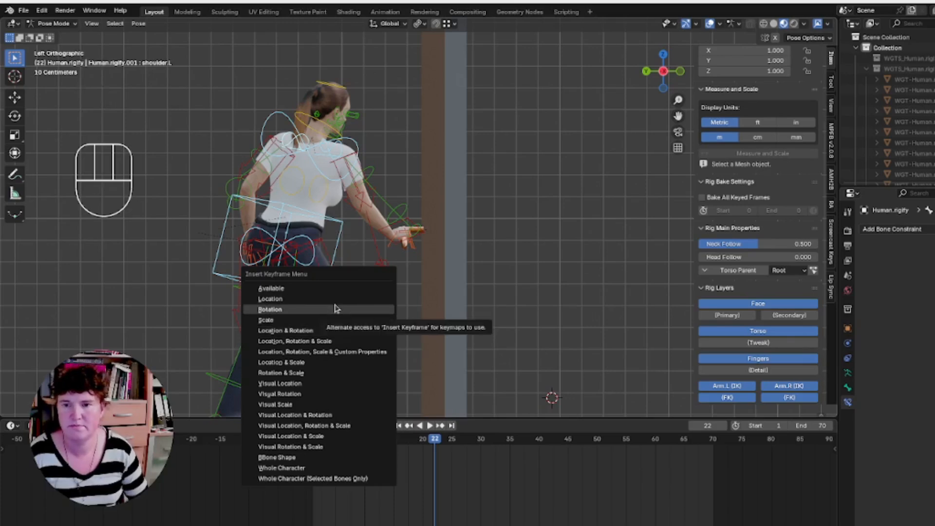
Keyframe location and rotation of the selected torso and shoulder controls at frame 22, and clear their rotation at frame 24.
click(335, 331)
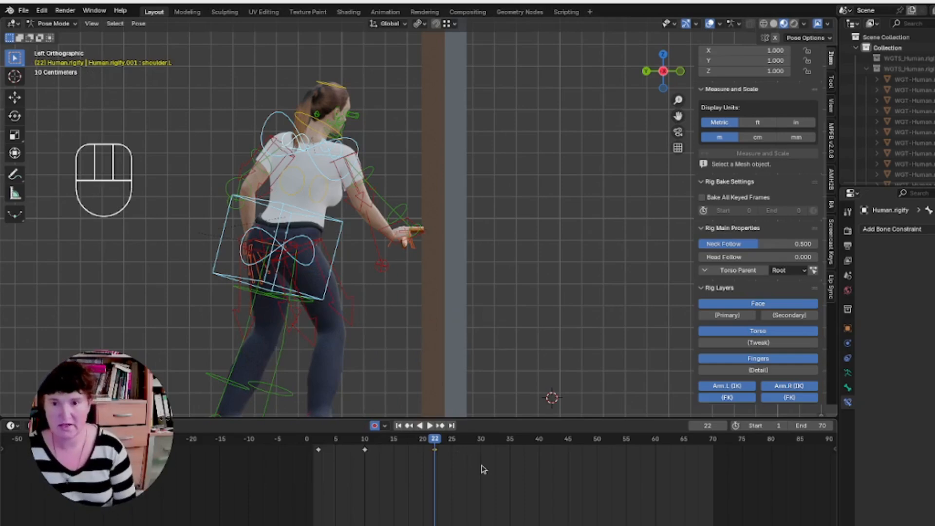
key(Right)
key(Right)
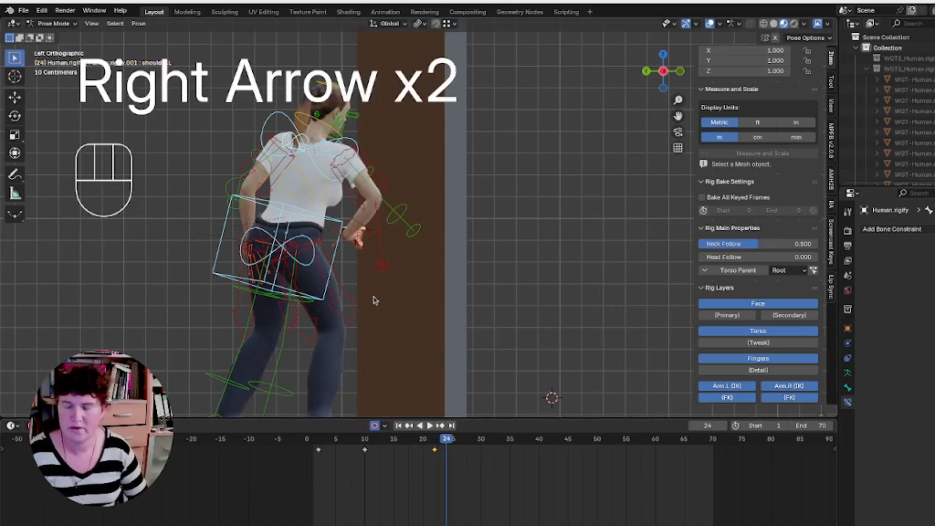
key(alt)
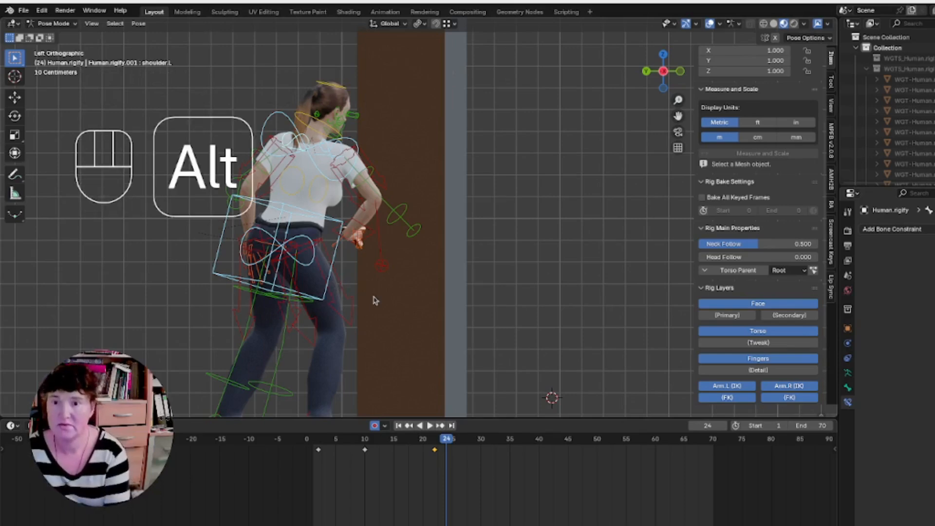
key(alt+r)
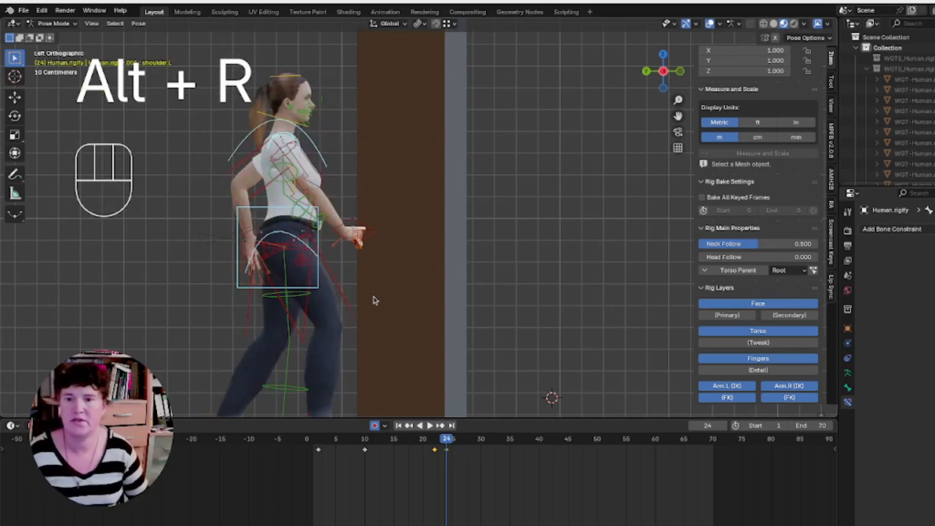
click(429, 441)
key(space)
key(space)
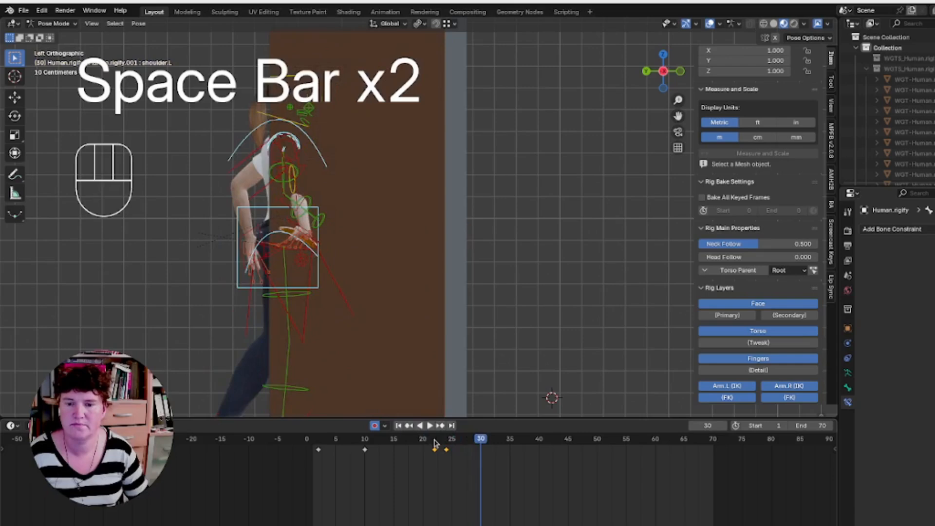
At frame 24, move the torso control about 0.18 m back from the door and slightly upward.
click(434, 443)
click(446, 442)
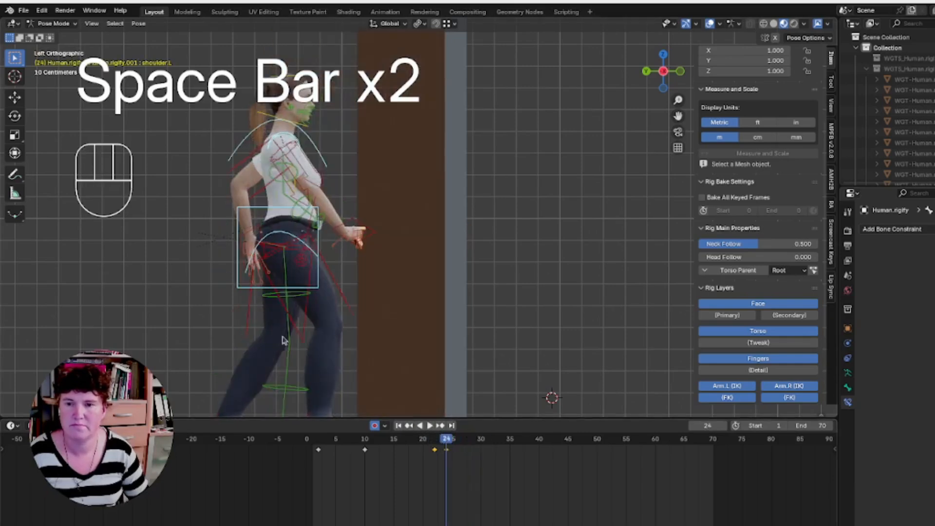
click(320, 250)
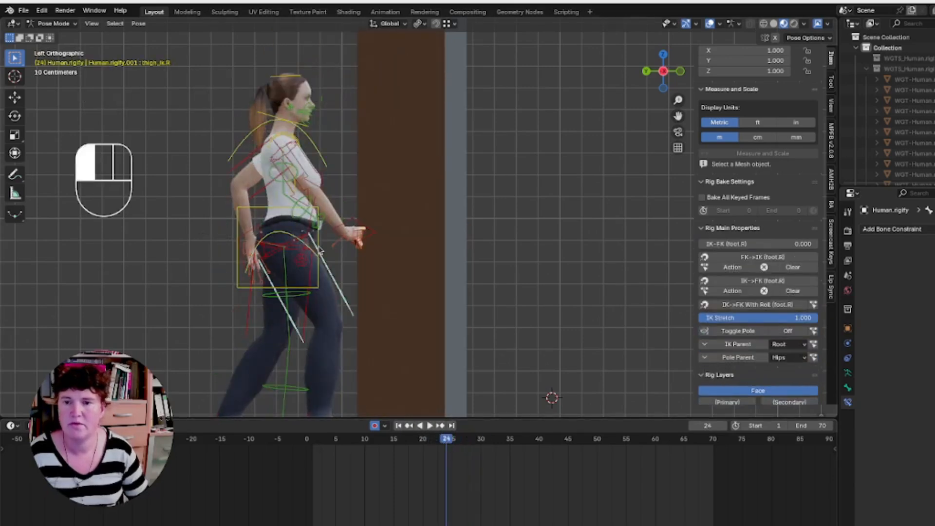
click(320, 250)
scroll(322, 251, down, 1)
key(g)
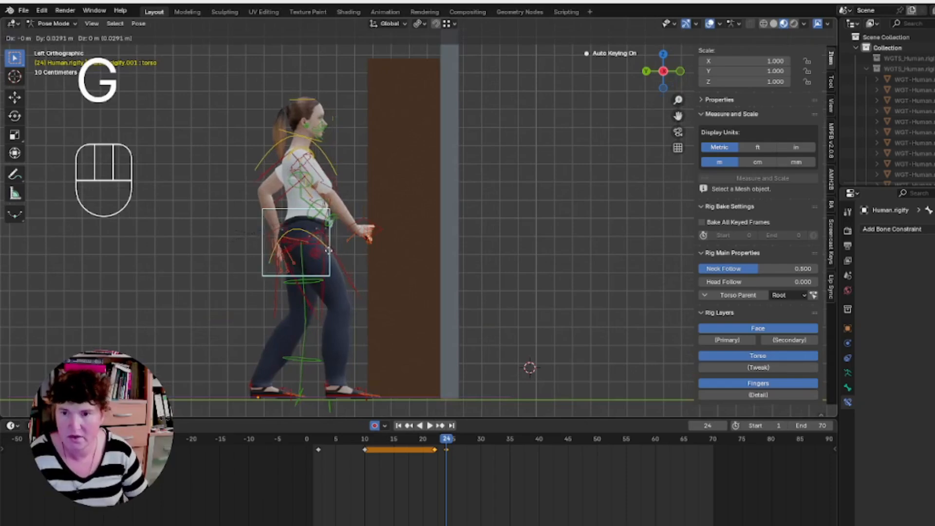
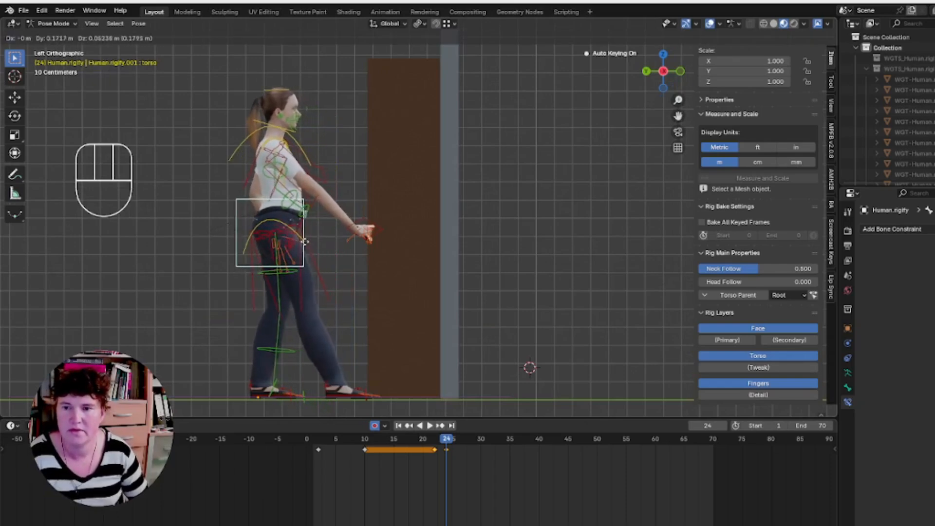
click(303, 242)
Move the right foot IK control back about 0.42 m along Y to stand beside the other foot at frame 24.
click(354, 396)
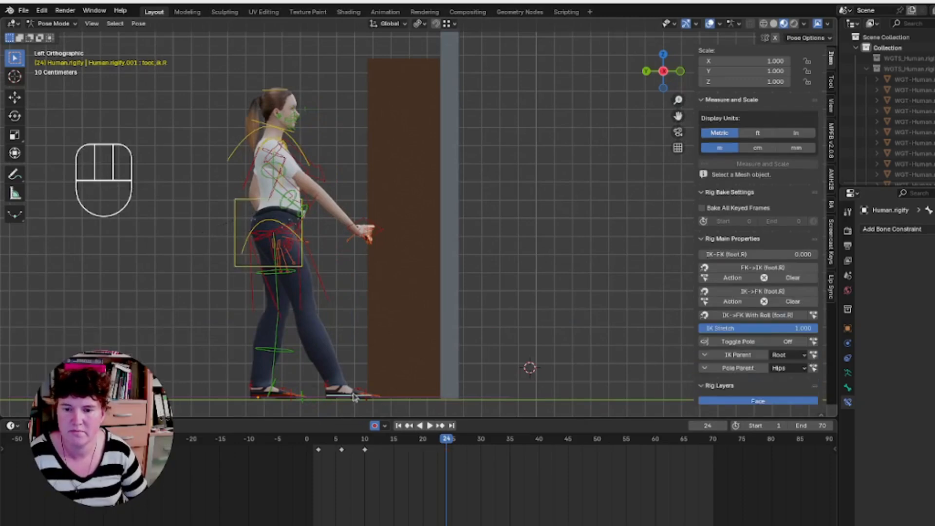
key(g)
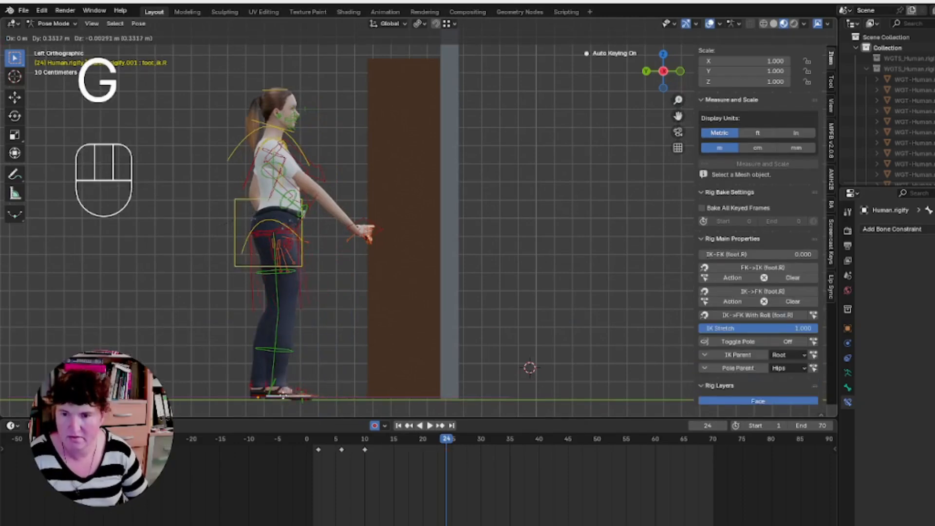
click(279, 399)
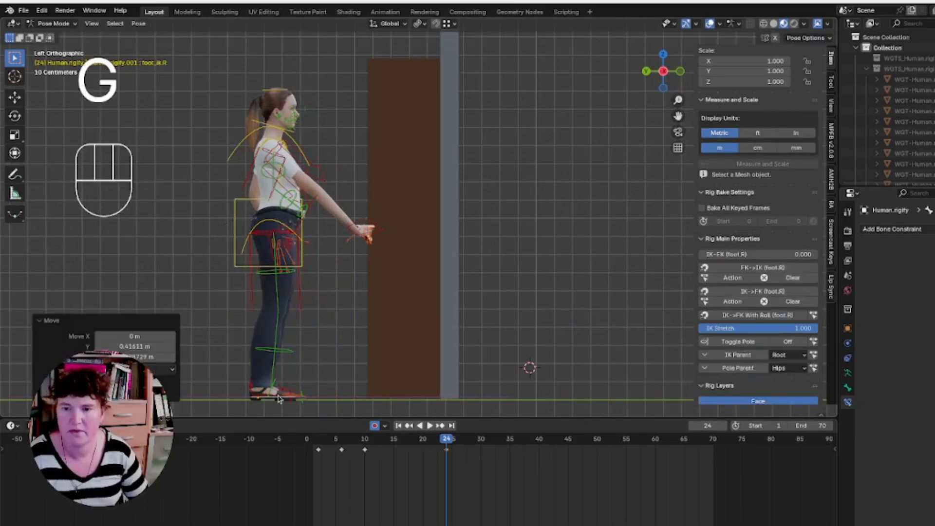
Duplicate the right foot's frame 10 keyframe to frame 20 and review the resulting backward step.
click(375, 452)
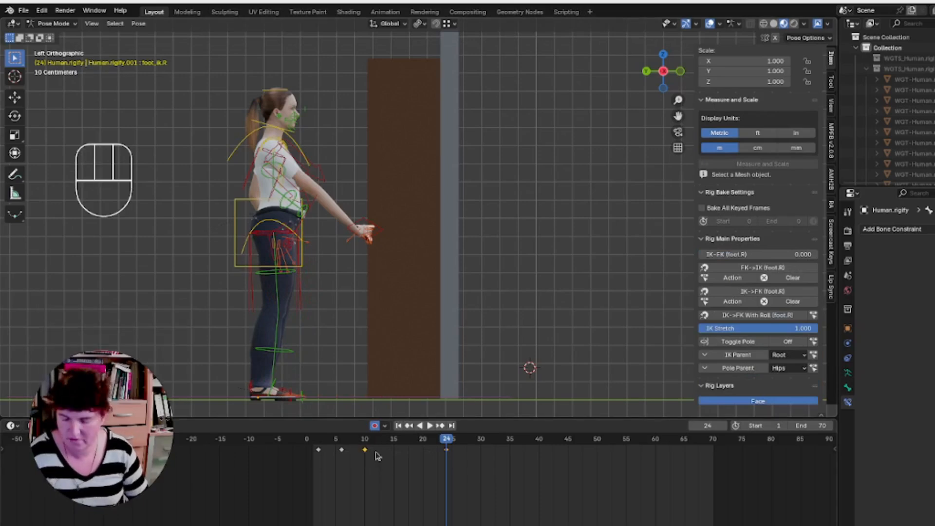
key(shift+d)
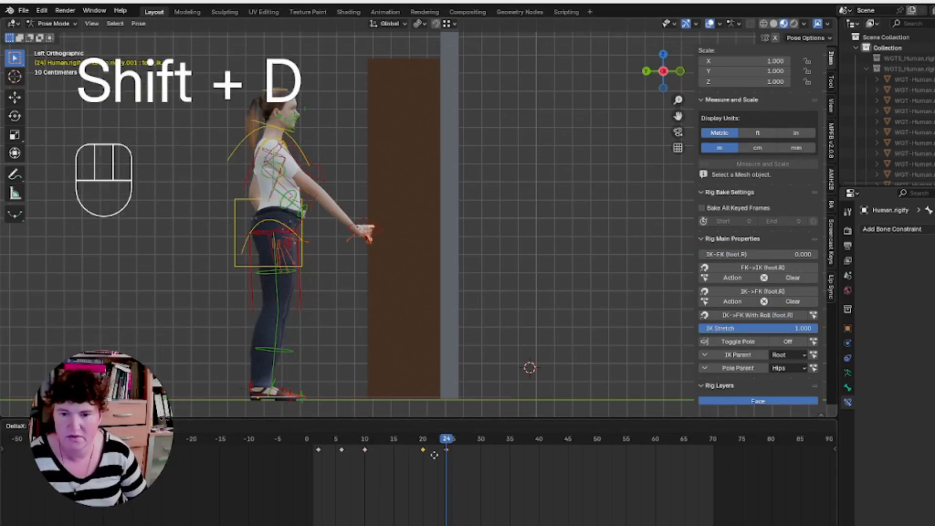
click(434, 455)
key(Down)
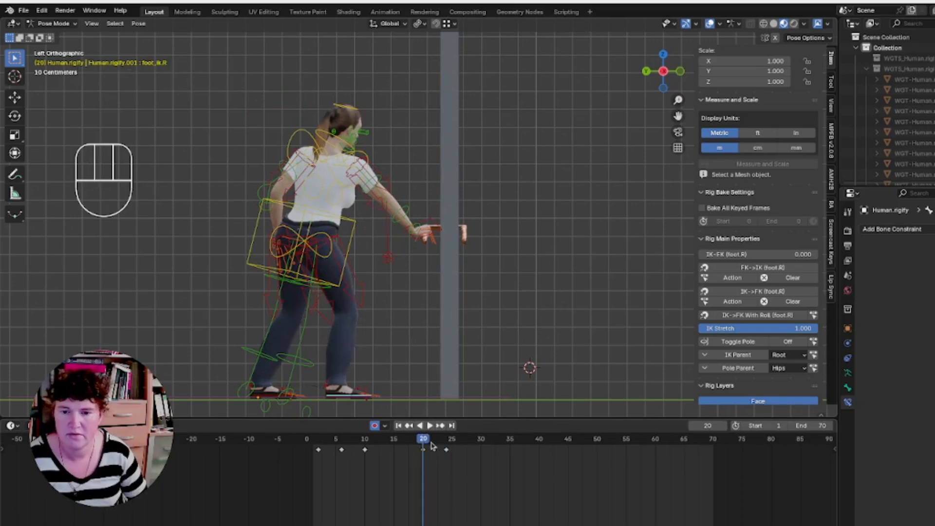
key(space)
key(space)
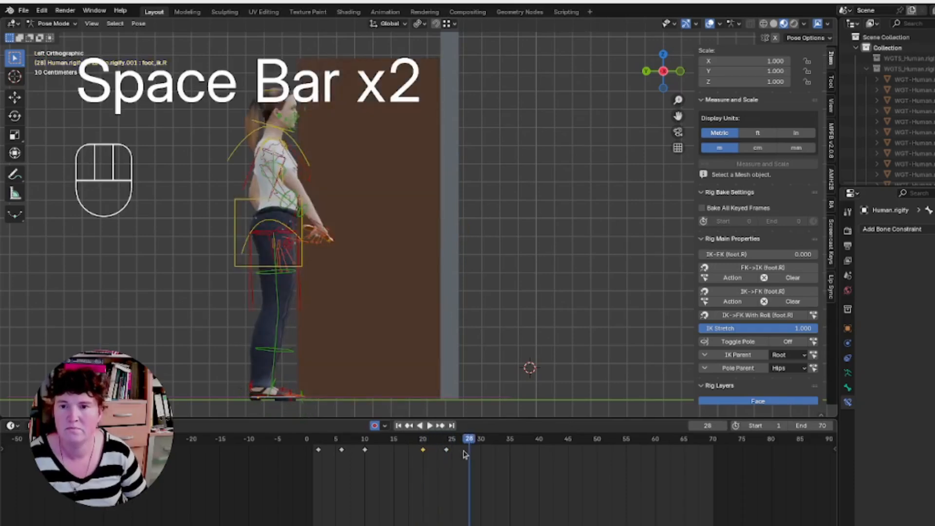
middle_drag(415, 281, 443, 268)
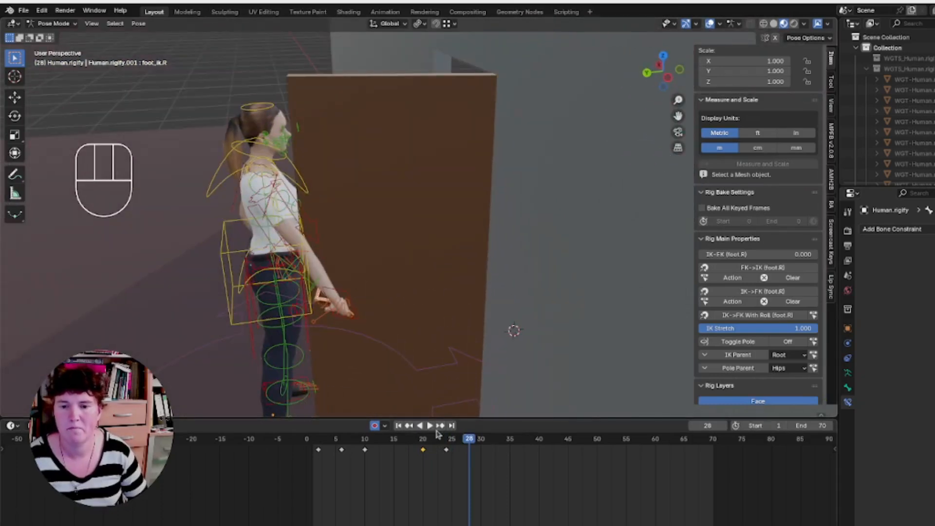
click(446, 441)
middle_drag(475, 372, 458, 350)
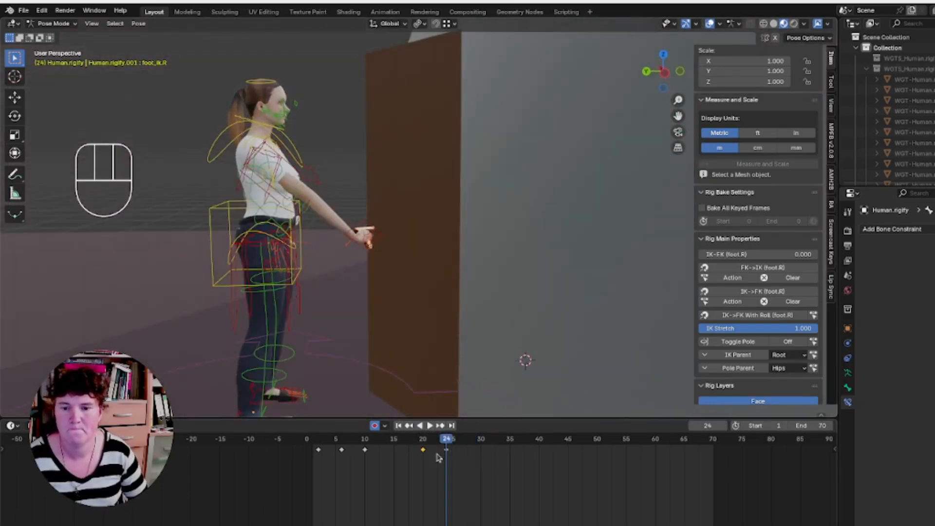
click(424, 440)
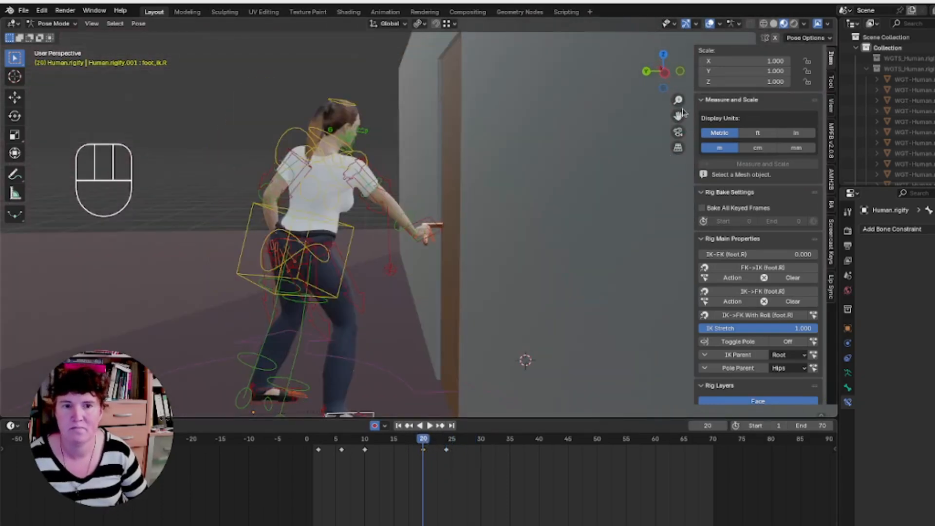
At frame 22, raise the right foot IK control slightly along the Z axis in the left side view.
click(664, 73)
shift+middle_drag(387, 380, 424, 293)
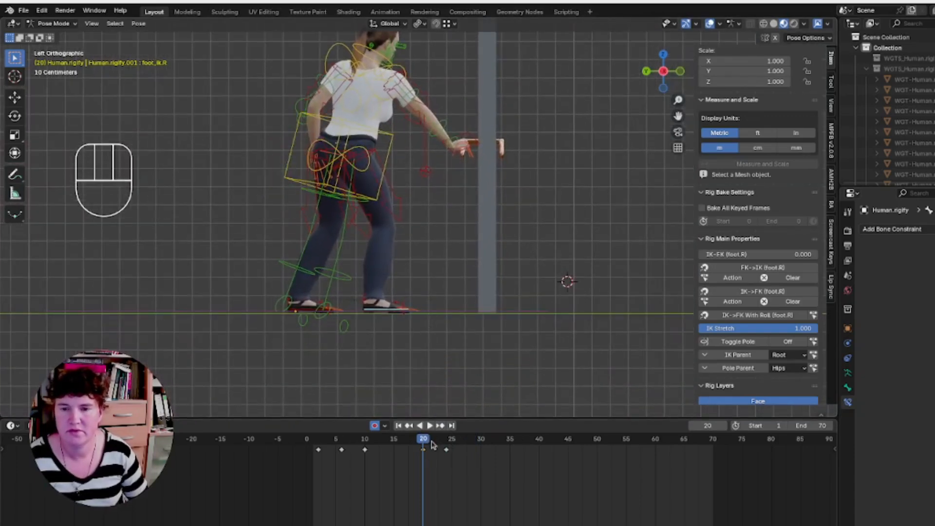
click(435, 440)
key(g)
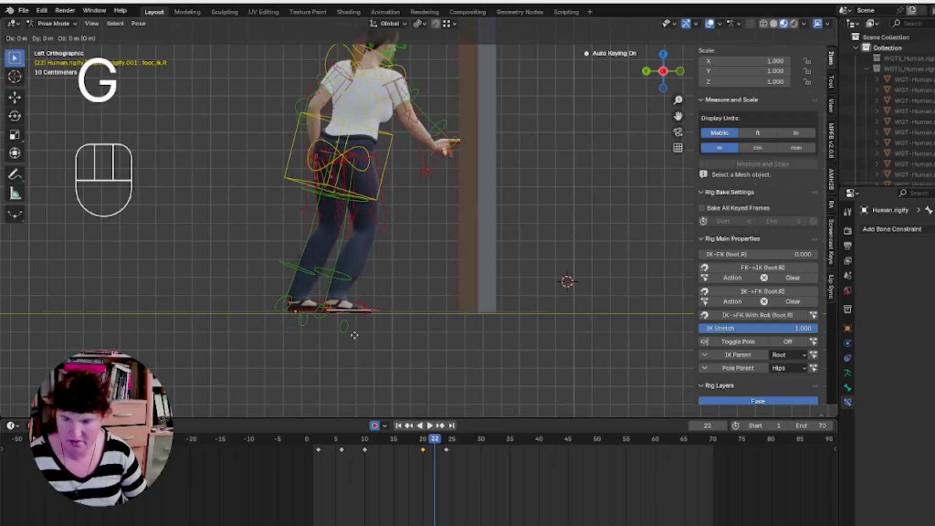
key(z)
click(351, 328)
Go through frames 20 to 26 one by one to examine the backward step and the door movement.
click(422, 439)
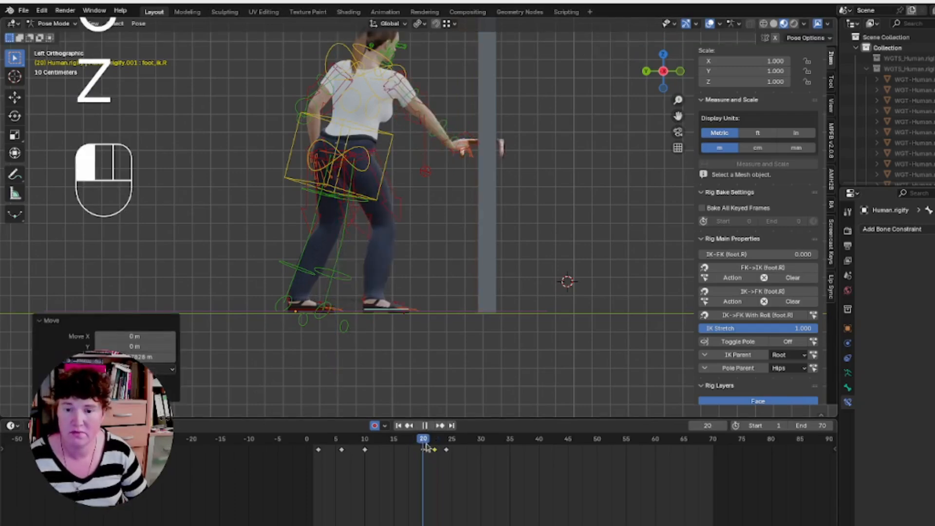
key(Right)
key(Right)
key(Right)
key(Right)
key(Right)
key(Right)
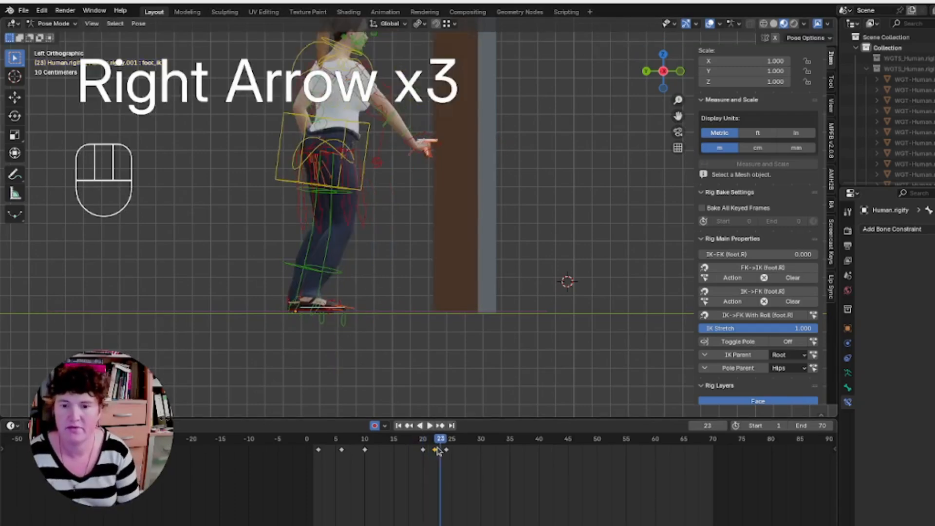
At frame 26, in top view, rotate the right hand IK control about 50.7° and move it about 0.077 m onto the door handle.
click(663, 54)
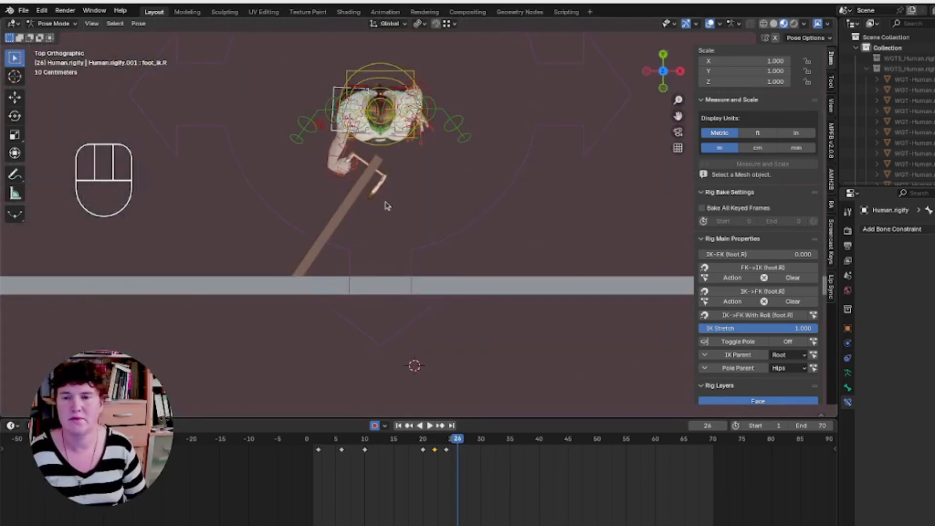
scroll(387, 205, up, 4)
shift+middle_drag(419, 183, 562, 370)
scroll(434, 334, up, 2)
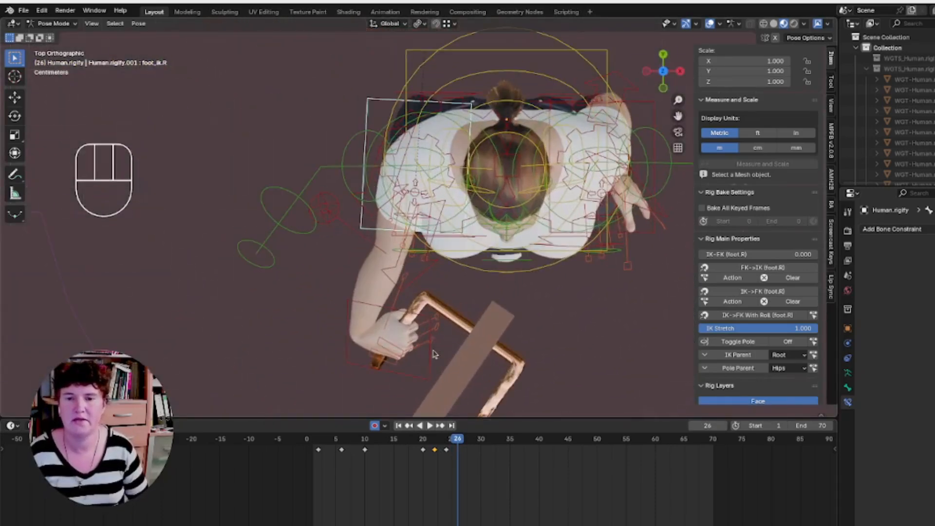
shift+middle_drag(435, 354, 408, 279)
click(408, 305)
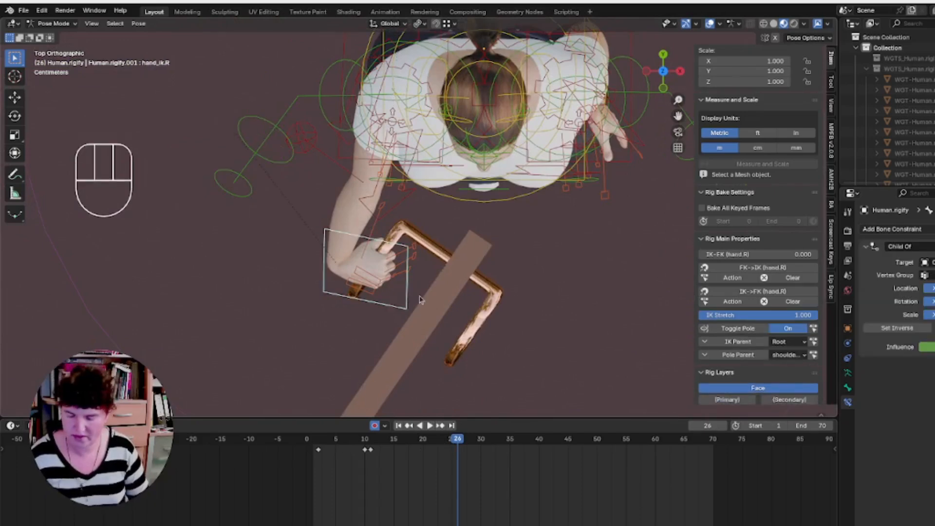
key(r)
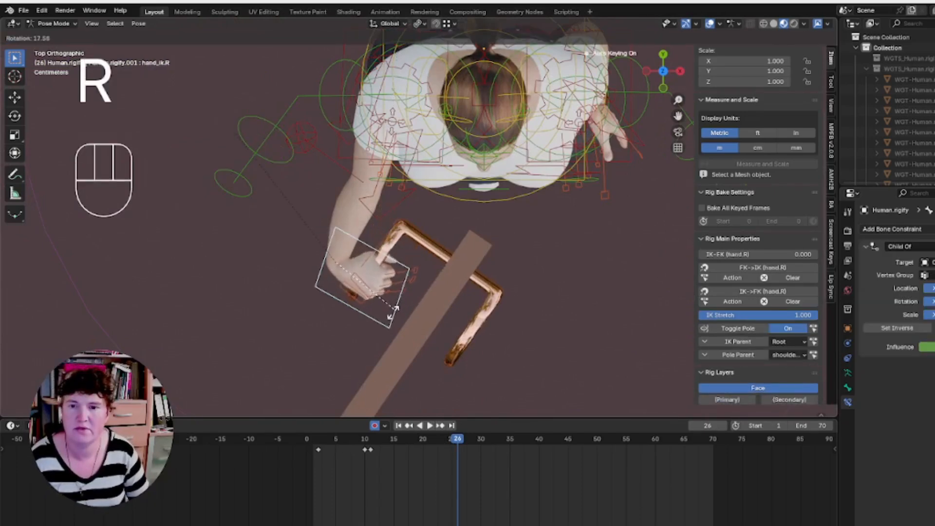
click(359, 335)
key(g)
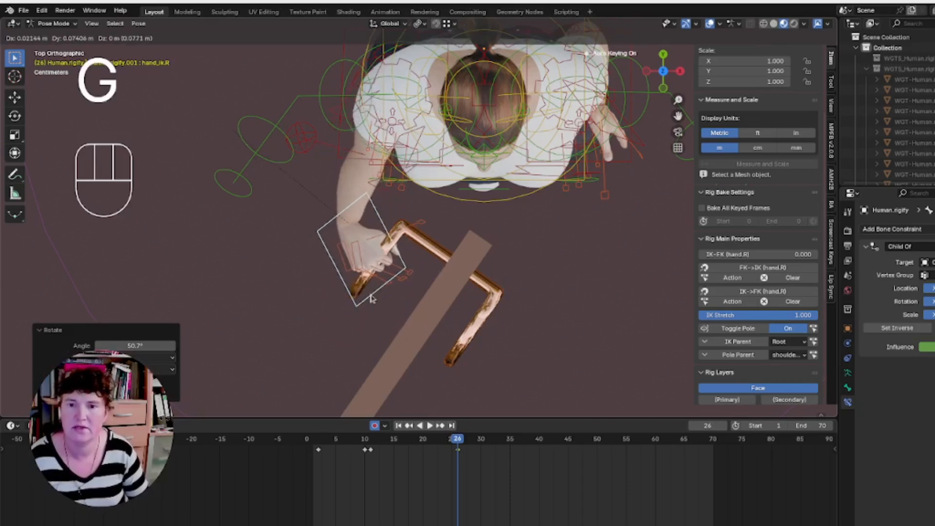
click(371, 298)
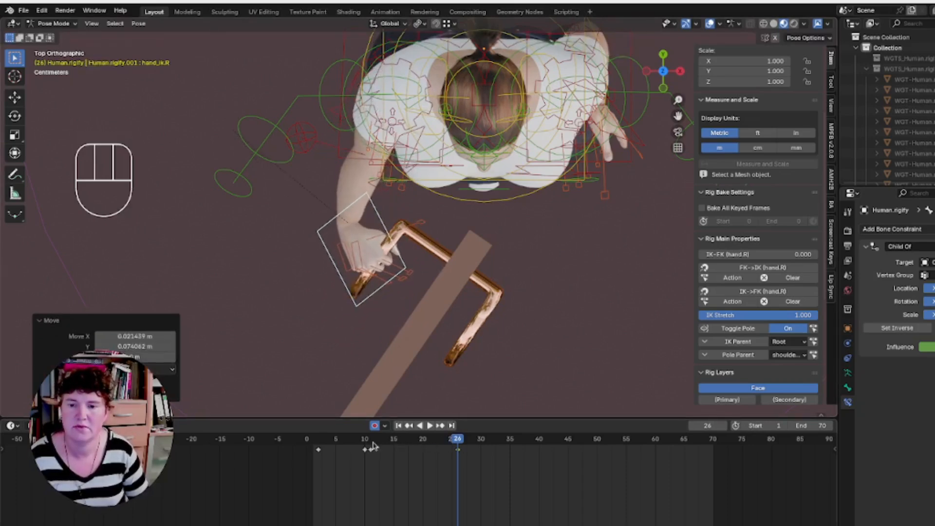
Duplicate the right hand's frame 11 keyframe to frame 16.
click(371, 447)
shift+middle_drag(432, 317, 455, 230)
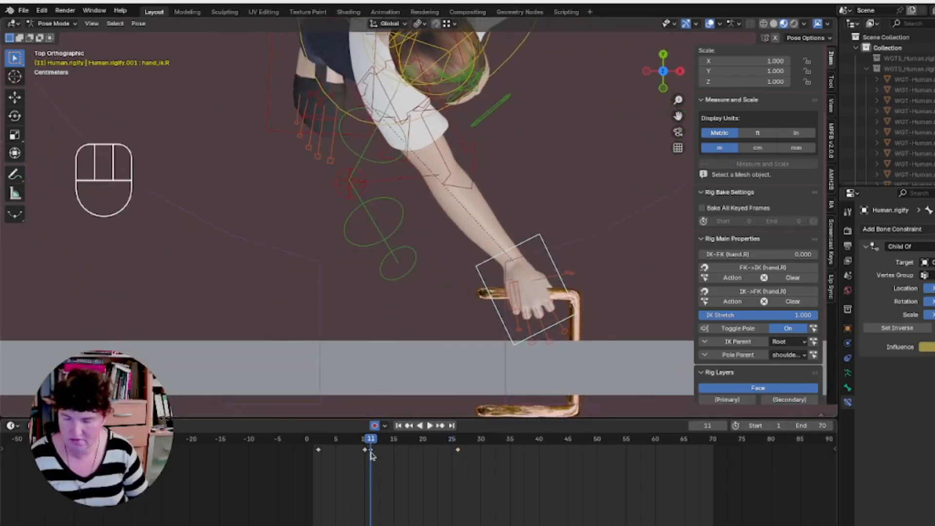
key(shift+d)
click(400, 449)
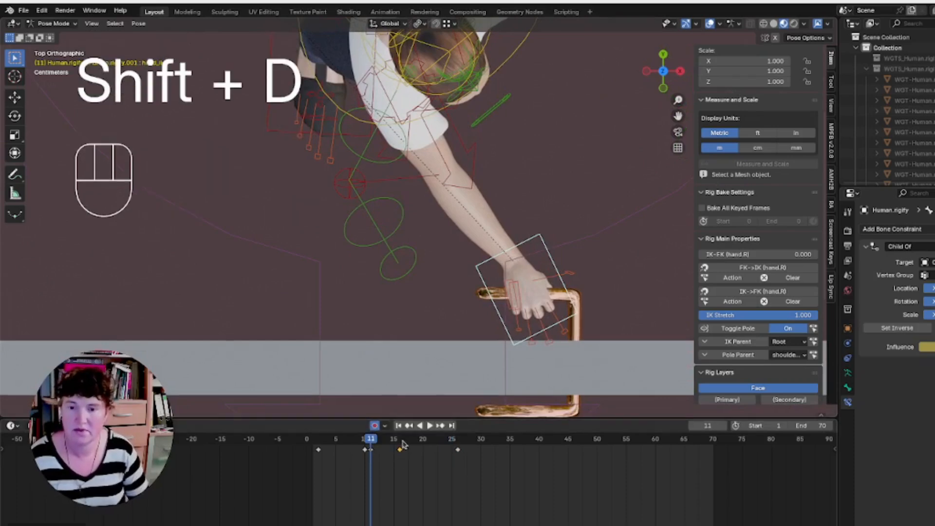
click(400, 441)
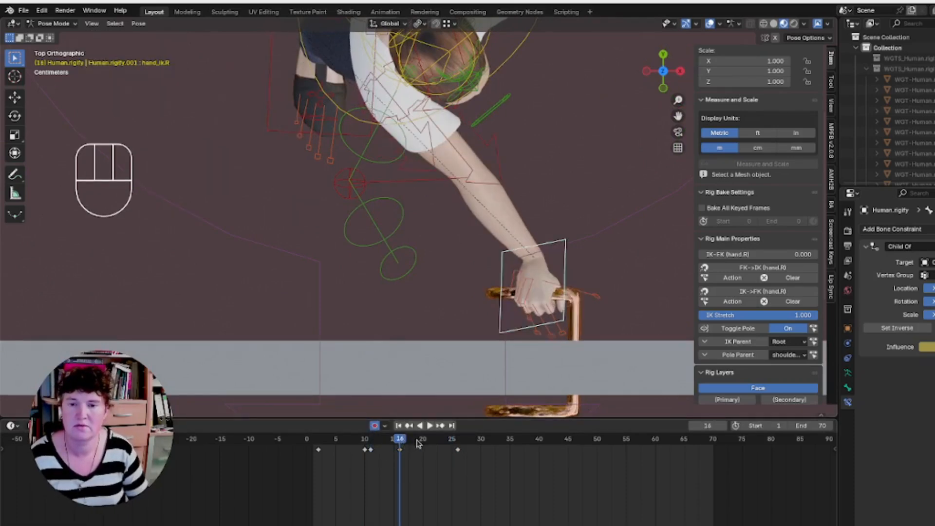
Check the hand's grip between frames 16 and 21, and move the duplicated hand keyframe to frame 21.
click(418, 441)
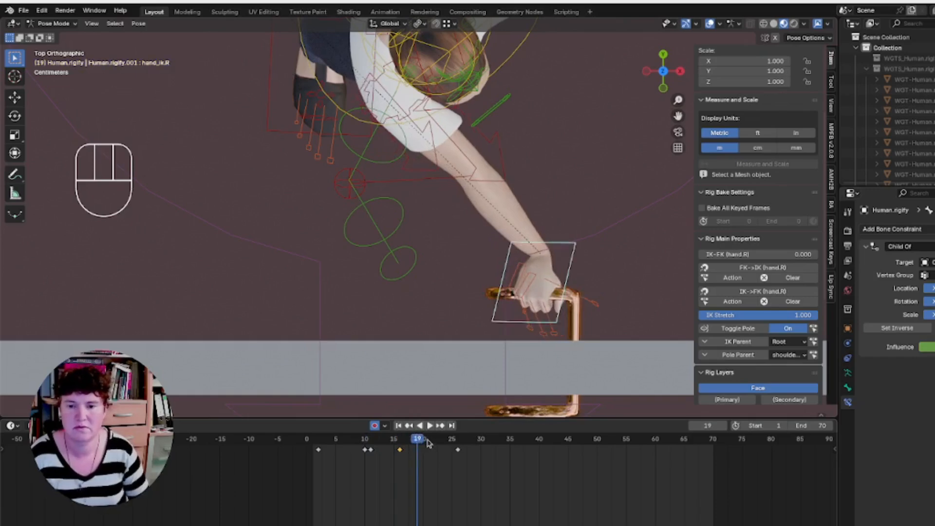
click(429, 442)
click(399, 449)
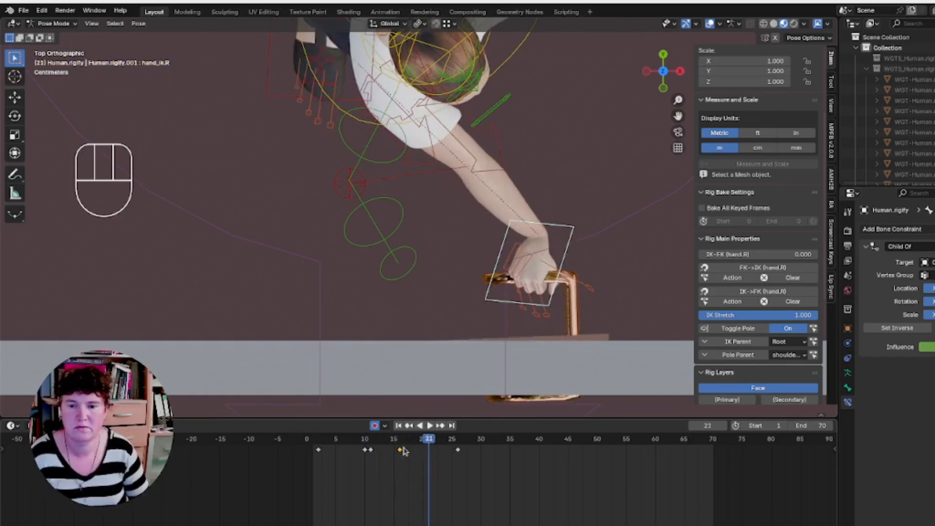
key(g)
click(429, 449)
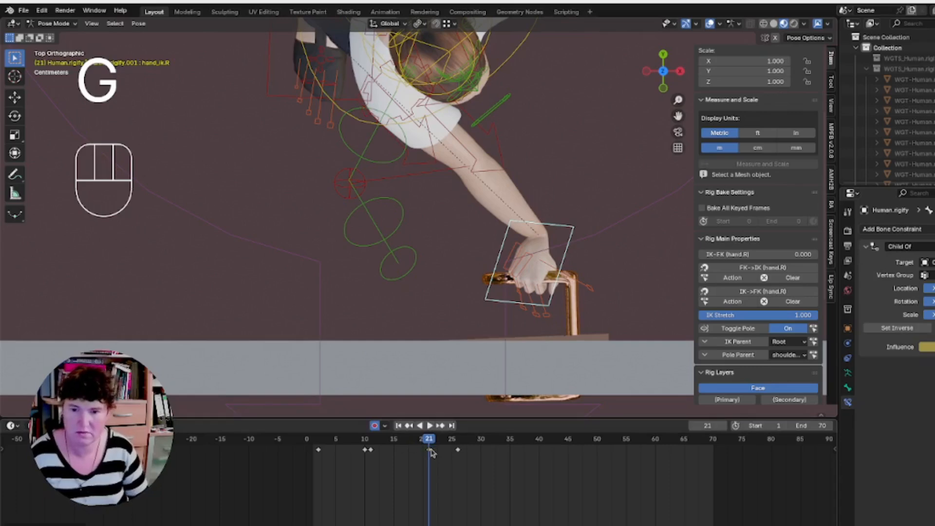
At frame 21, rotate the right hand IK control about -26° and move it about 0.038 m onto the door handle; preview from frame 11.
key(r)
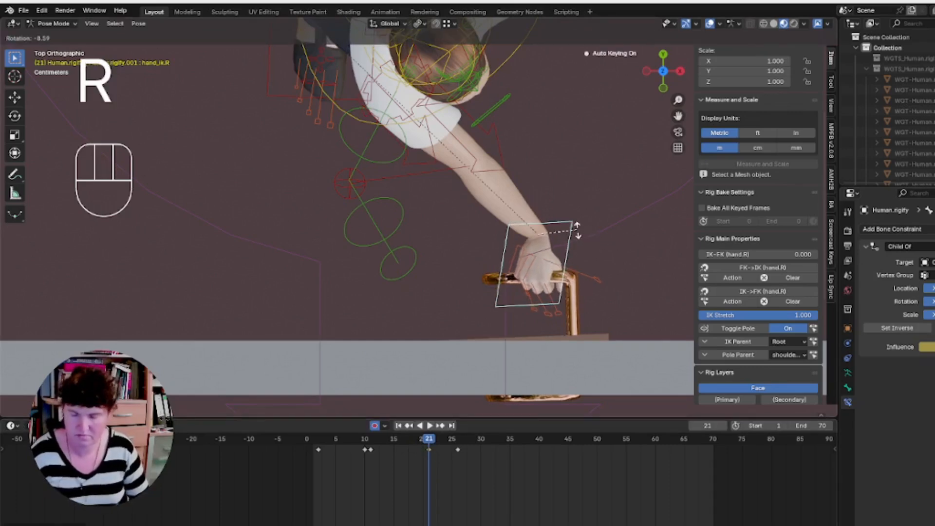
click(561, 225)
key(g)
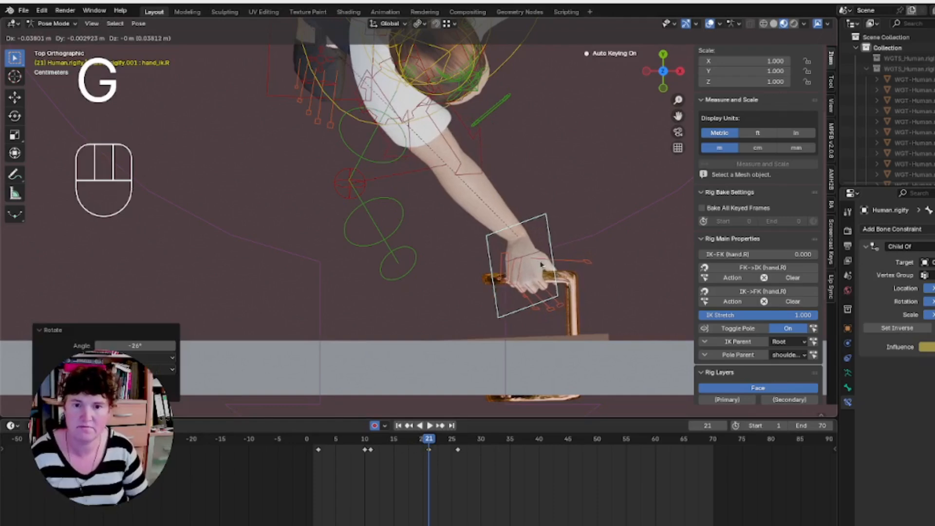
click(541, 260)
click(370, 441)
key(space)
key(space)
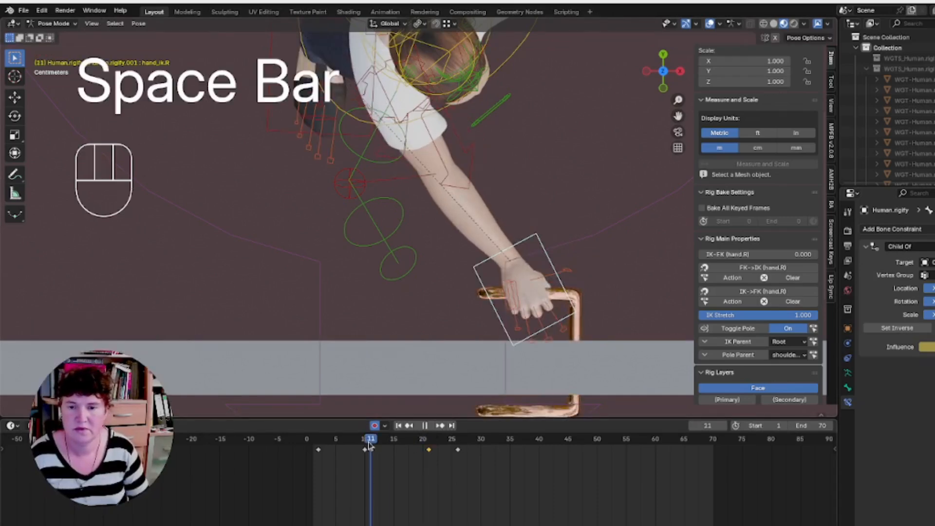
Refine the right hand's grip at frame 21 by rotating its IK control about -7.62° and moving it onto the handle.
click(430, 447)
key(r)
click(543, 235)
key(g)
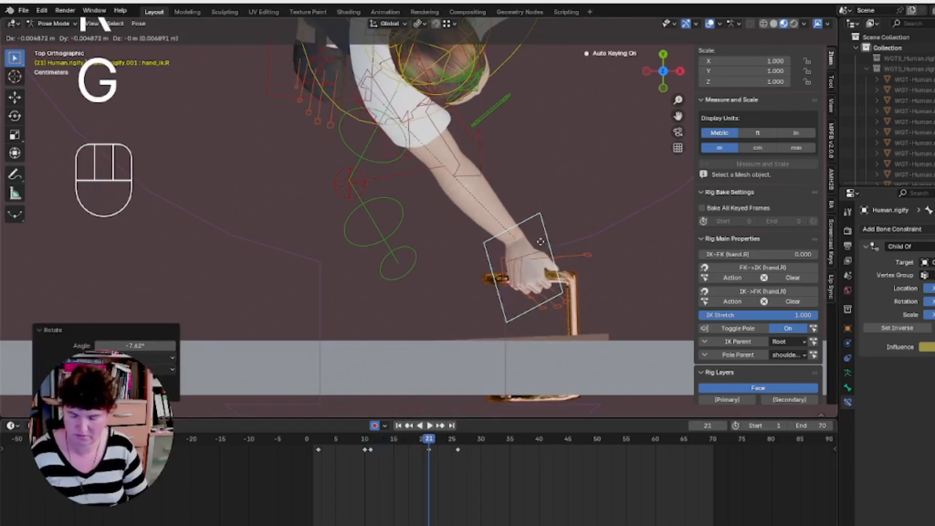
click(535, 266)
Duplicate the right hand's frame 10 keyframe onto frame 21 and go to frame 21.
click(370, 447)
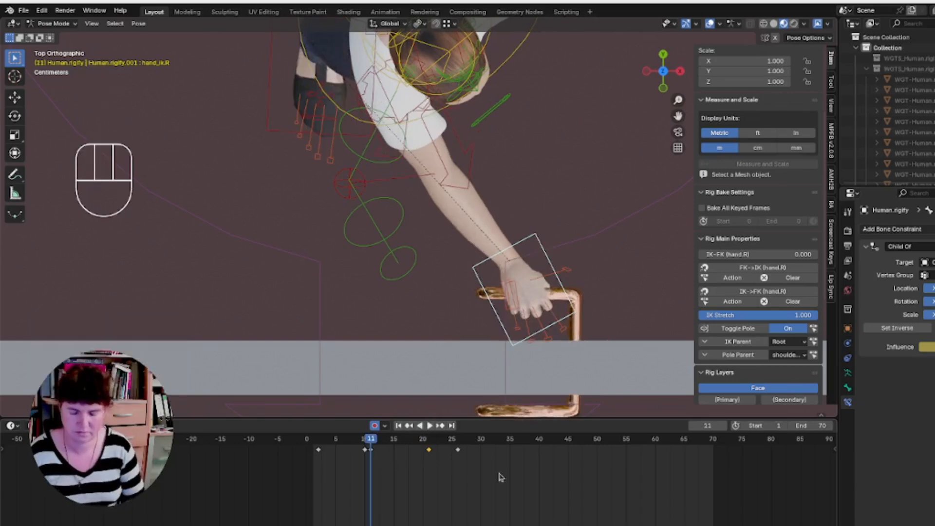
click(365, 450)
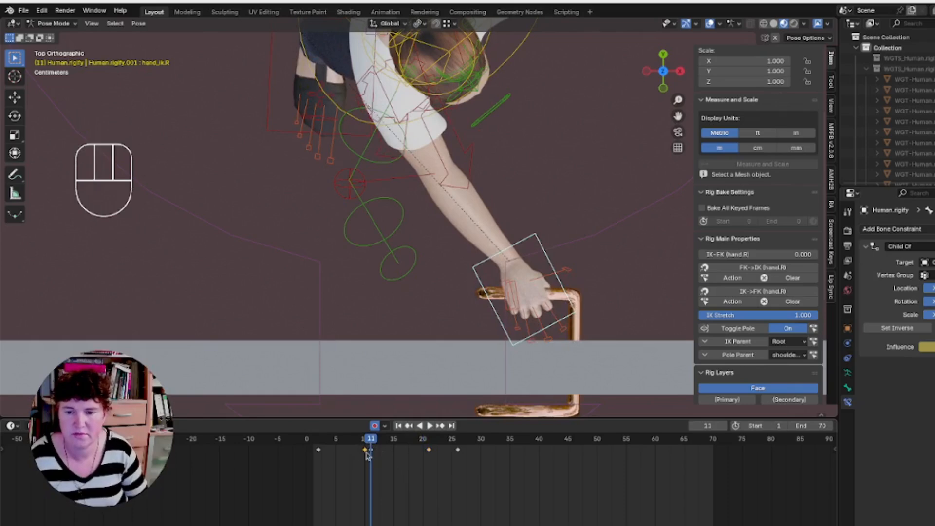
key(shift+d)
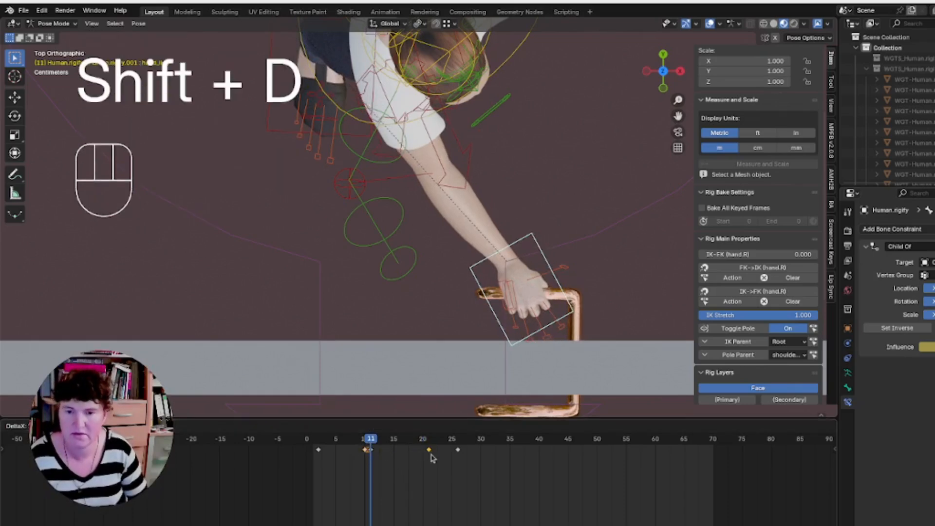
click(431, 453)
click(428, 441)
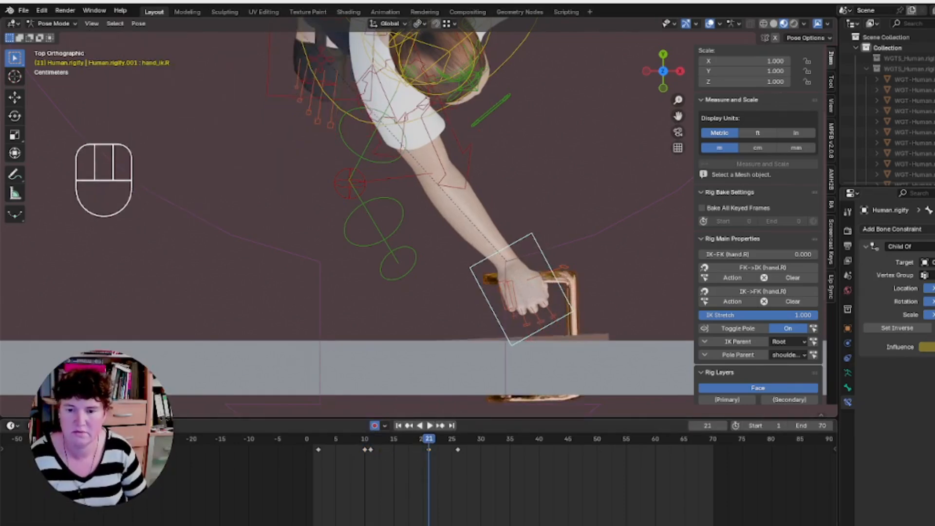
At frame 21, set the right hand's Child Of influence to 1 and clear that influence keyframe.
click(926, 347)
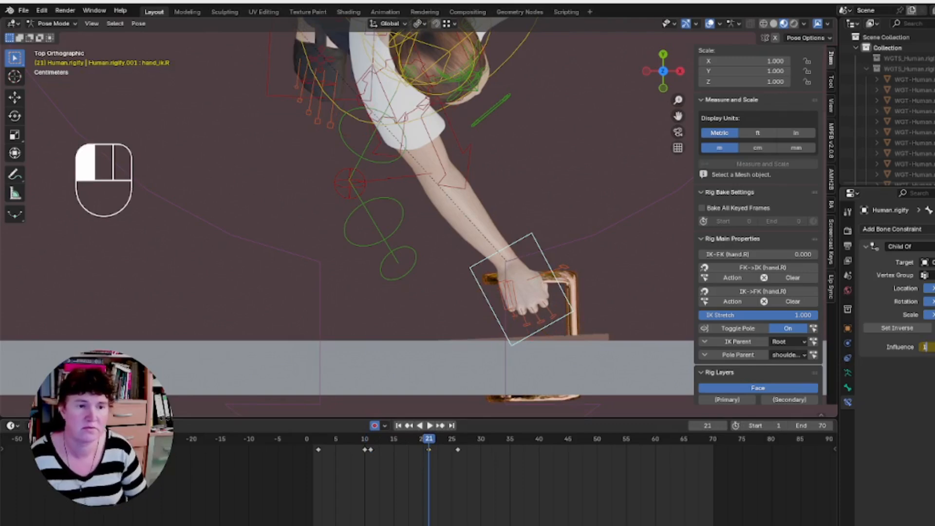
text(0)
key(Return)
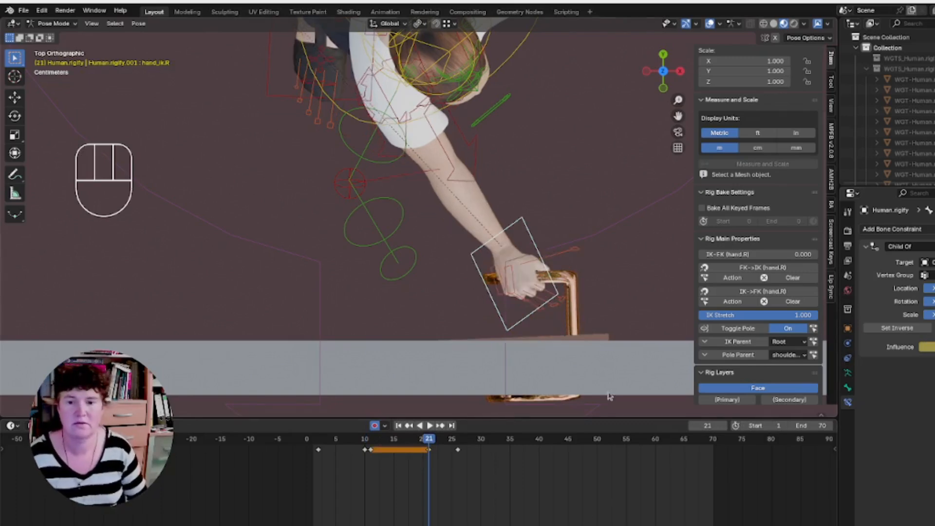
click(933, 347)
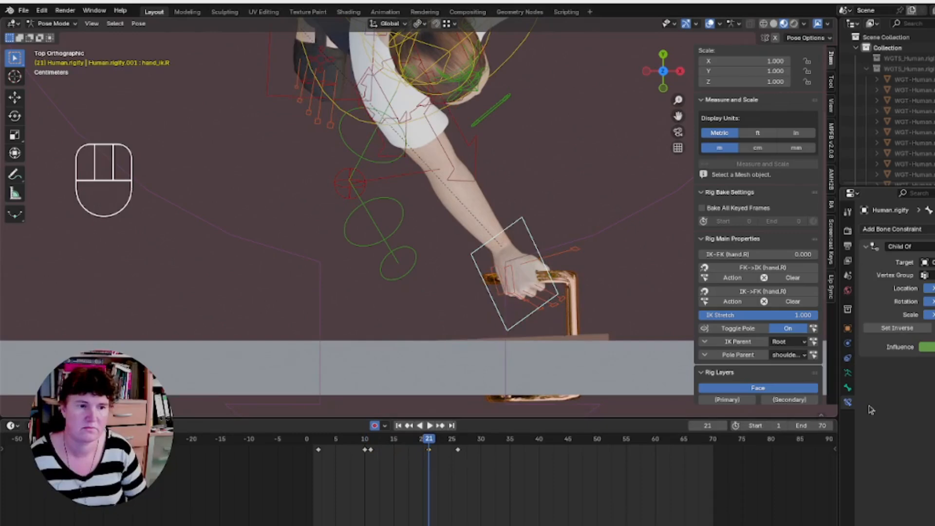
At frame 26, rotate the right hand IK control about 11° and move it about 0.022 m onto the door handle.
click(458, 443)
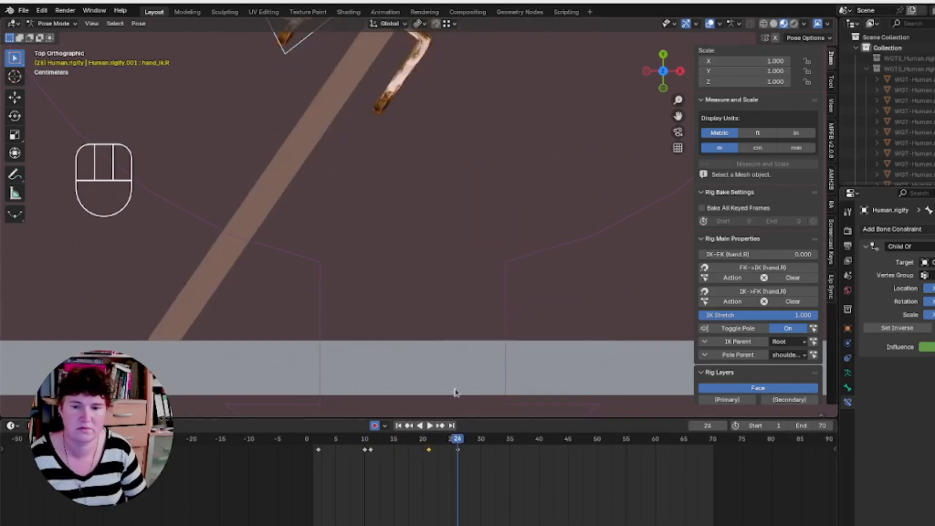
scroll(457, 292, down, 2)
shift+middle_drag(462, 189, 503, 297)
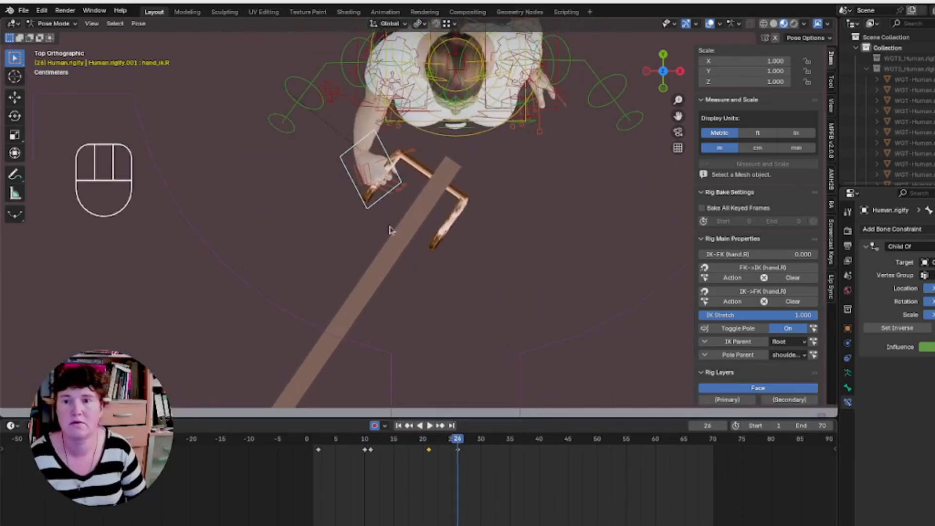
scroll(383, 200, up, 2)
shift+middle_drag(384, 200, 443, 303)
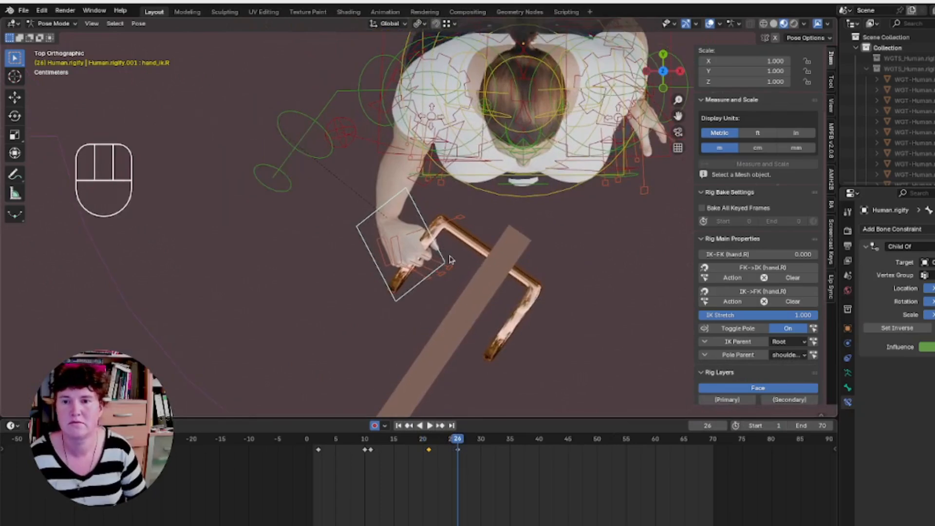
key(r)
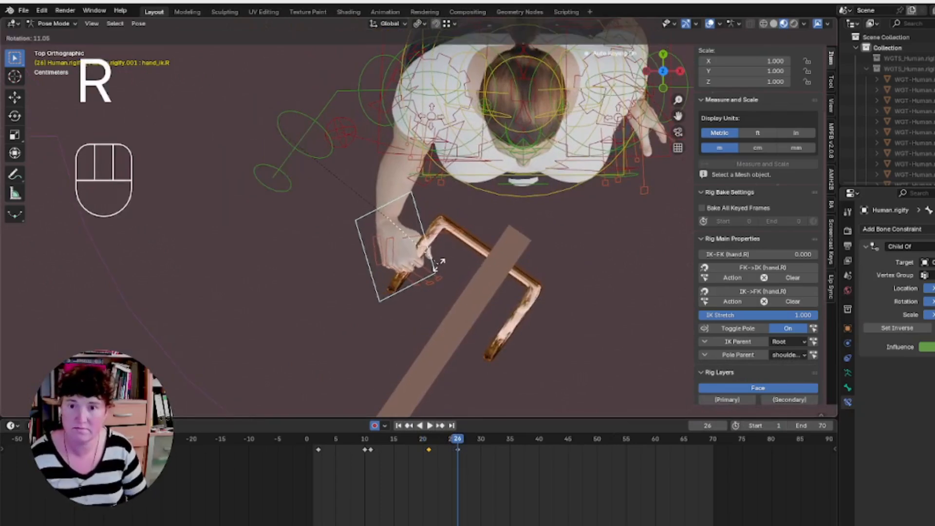
click(439, 268)
key(g)
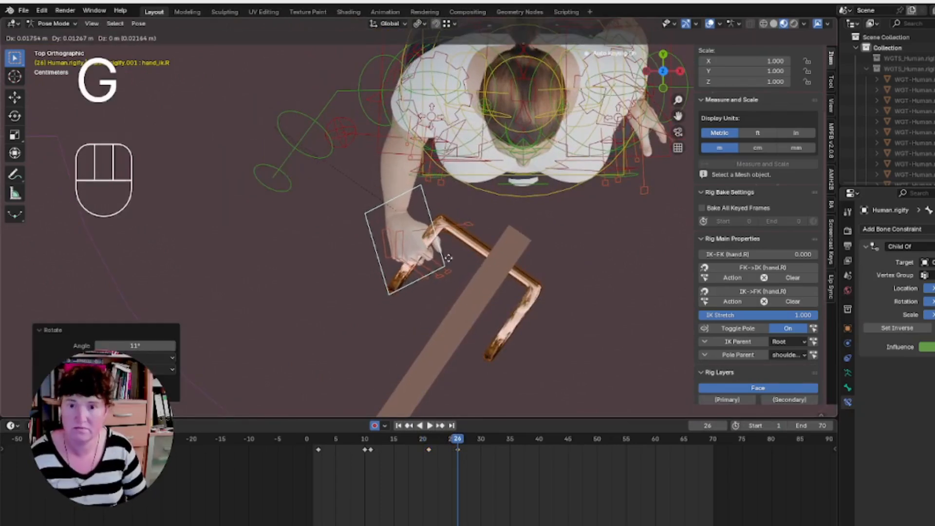
click(449, 268)
Play the animation from frame 21 and compare frames 26 and 27 to check the hand's grip and arm position.
click(429, 441)
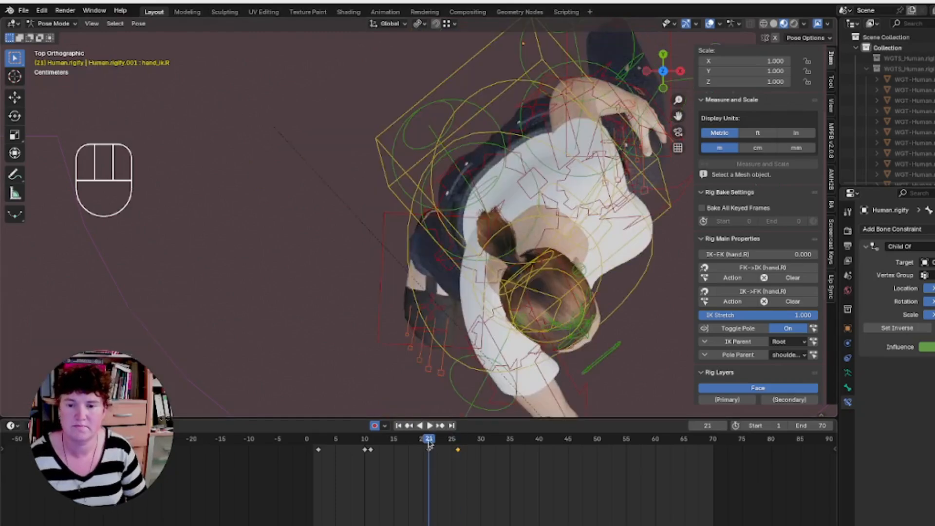
key(space)
key(space)
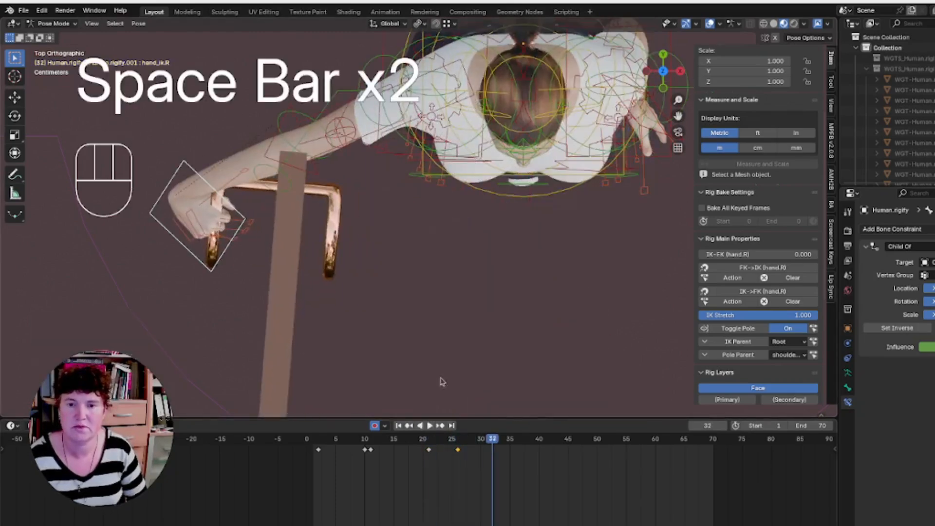
click(458, 439)
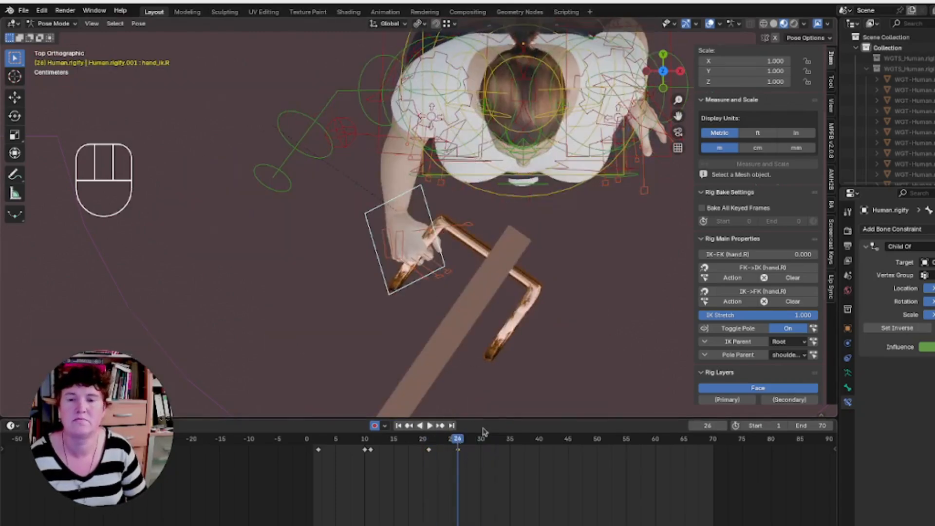
key(Right)
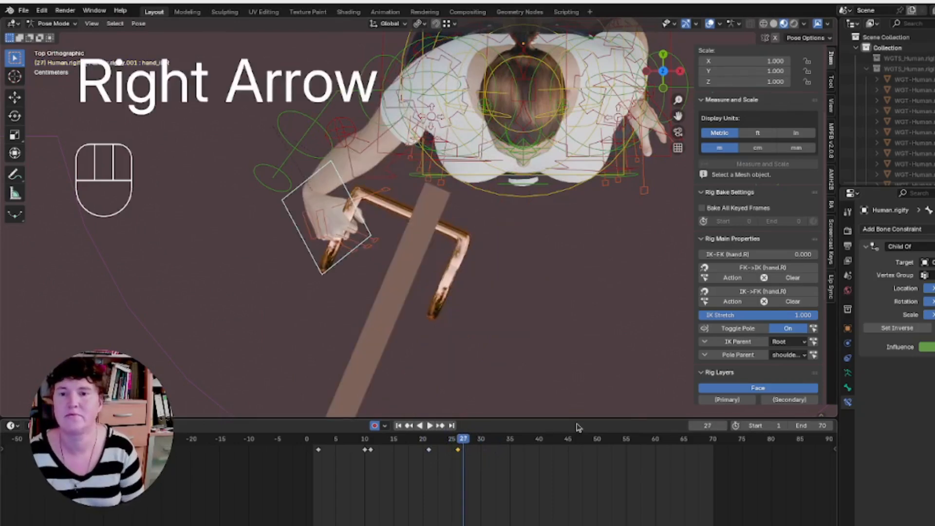
key(Left)
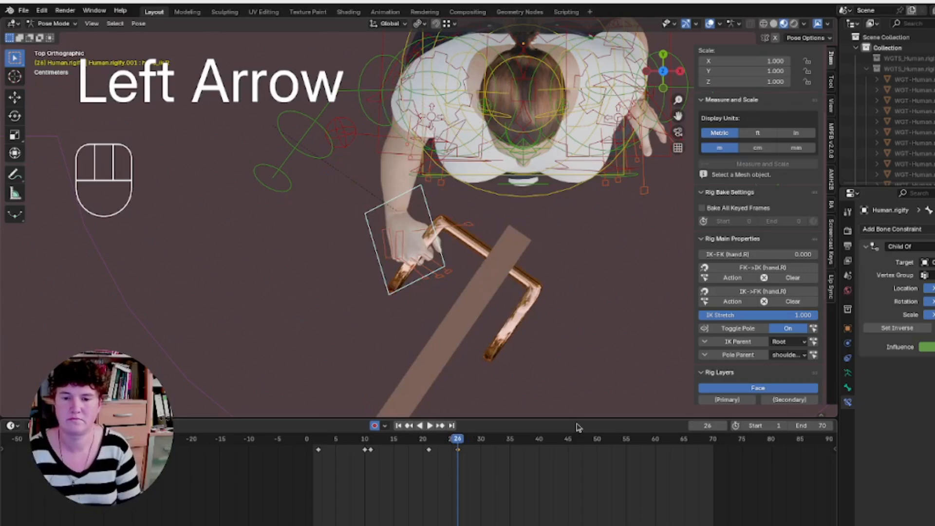
At frame 26, rotate the torso control about 9.66° in top view.
scroll(403, 279, down, 5)
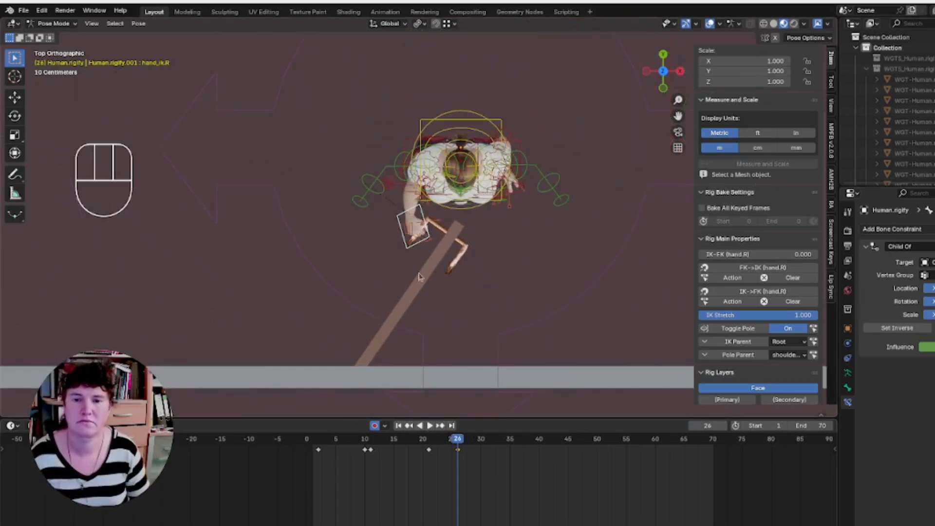
scroll(418, 286, up, 3)
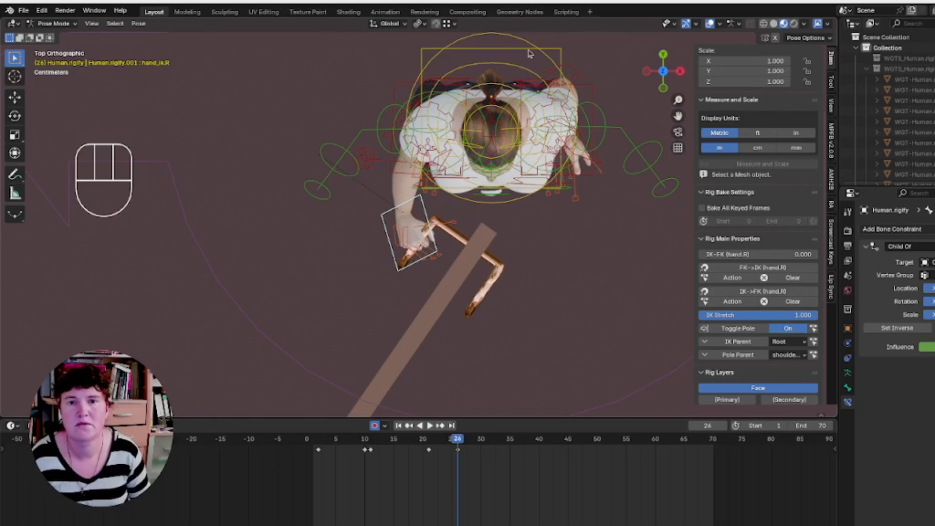
click(526, 50)
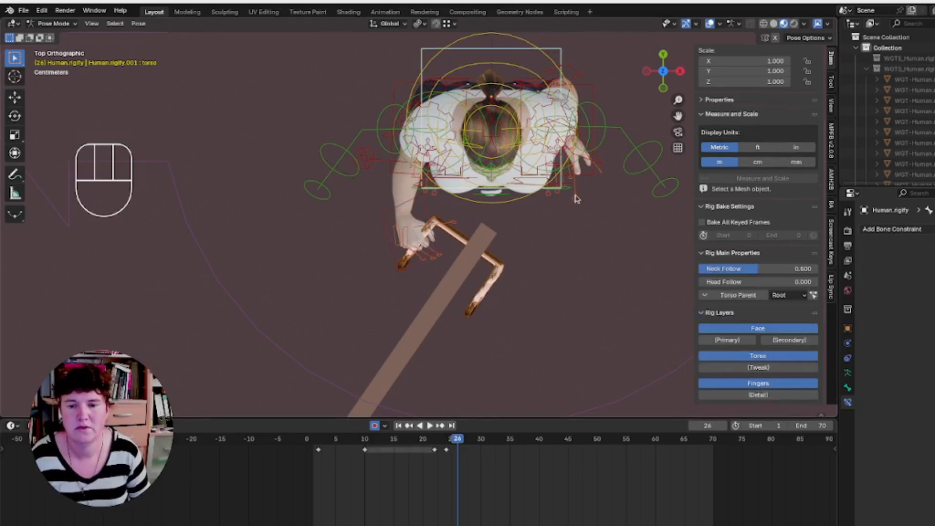
key(r)
click(565, 212)
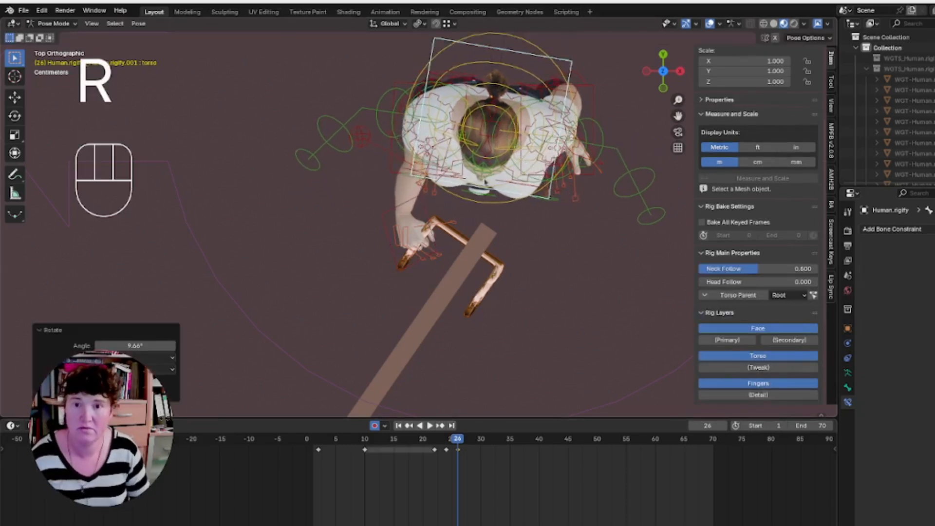
At frame 27, rotate the right hand IK control about -12.4° and move it about -0.010 m in X and -0.018 m in Y.
key(Right)
middle_drag(424, 214, 525, 126)
click(489, 121)
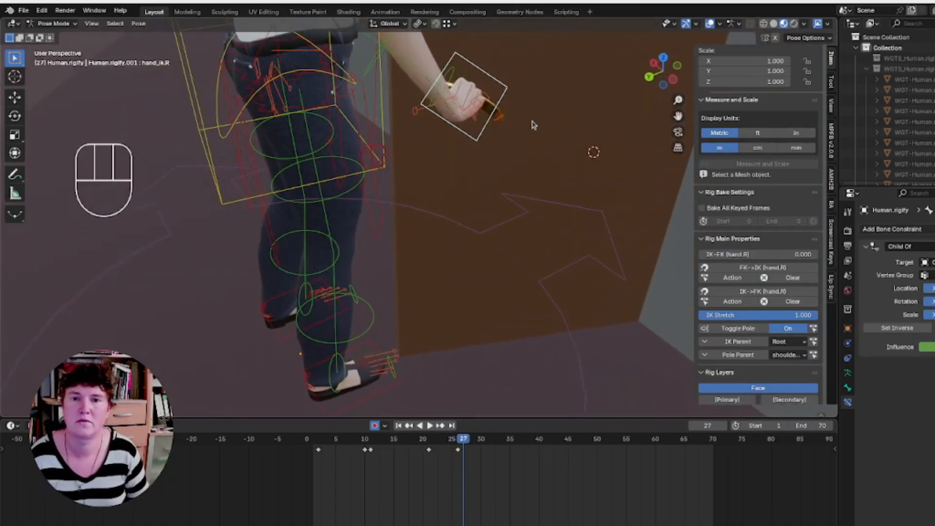
key(r)
click(534, 105)
key(g)
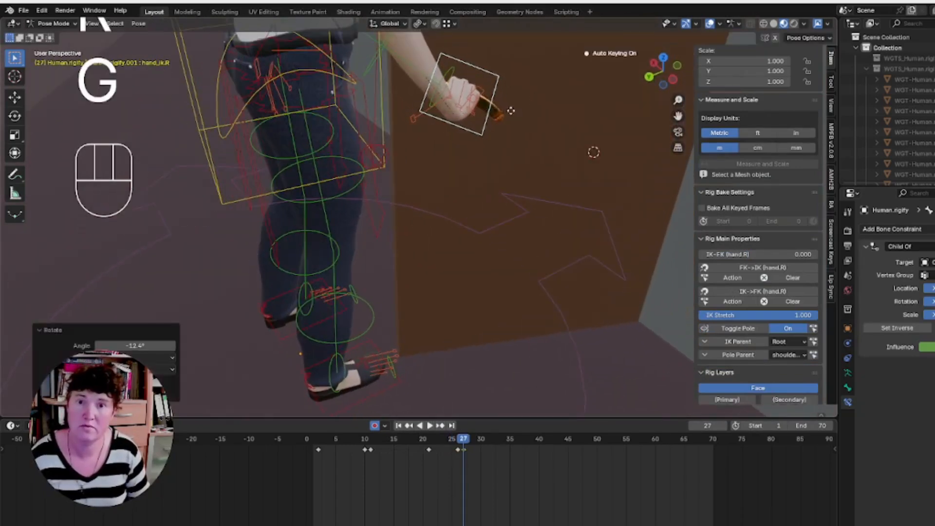
click(520, 109)
At frame 27, in back view, rotate the torso control about 12.4° and move it about -0.059 m along X.
scroll(502, 119, down, 1)
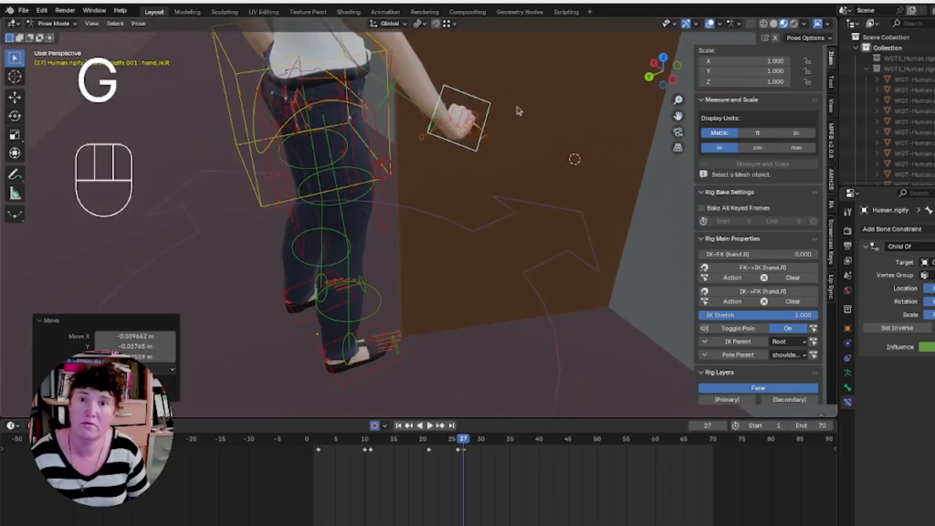
click(650, 77)
shift+middle_drag(536, 104, 432, 233)
click(421, 216)
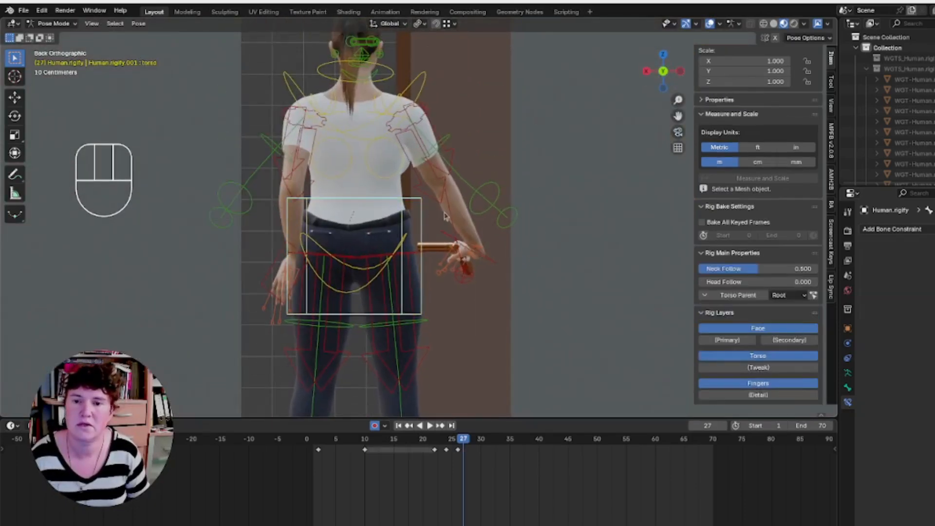
key(r)
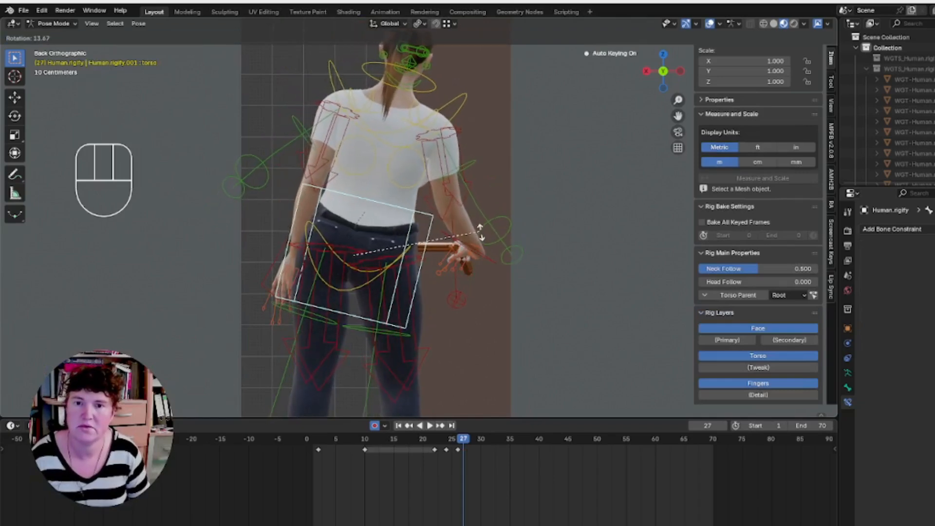
click(476, 229)
key(g)
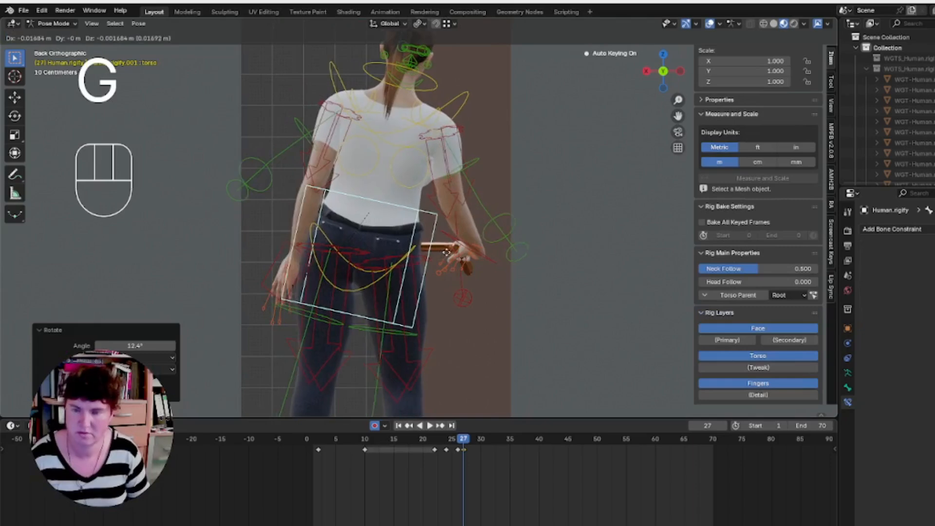
click(455, 254)
scroll(454, 258, down, 6)
scroll(452, 269, up, 3)
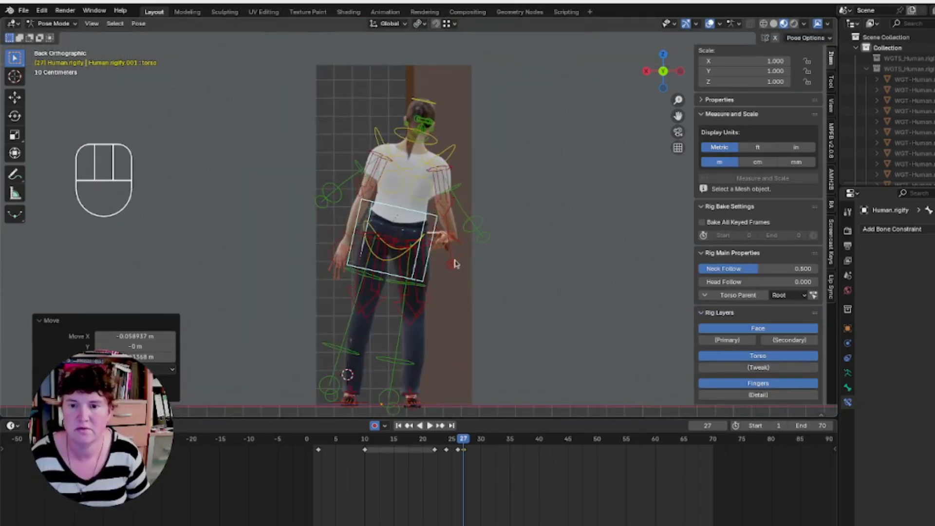
At frame 27, in back view, rotate the hips control about -13.2°.
middle_drag(468, 267, 486, 279)
click(665, 80)
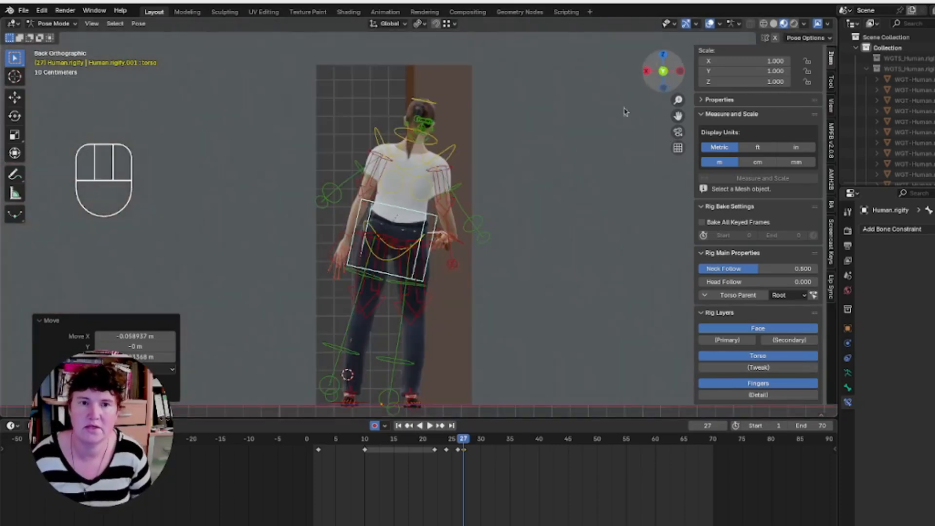
scroll(452, 244, up, 4)
shift+scroll(453, 217, down, 3)
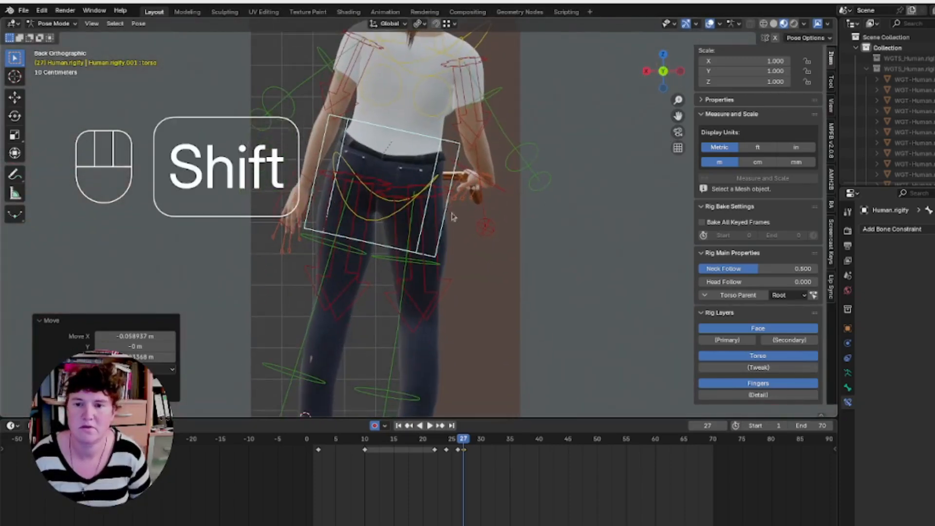
click(425, 191)
scroll(434, 210, down, 1)
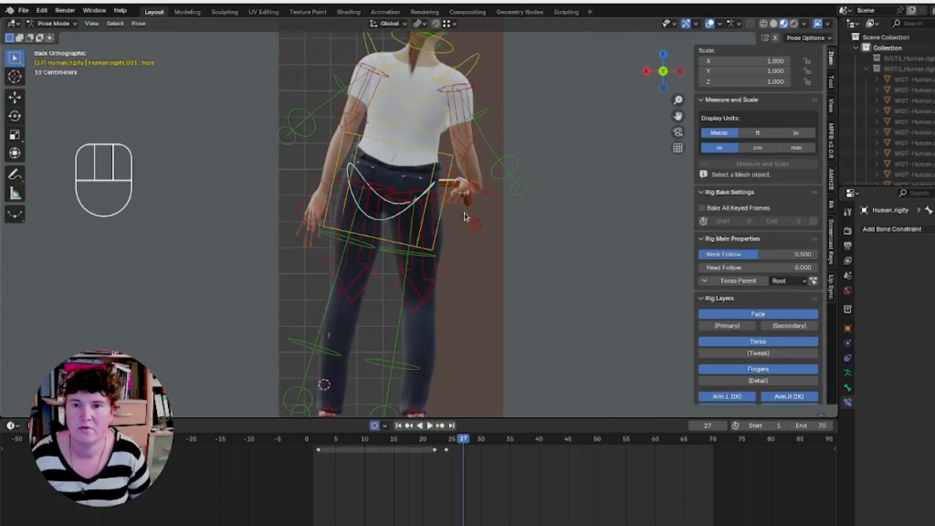
key(r)
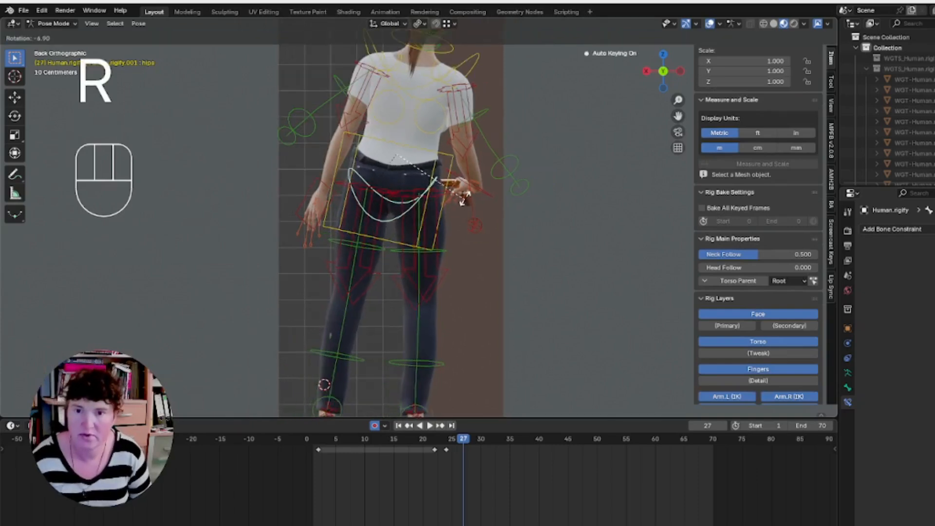
click(463, 193)
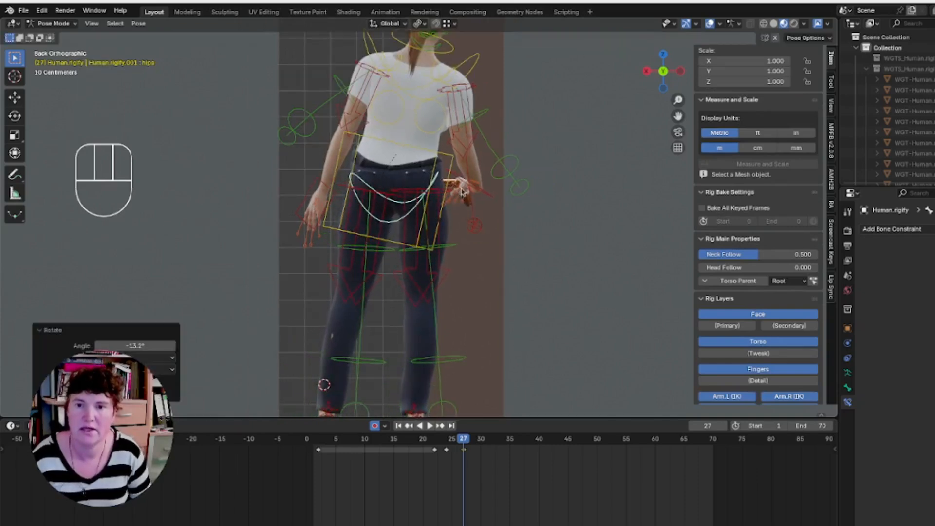
At frame 27, in left view, move the torso control about 0.075 m along Y, away from the door.
scroll(462, 197, down, 5)
middle_drag(497, 166, 594, 109)
click(663, 65)
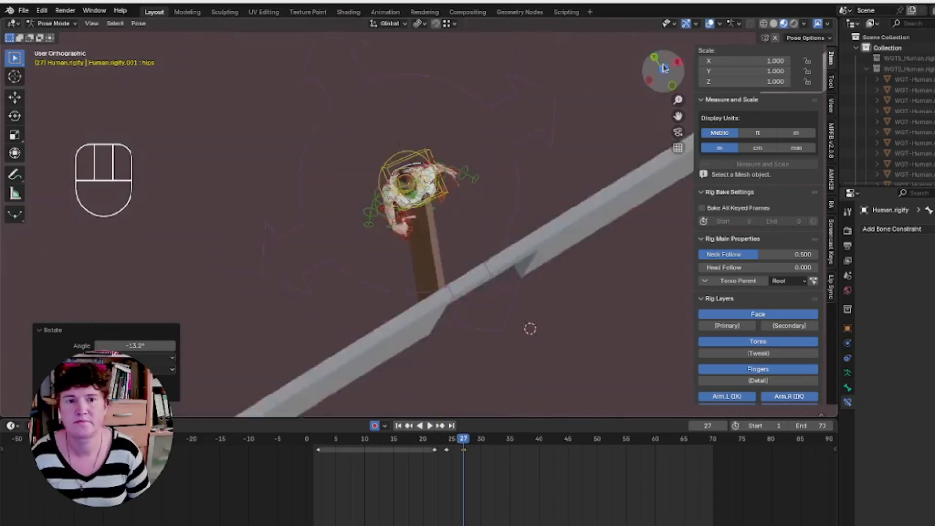
scroll(423, 223, up, 6)
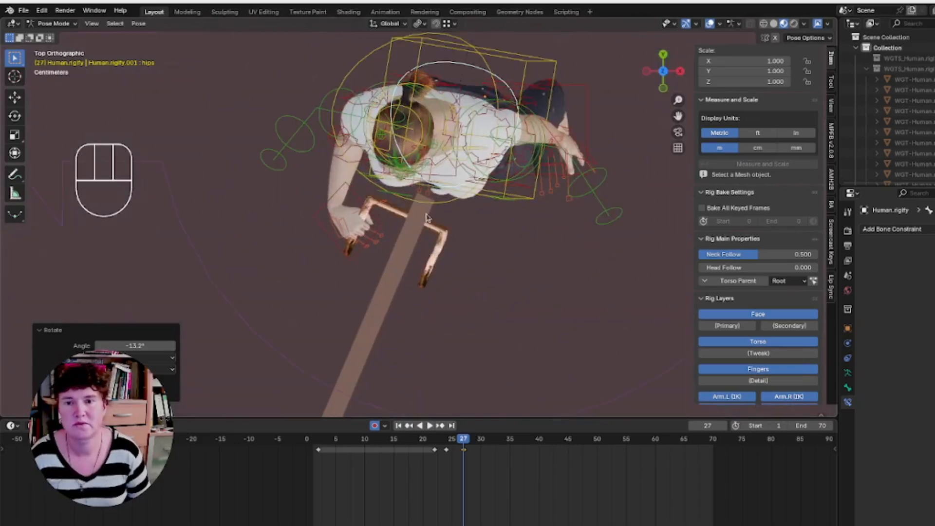
click(646, 71)
click(360, 205)
scroll(360, 205, down, 4)
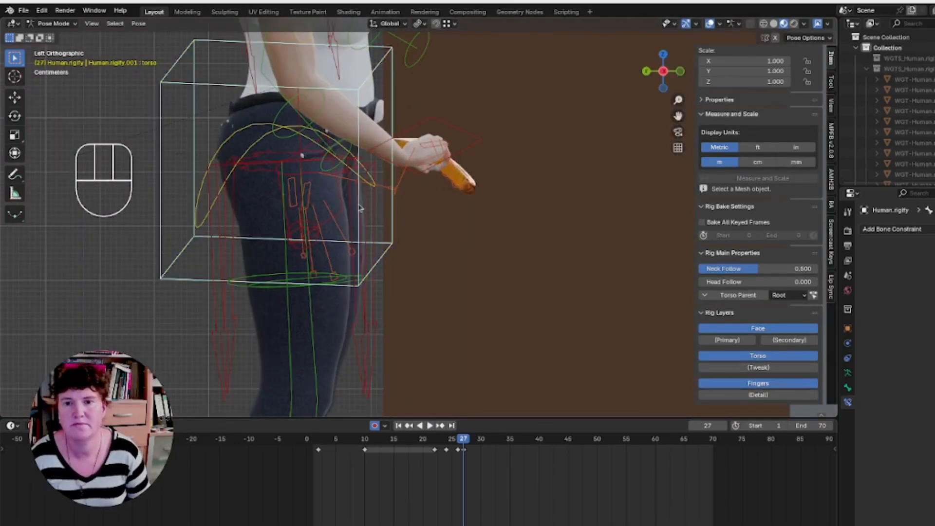
key(g)
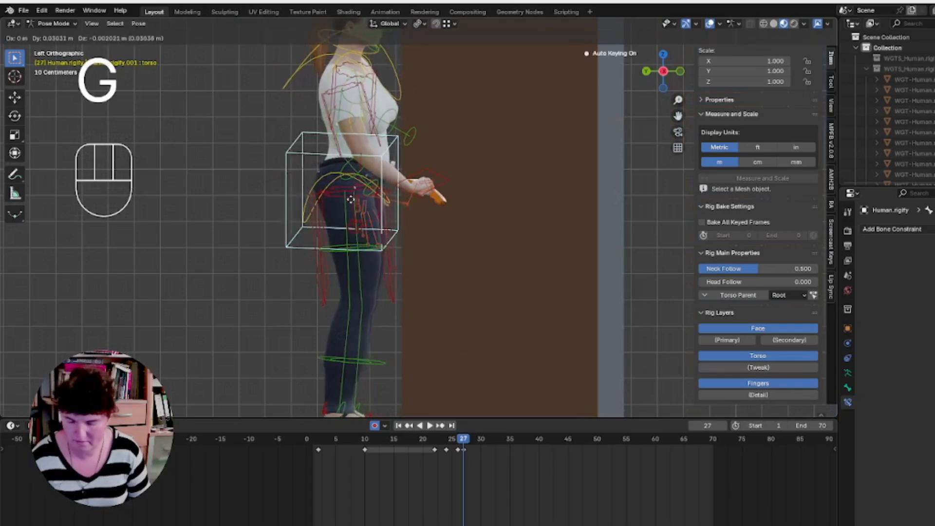
click(341, 199)
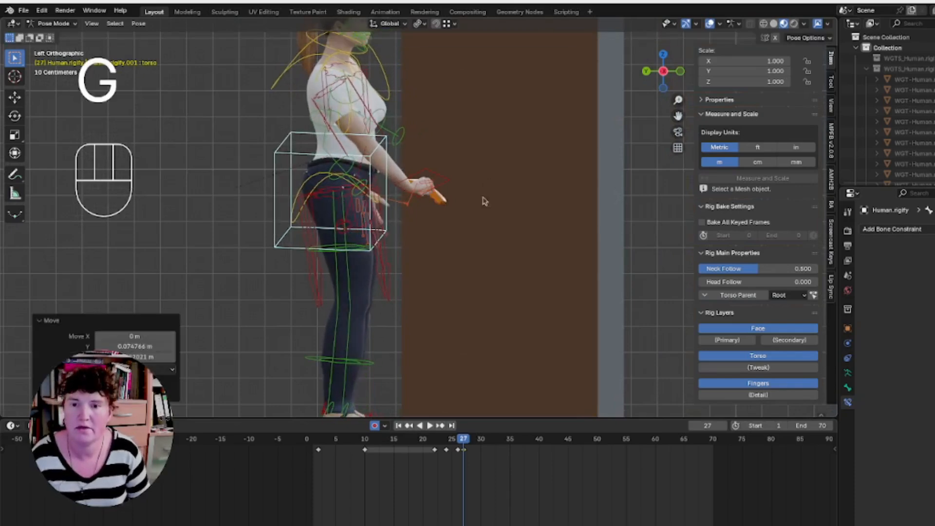
Step through frames 24 to 29 in top view to examine how the right arm follows the swinging door.
middle_drag(395, 377, 599, 139)
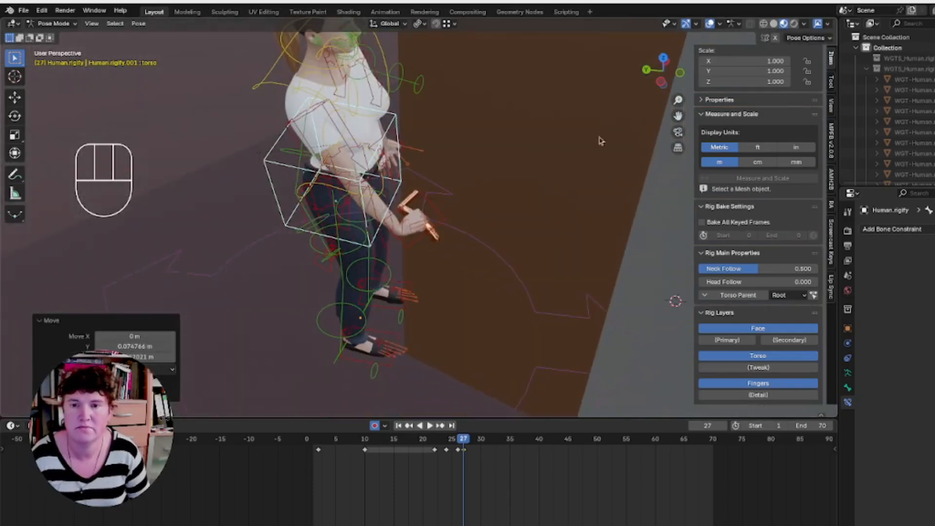
click(664, 59)
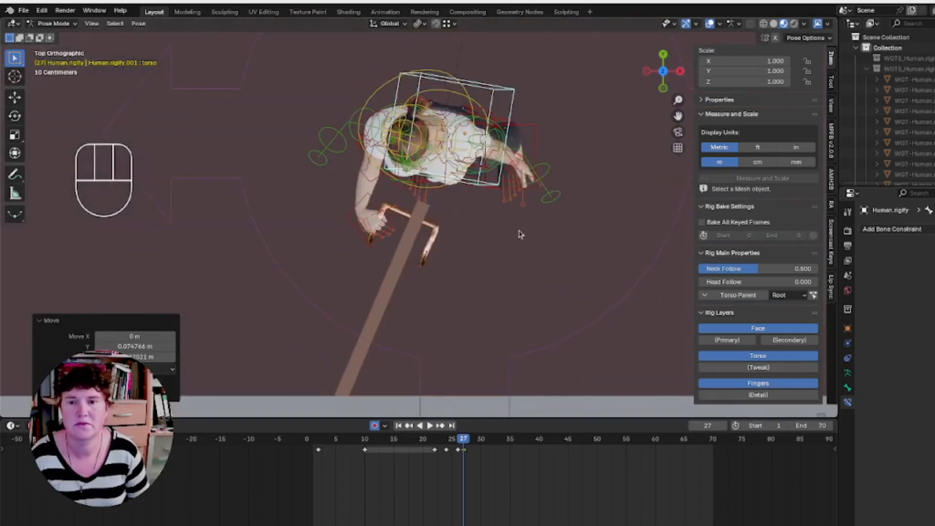
key(Left)
key(Left)
key(Left)
key(Right)
key(Right)
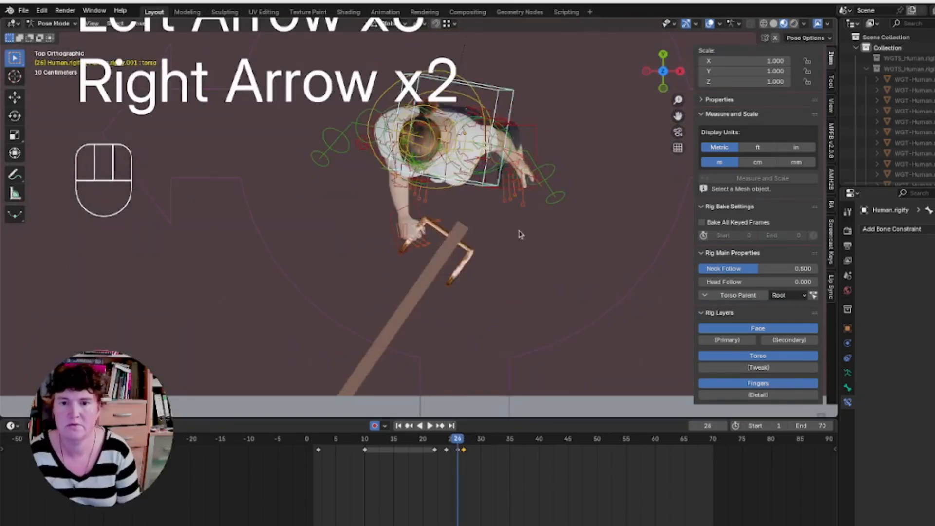
key(Right)
key(Right)
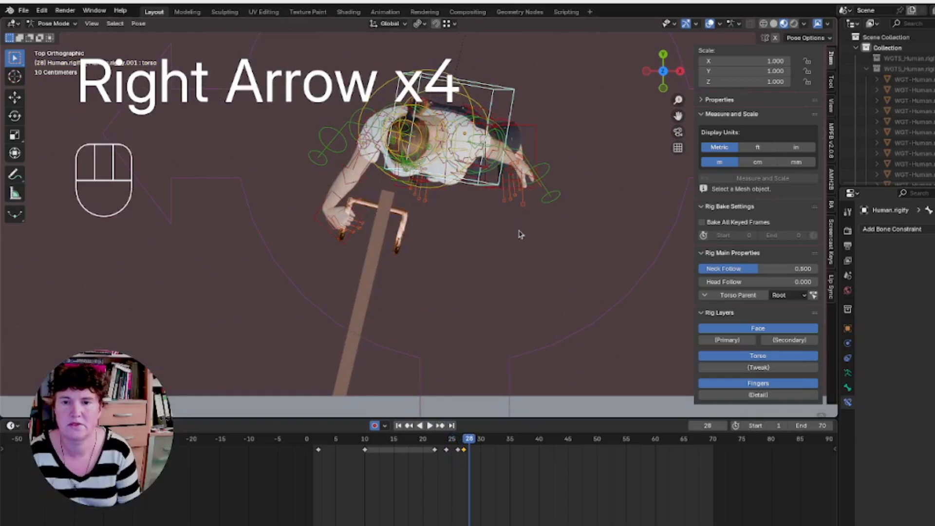
key(Right)
Insert a rotation keyframe on the door at frame 29 and remove its keyframe at frame 30.
click(317, 203)
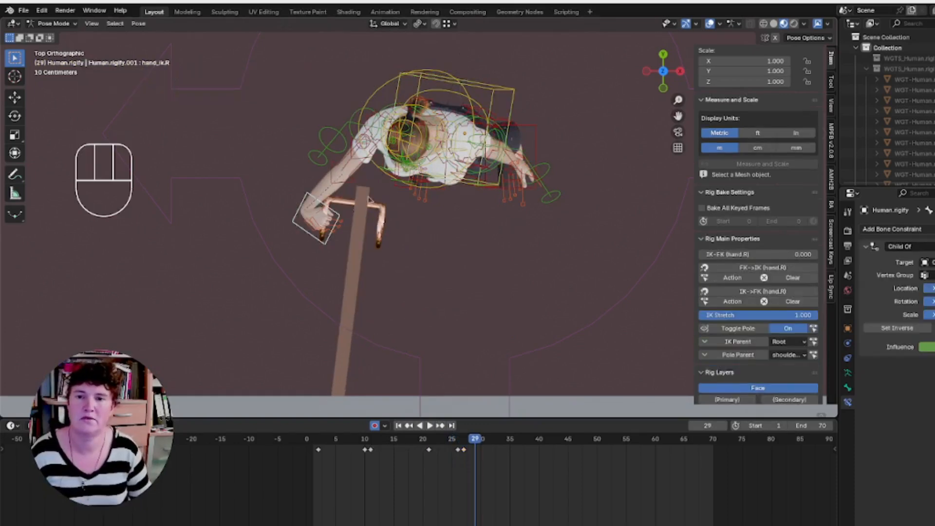
click(353, 273)
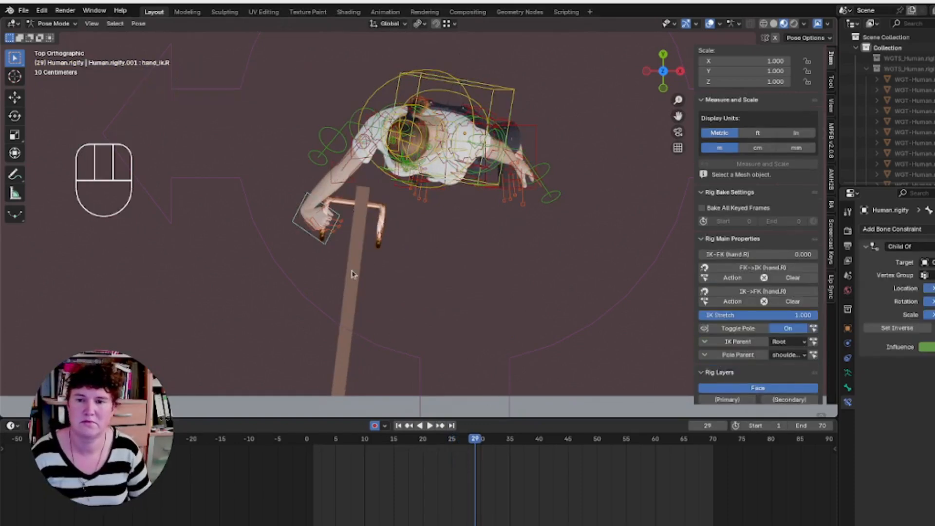
key(ctrl+Tab)
click(353, 274)
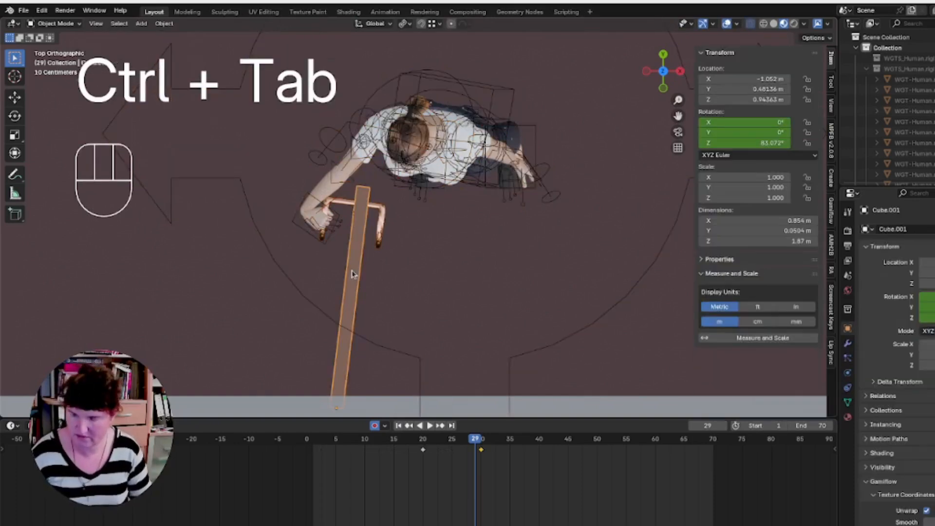
key(k)
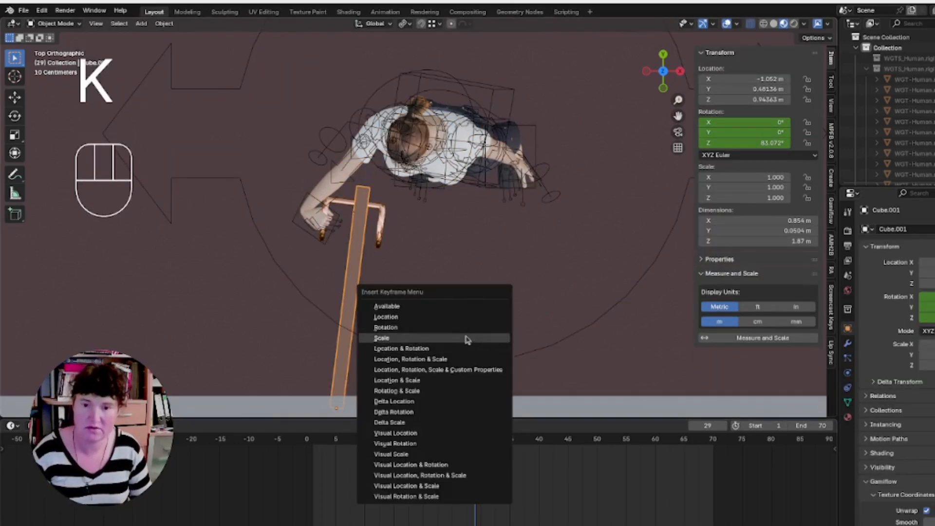
click(460, 328)
click(480, 450)
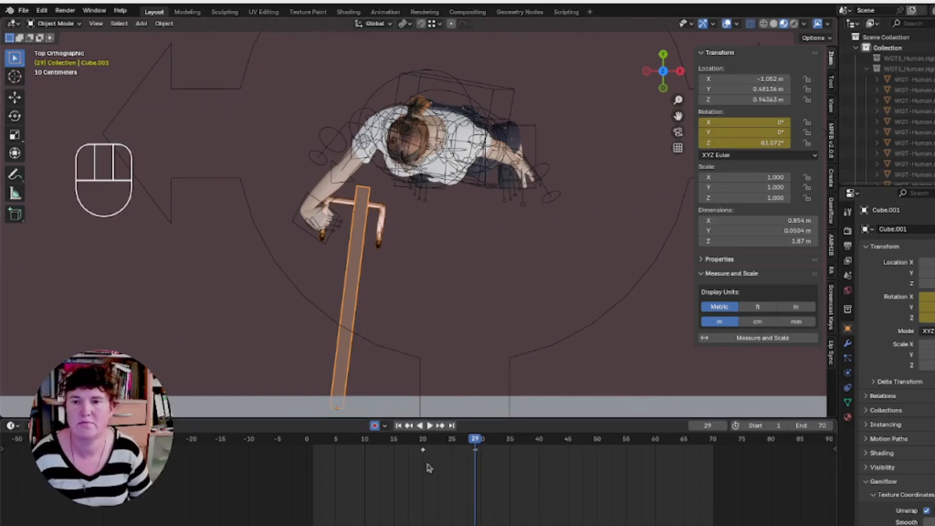
Play back the door swing and keyframe the right hand IK control's Child Of influence at frame 27.
click(405, 443)
key(space)
key(space)
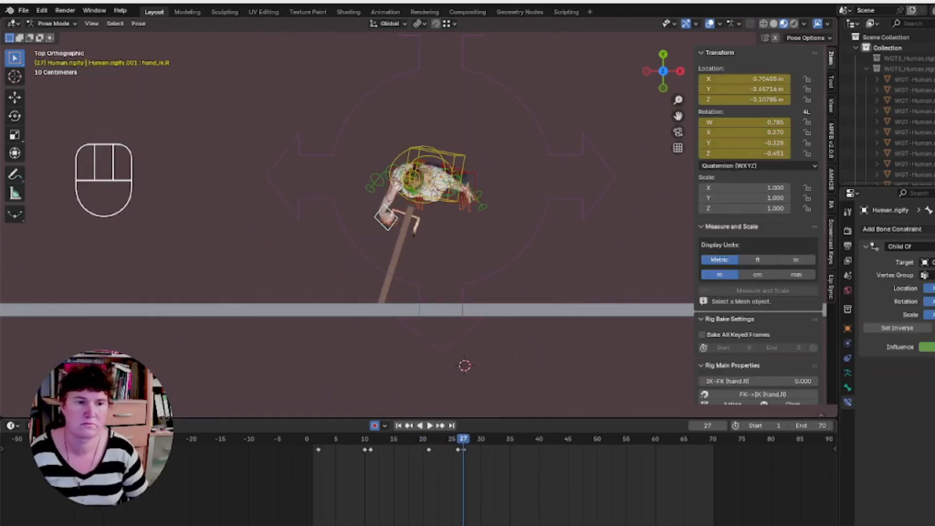
key(i)
Step back and forth through the frames up to frame 27 in top view to check the hand against the handle.
key(Left)
key(Left)
key(Left)
key(Left)
key(Left)
key(Left)
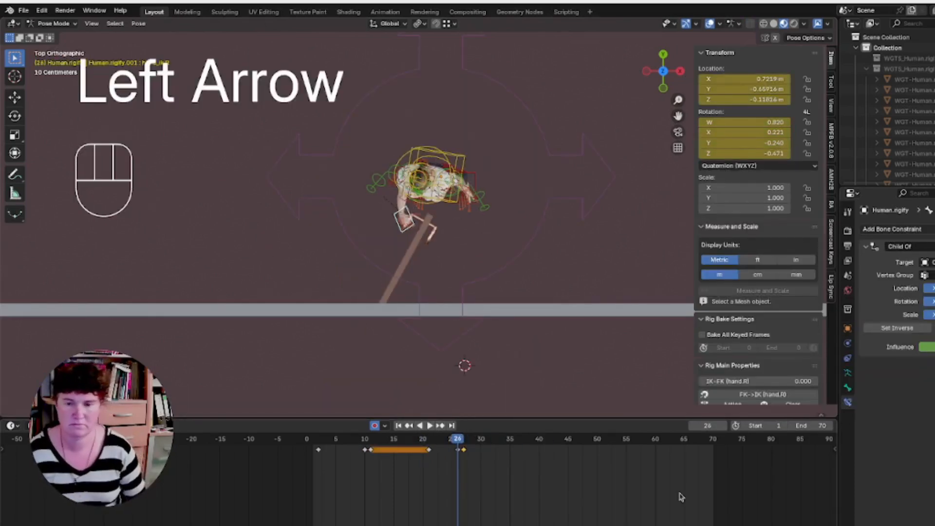
key(Right)
key(Right)
key(Right)
key(Right)
key(Right)
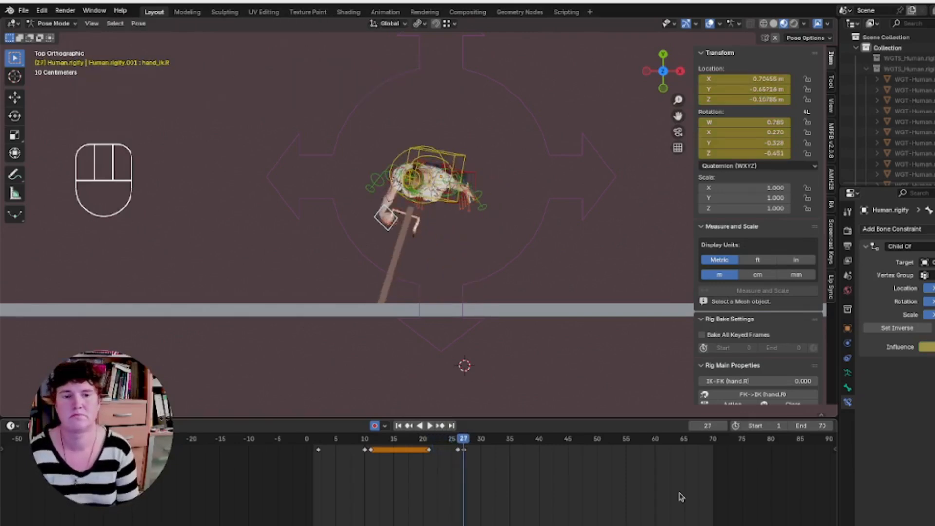
At frame 27, in left view, move the right hand IK control about 0.224 m along Y and rotate it about 86.2°.
click(647, 71)
scroll(458, 264, up, 3)
shift+middle_drag(458, 264, 514, 291)
scroll(514, 291, up, 2)
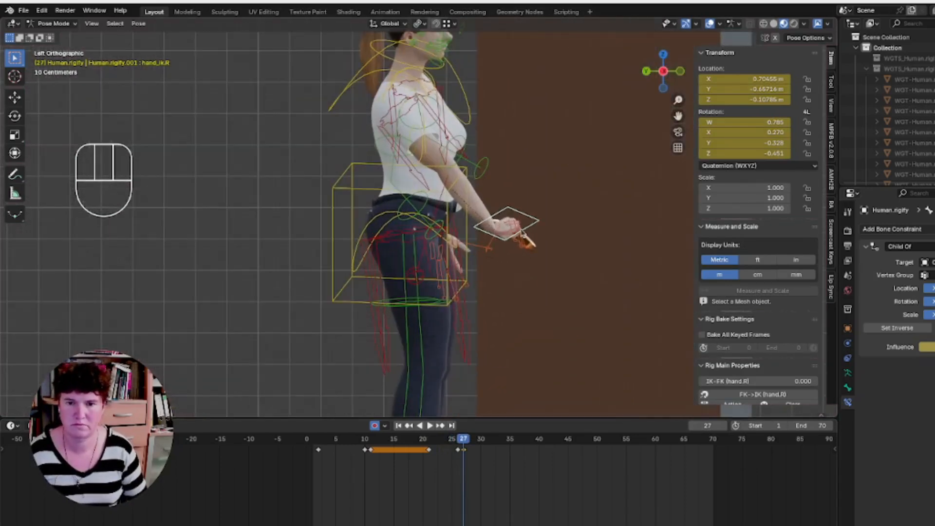
key(g)
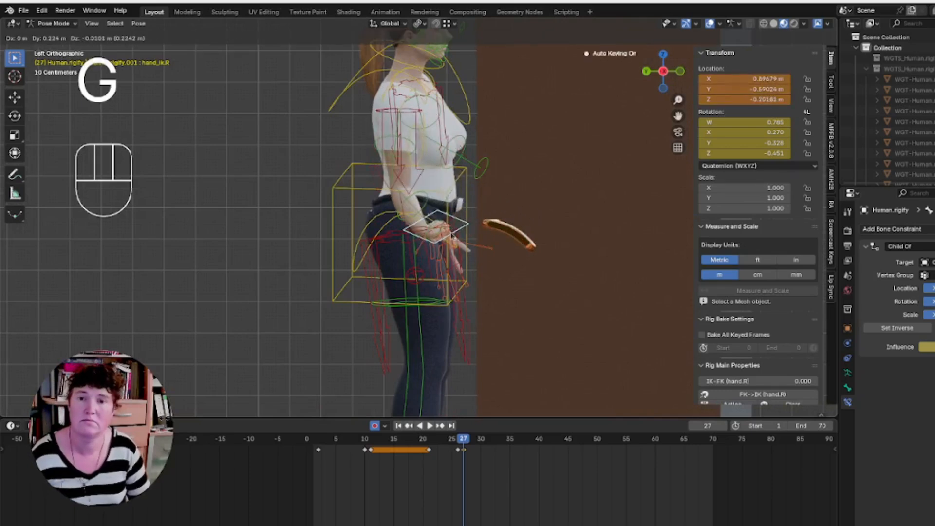
click(466, 233)
key(r)
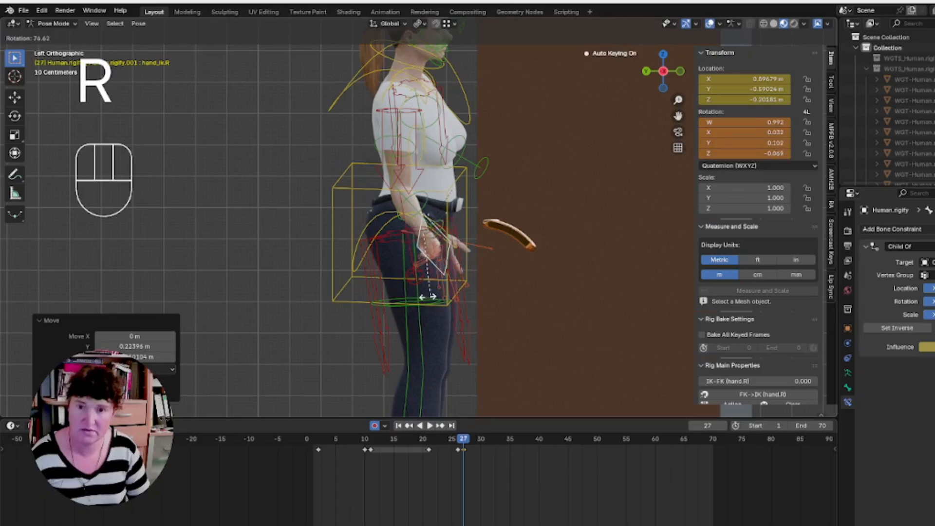
click(422, 302)
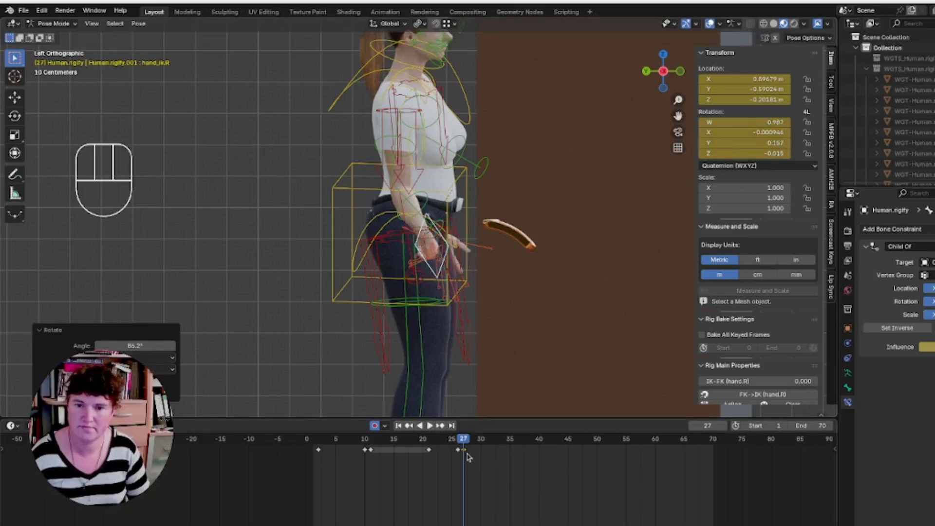
Shift the right hand's selected keyframe from frame 27 to frame 32 and play back the hand's release.
key(g)
click(499, 461)
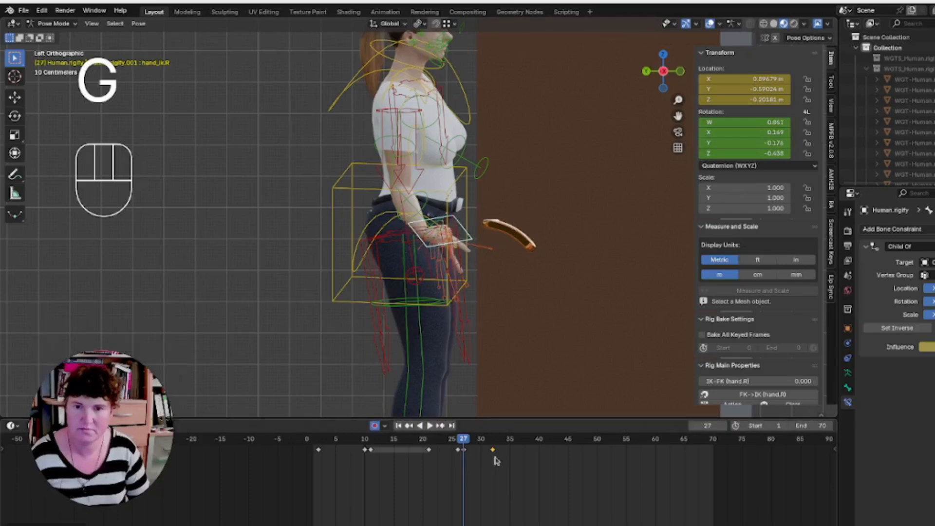
key(space)
key(space)
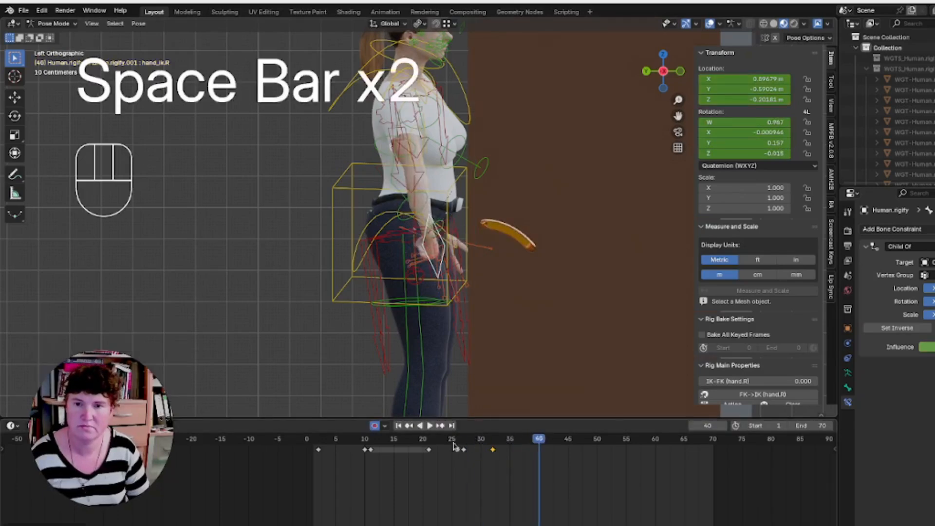
key(space)
key(space)
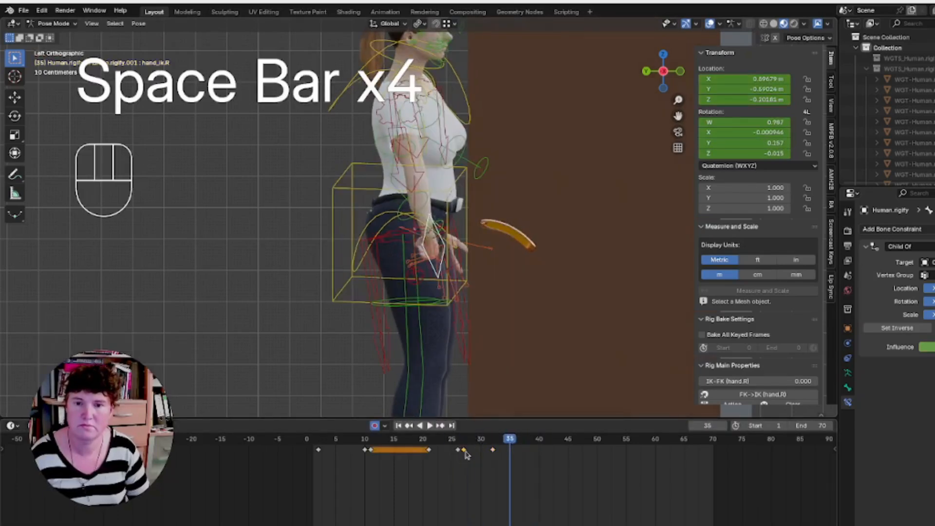
Shift the right hand's remaining frame 27 keyframe to frame 32 and replay the motion.
key(g)
click(498, 456)
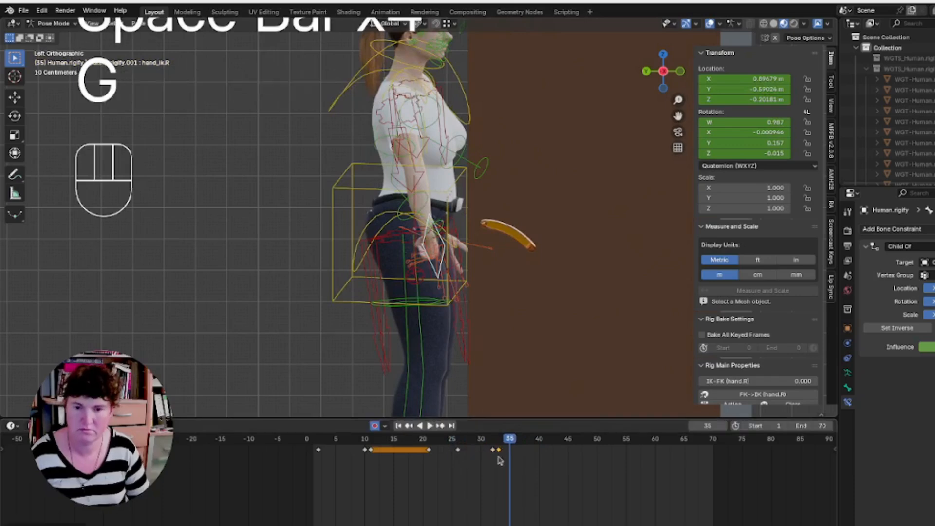
key(g)
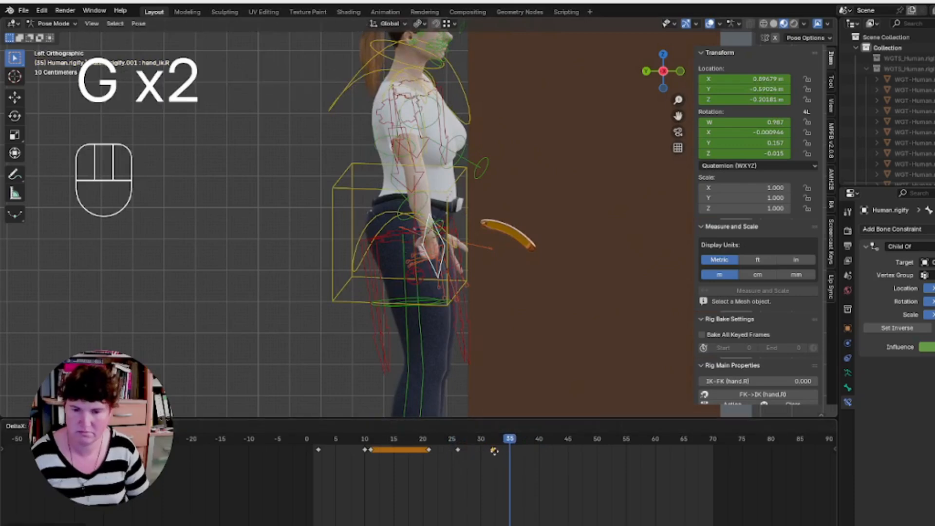
click(494, 451)
key(space)
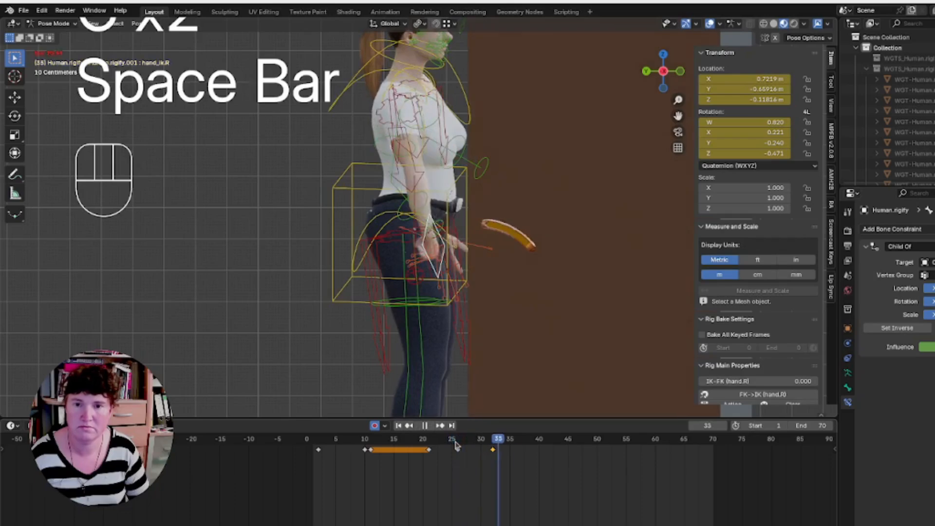
key(space)
Bring up the back orthographic view of the character at frame 36 to examine the outstretched right arm.
drag(663, 71, 656, 76)
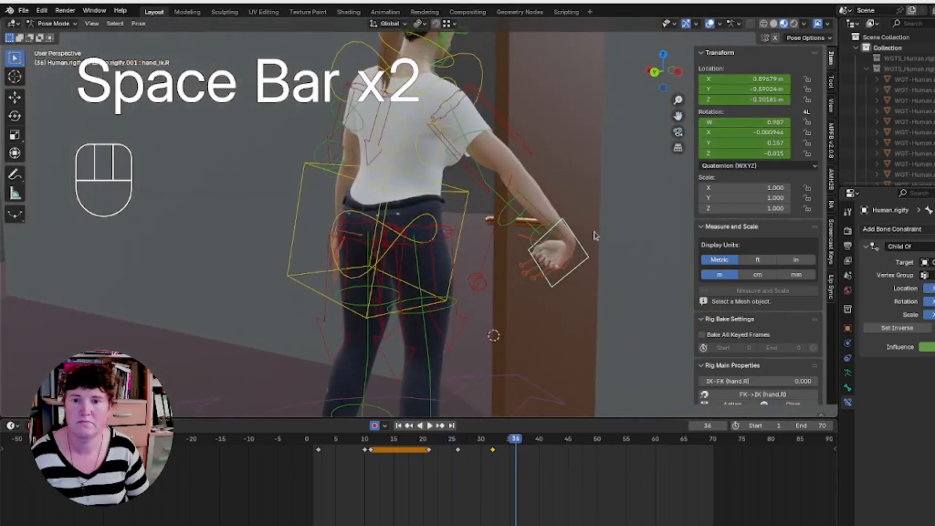
click(655, 73)
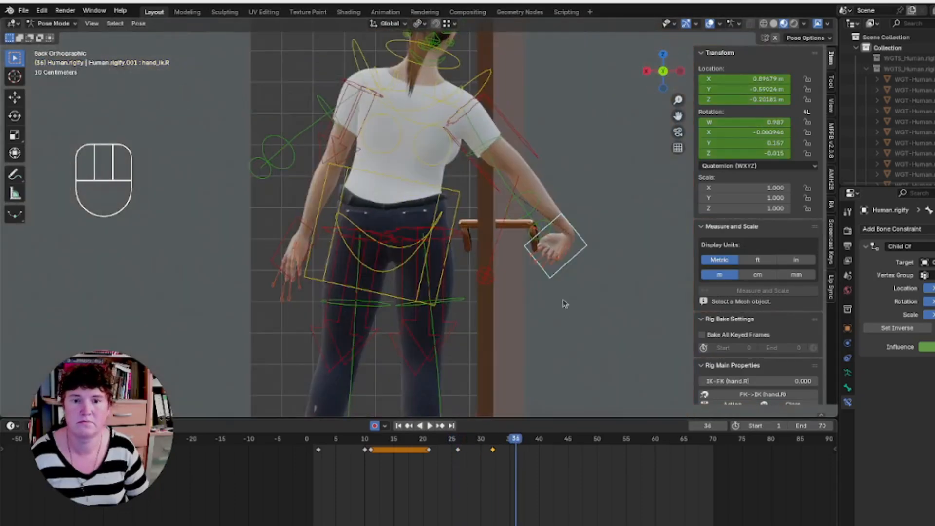
key(r)
key(g)
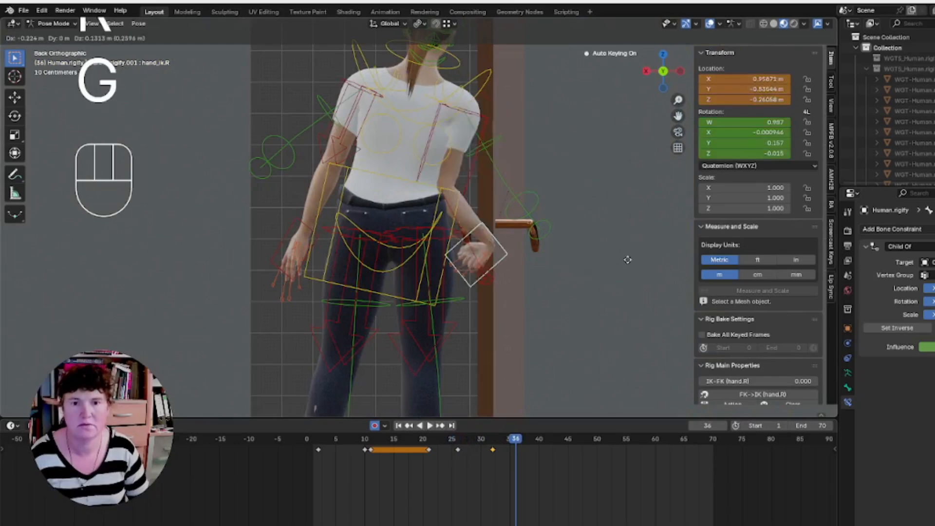
key(Escape)
key(Escape)
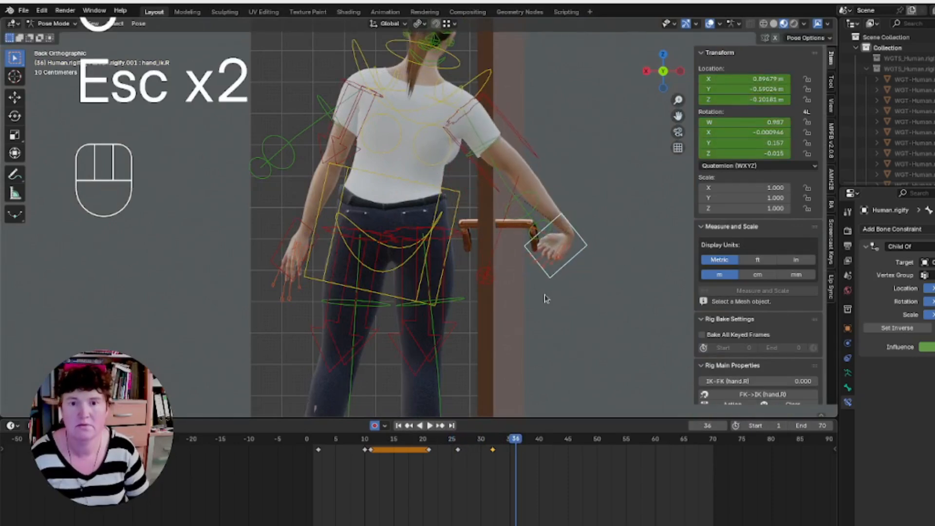
At frame 36, move the right hand IK control about 0.234 m along X and downward beside the hip, and rotate it about -49.9°.
key(g)
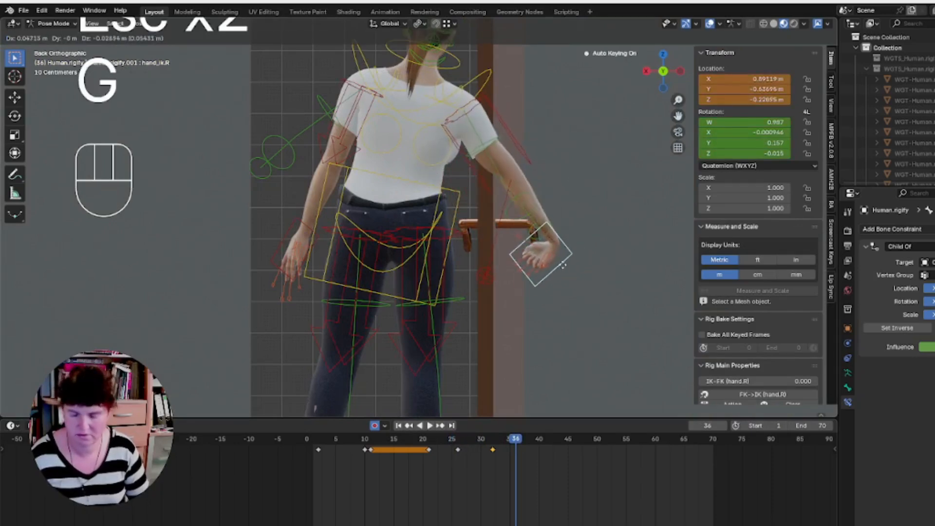
click(509, 303)
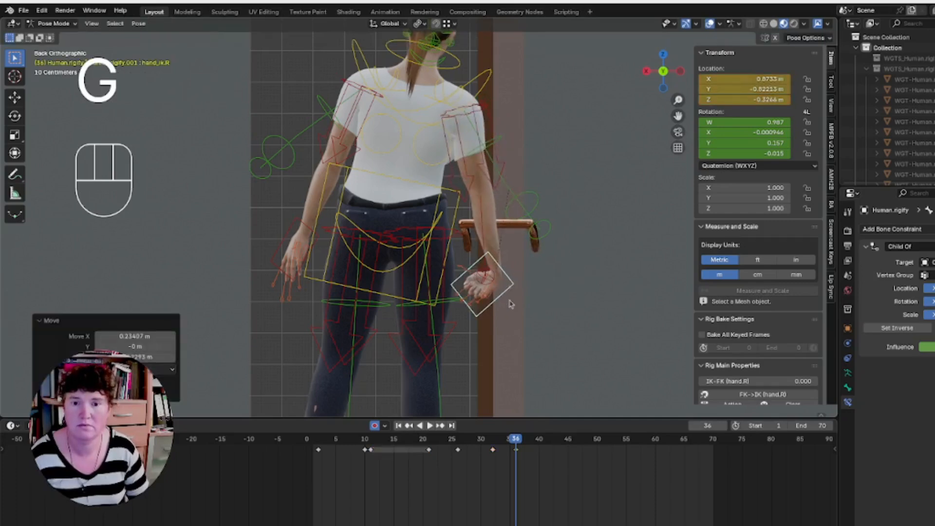
key(r)
click(566, 291)
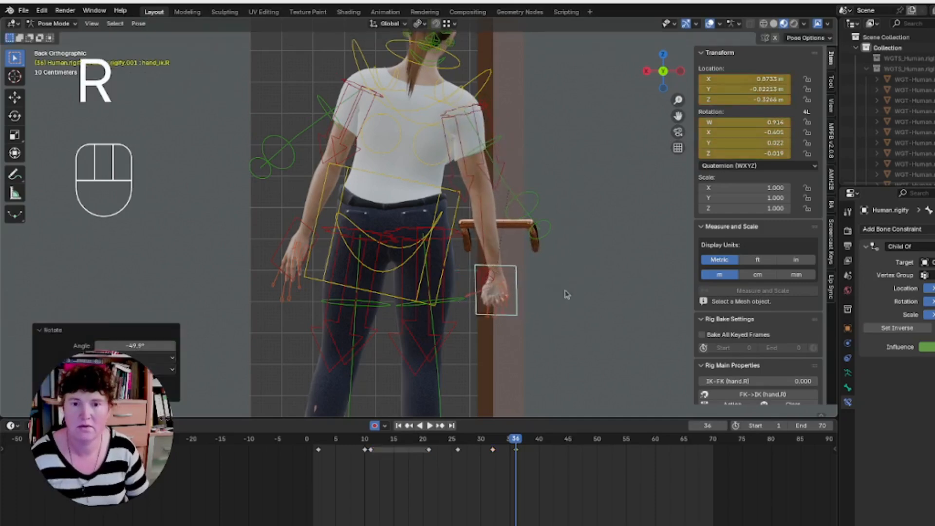
Select only the right hand's finger and thumb master controls, leaving out the hand IK and thigh controls.
drag(520, 327, 469, 288)
shift+click(465, 293)
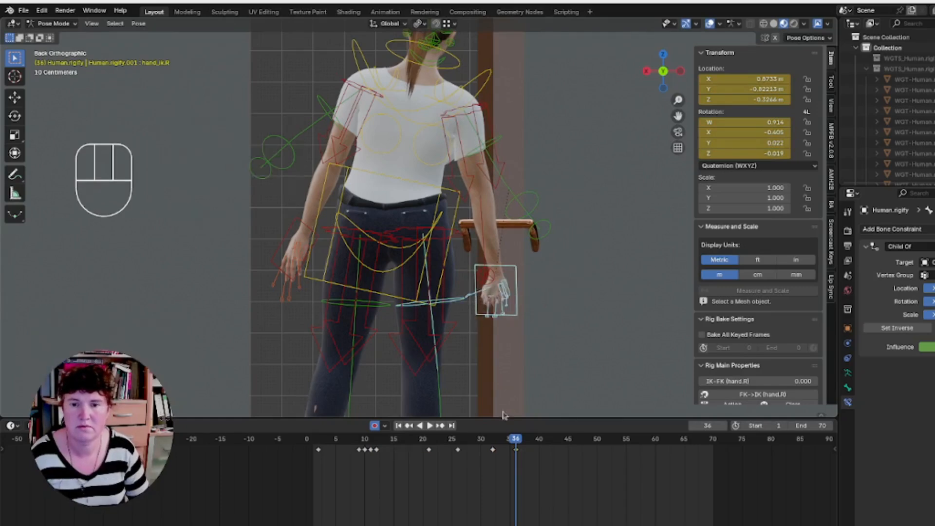
shift+click(451, 298)
shift+click(450, 298)
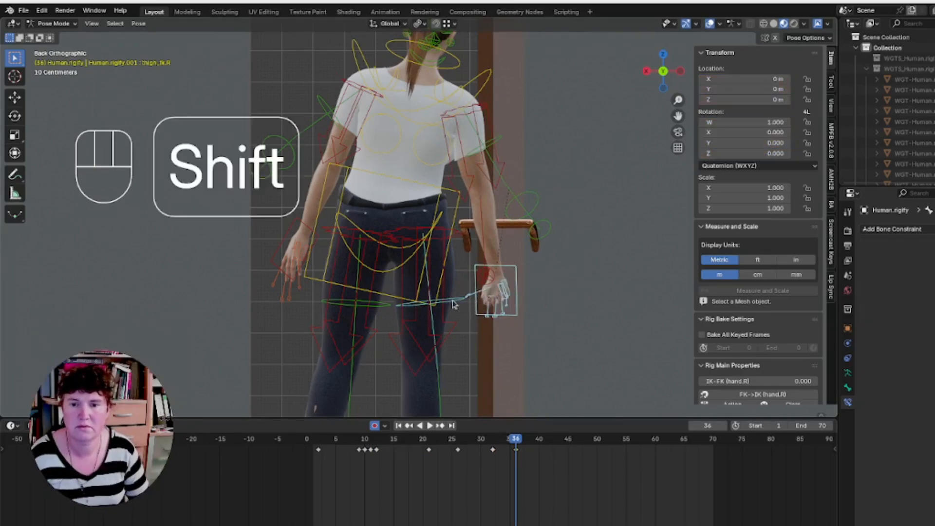
drag(466, 292, 475, 306)
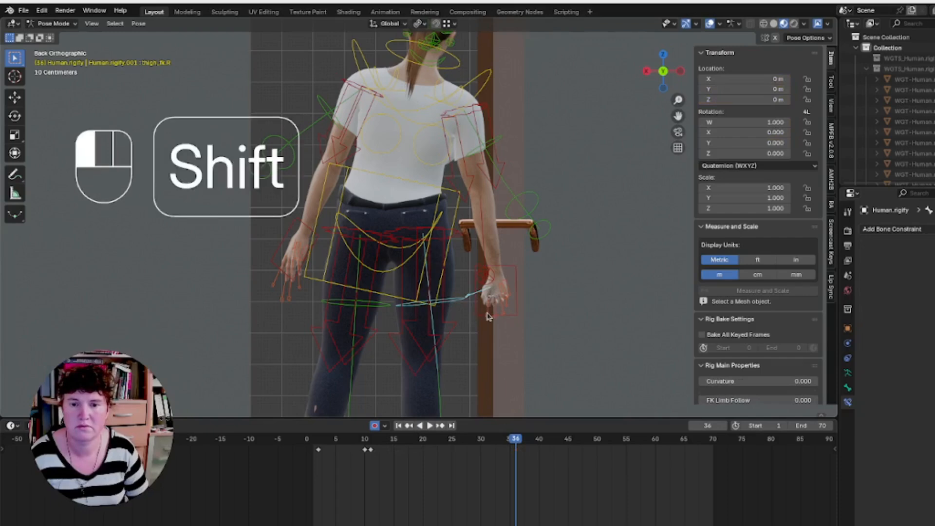
shift+click(489, 315)
shift+click(504, 305)
shift+click(504, 306)
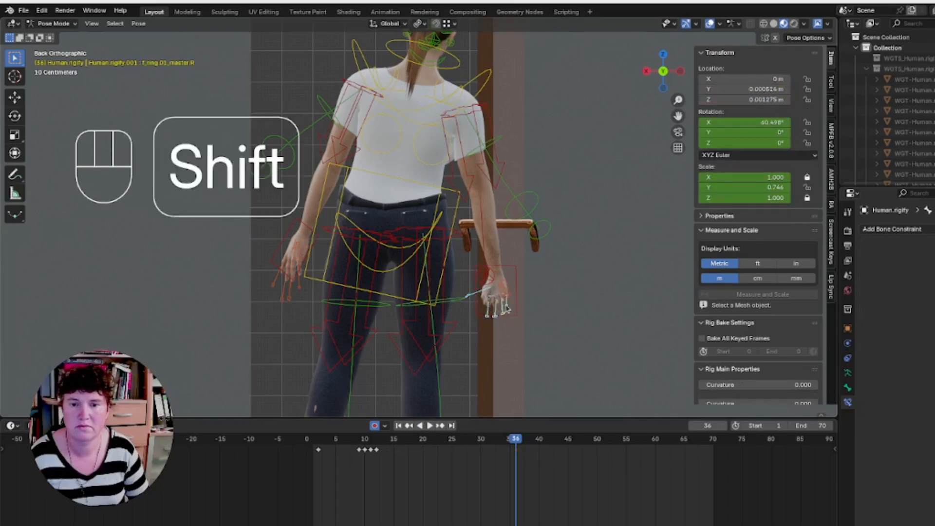
Duplicate the right finger controls' frame 12 keyframe to frame 33 and go to that frame.
scroll(500, 331, up, 2)
shift+middle_drag(502, 335, 517, 296)
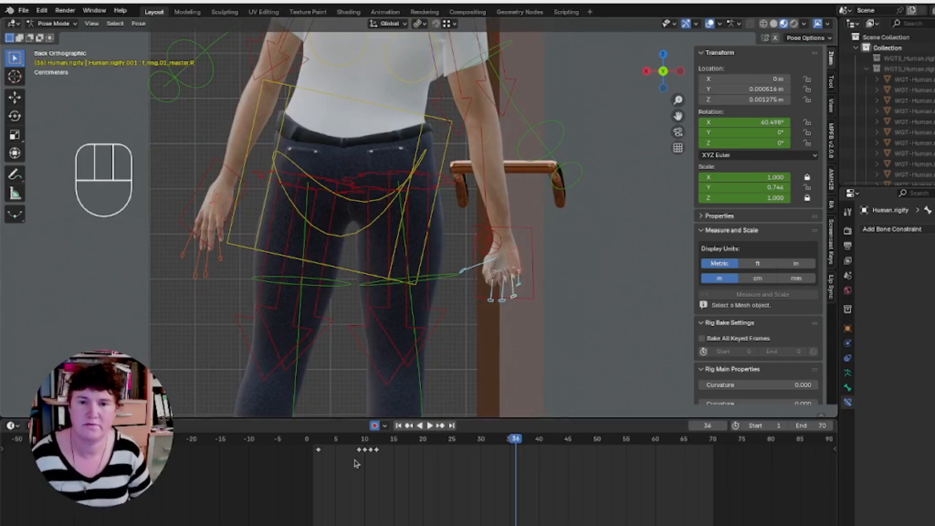
click(376, 449)
key(shift)
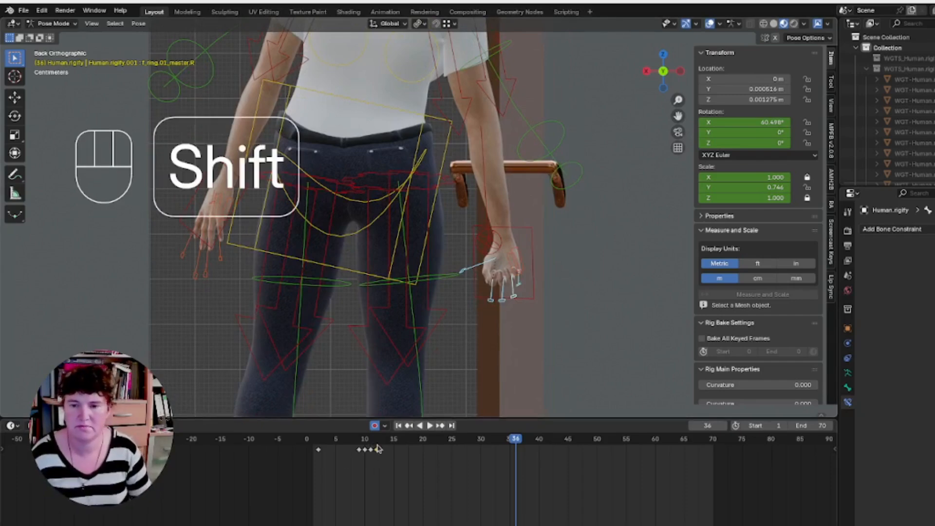
key(shift+d)
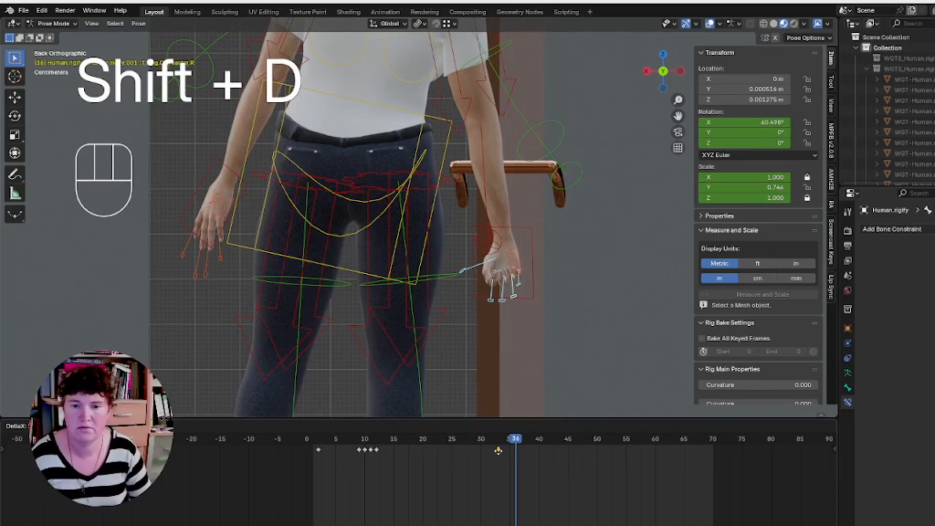
click(501, 450)
click(497, 439)
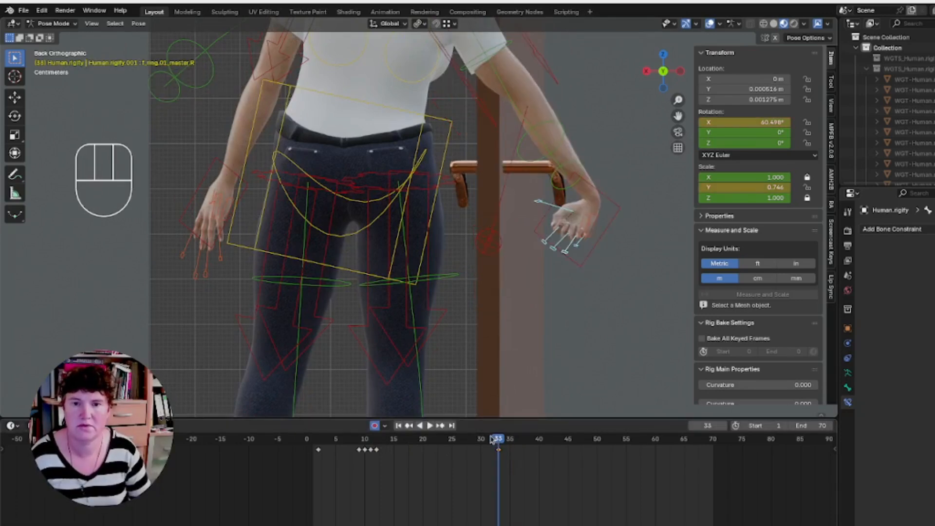
Shift the duplicated finger keyframe to frame 29 and check the grip at that frame.
click(483, 442)
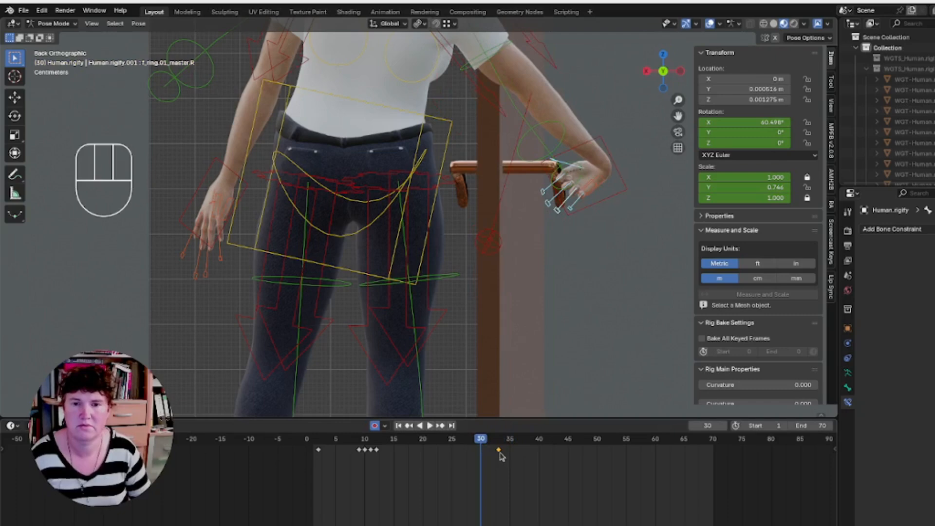
drag(501, 455, 476, 451)
click(477, 440)
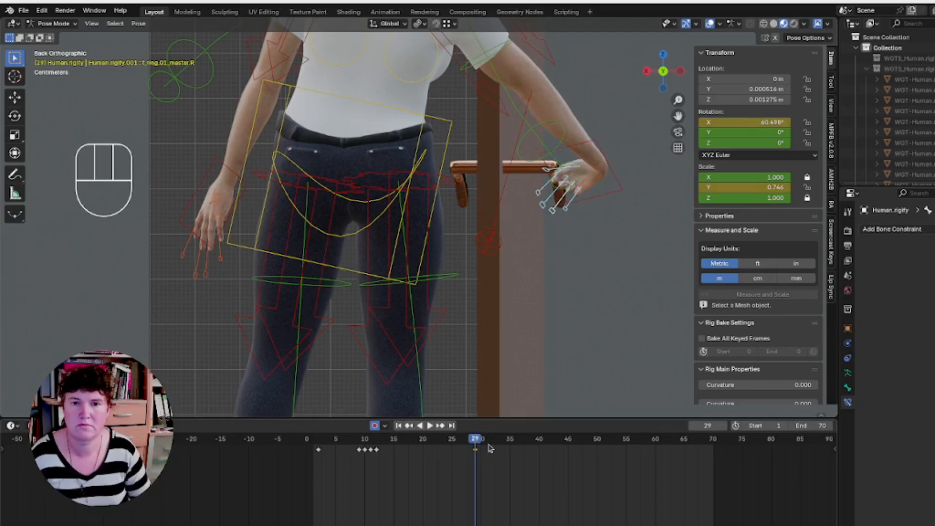
At frame 32, clear the finger controls' rotation and scale to open the hand, and check the pose up to frame 39.
click(494, 440)
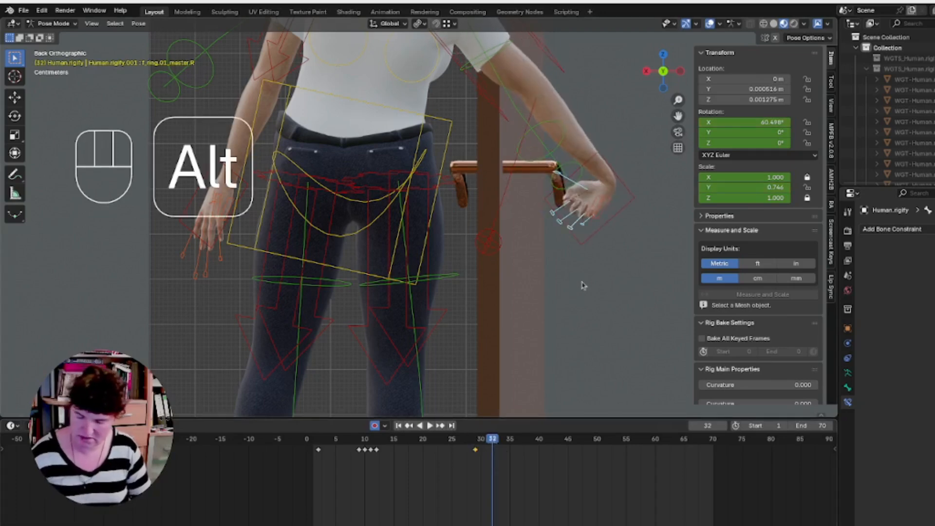
key(alt+r)
key(alt+s)
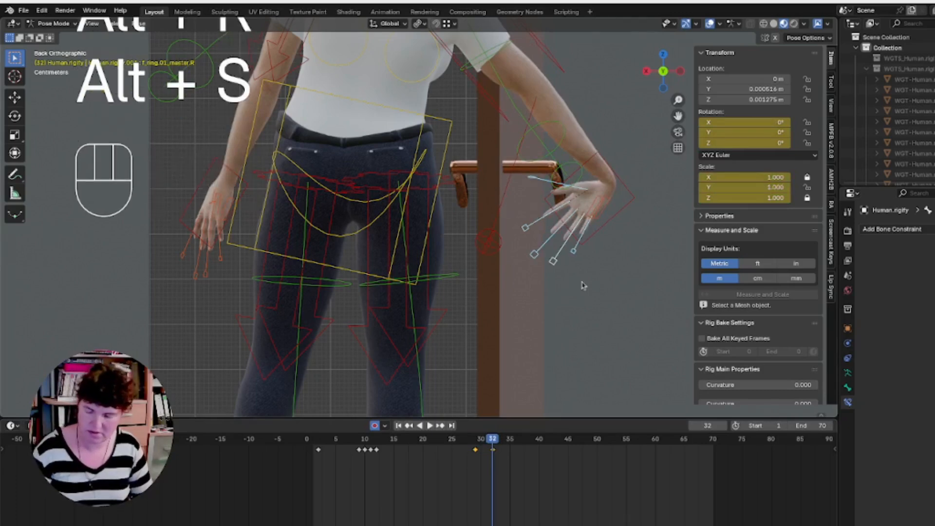
click(517, 440)
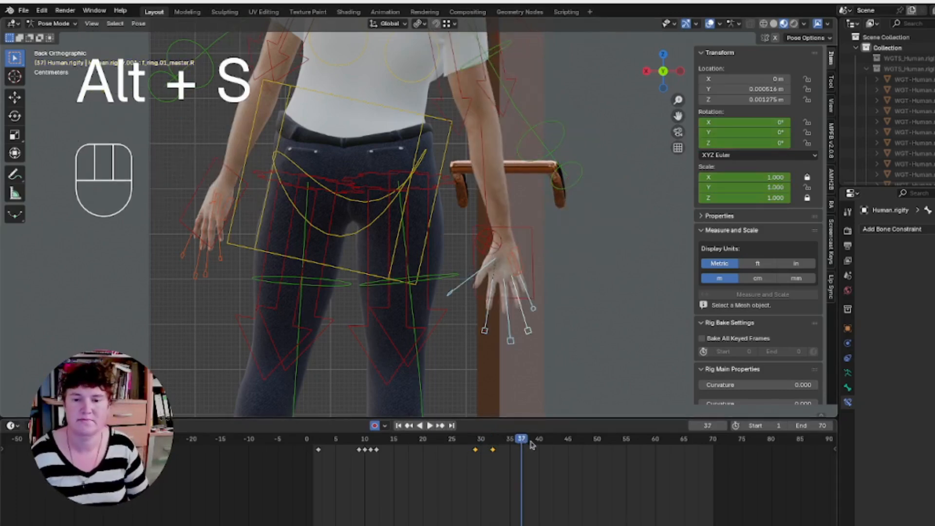
click(534, 441)
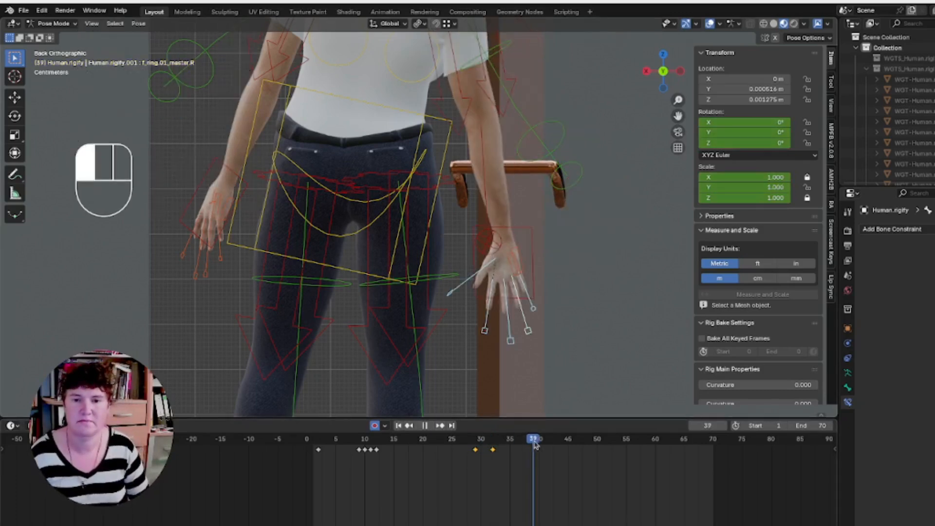
At frame 36, rotate the right hand IK control about 82.7° around its local Y axis so the palm faces the body.
click(534, 266)
click(515, 438)
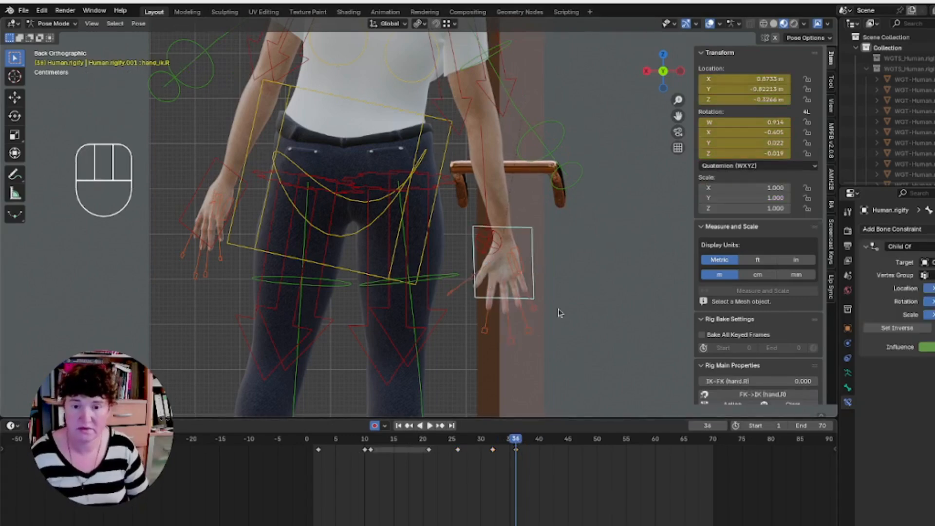
key(r)
key(y)
key(y)
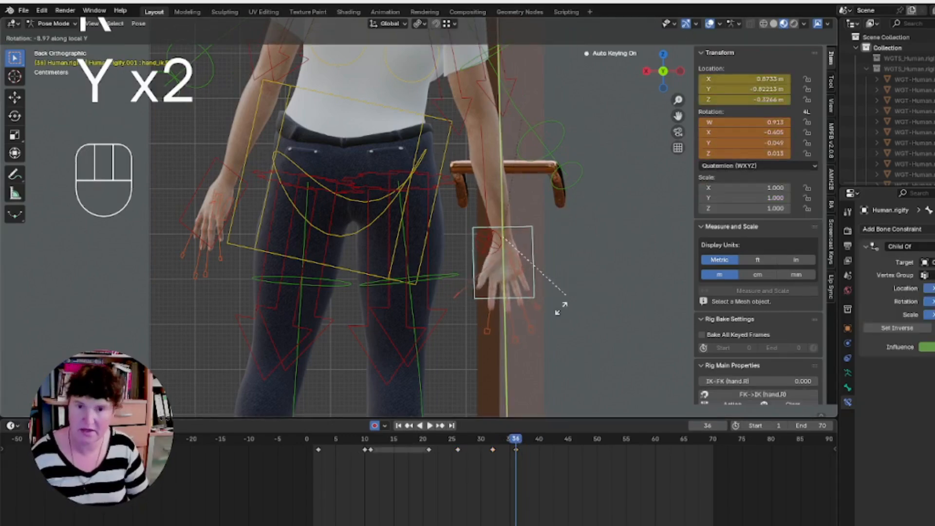
click(428, 323)
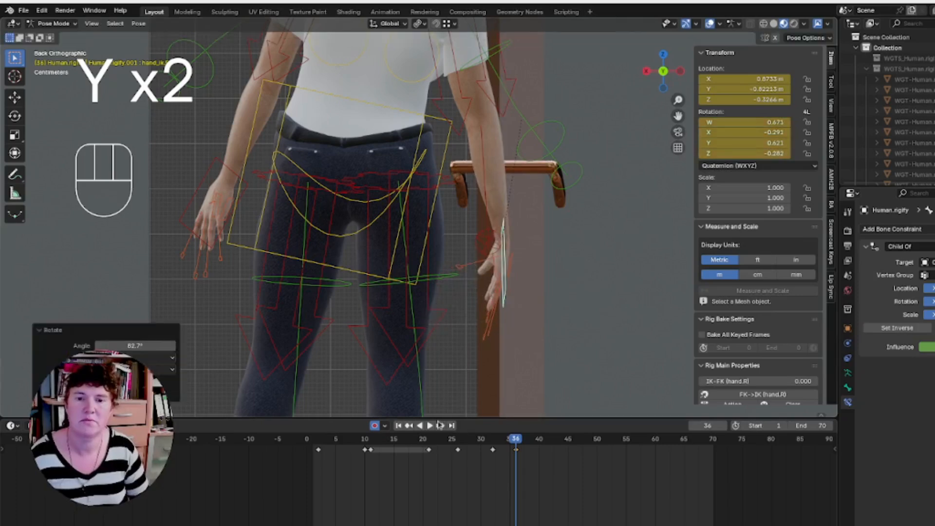
Step through frames 26 to 30 to examine the hand as it leaves the handle.
click(458, 439)
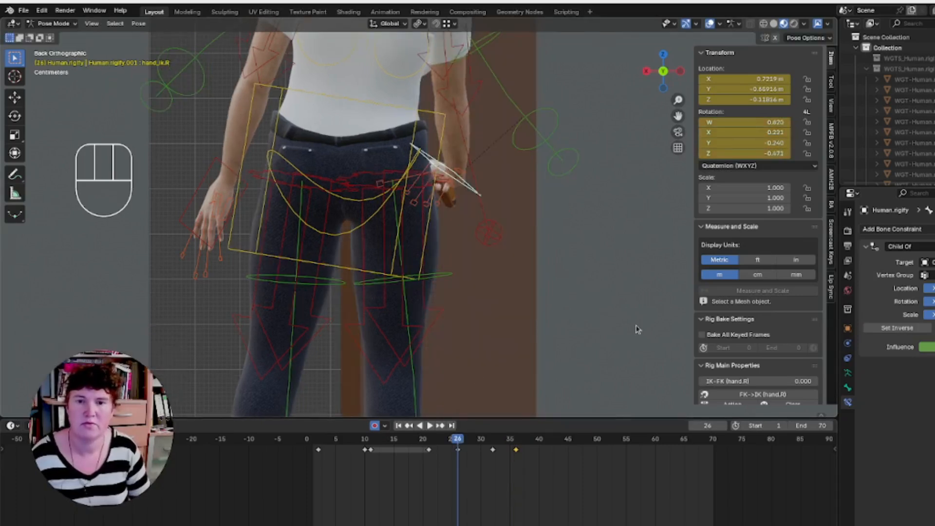
key(Right)
key(Right)
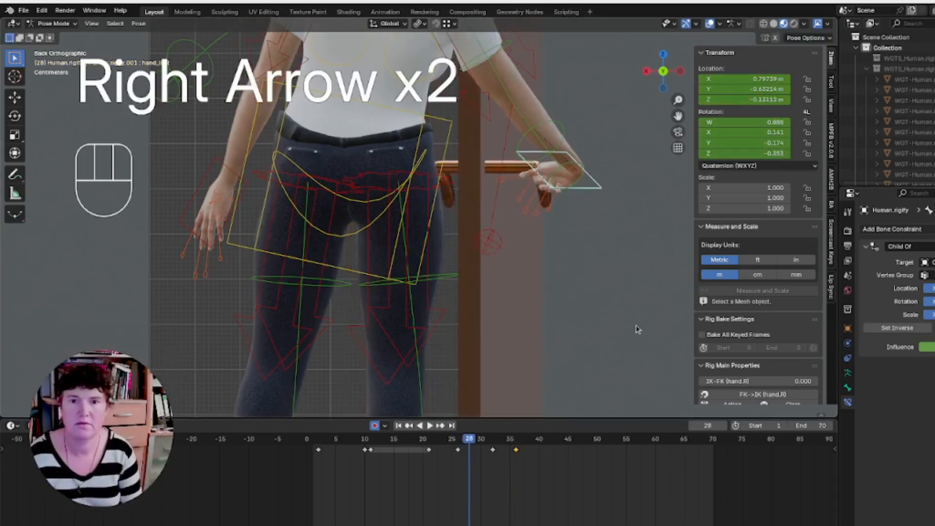
key(Right)
key(Right)
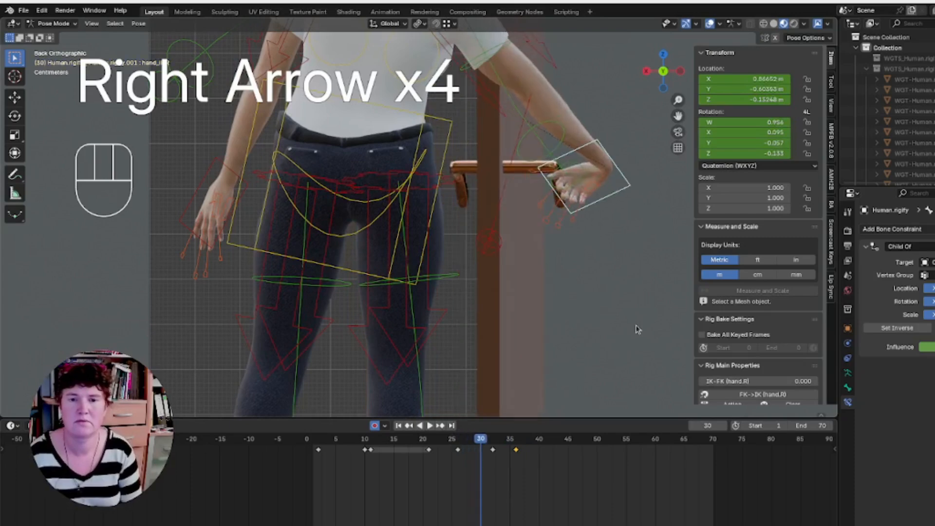
key(r)
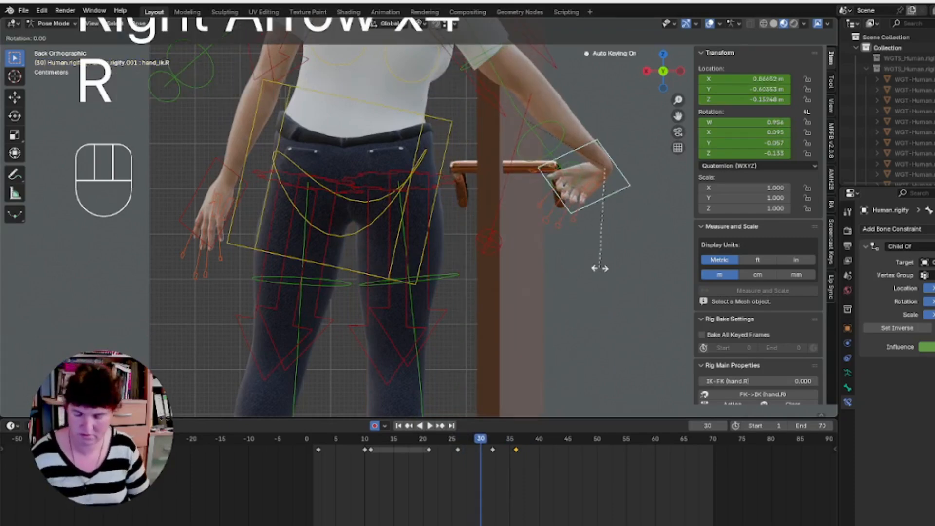
key(z)
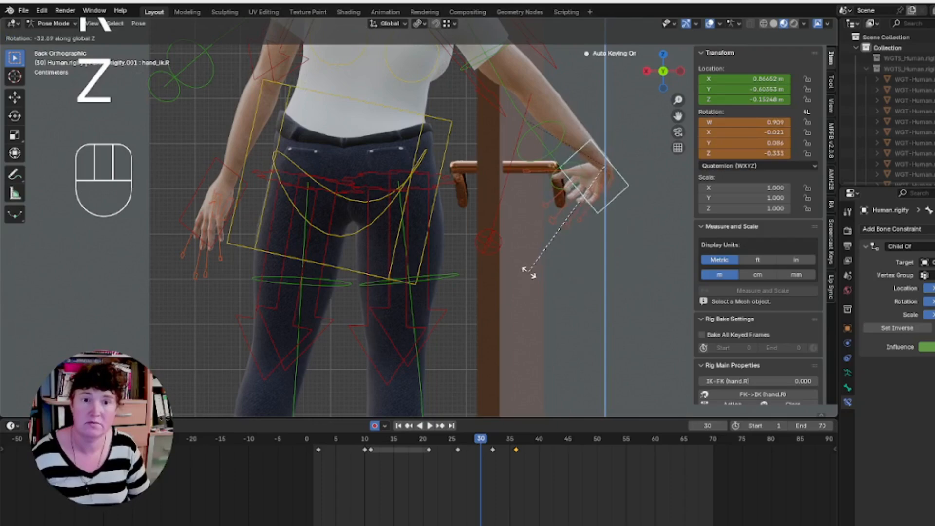
key(Escape)
At frame 30, rotate the right hand IK control about -91.5° as seen from low behind the character.
middle_drag(600, 246, 511, 272)
key(r)
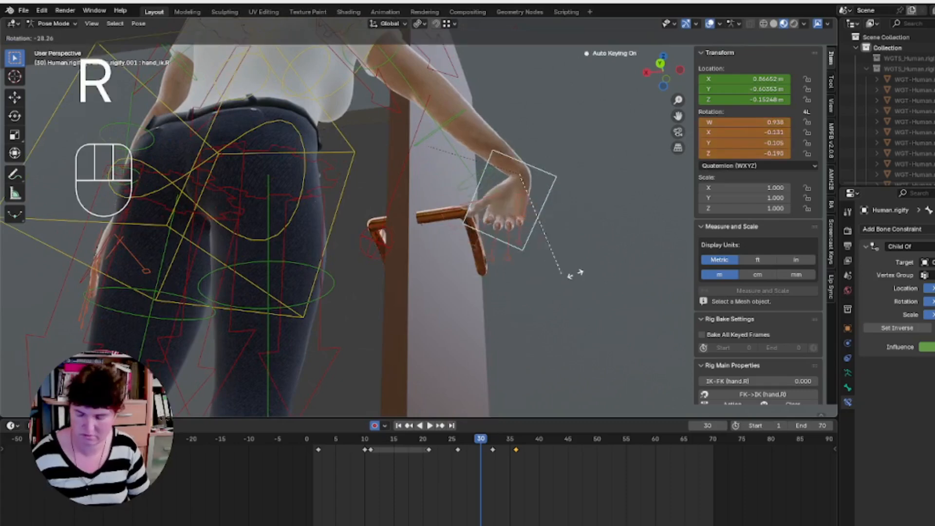
click(628, 181)
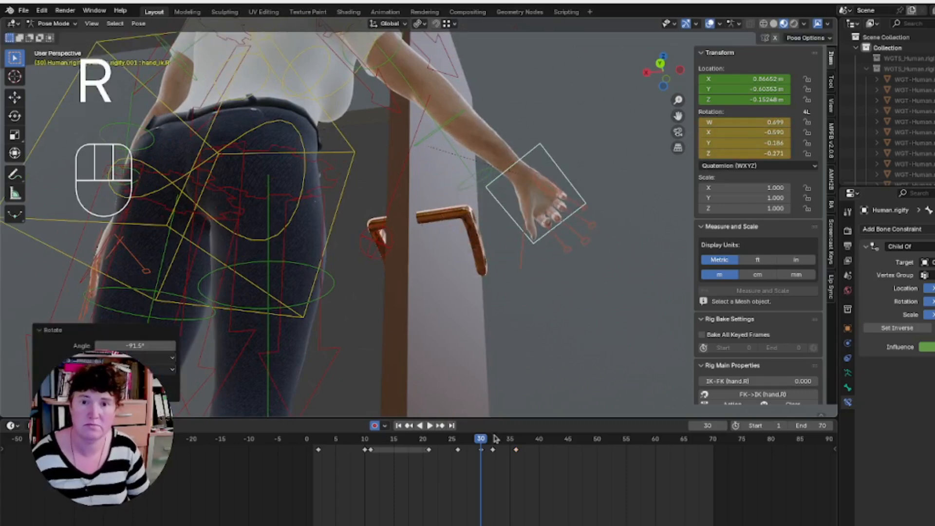
Play back the hand's release from frame 26 and return to that frame.
click(456, 444)
key(space)
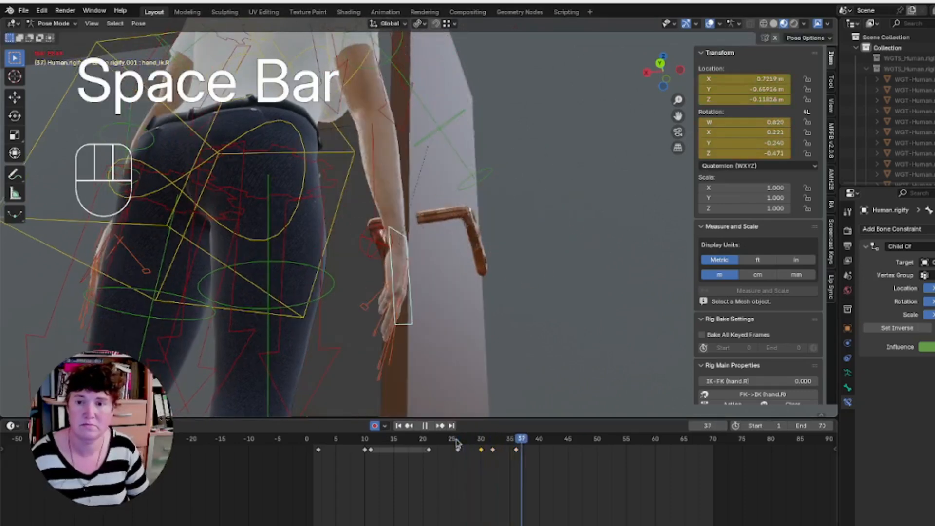
key(space)
click(456, 441)
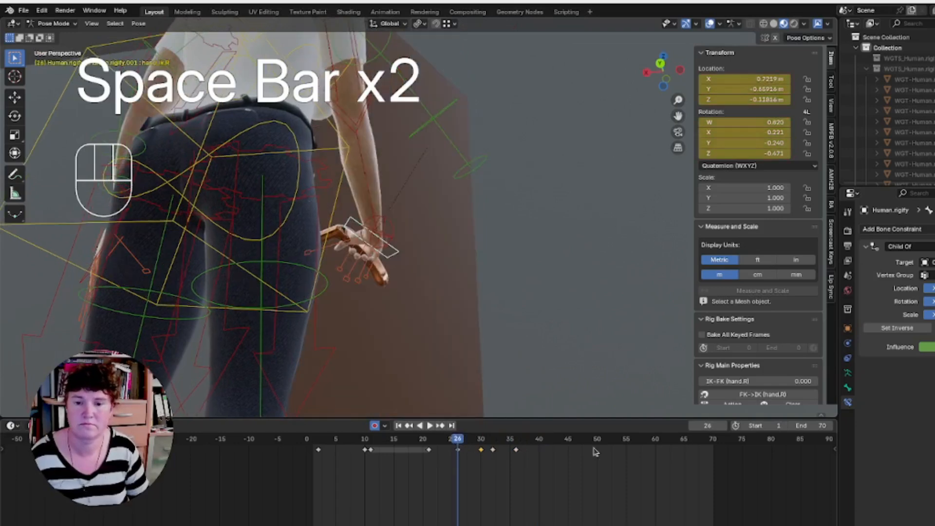
Step between frames 26 and 28 and inspect the hand against the handle from the character's right side at frame 27.
key(Right)
key(Right)
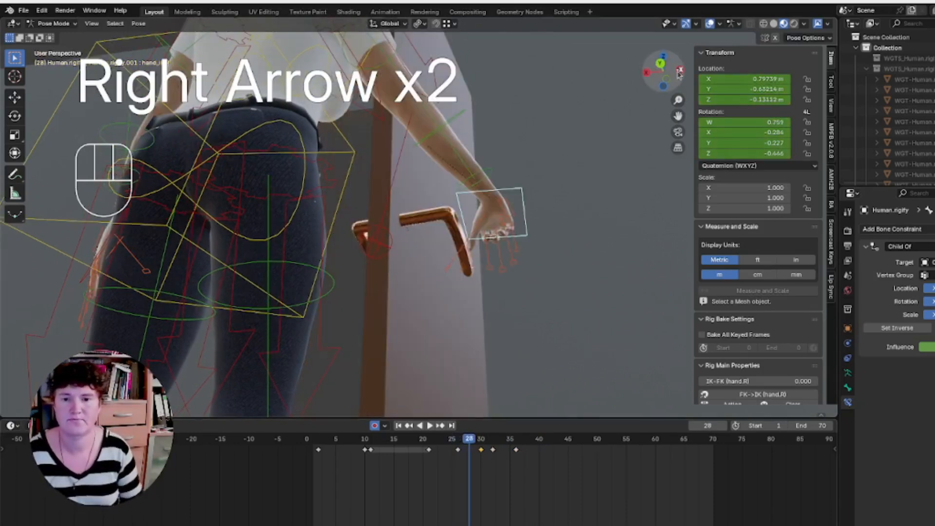
click(664, 83)
middle_drag(570, 213, 526, 219)
key(Left)
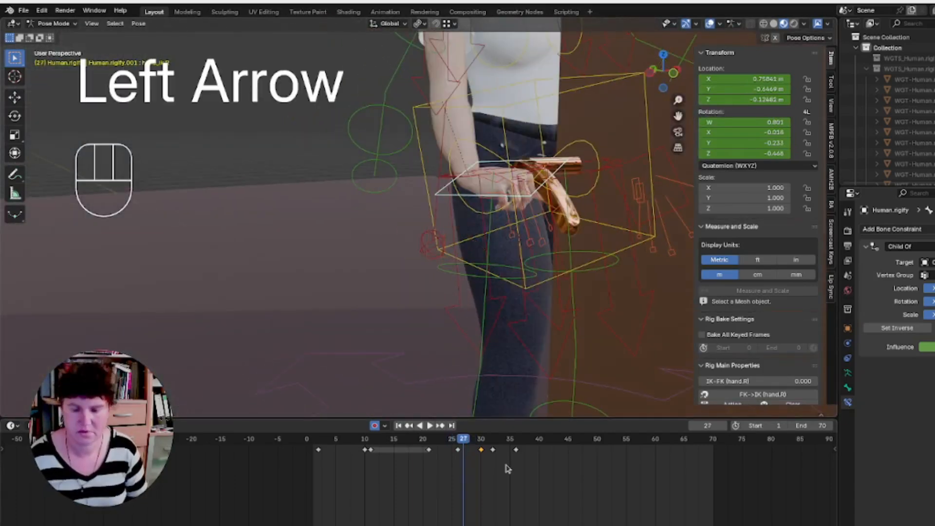
At frame 26, raise the right hand IK control so the hand sits above the door handle.
key(Left)
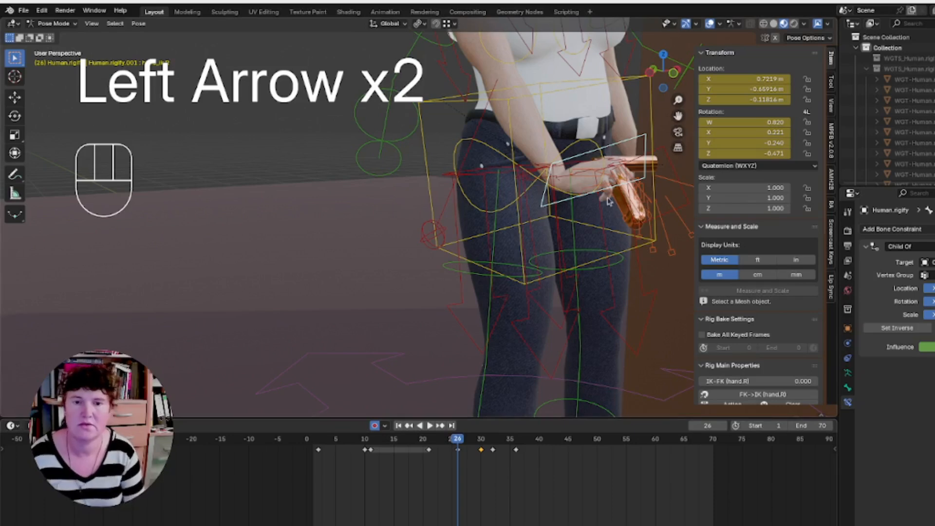
key(g)
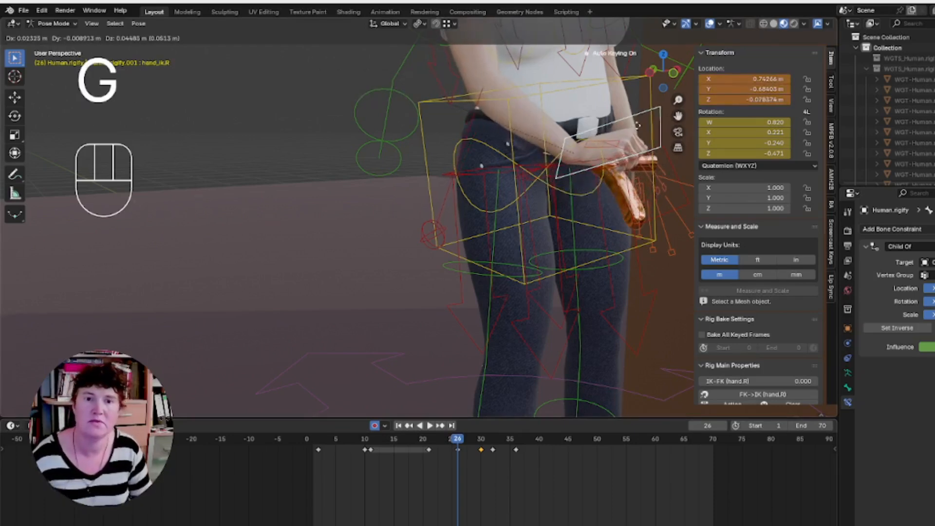
click(638, 125)
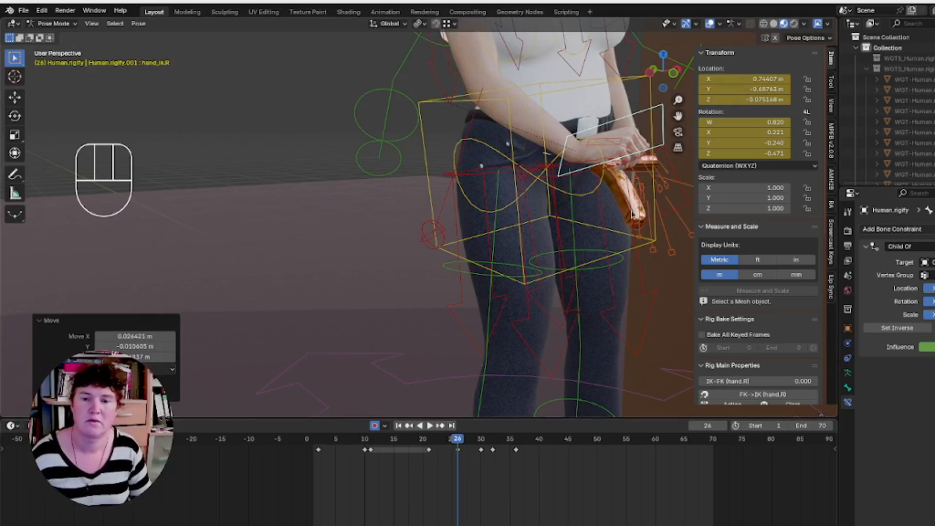
Shift the last two keyframes of the right hand's finger controls five frames earlier, to frames 24 and 27.
click(650, 177)
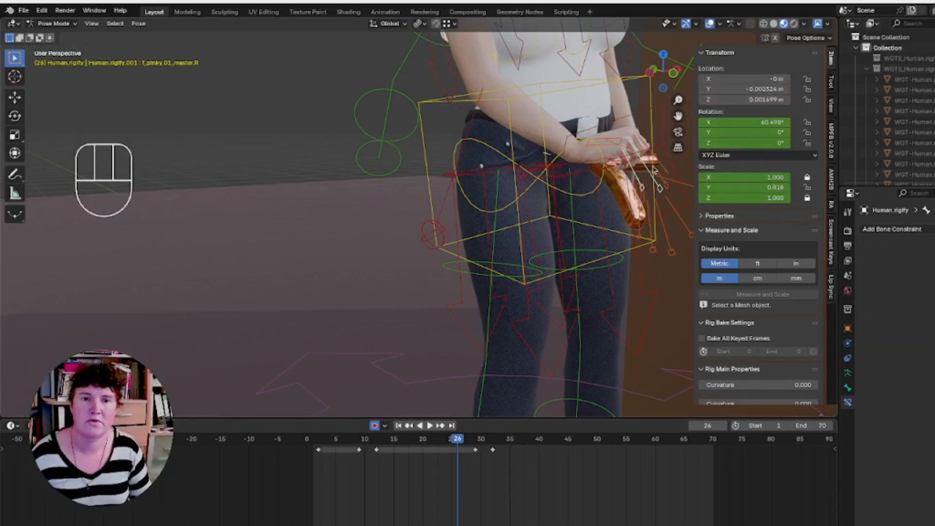
shift+click(658, 173)
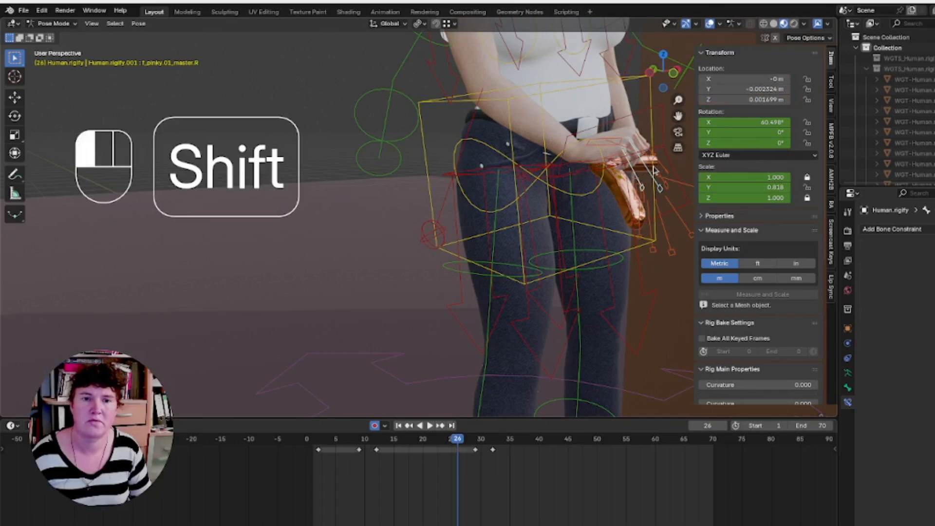
click(475, 452)
drag(502, 463, 472, 441)
key(g)
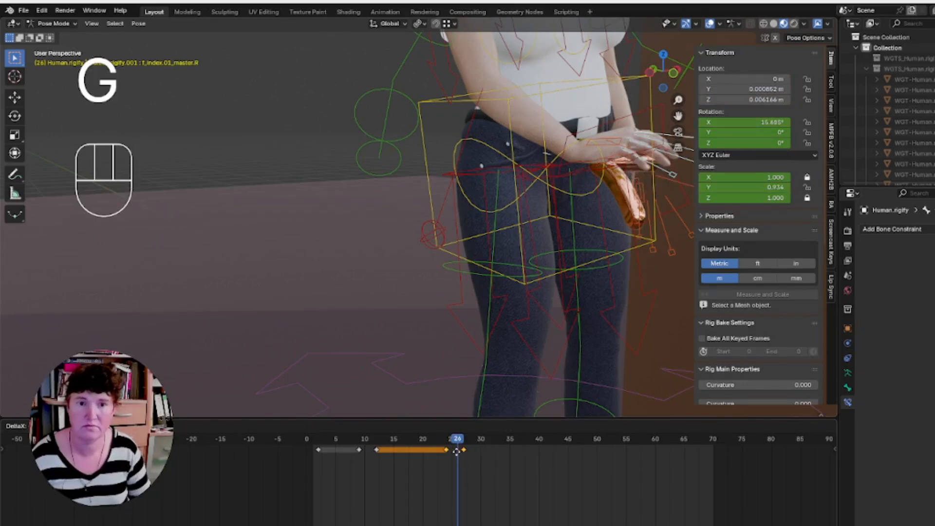
click(455, 451)
Play back the hand's release from frame 23 with more of the character and door in view.
click(440, 441)
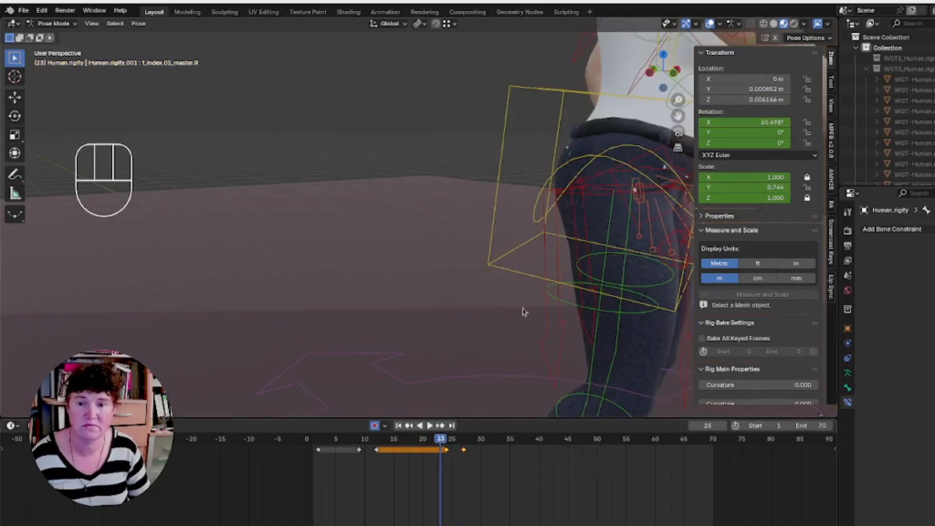
scroll(526, 308, down, 5)
scroll(526, 294, up, 3)
middle_drag(525, 295, 562, 291)
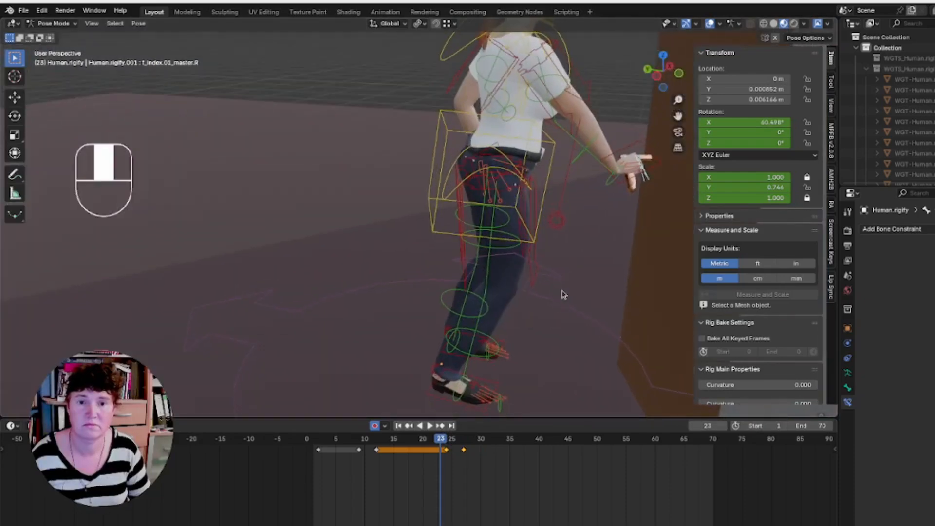
key(space)
key(space)
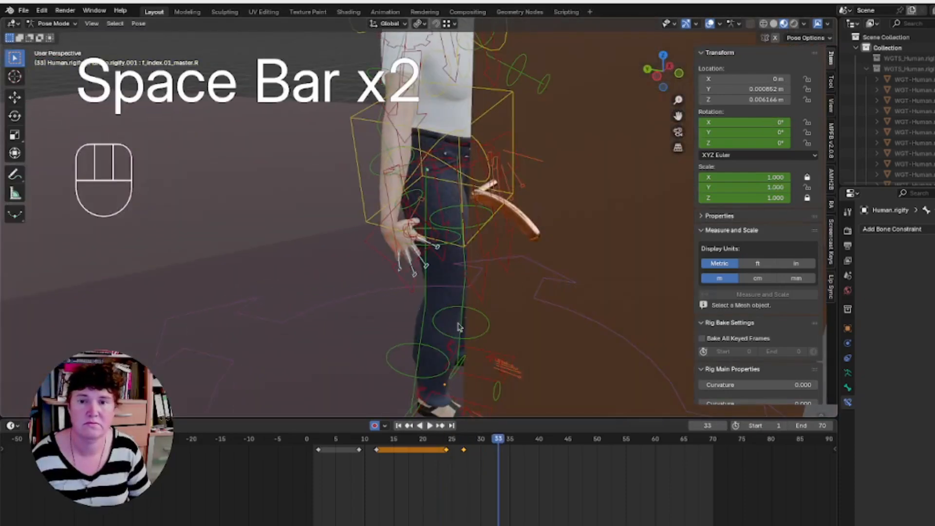
Step through frames 27 to 33 to examine how the open hand drops from the handle to the side.
click(487, 440)
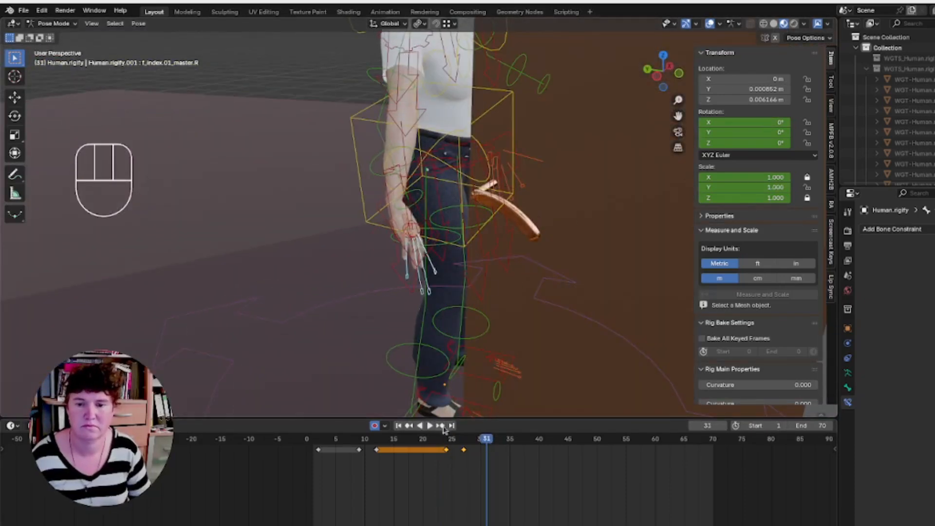
click(466, 441)
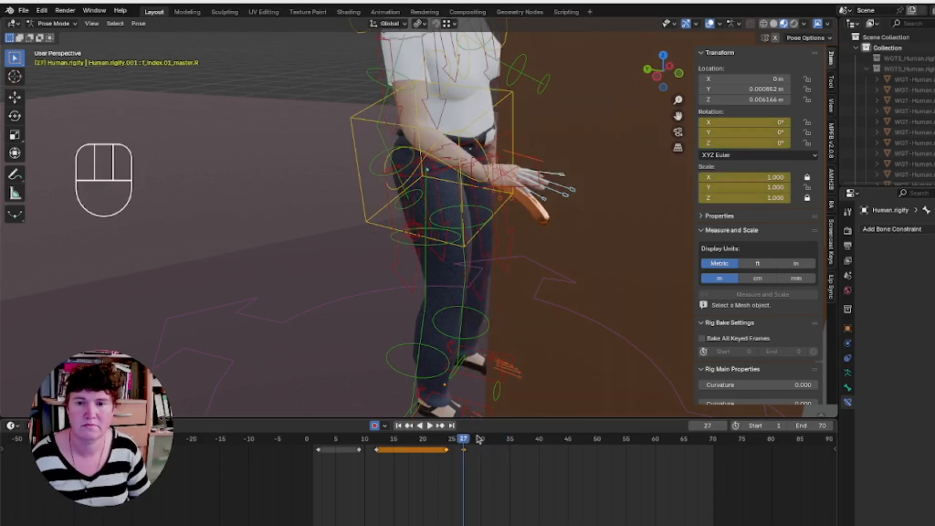
key(Right)
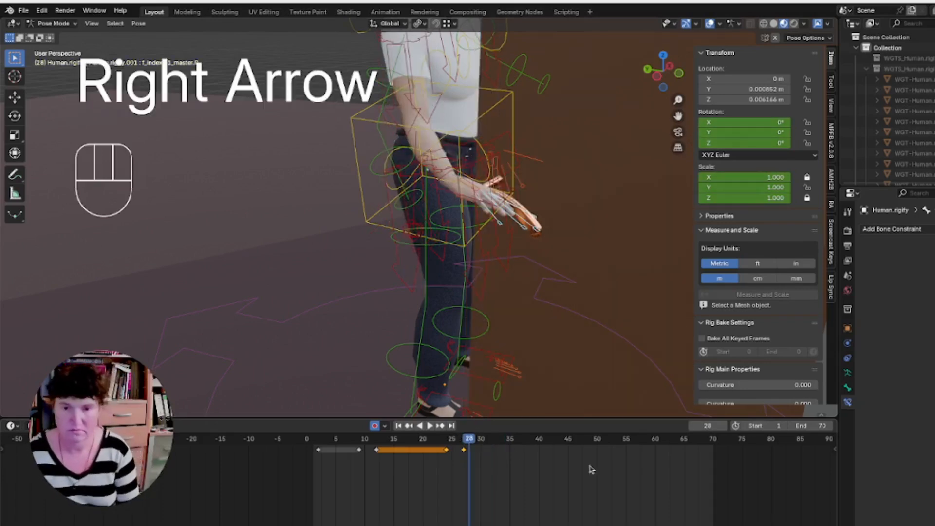
key(Right)
key(Right)
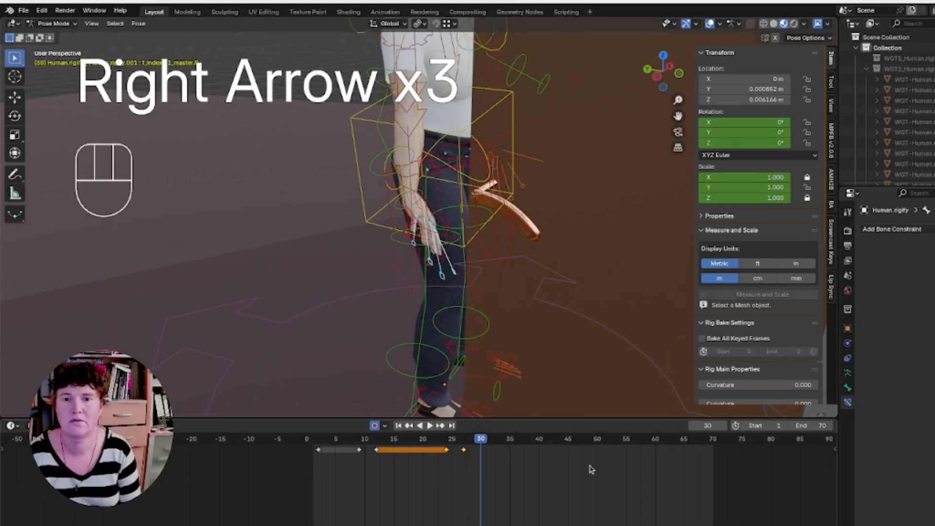
key(Right)
key(Right)
key(Right)
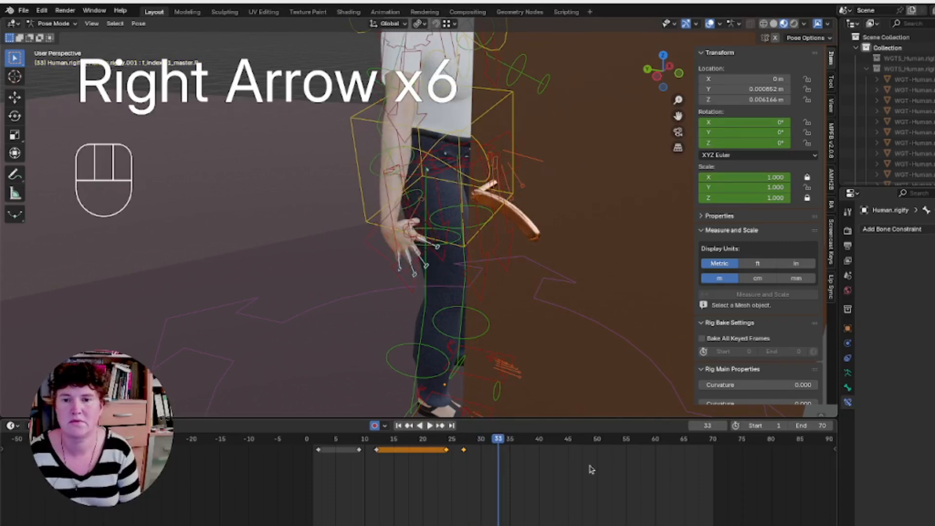
At frame 34, rotate the right hand IK control 34.4° and move its new keyframe to frame 32, replacing the one there.
key(Right)
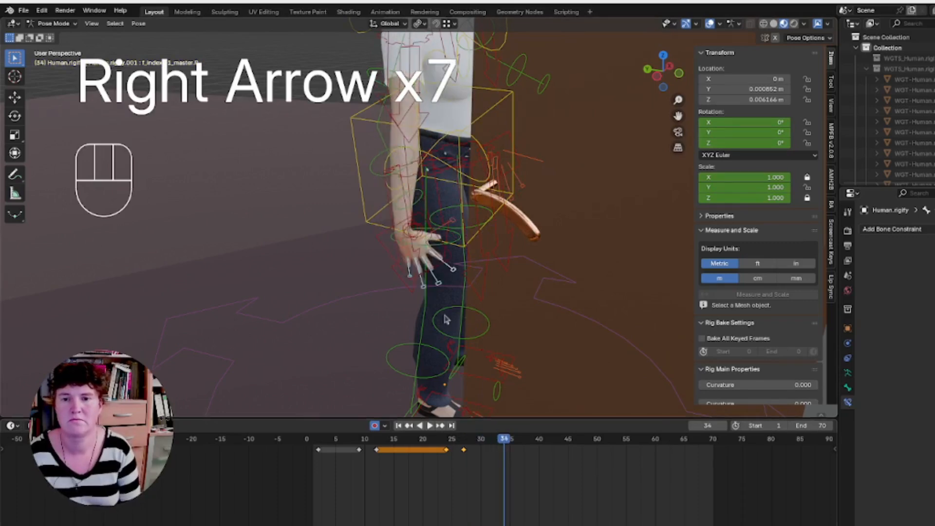
click(423, 227)
key(r)
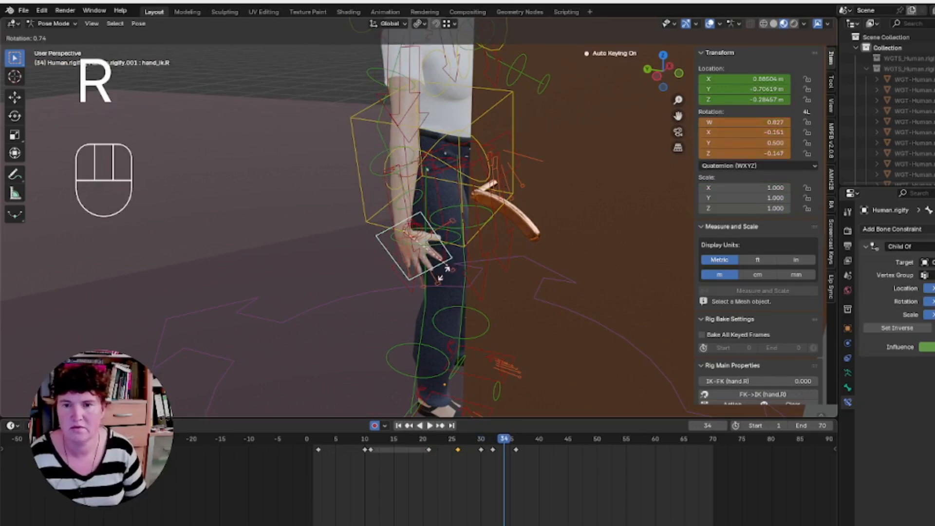
click(418, 286)
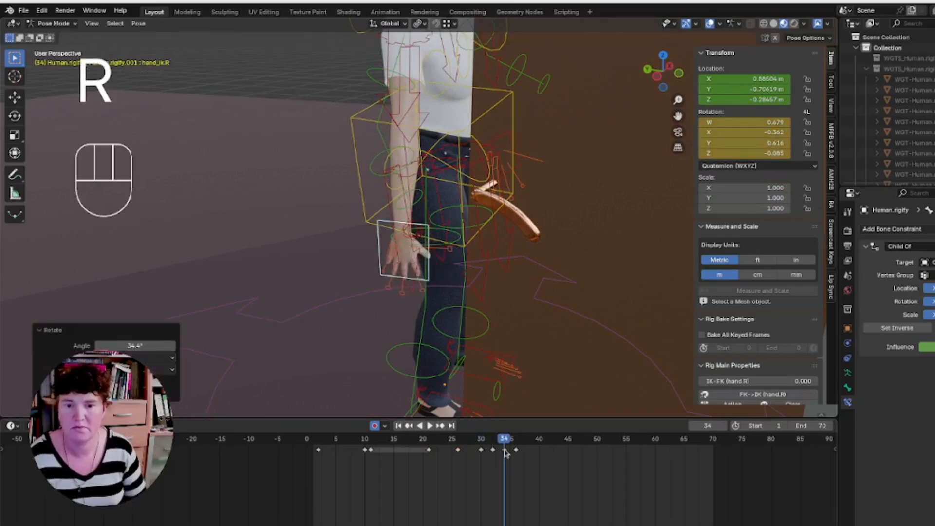
key(g)
click(493, 455)
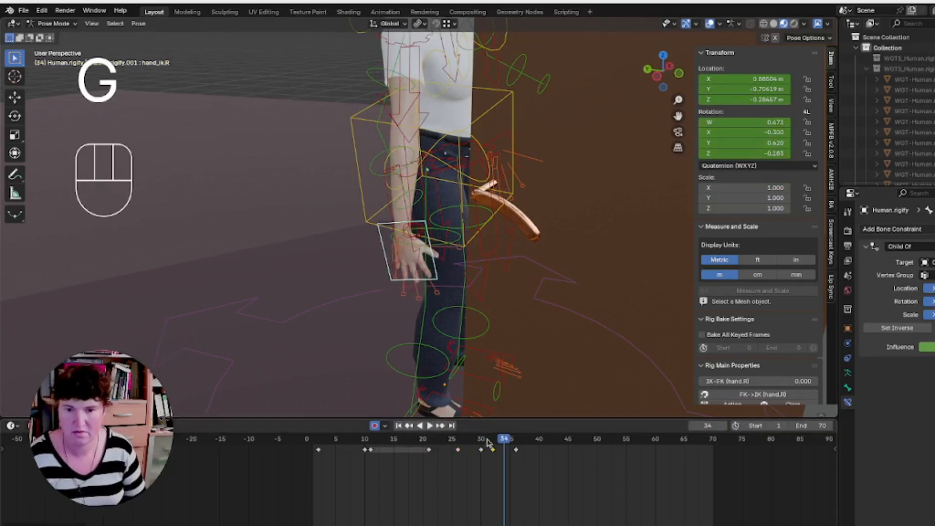
Play back the lowering of the arm from frame 30 to check the hand's rotation.
click(492, 439)
click(482, 439)
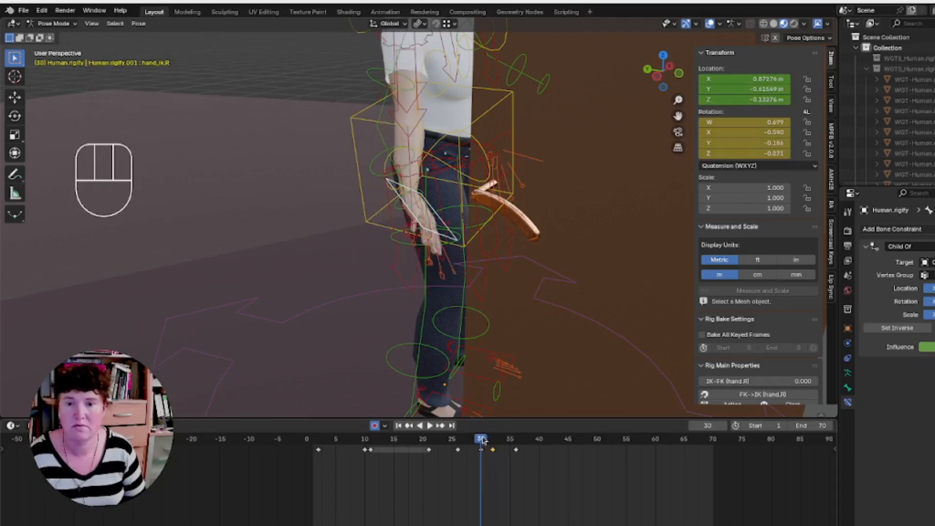
key(space)
key(space)
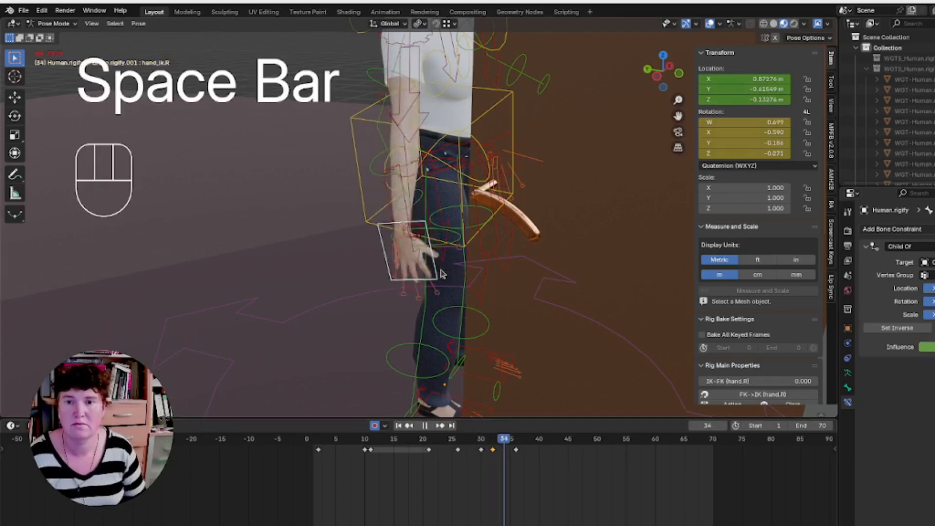
At frame 36, raise the right hand IK control and reposition it beside the thigh, checking from the side and behind.
middle_drag(399, 258, 463, 263)
click(517, 443)
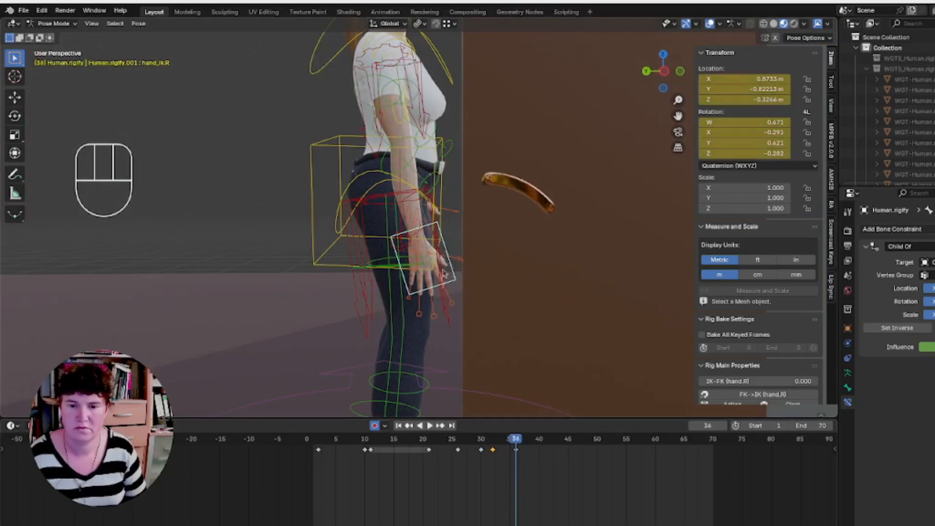
key(g)
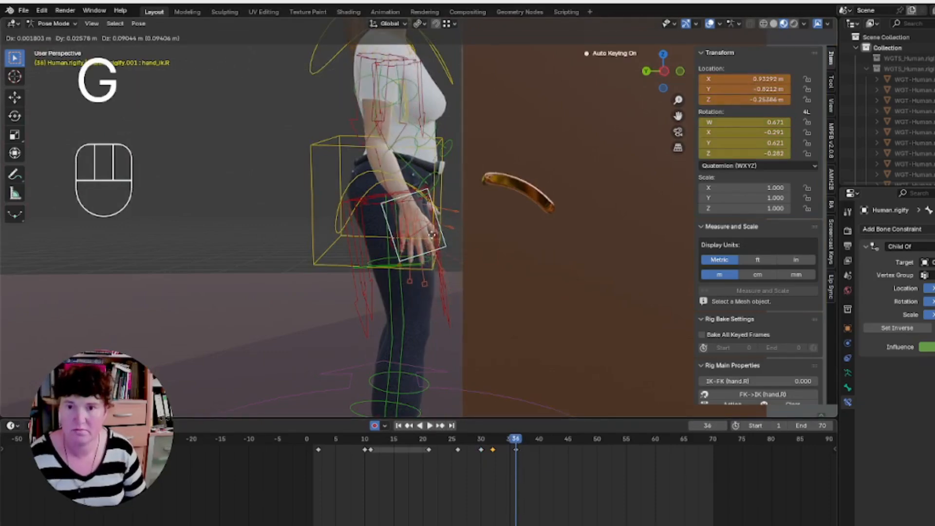
click(414, 255)
middle_drag(414, 255, 511, 272)
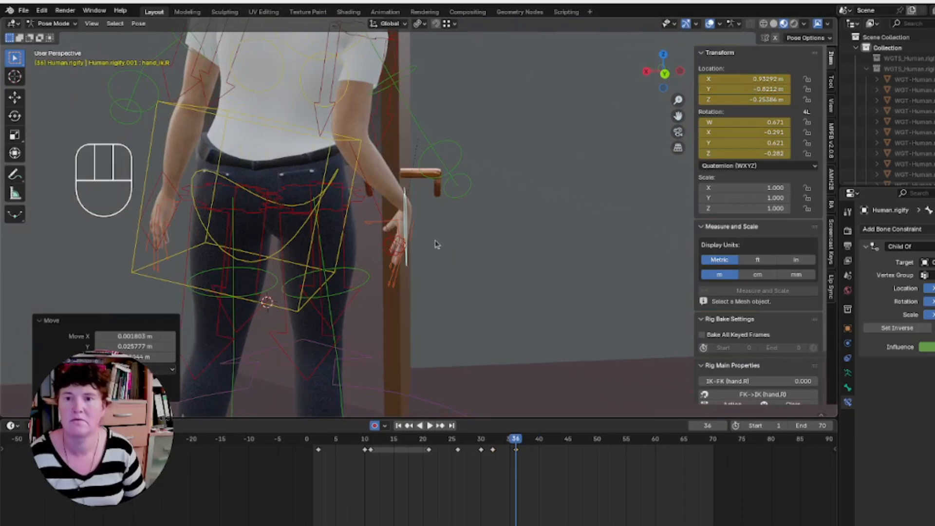
key(g)
click(418, 263)
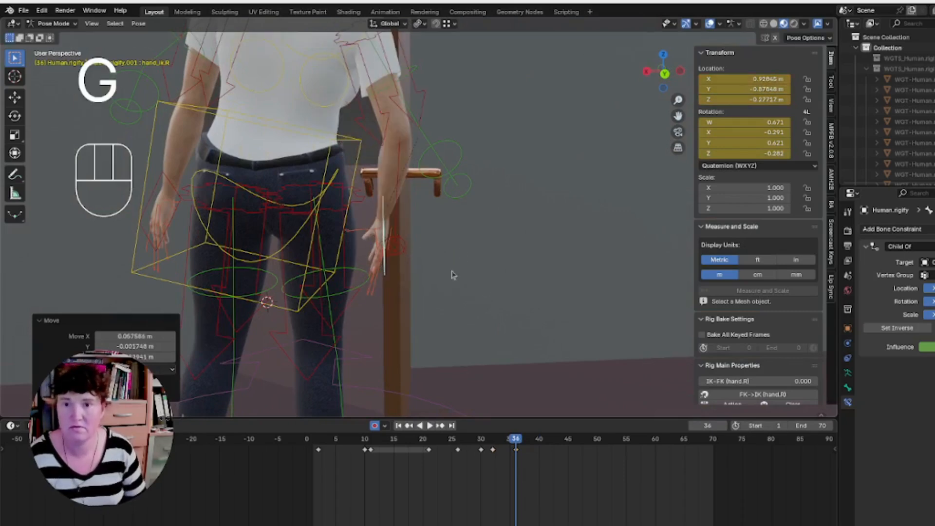
Play back the arm's final movement from frame 32 as seen from behind the character.
click(493, 441)
key(space)
key(space)
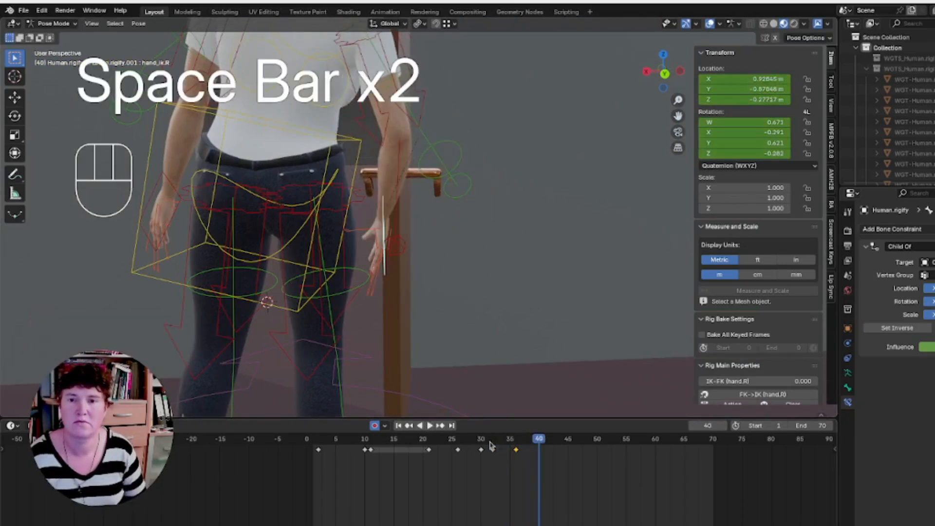
At frame 32, move the right hand IK control outward, away from the body, and rotate it as seen from behind.
mouse_move(494, 217)
middle_down()
mouse_move(502, 244)
mouse_move(484, 275)
mouse_move(493, 224)
middle_up()
key(g)
click(441, 254)
key(r)
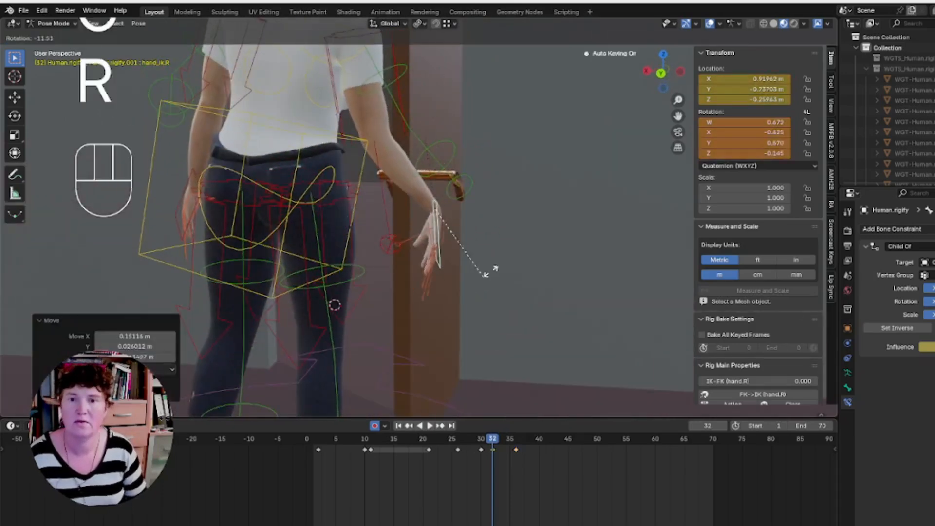
click(501, 246)
Play back the arm movement from frame 30, and the door pull from frame 10 with the whole character in view.
click(479, 444)
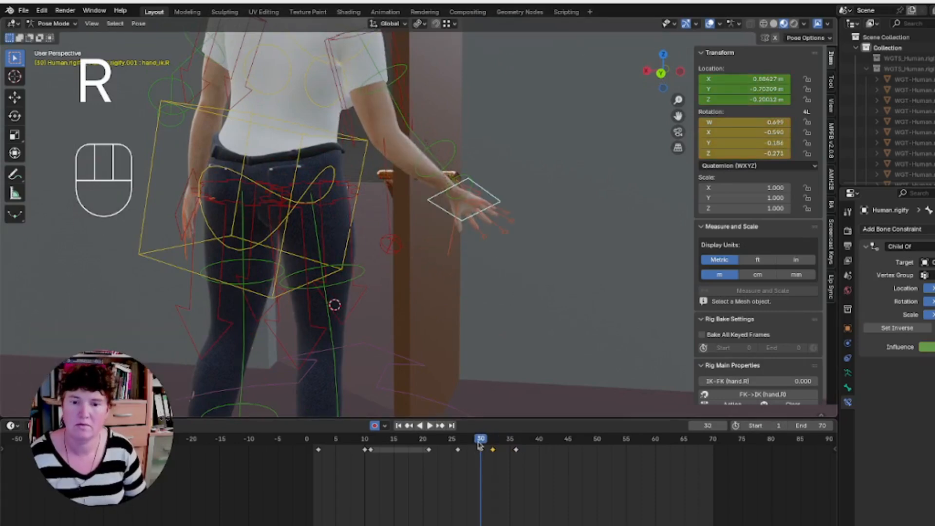
key(space)
key(space)
middle_drag(536, 292, 368, 312)
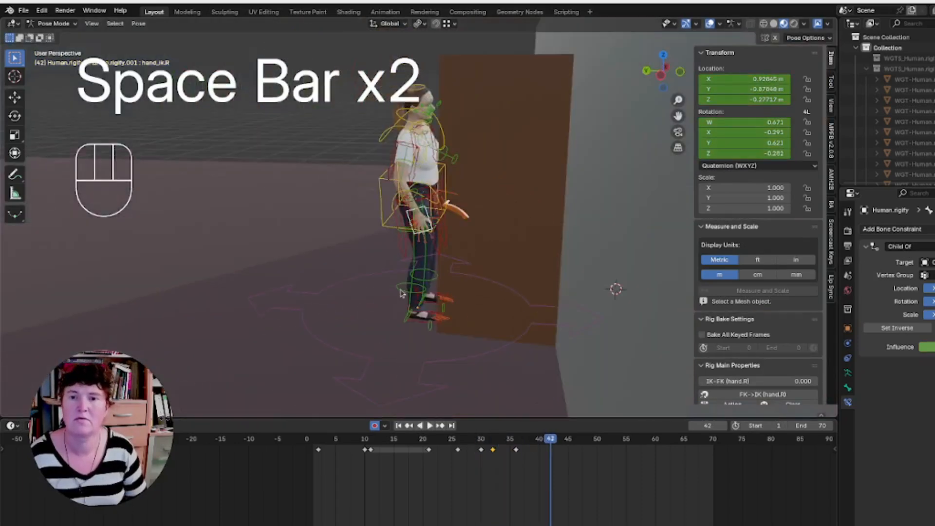
click(365, 443)
key(space)
key(space)
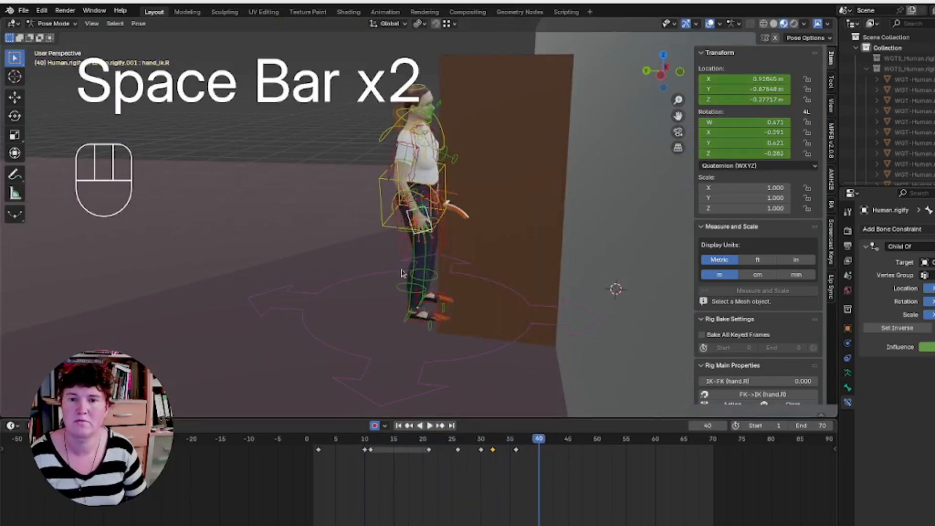
Hide the viewport overlays and play back the animation from frame 1 as seen from the character's side.
middle_drag(445, 175, 504, 262)
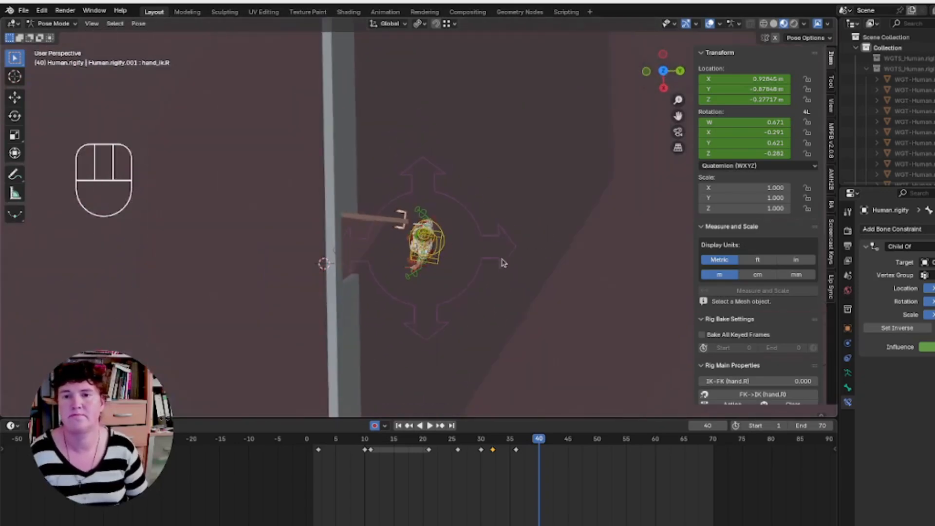
click(315, 439)
click(709, 23)
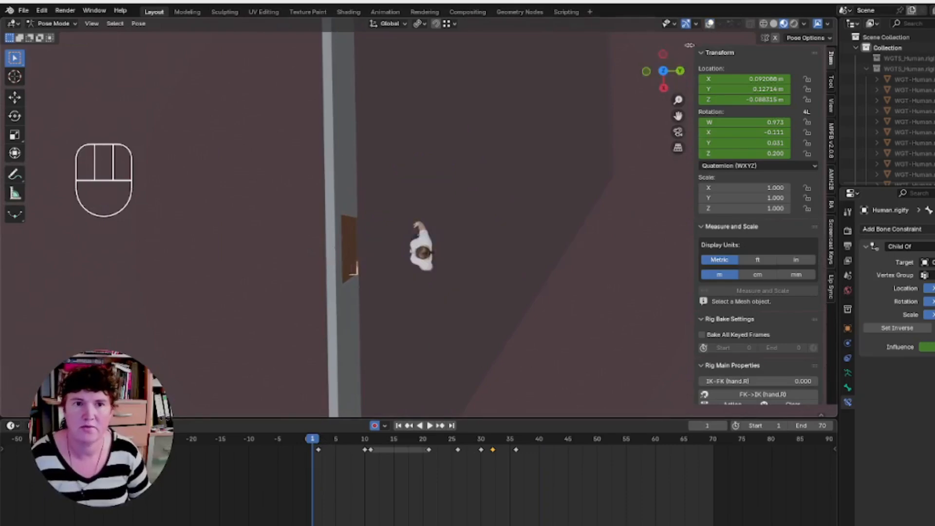
middle_drag(581, 247, 438, 229)
key(space)
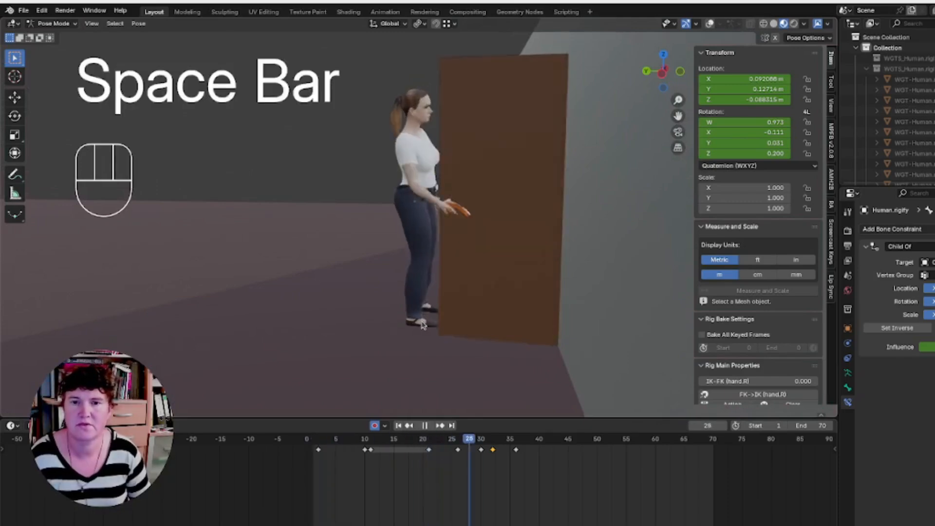
key(space)
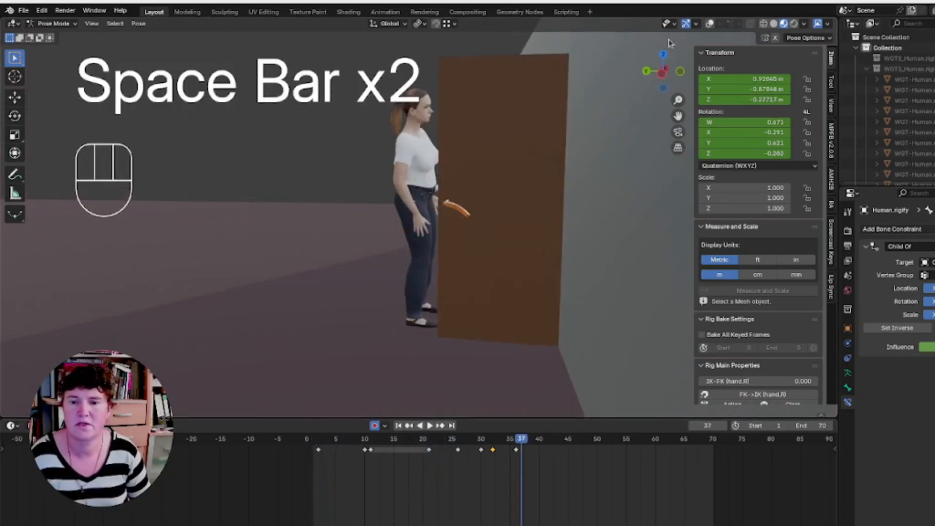
Play back the animation from frame 2 as seen from above.
click(663, 58)
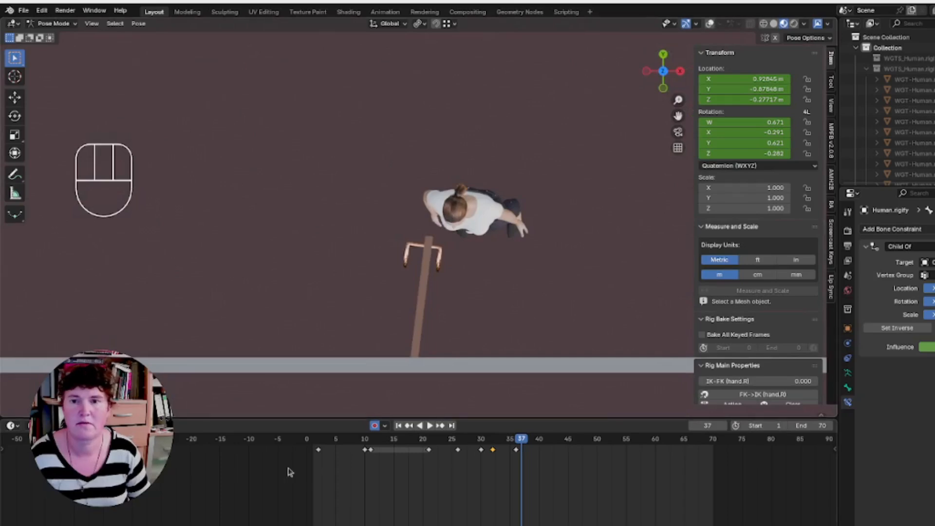
click(317, 441)
key(space)
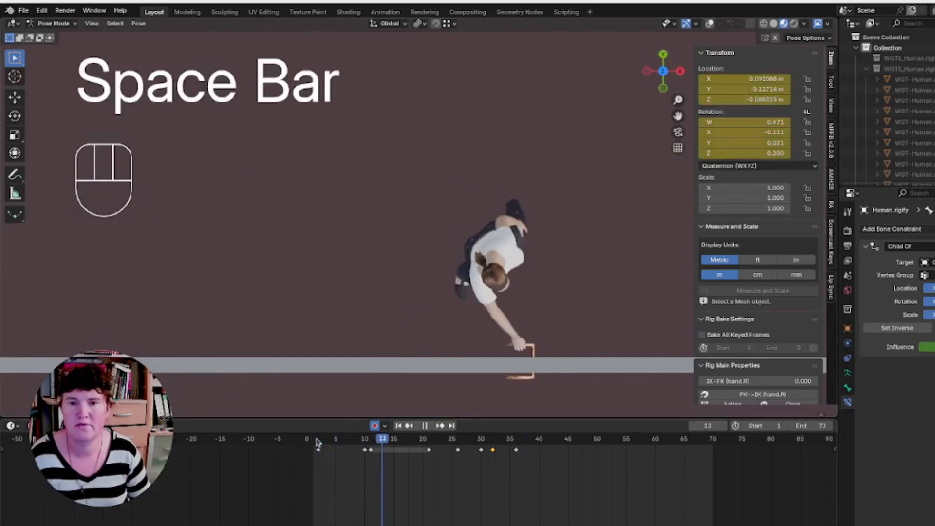
key(space)
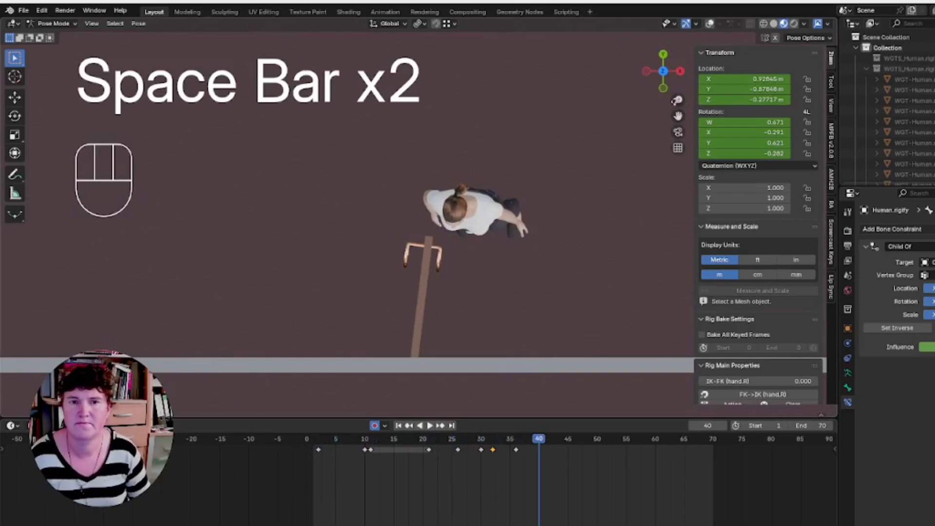
Show the viewport overlays again, select the torso control as seen from behind, and step through the frames around 32.
click(711, 24)
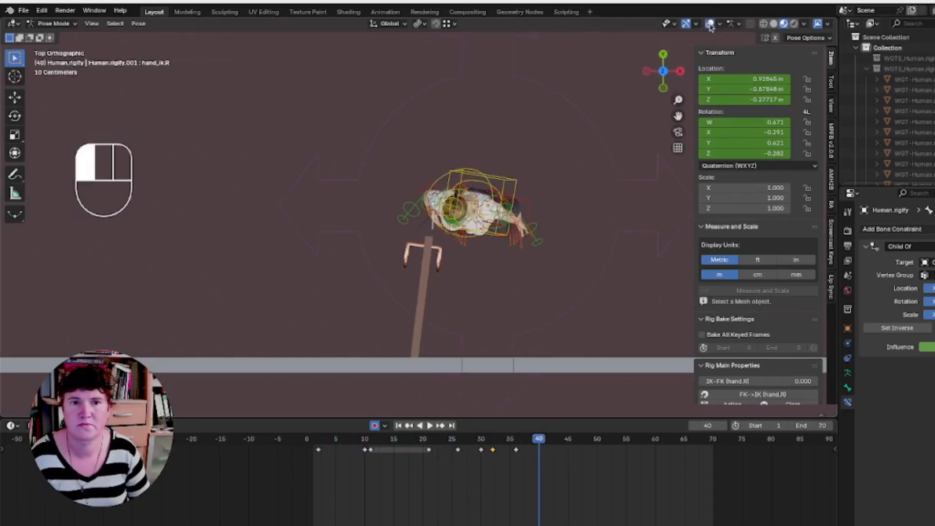
click(663, 53)
click(397, 190)
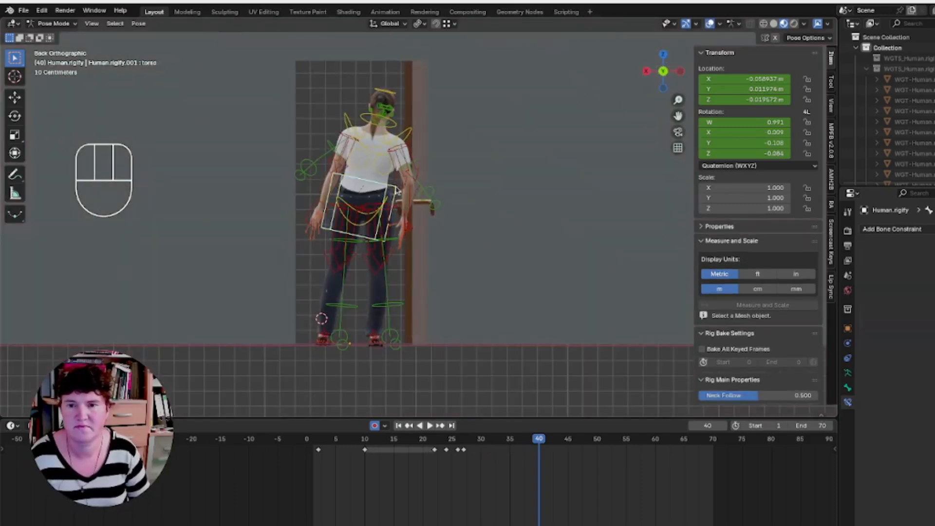
click(492, 441)
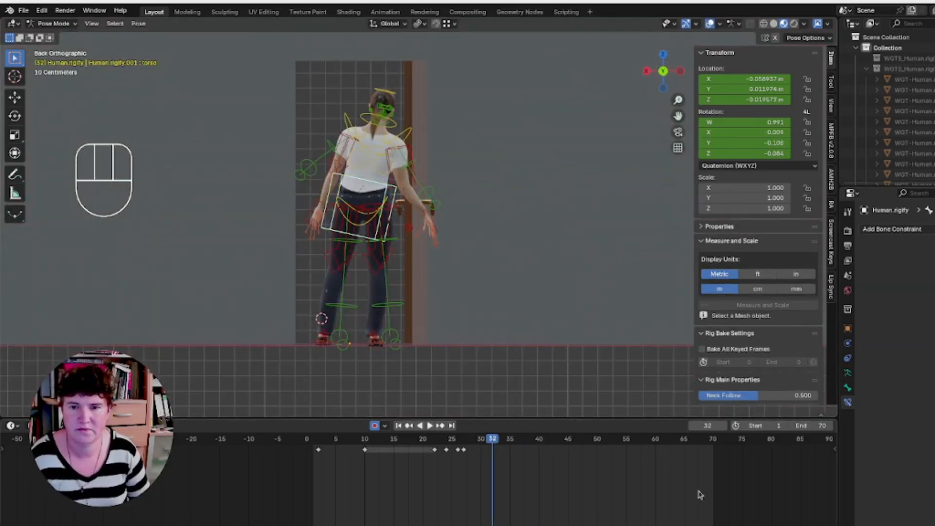
key(Right)
key(Left)
key(Left)
key(Left)
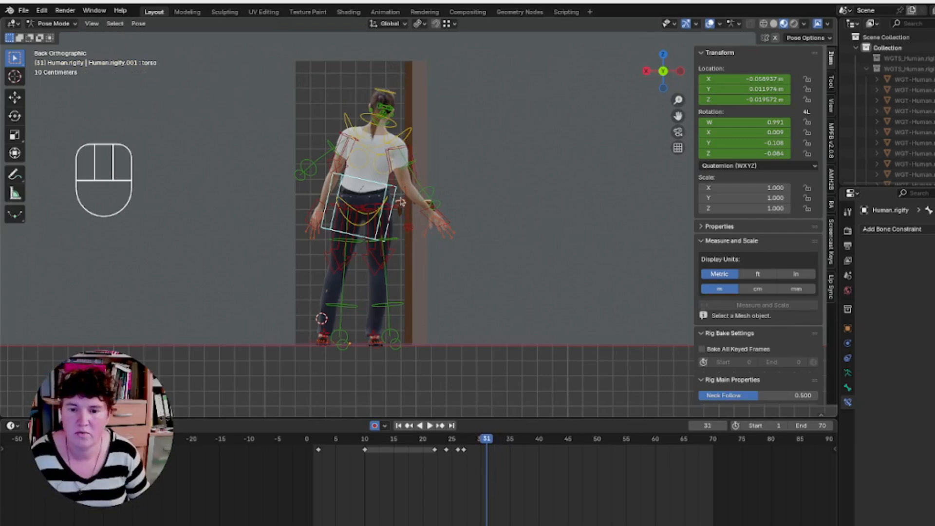
click(394, 197)
Duplicate the torso's keyframe at frame 27 to frame 30, and clear the torso's rotation at frame 34.
click(468, 454)
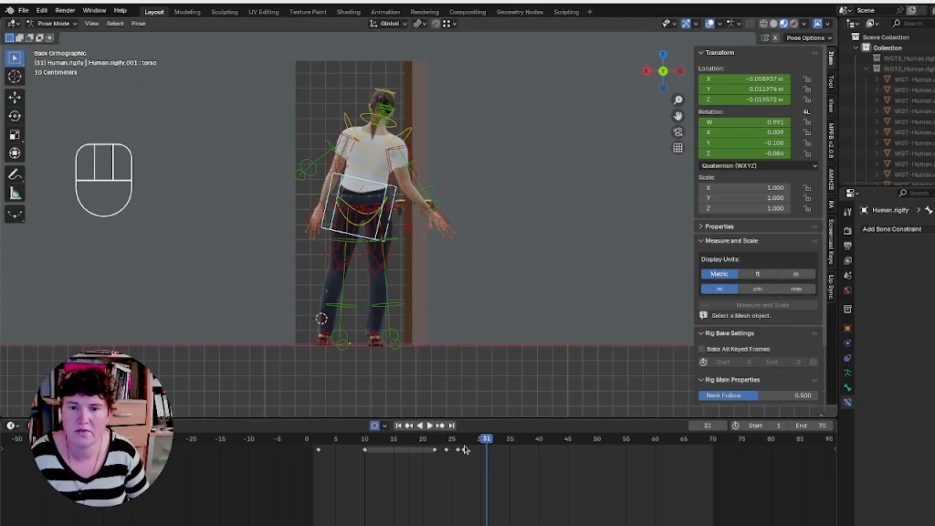
click(464, 449)
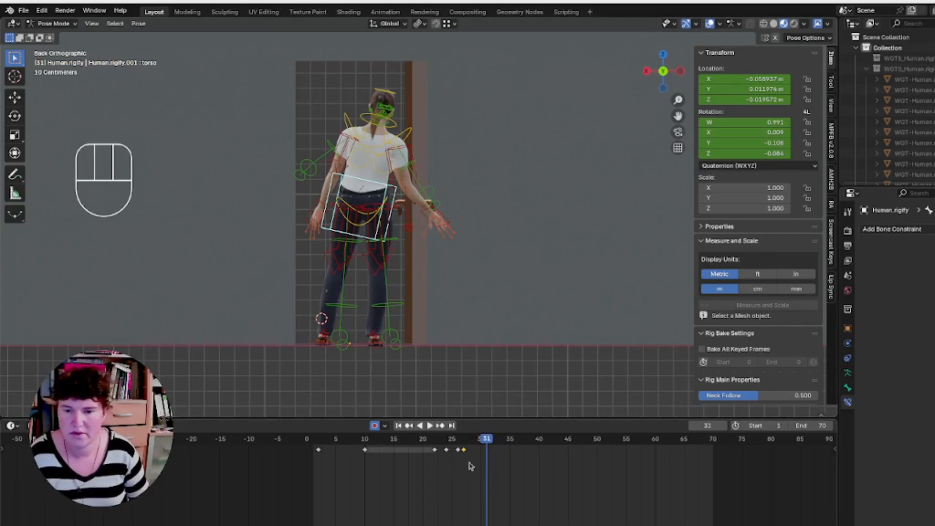
key(shift+d)
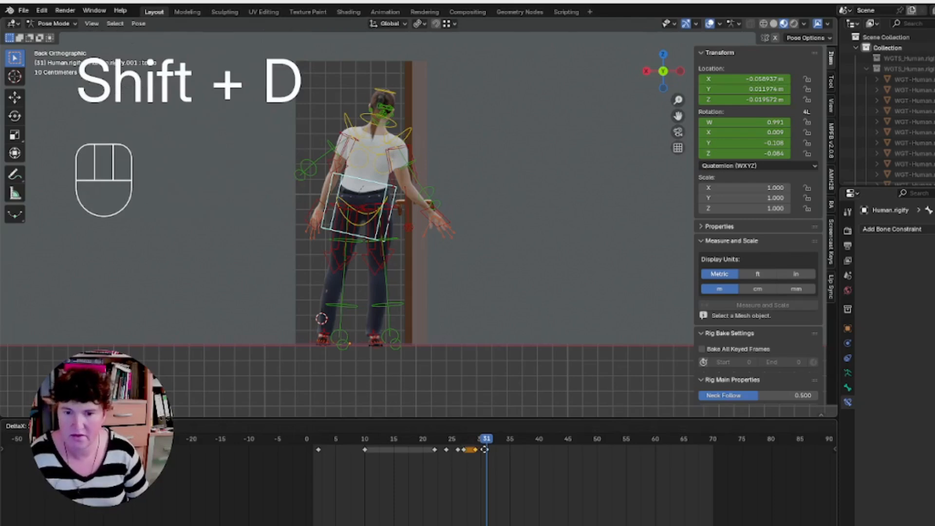
click(488, 454)
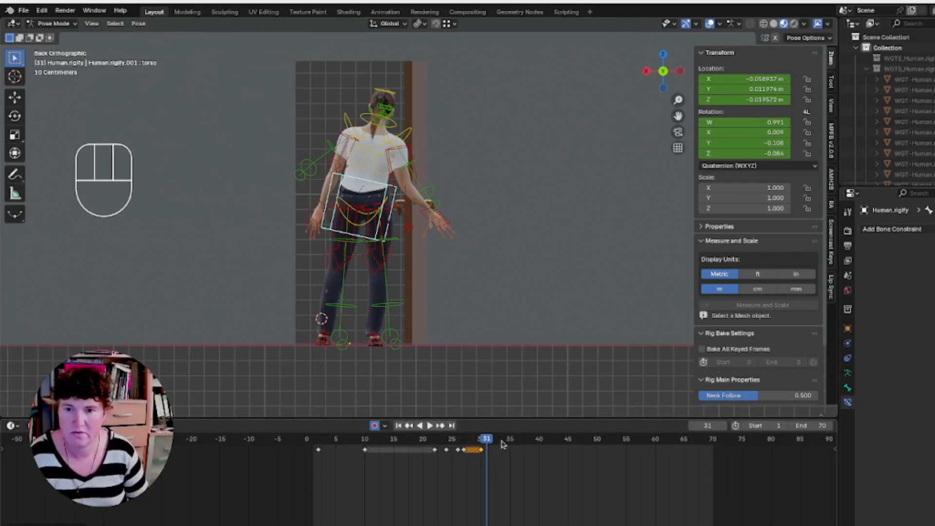
click(505, 446)
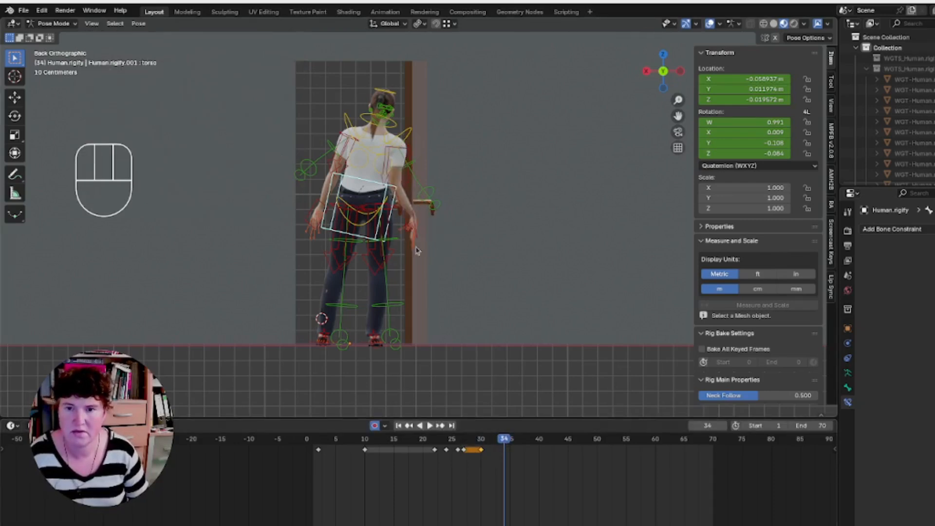
key(alt+r)
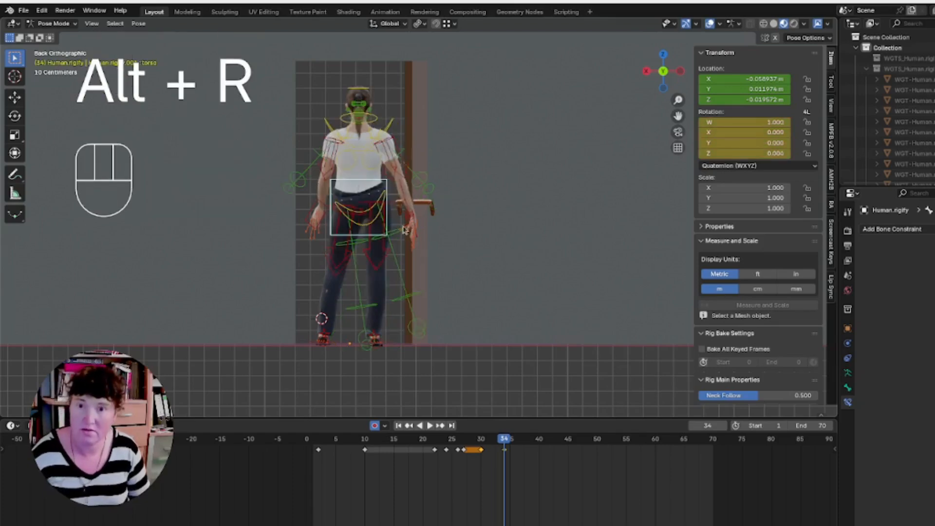
Select the hips control and duplicate its keyframe at frame 27 to frame 30.
click(481, 443)
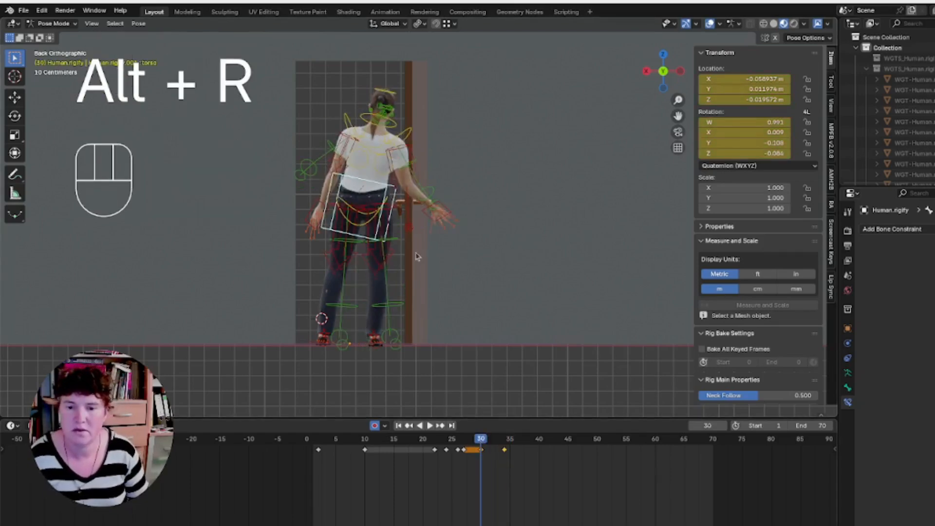
click(388, 204)
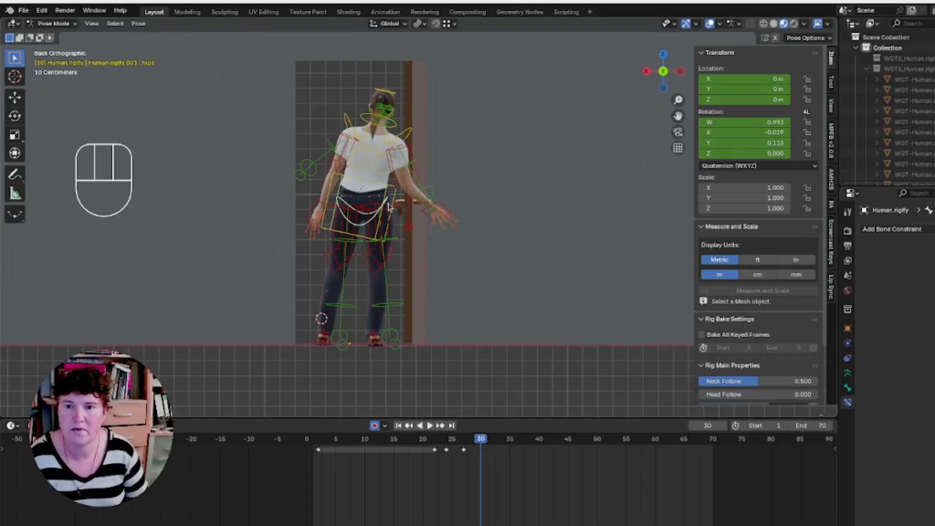
click(465, 450)
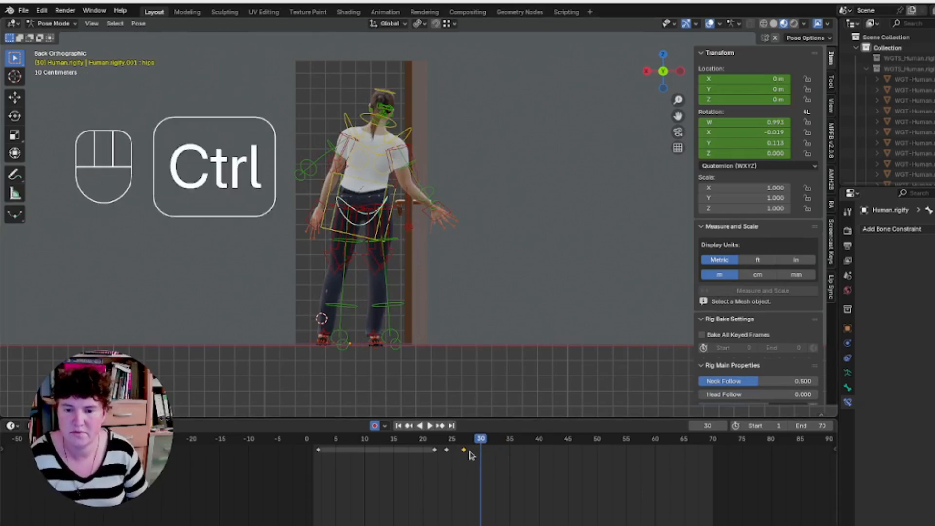
key(ctrl+d)
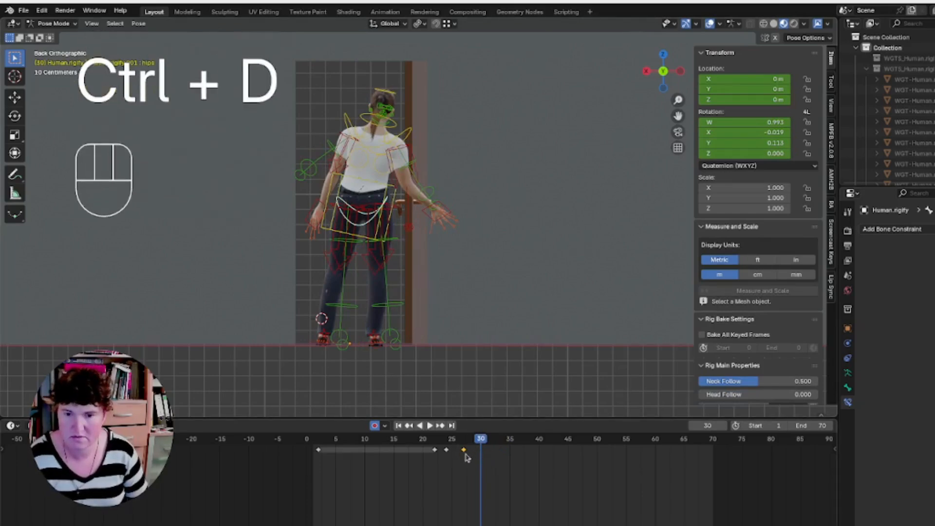
key(shift+d)
click(481, 456)
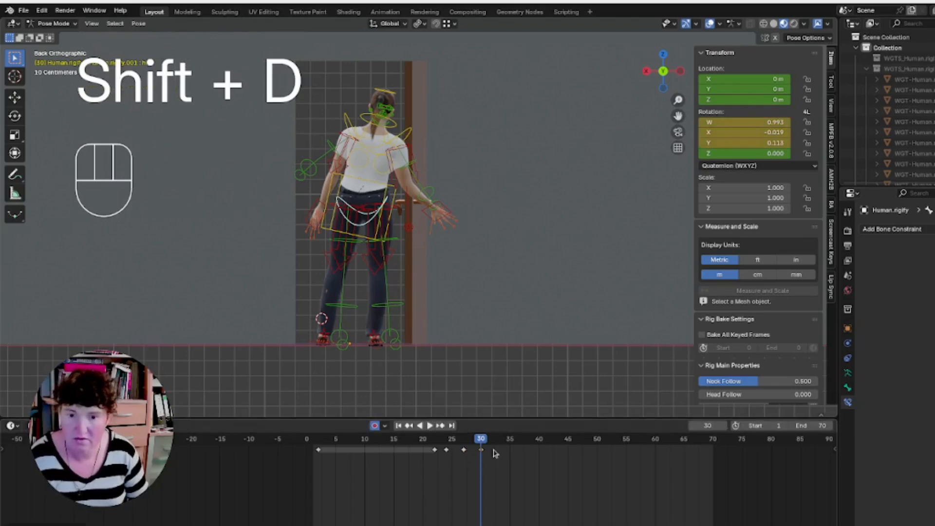
At frame 34, rotate the hips control about 12.3° as seen from behind to level the pelvis.
click(504, 443)
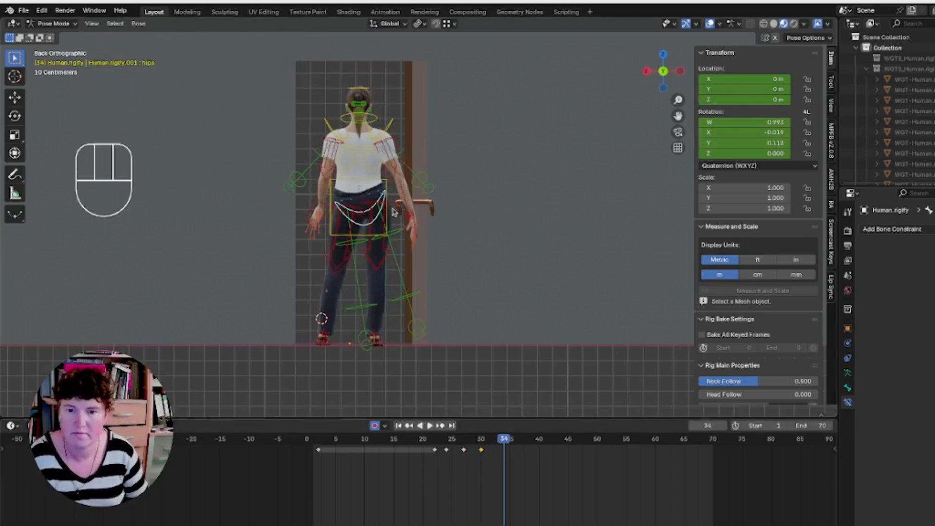
key(r)
click(402, 227)
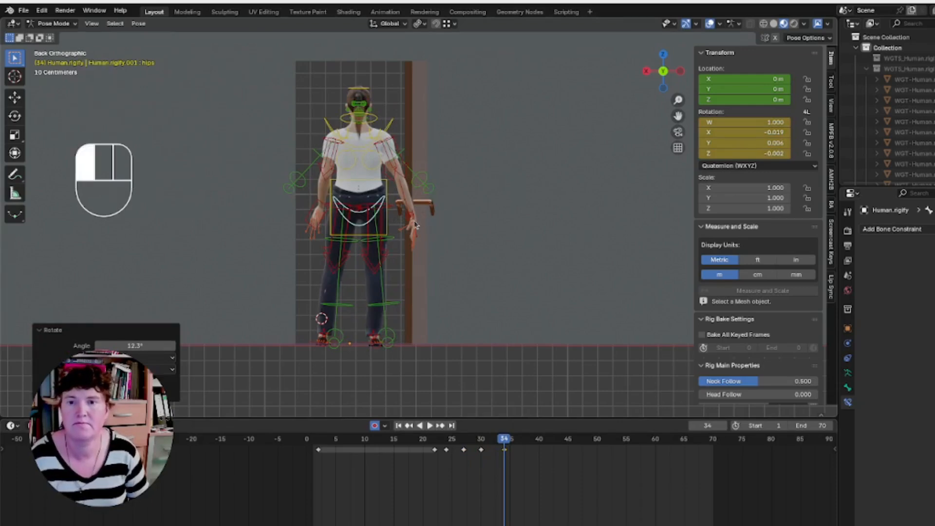
At frame 32, move the right hand IK control about 0.11 m inward, toward the body, as seen from behind.
click(418, 227)
scroll(440, 255, up, 4)
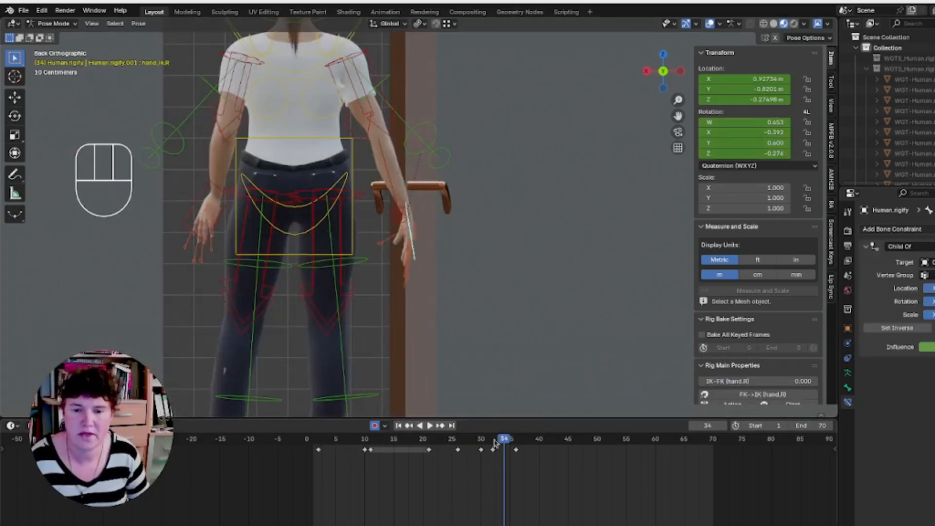
click(493, 439)
key(g)
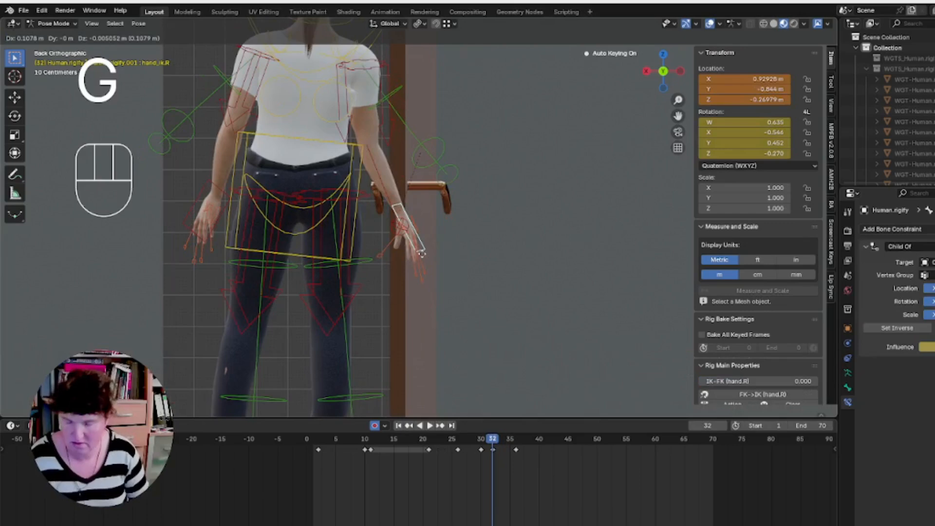
click(445, 293)
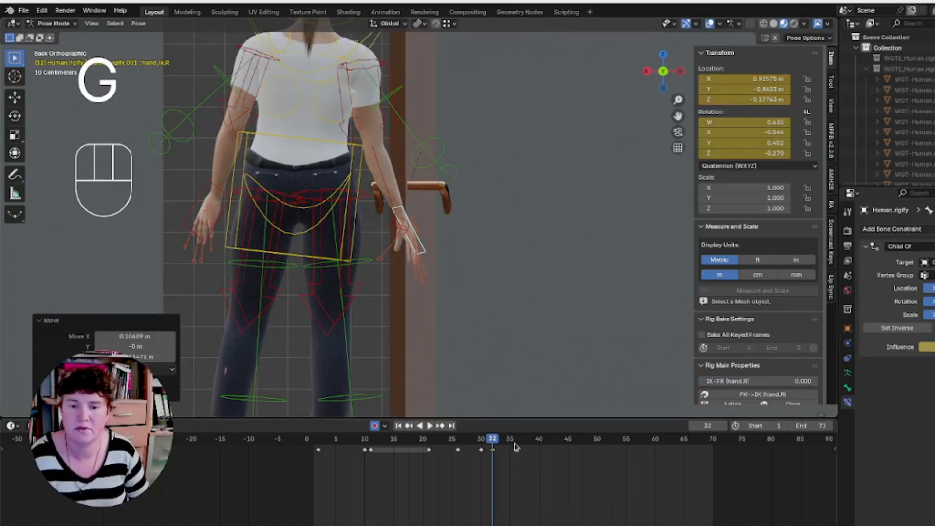
At frame 36, move the right hand IK control about 0.06 m inward toward the thigh and adjust its position from the side.
click(517, 447)
key(g)
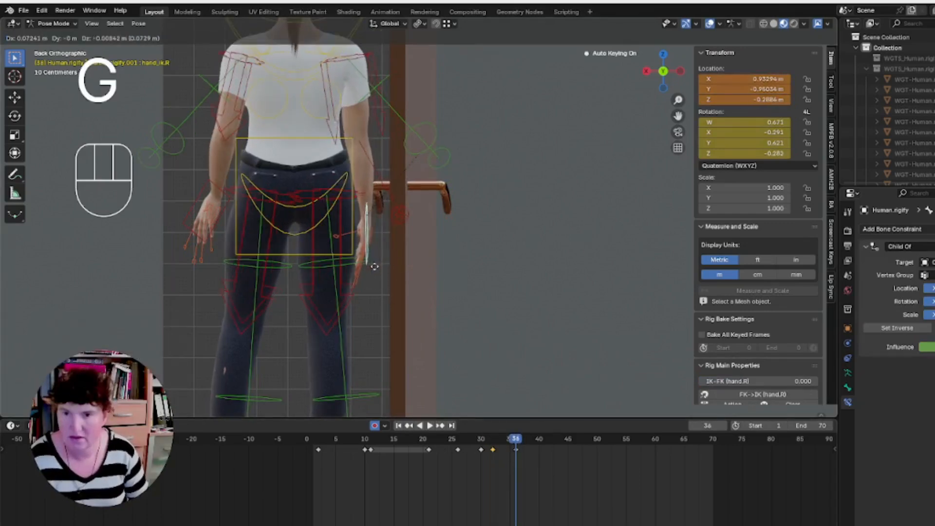
click(377, 267)
middle_drag(377, 267, 396, 294)
key(g)
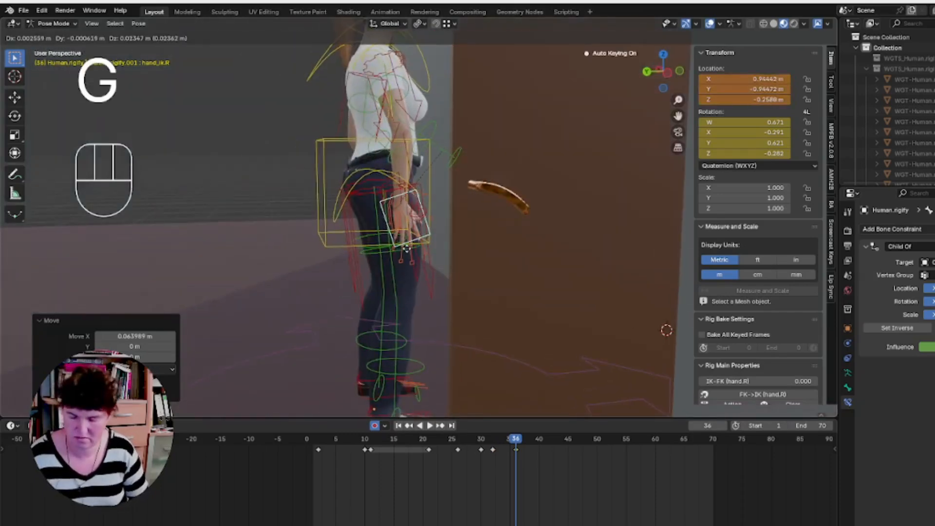
click(408, 258)
middle_drag(409, 254, 412, 267)
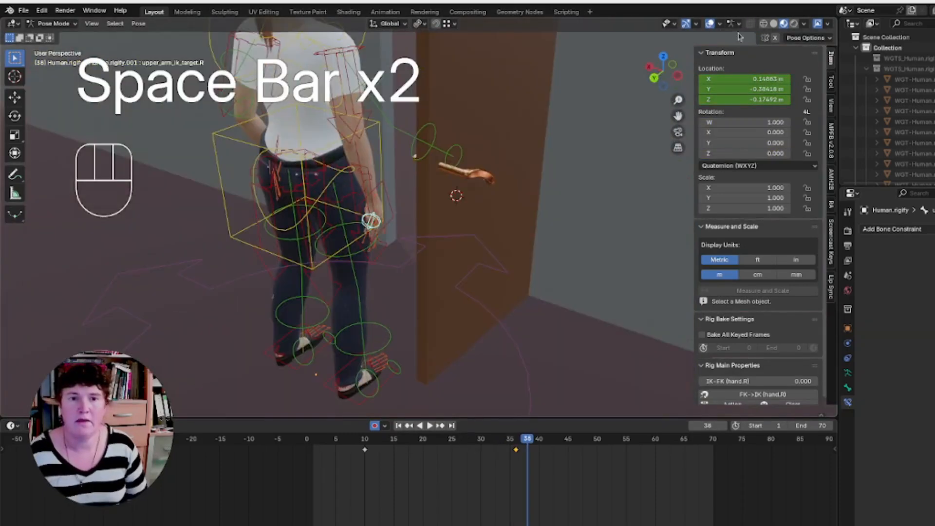
Hide the viewport overlays and play back the animation with the whole character in side view.
click(710, 24)
click(677, 75)
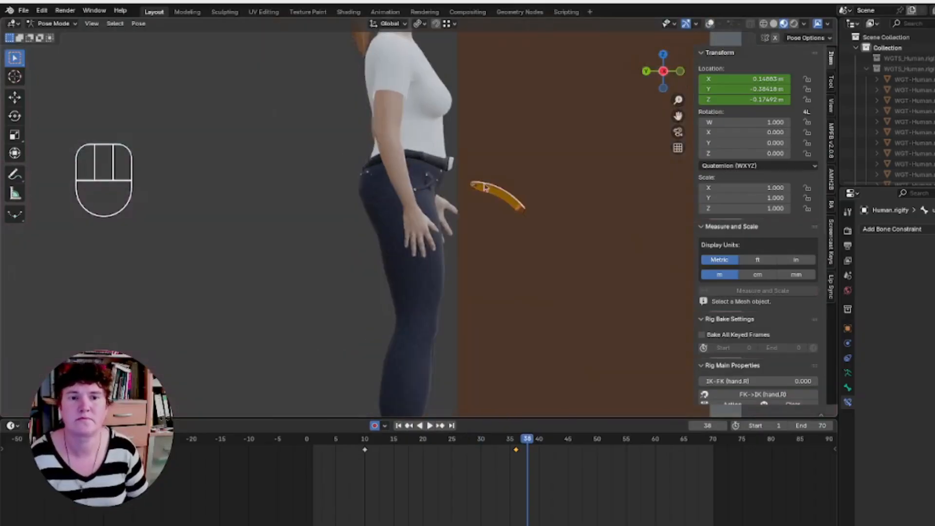
key(space)
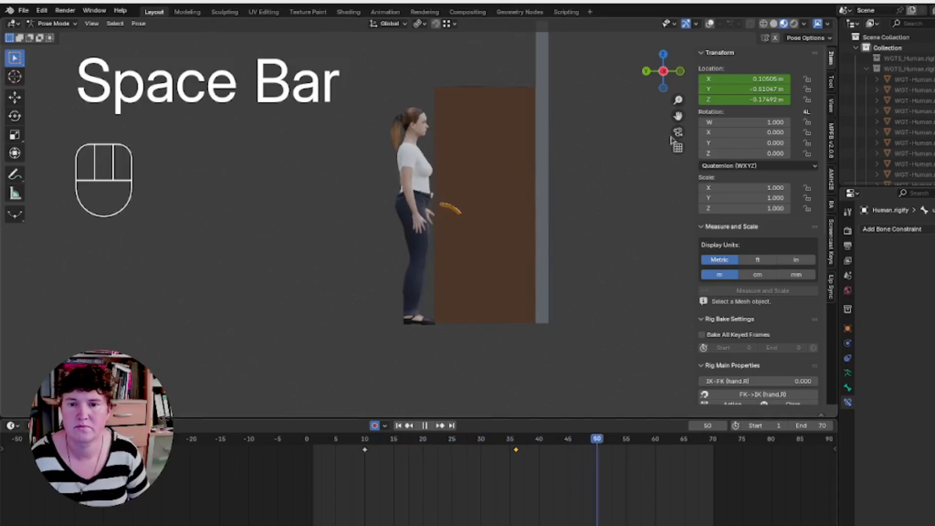
key(space)
key(space)
key(space)
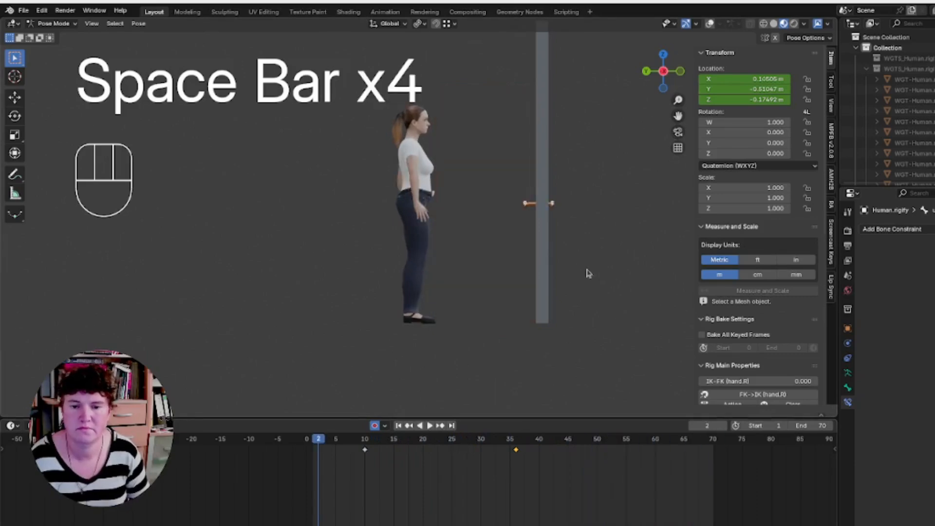
Scrub the door grab and play back the animation from frame 2 in top view.
click(663, 54)
drag(373, 441, 401, 444)
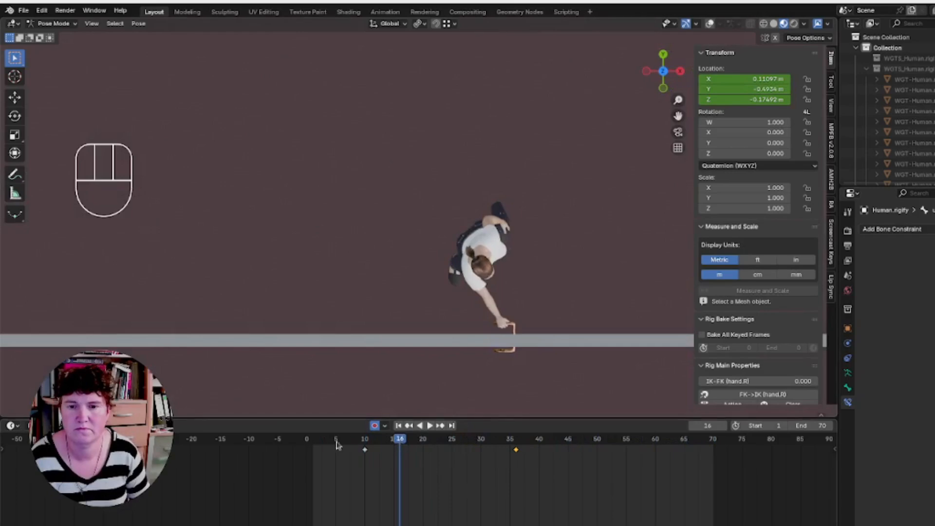
click(317, 441)
key(space)
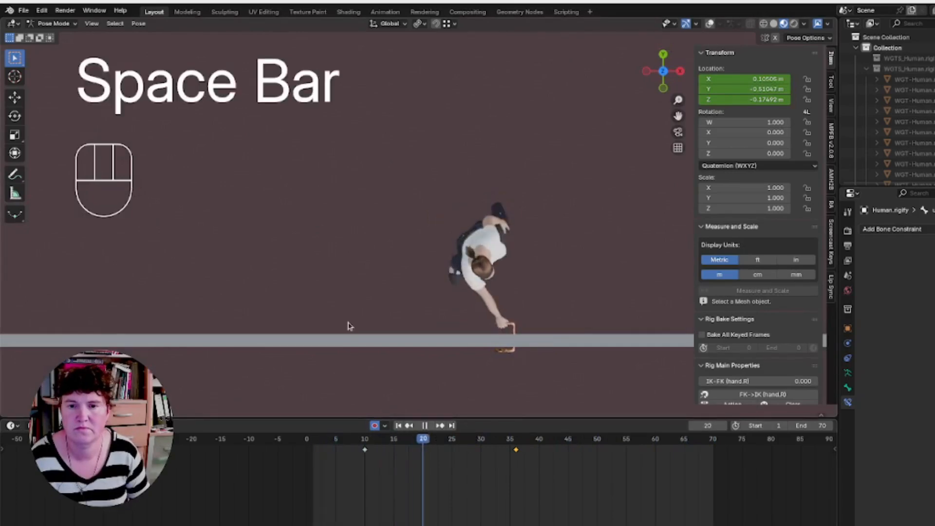
key(space)
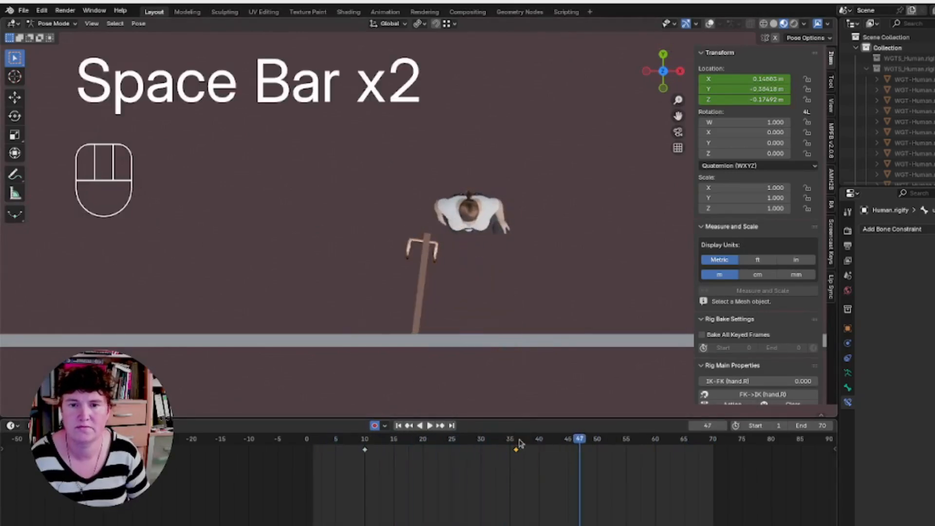
Play back the door pull and arm release from the character's opposite side.
click(681, 71)
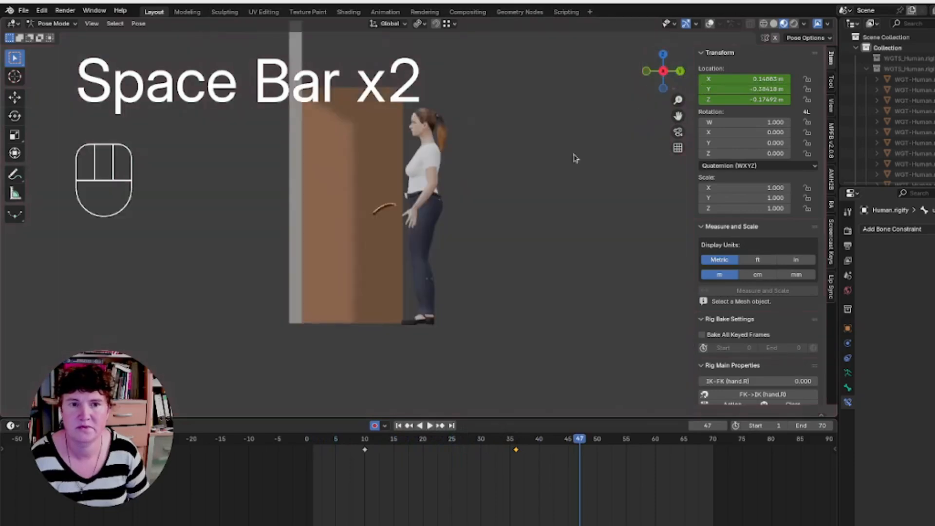
click(340, 443)
key(space)
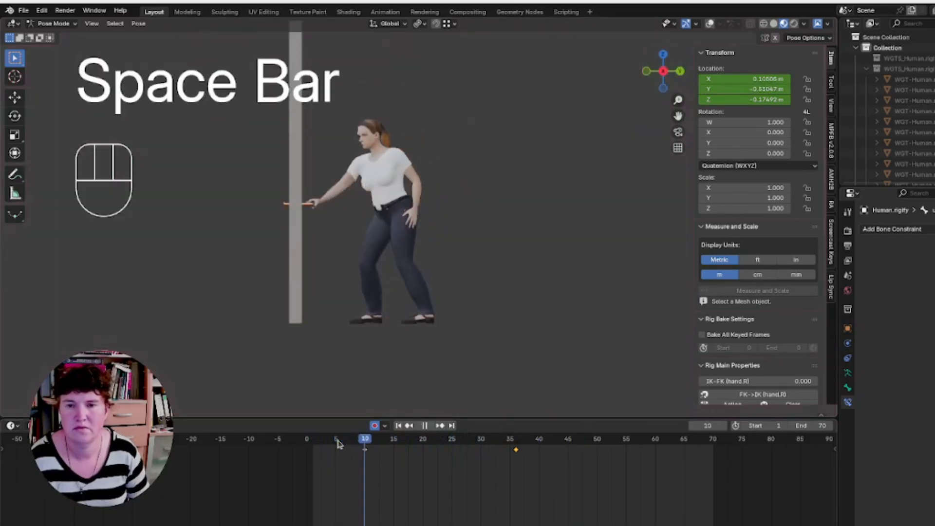
key(space)
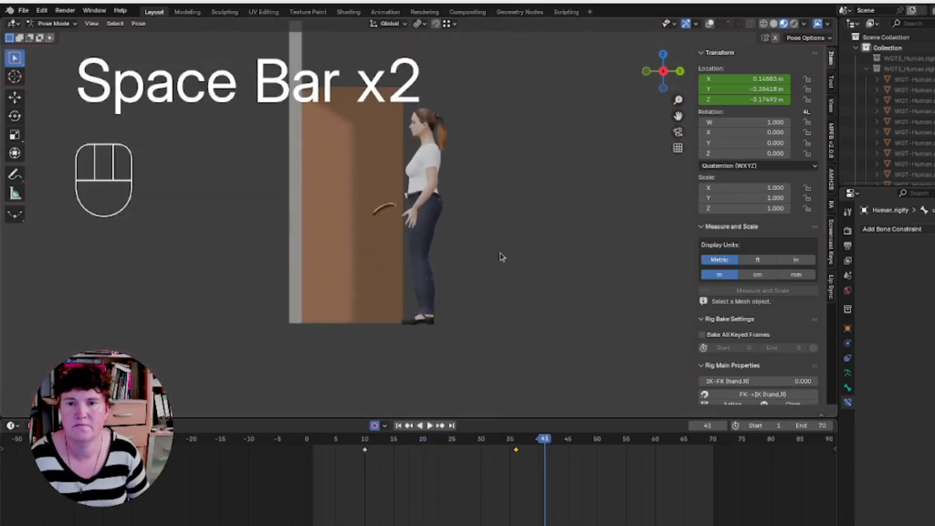
Play back the door opening from frame 2 in front view.
click(645, 71)
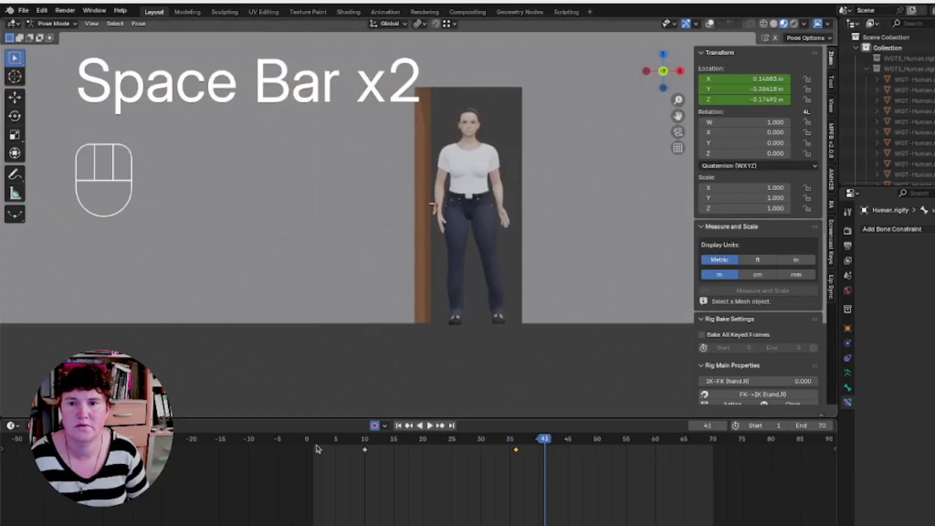
click(319, 441)
key(space)
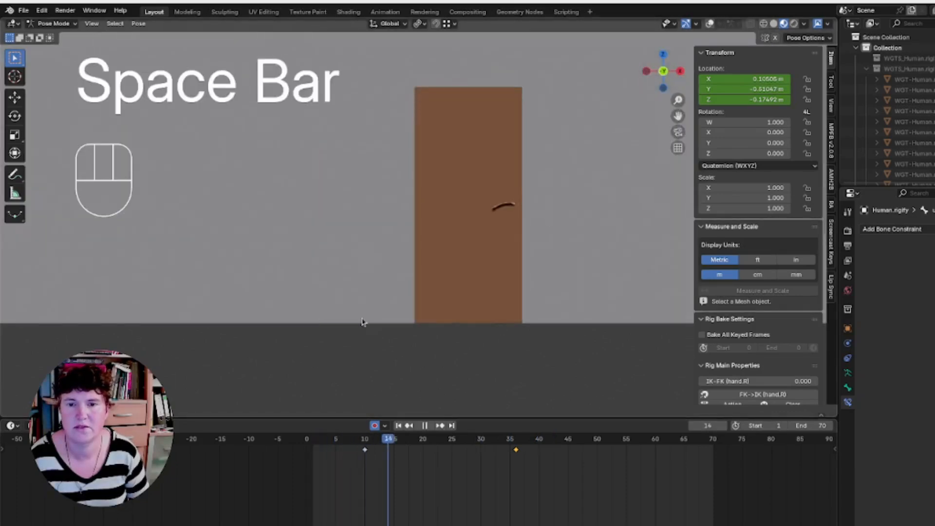
key(space)
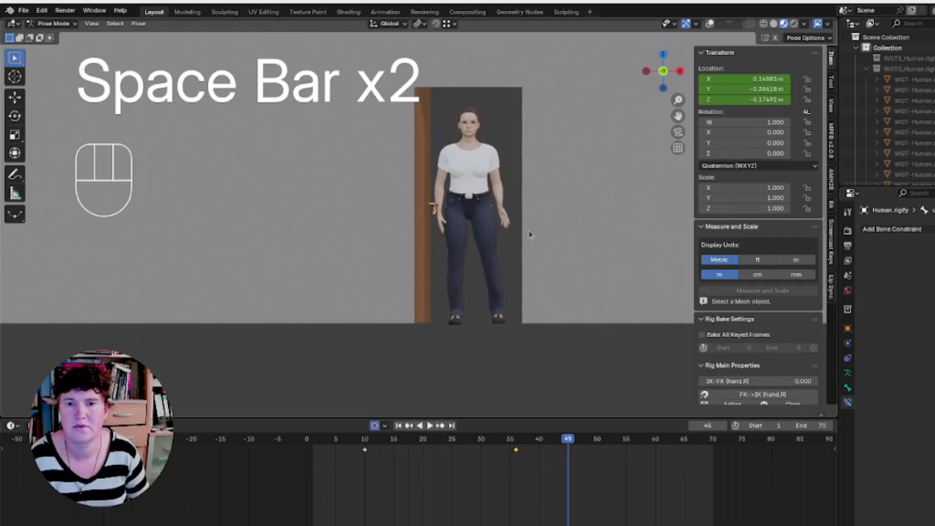
Show the viewport overlays, view the character from the left side, and select the door handle in Object Mode.
key(shift+alt+z)
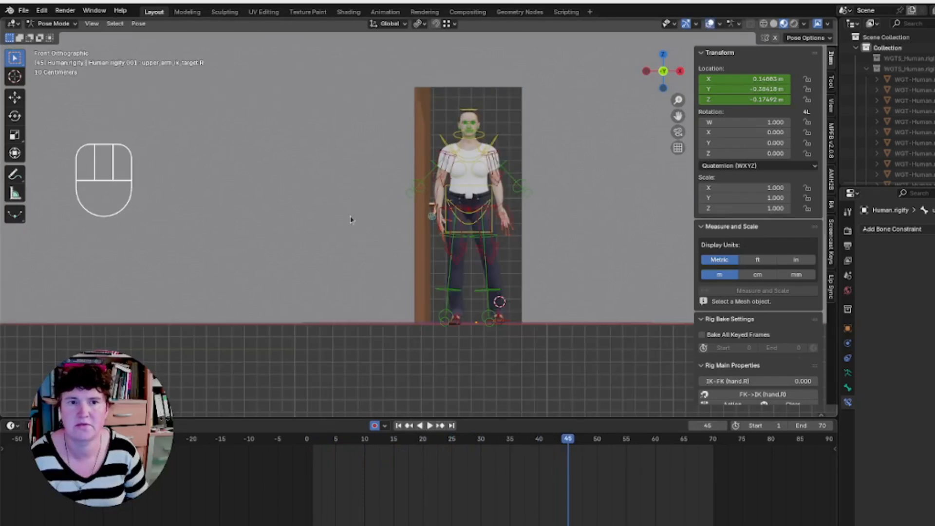
click(646, 71)
scroll(470, 243, up, 3)
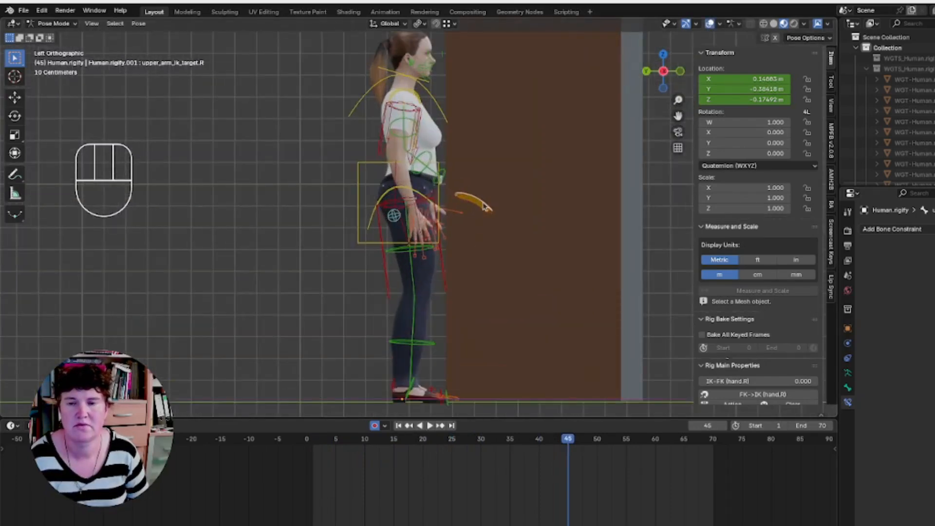
key(ctrl+Tab)
click(484, 208)
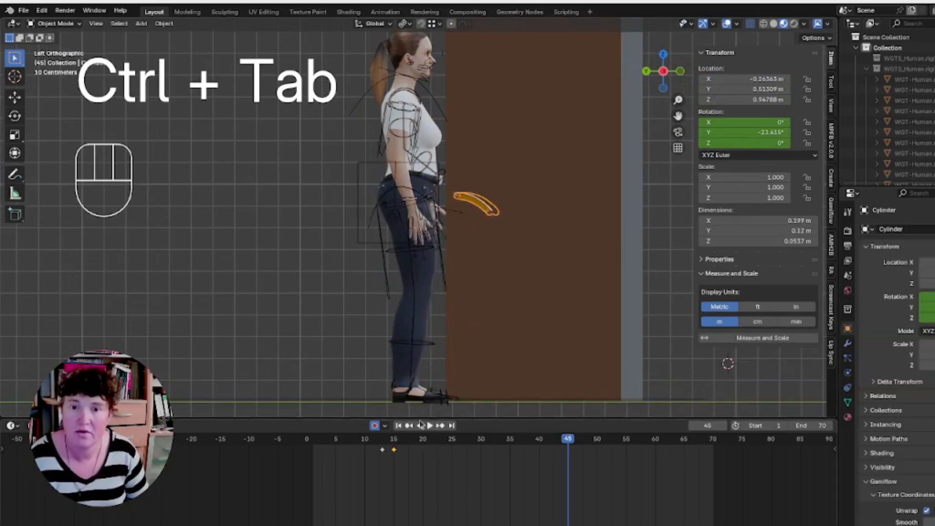
Duplicate the door handle's turned-down keyframe at frame 15 and place the copy at frame 23.
drag(497, 443, 448, 440)
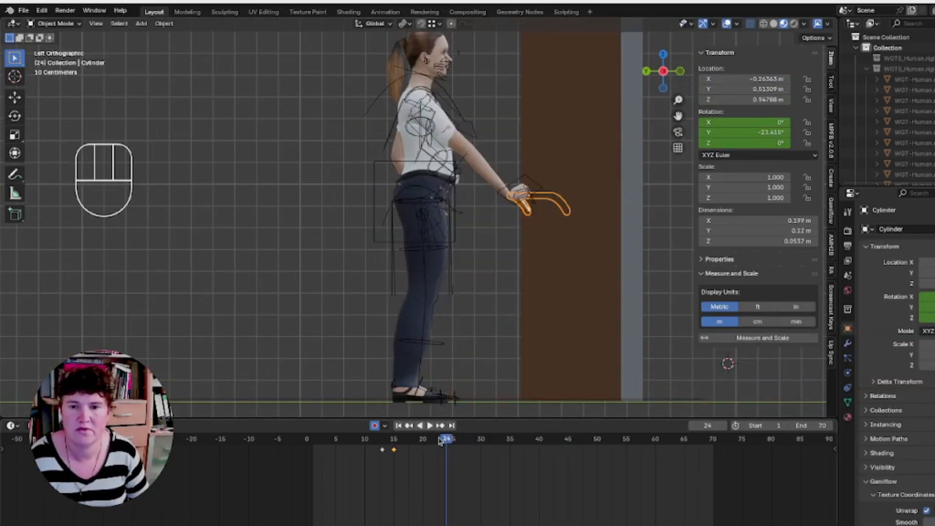
click(394, 451)
key(shift+d)
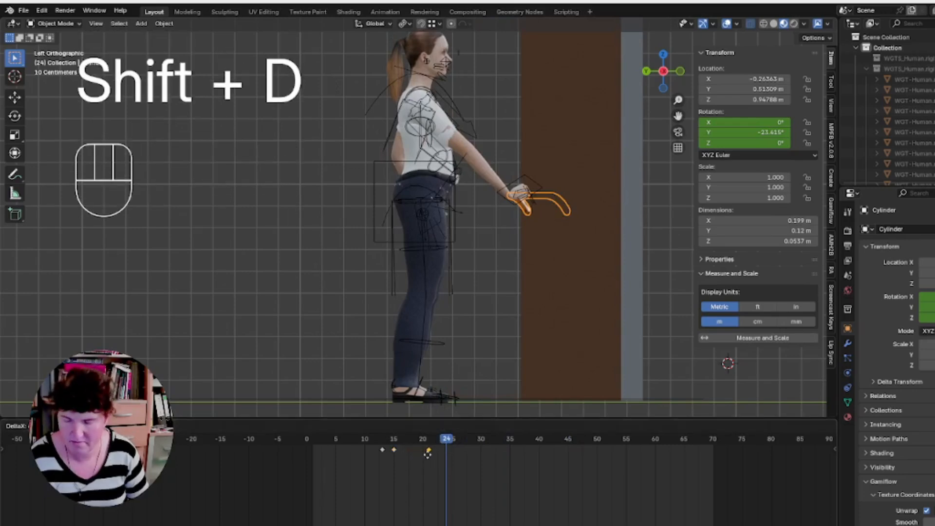
click(423, 453)
click(424, 441)
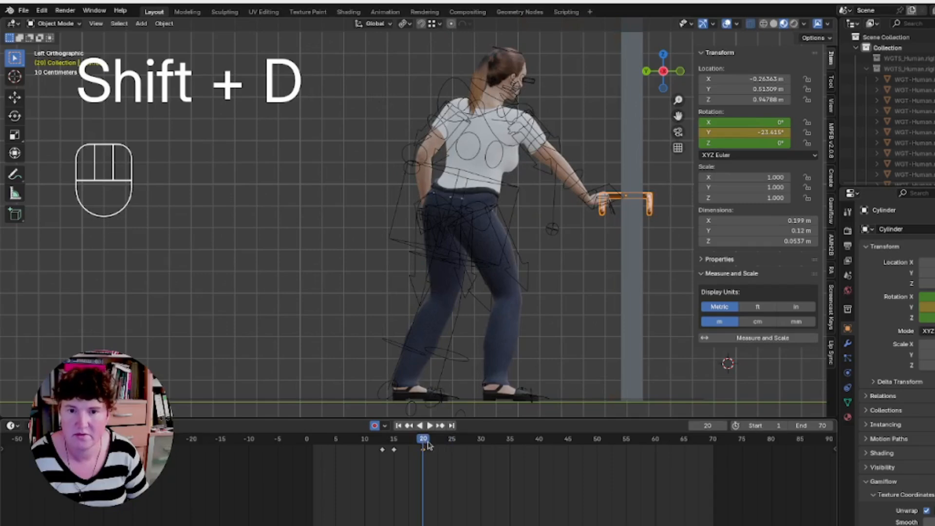
key(g)
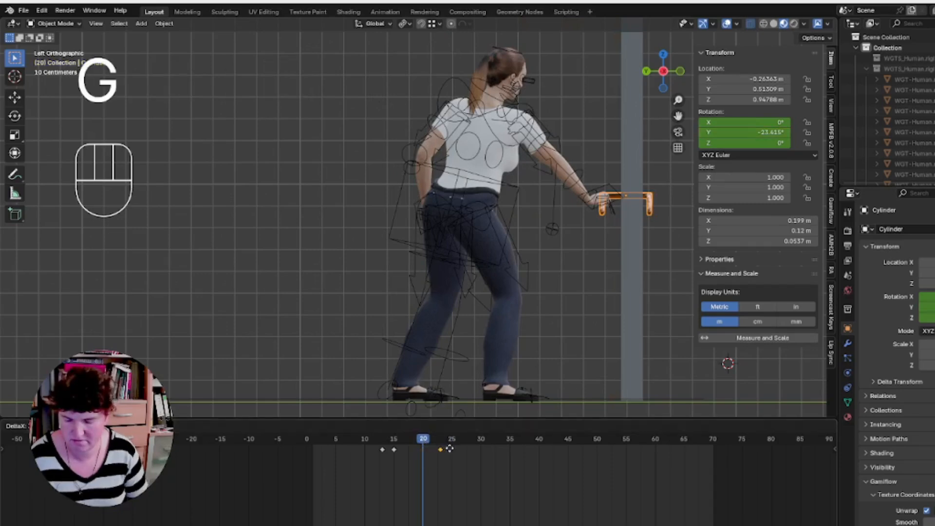
click(450, 451)
click(440, 441)
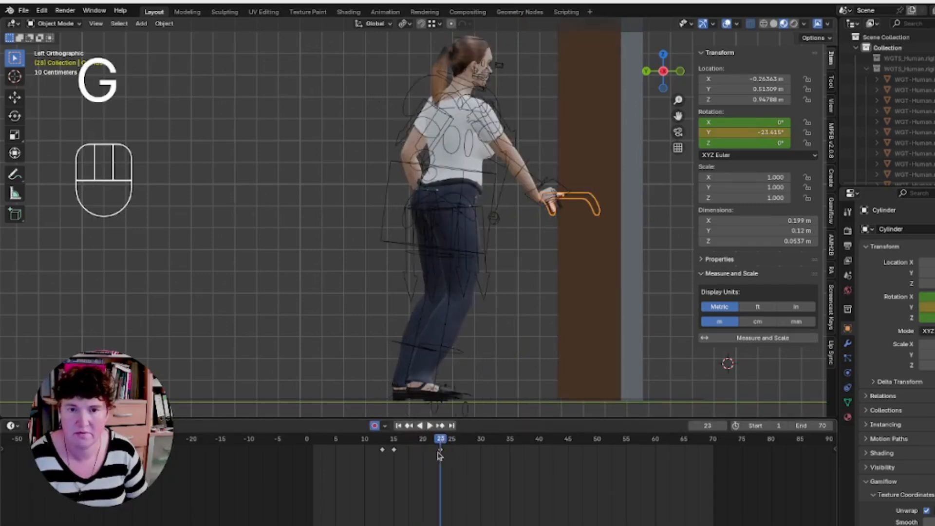
Duplicate the door handle's level keyframe at frame 13 and place the copy at frame 25.
shift+click(394, 450)
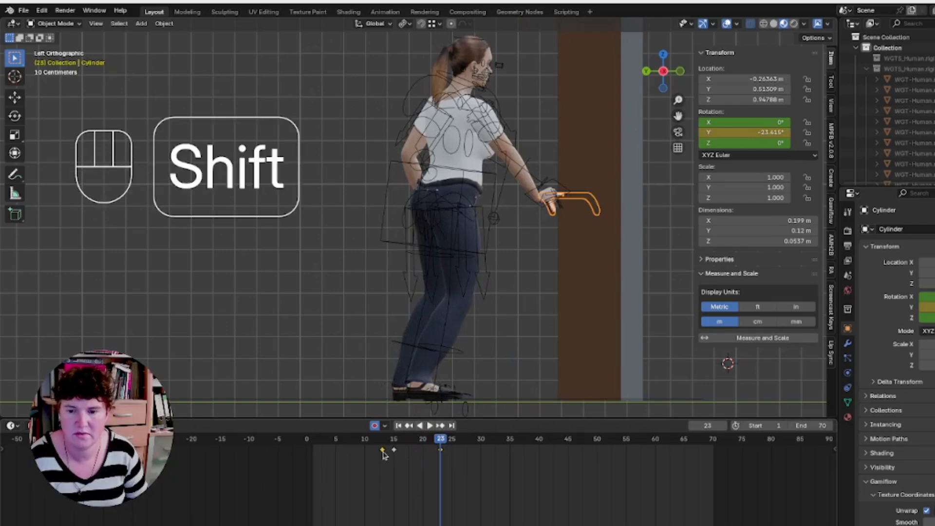
key(shift+d)
click(452, 456)
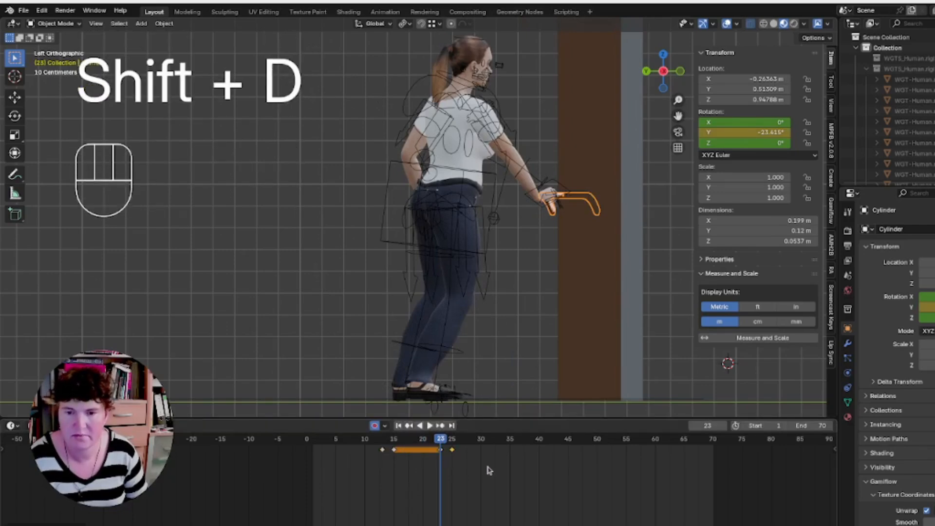
Play back the handle's return with the overlays shown, and again with them hidden.
key(space)
key(space)
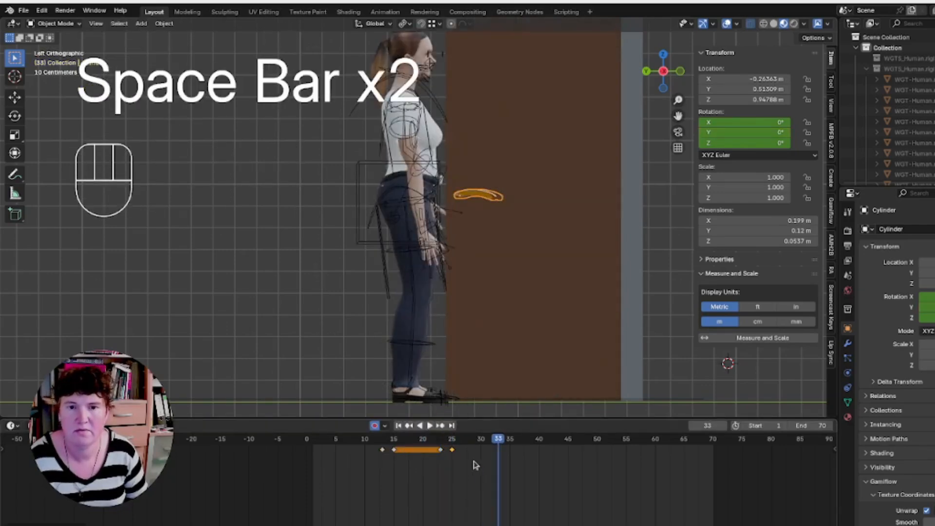
click(726, 23)
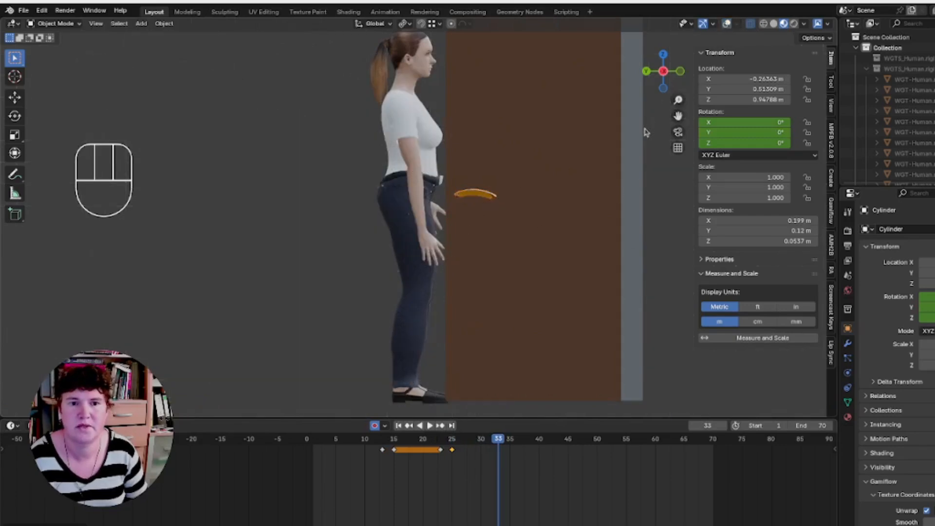
key(space)
key(space)
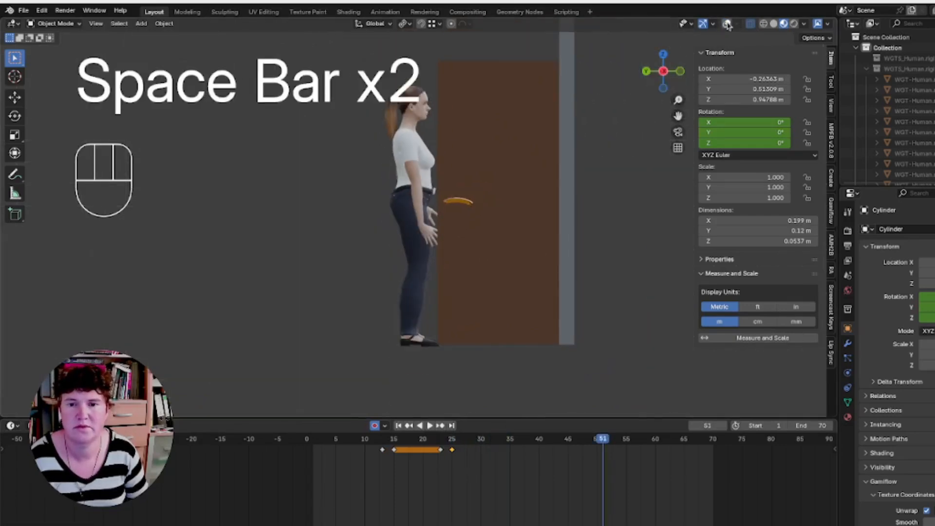
In Pose Mode at frame 36, move the right hand IK control about 0.14 m up and back toward the hip.
click(726, 24)
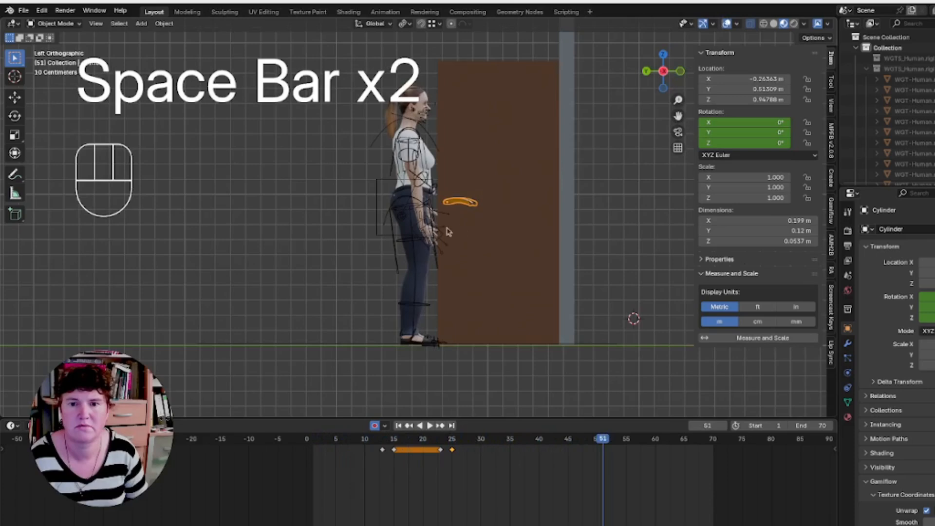
click(443, 239)
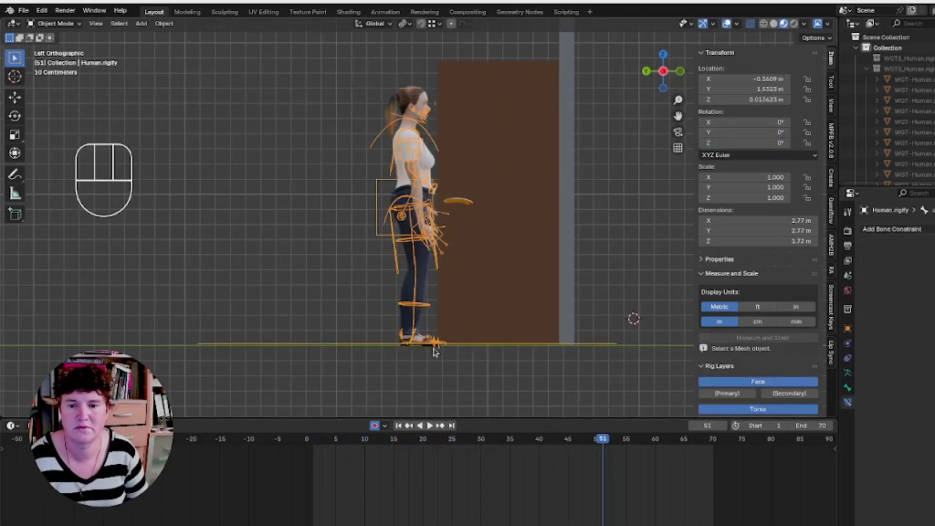
key(ctrl+Tab)
click(440, 235)
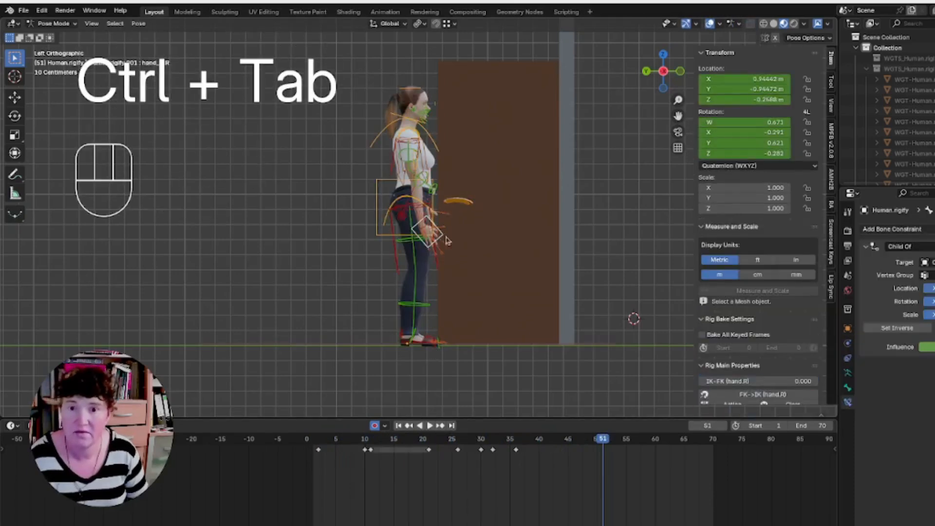
click(516, 440)
scroll(396, 298, up, 5)
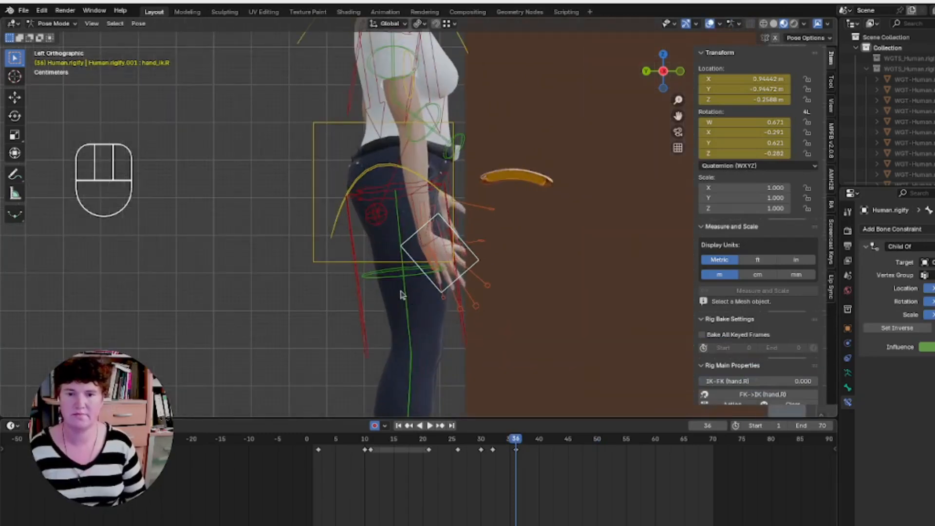
key(g)
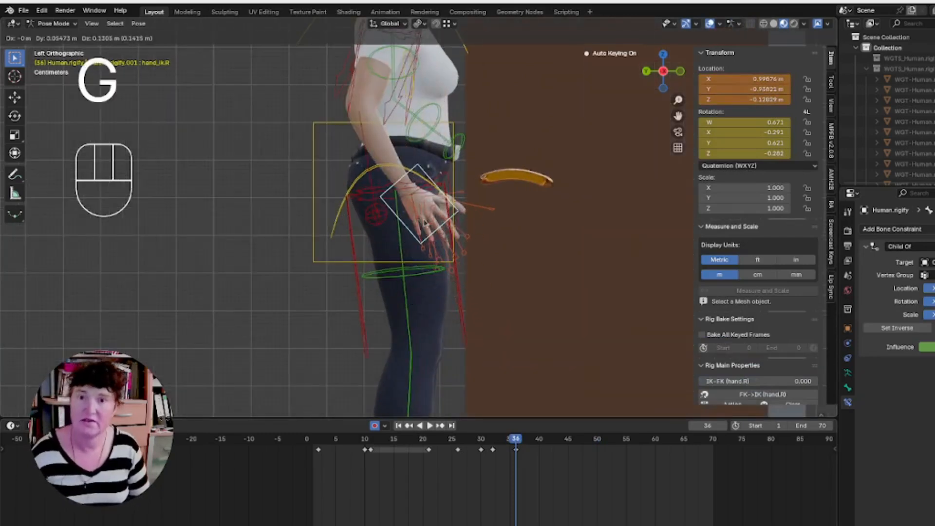
click(425, 221)
At frame 32, move the right hand IK control about 0.13 m up and 0.03 m back toward the hip.
click(492, 440)
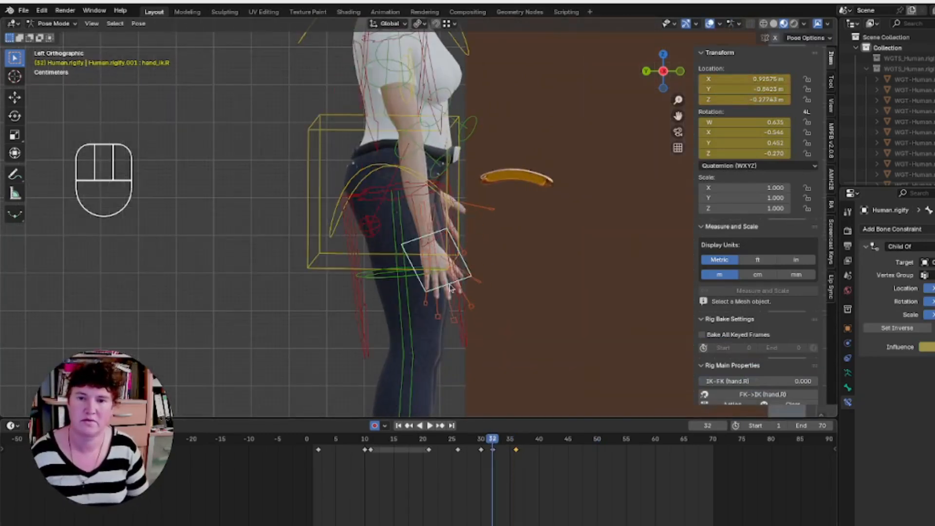
key(g)
click(439, 244)
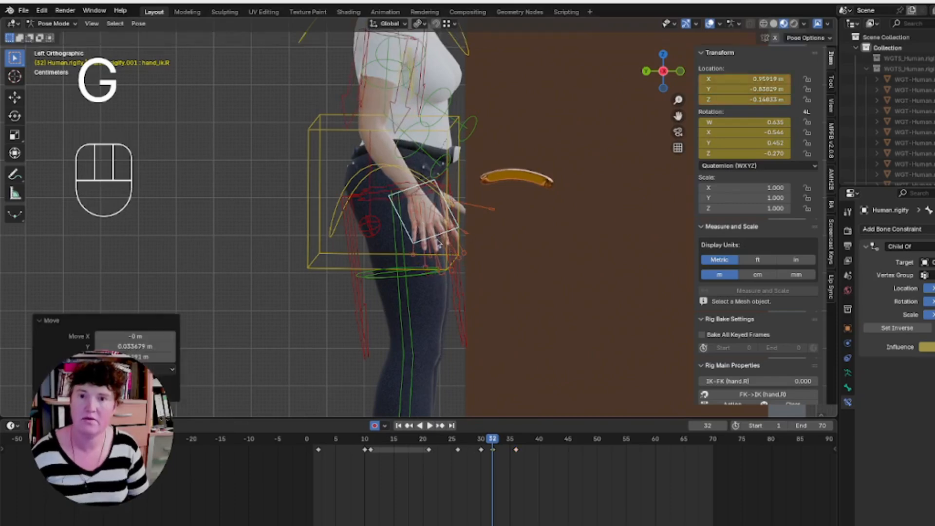
Review the adjusted arm release, hide the viewport overlays, and play back the whole animation from frame 2 in side view.
click(482, 440)
click(444, 449)
key(space)
key(space)
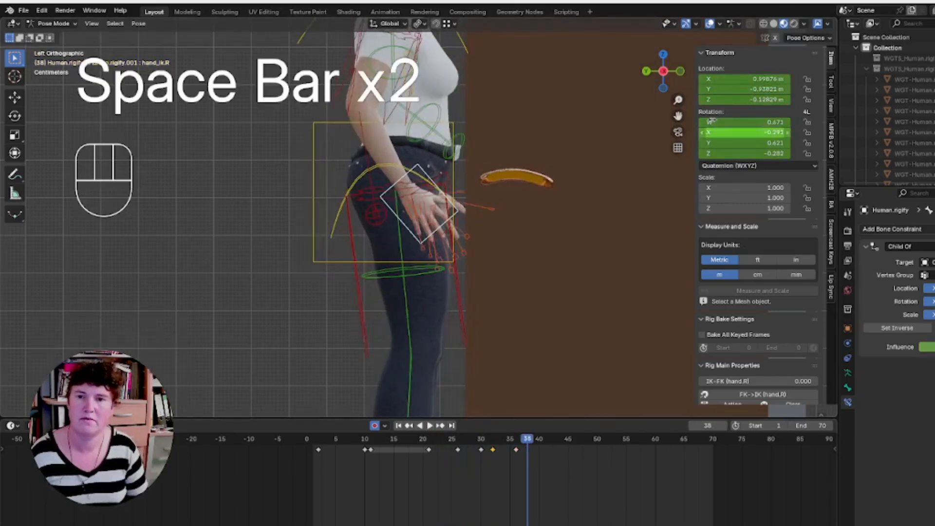
click(709, 23)
scroll(492, 250, down, 5)
click(313, 452)
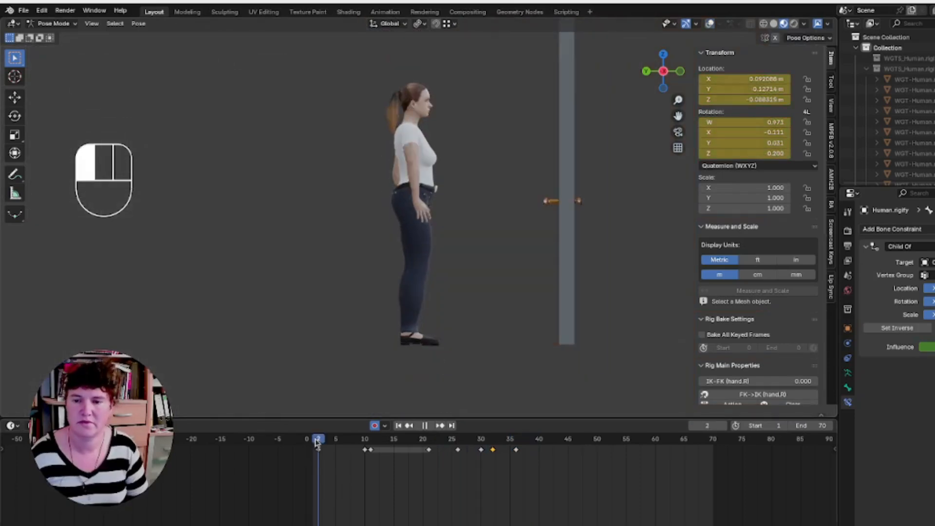
key(space)
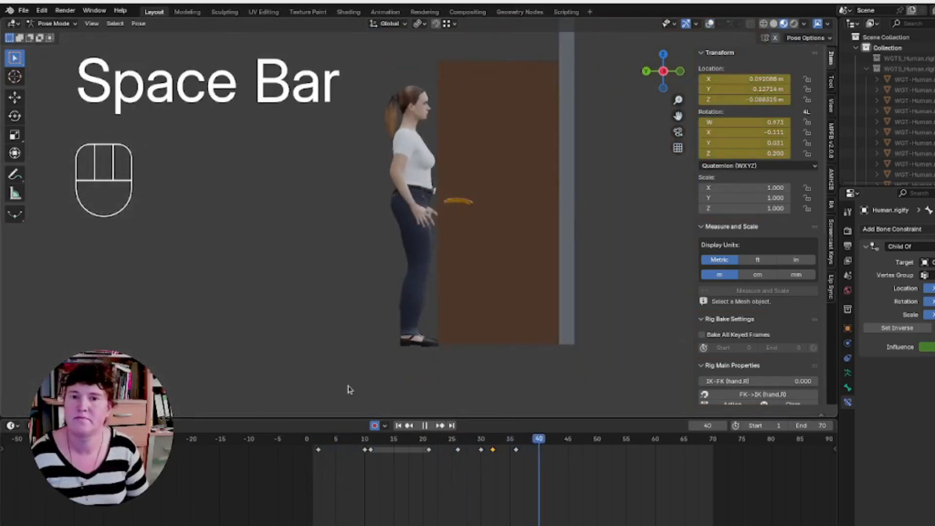
key(space)
Play back the animation in front view and from the character's opposite side.
click(681, 73)
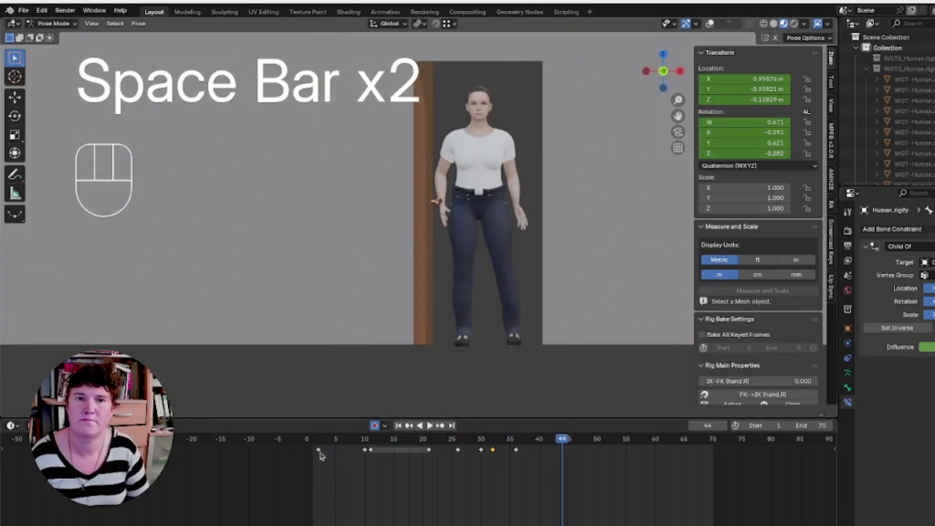
click(319, 439)
key(space)
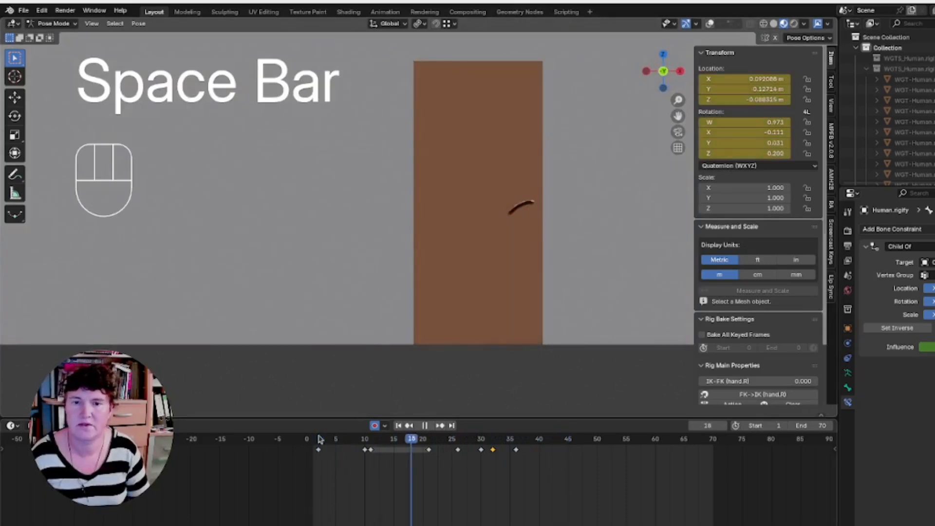
key(space)
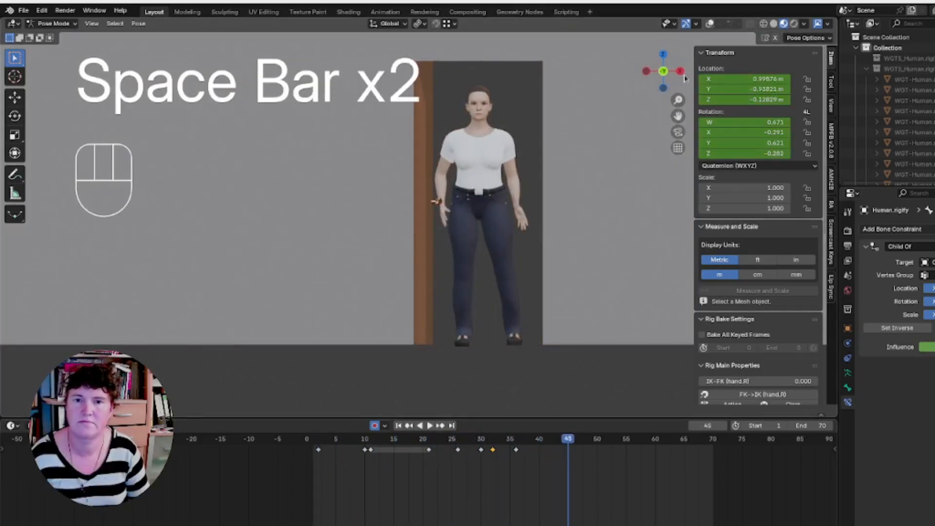
click(680, 71)
click(314, 440)
key(space)
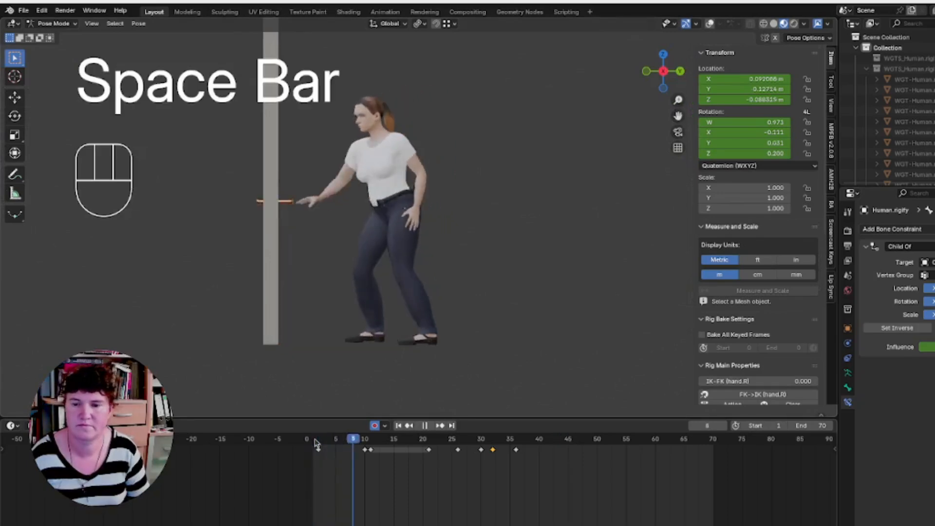
key(space)
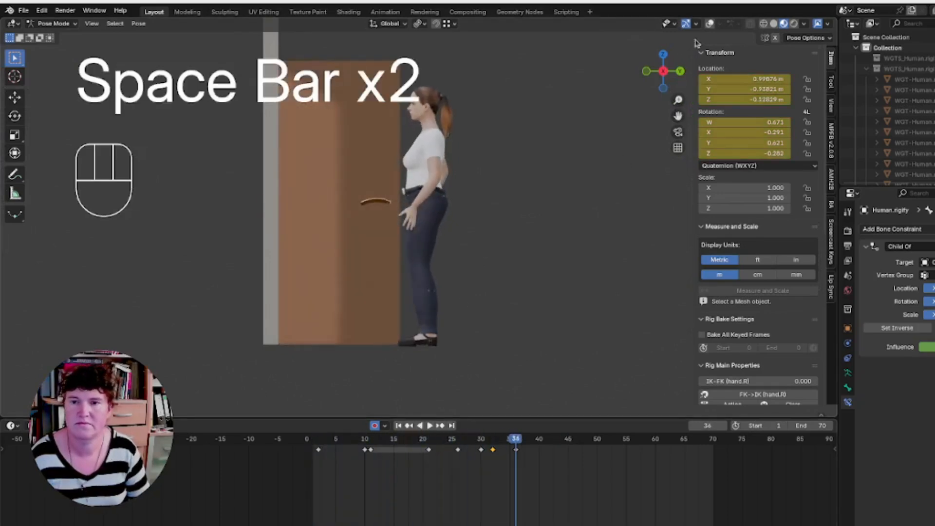
Play back the animation in back view and in top view.
click(681, 71)
click(318, 443)
key(space)
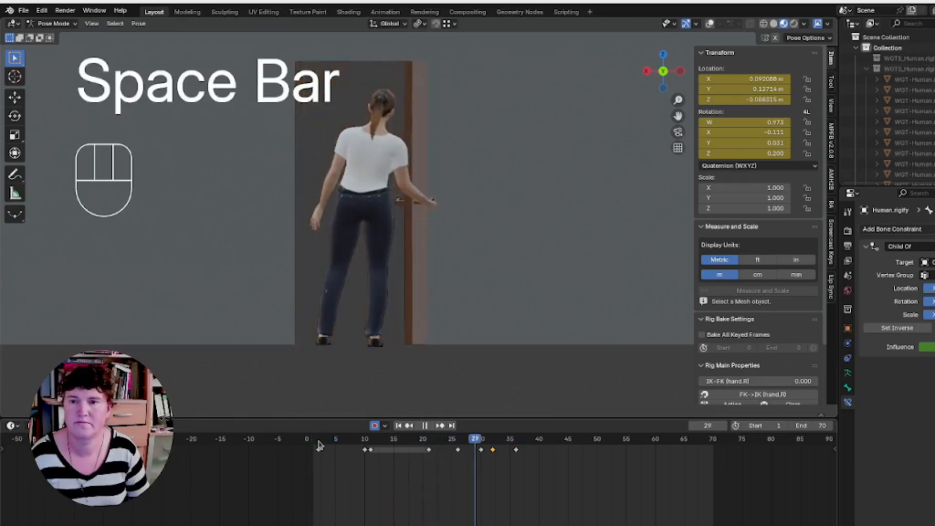
key(space)
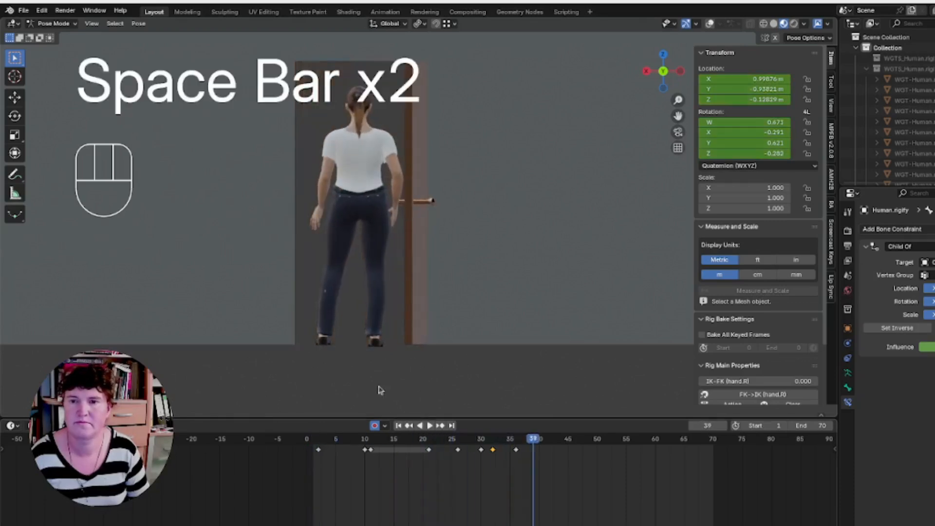
click(664, 55)
click(311, 441)
key(space)
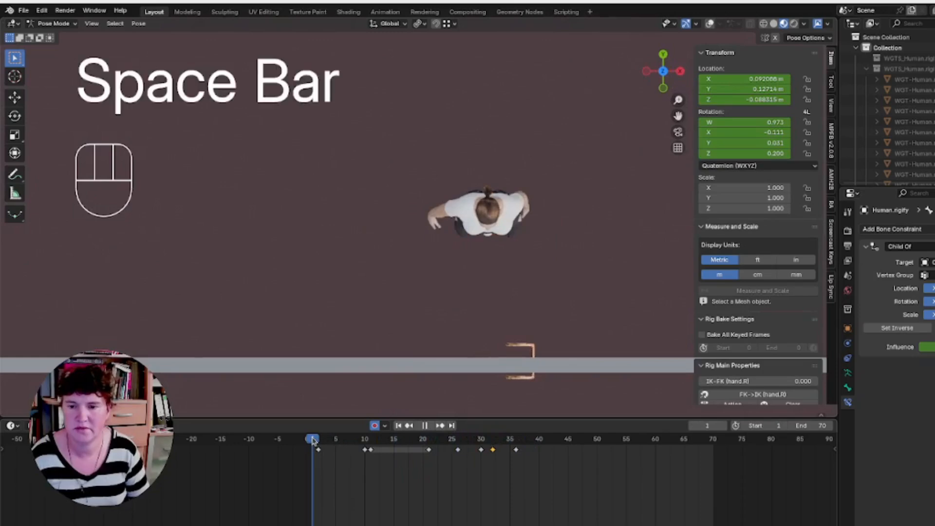
key(space)
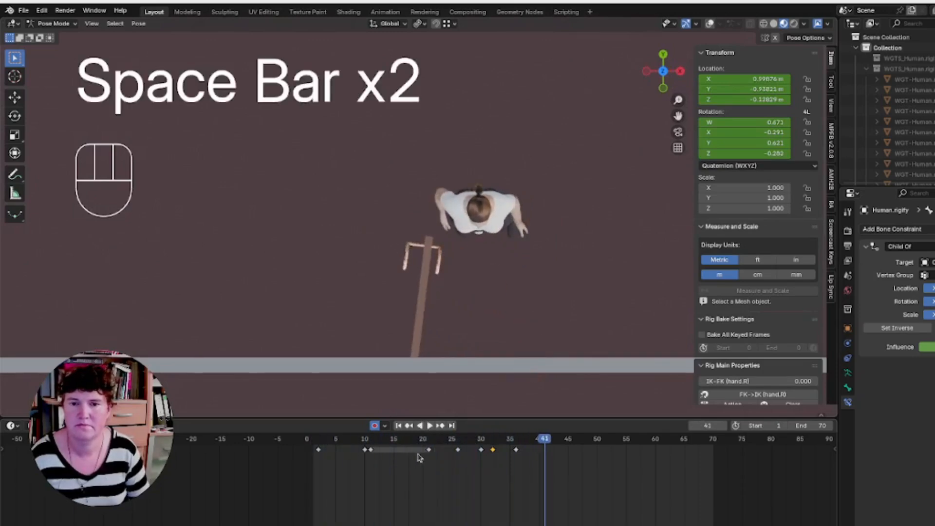
View the wall, open door and character together from a raised perspective angle.
middle_drag(363, 287, 485, 229)
scroll(480, 234, down, 2)
shift+middle_drag(475, 291, 523, 268)
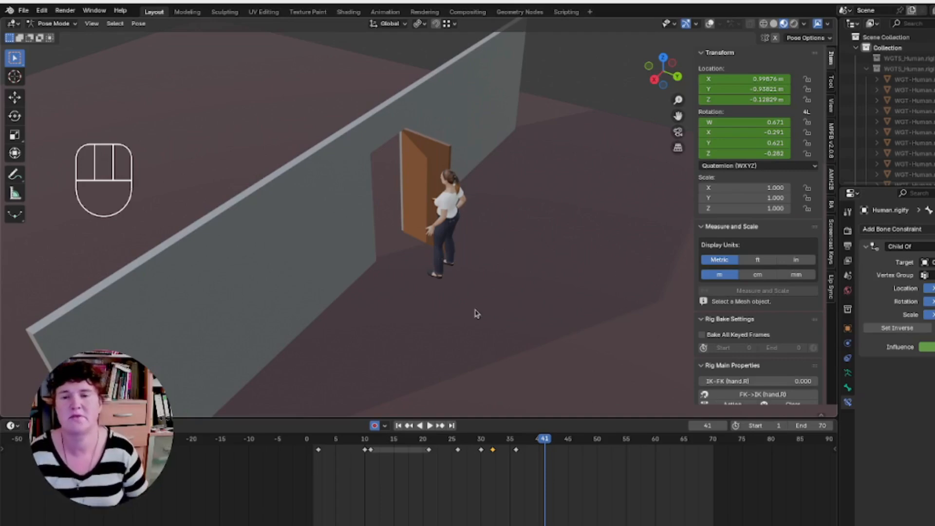
middle_drag(466, 312, 432, 287)
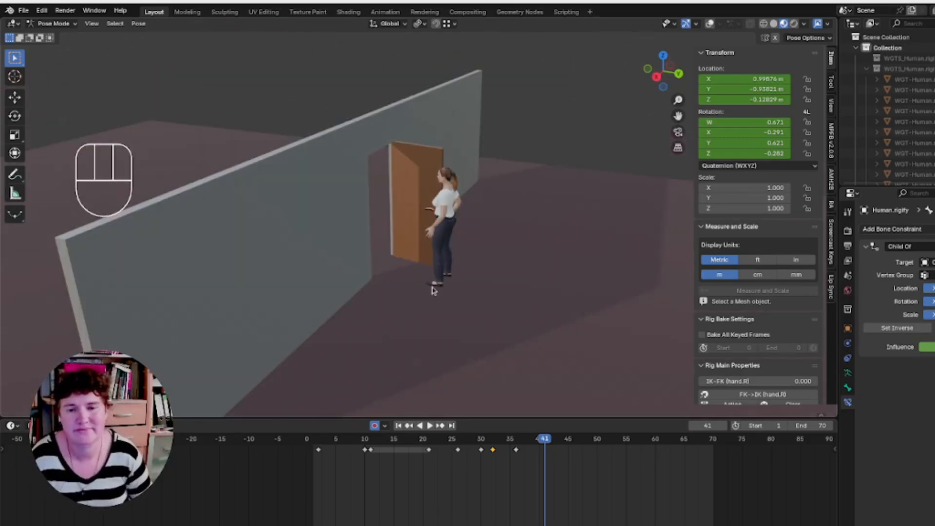